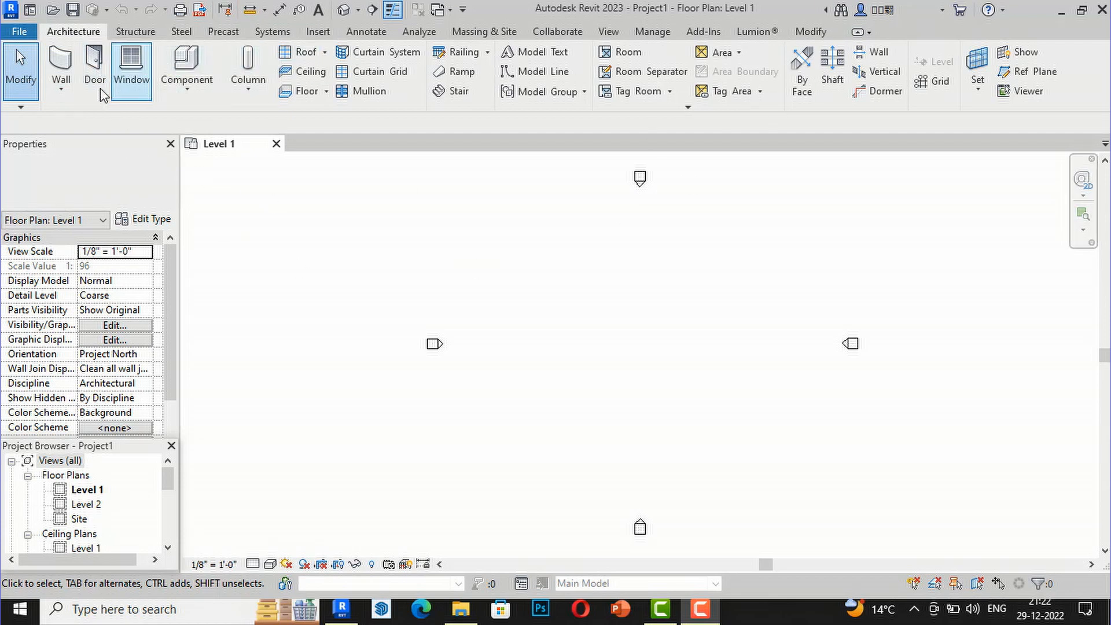
Start an architectural wall and examine the basic, curtain and stacked wall types available
left_click(61, 91)
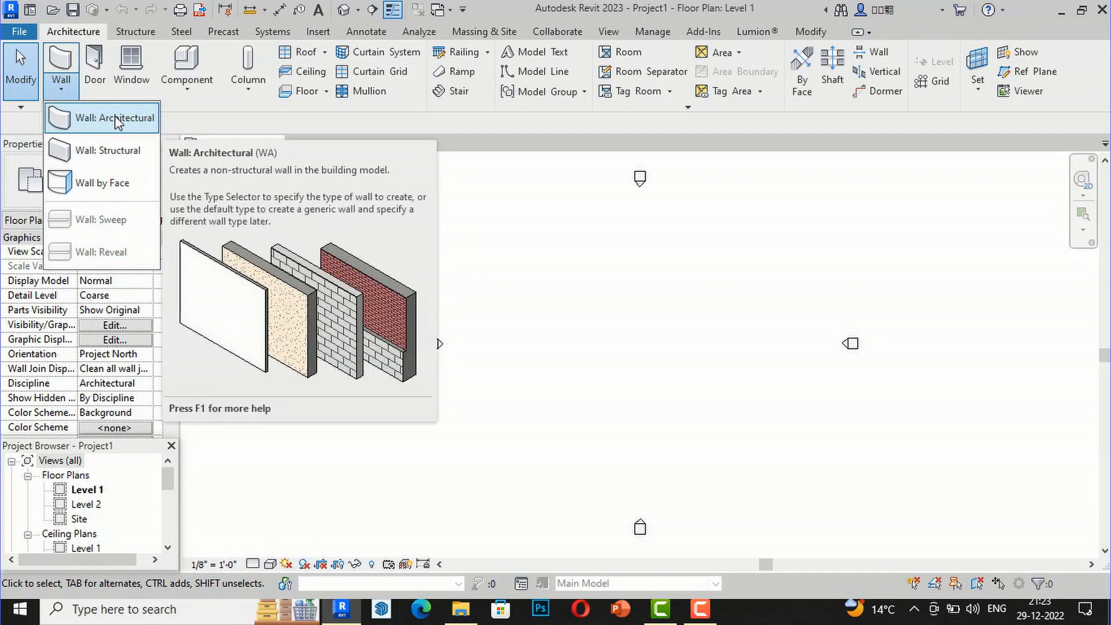
left_click(115, 118)
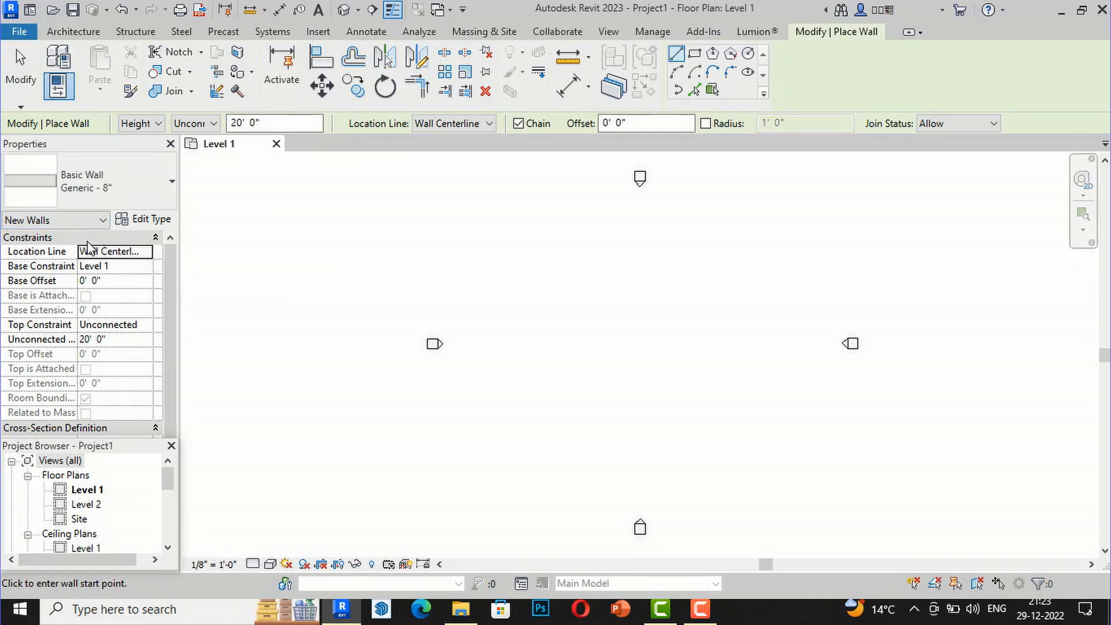
left_click(173, 184)
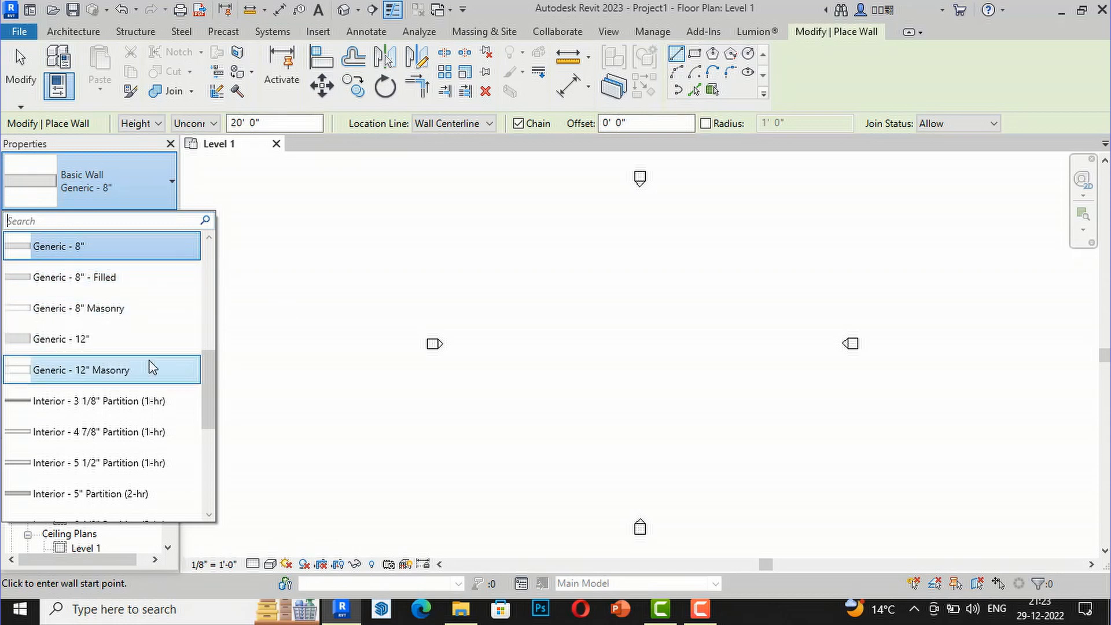
scroll(99, 327, "down", 2)
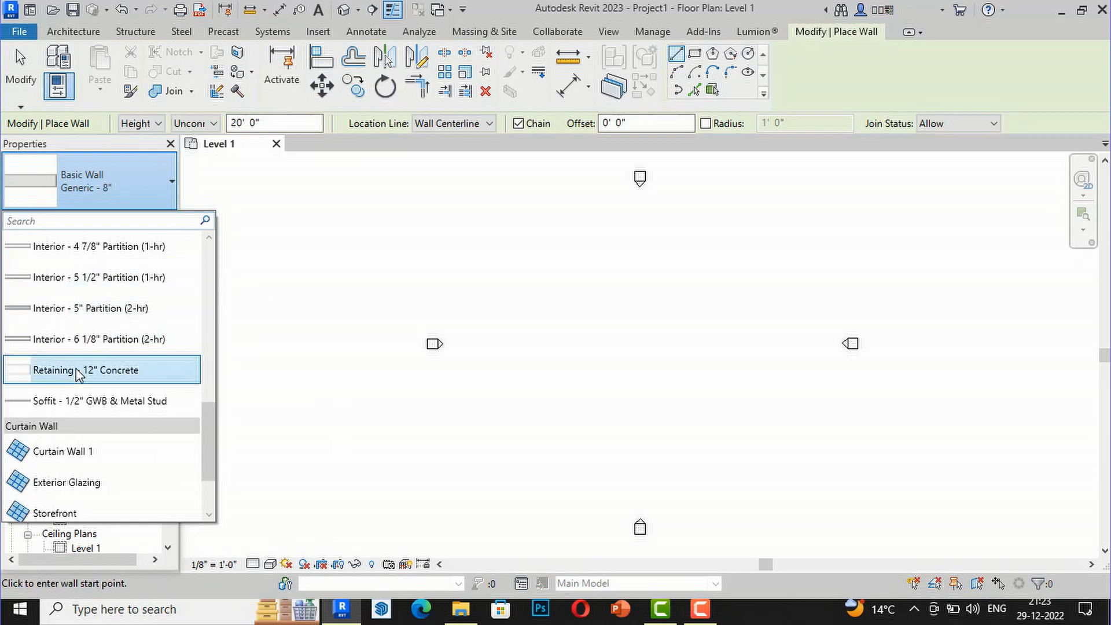
scroll(63, 368, "down", 1)
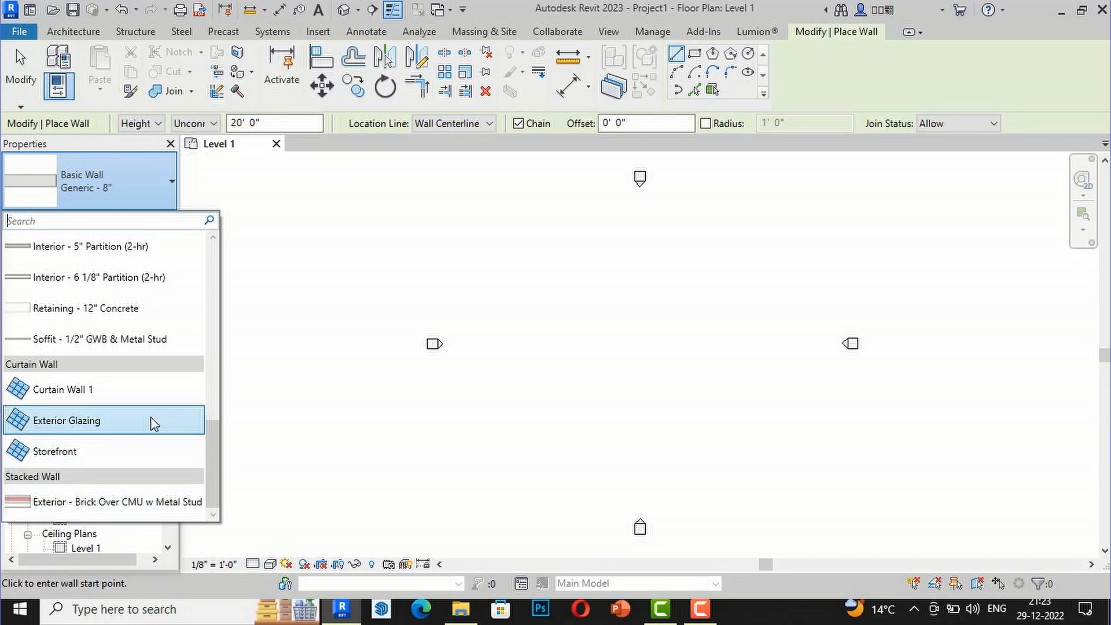
scroll(151, 417, "up", 6)
scroll(166, 304, "down", 3)
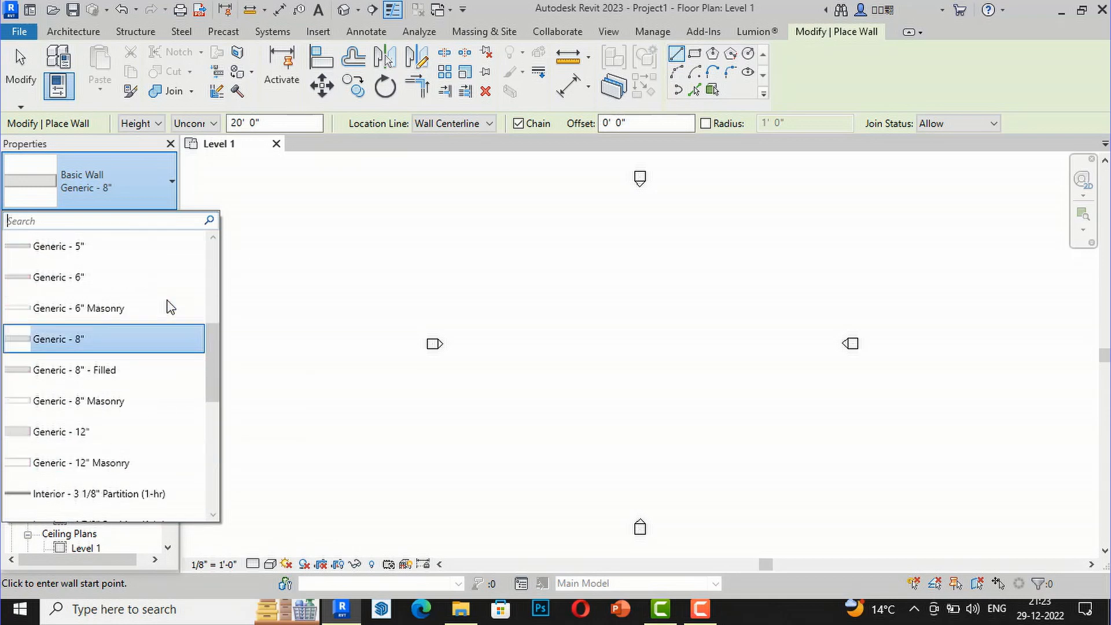
scroll(169, 308, "down", 4)
scroll(147, 385, "up", 5)
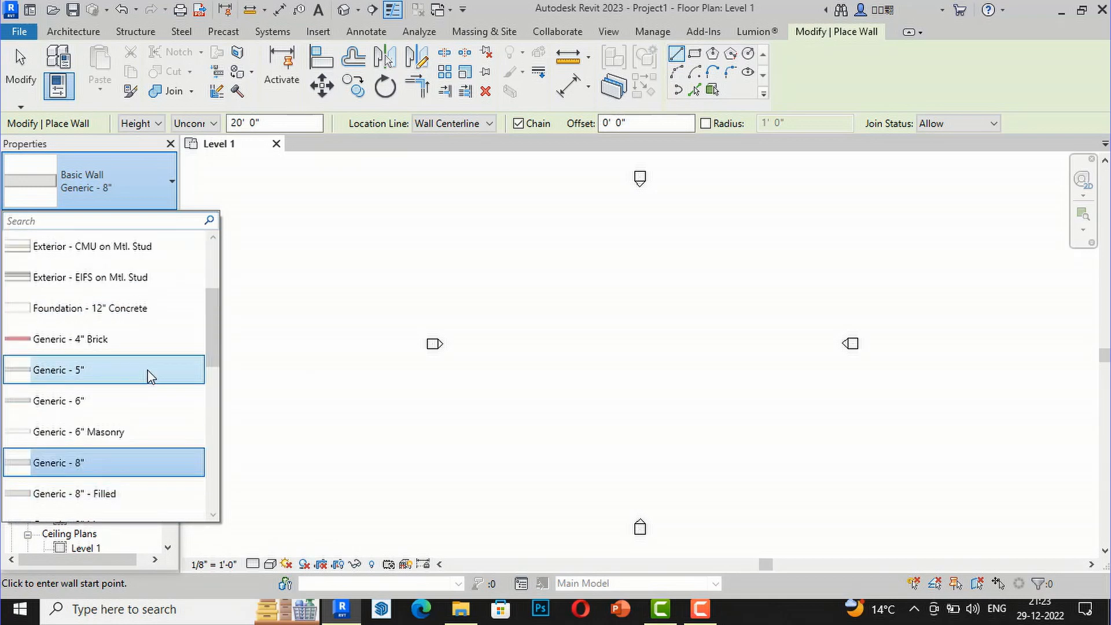
scroll(150, 371, "up", 3)
left_click(117, 184)
left_click(117, 184)
left_click(116, 184)
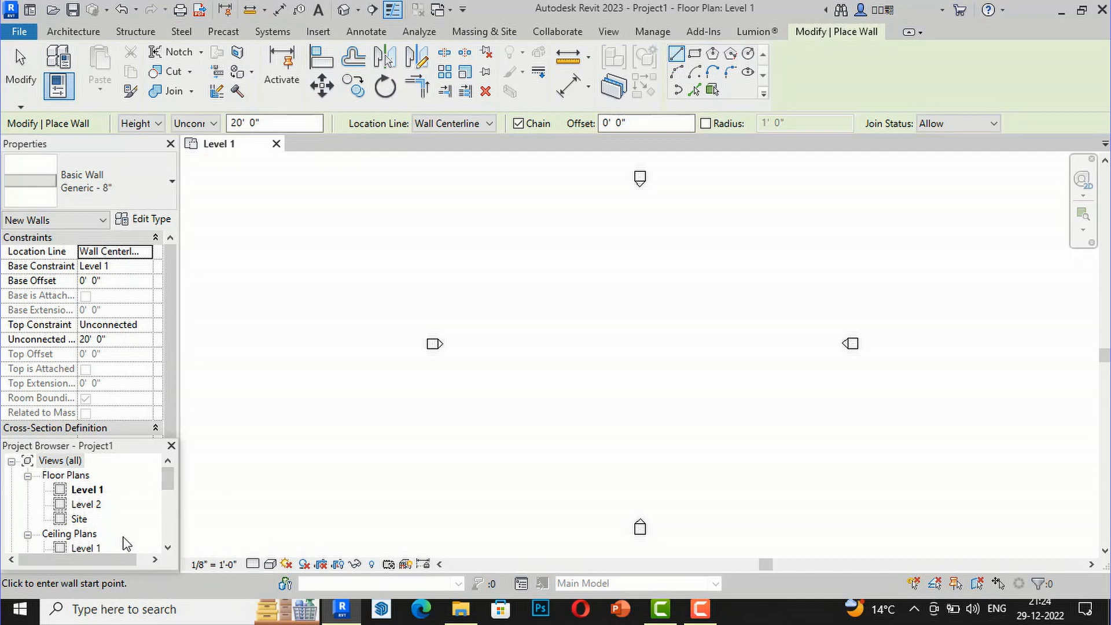
key("Escape")
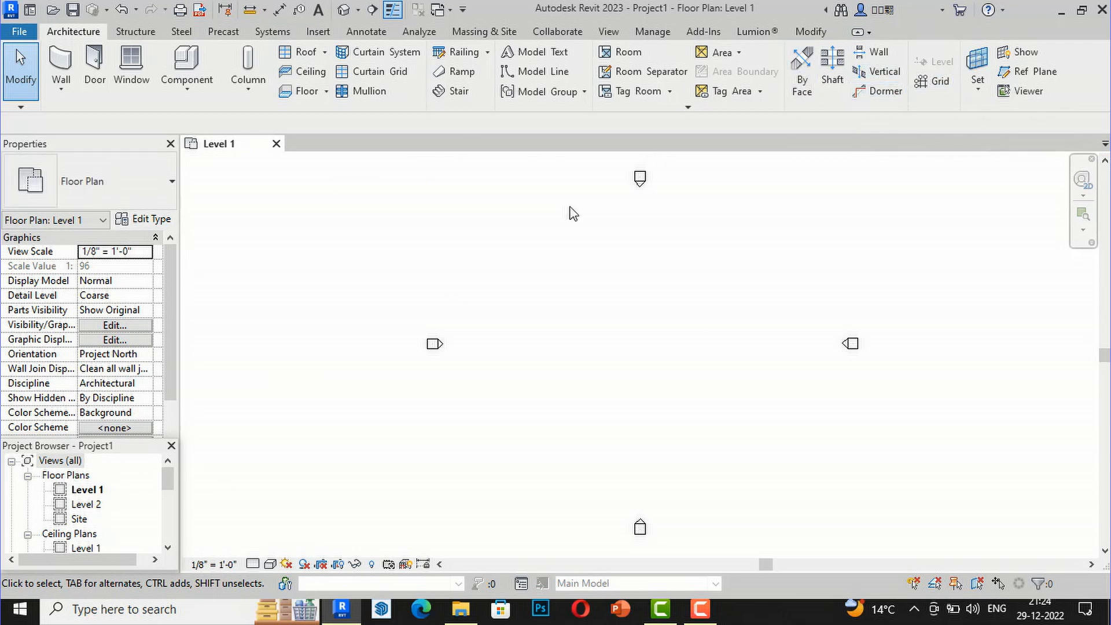
Open the East elevation and add a level offset 10' above Level 2 by picking the Level 2 line
scroll(51, 532, "down", 3)
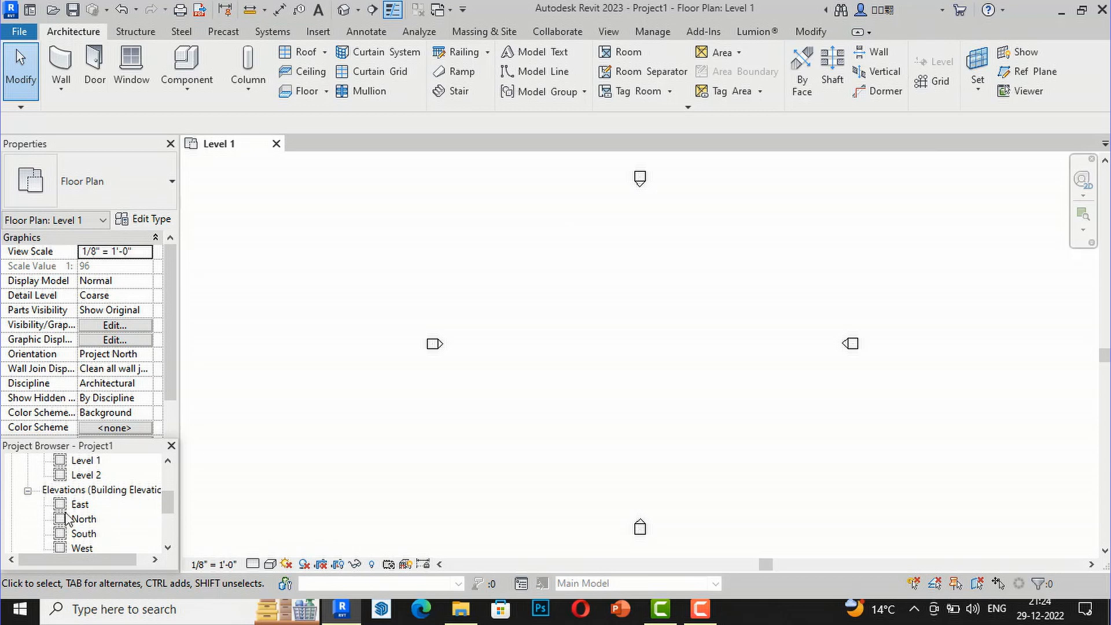
double_click(79, 505)
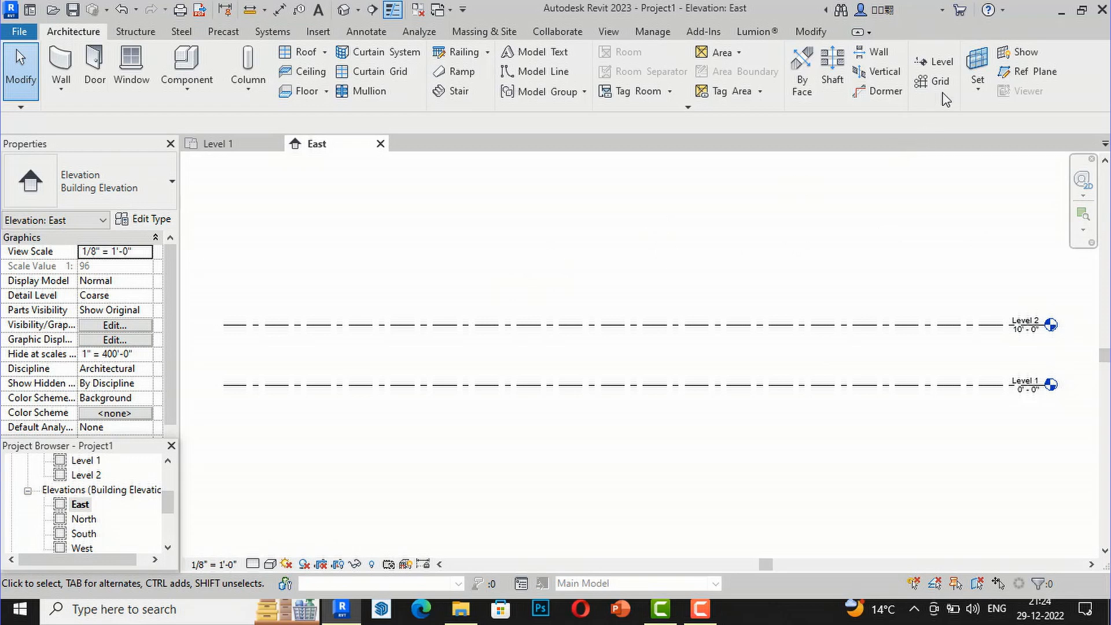
left_click(936, 63)
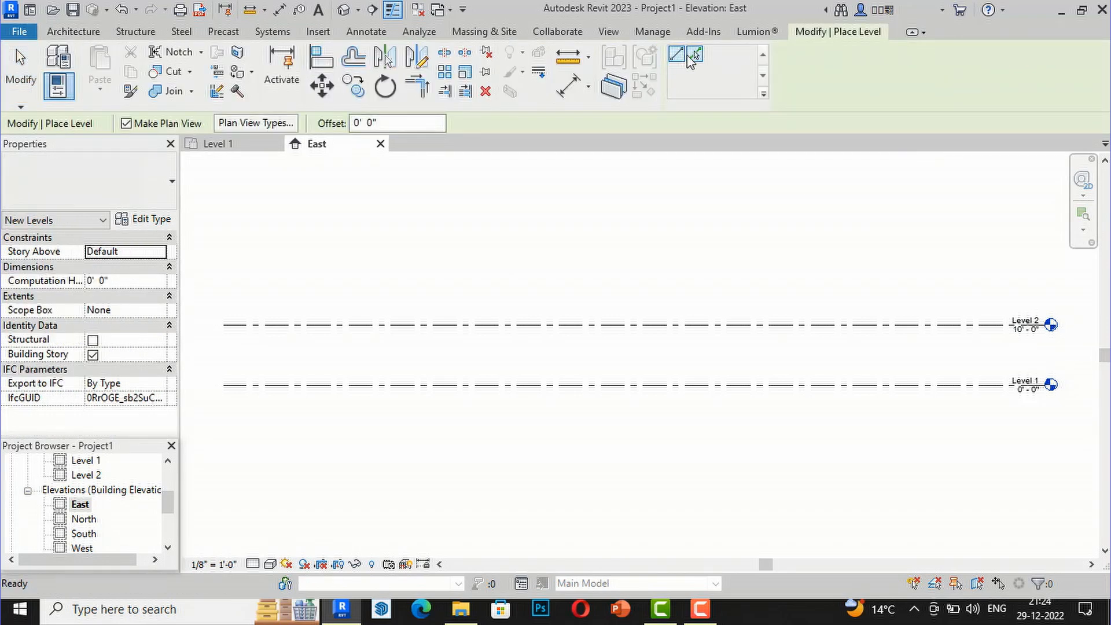
left_click(693, 61)
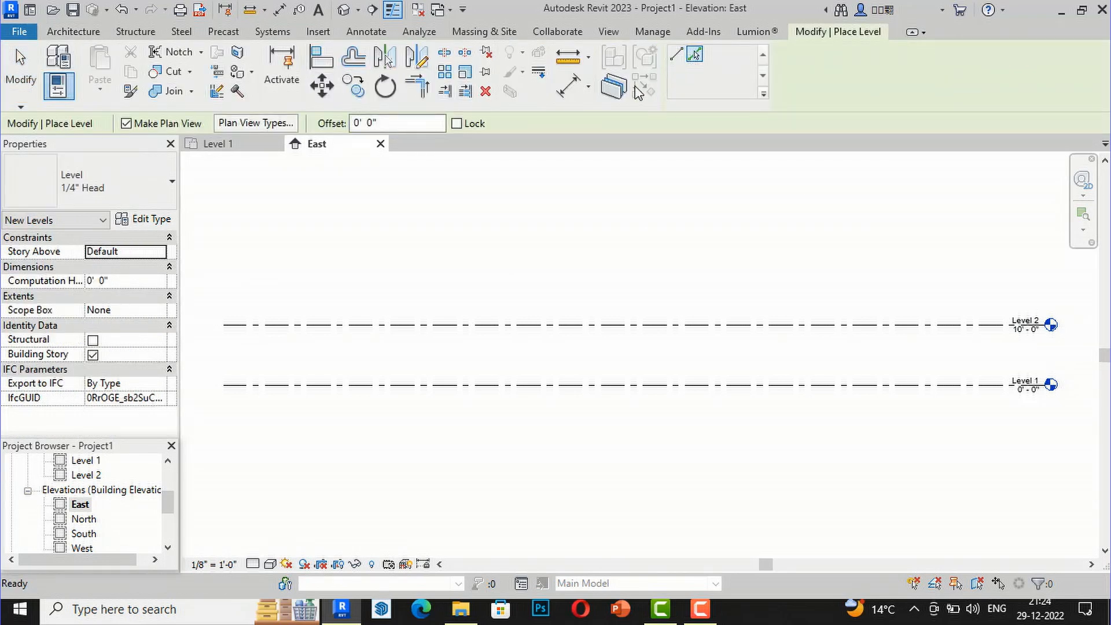
left_click(402, 122)
type("1")
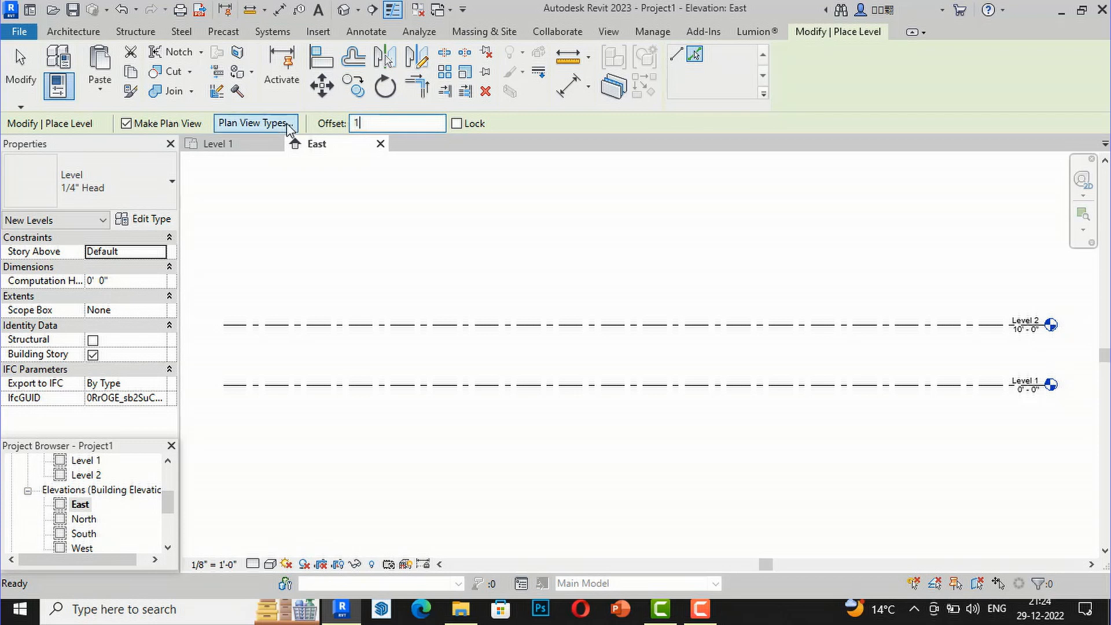
left_click(606, 325)
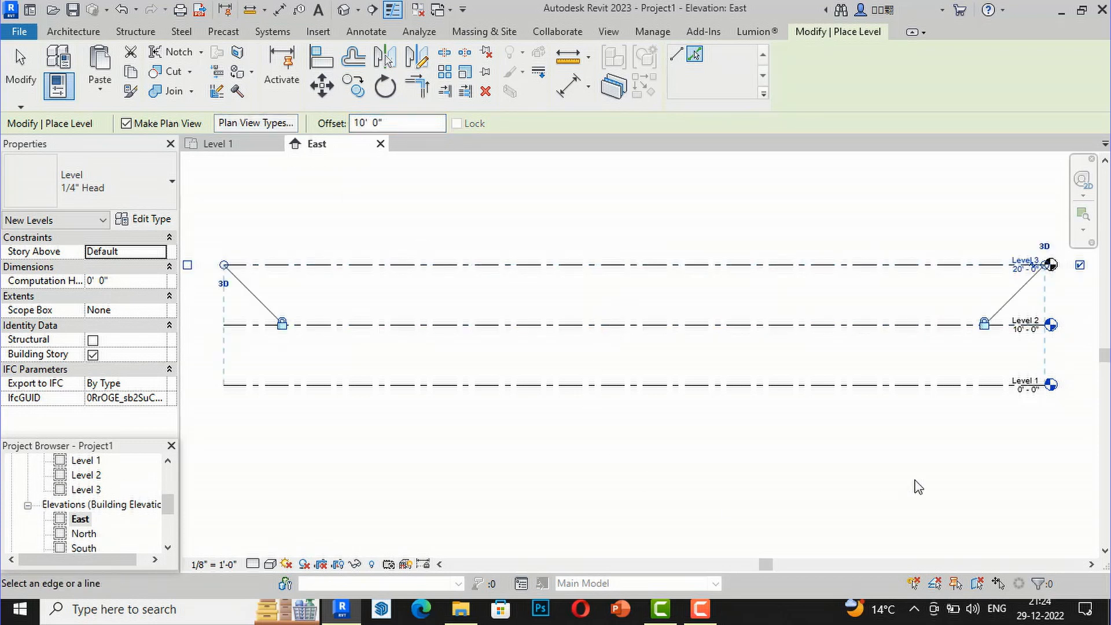
key("Escape")
key("Escape")
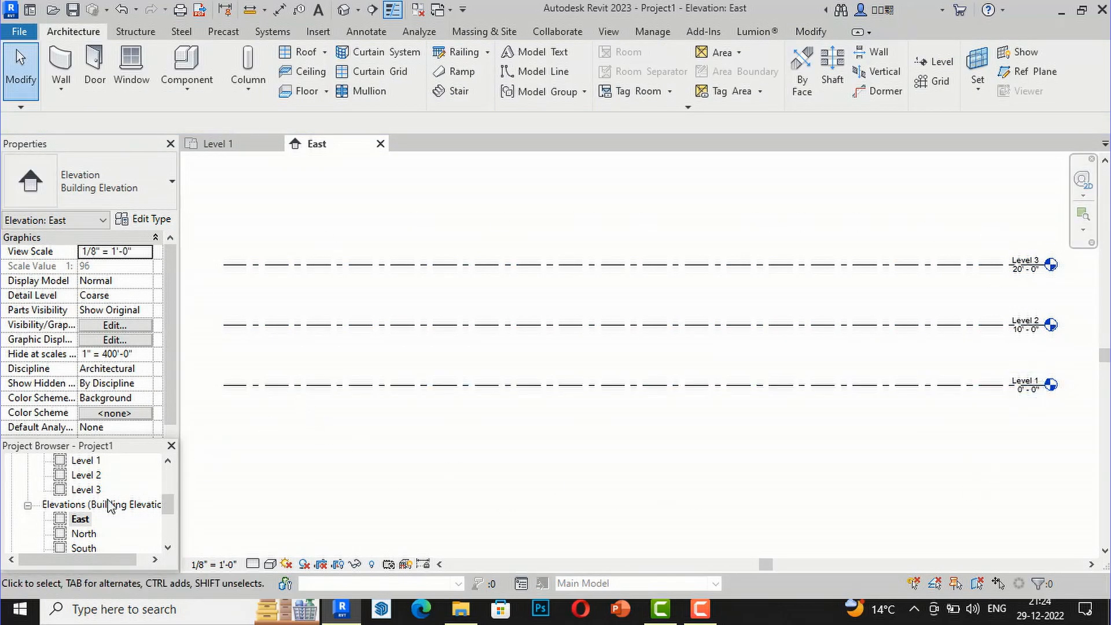
Open the Level 1 floor plan and start an architectural wall of type Generic - 8"
scroll(107, 493, "up", 1)
scroll(107, 492, "up", 2)
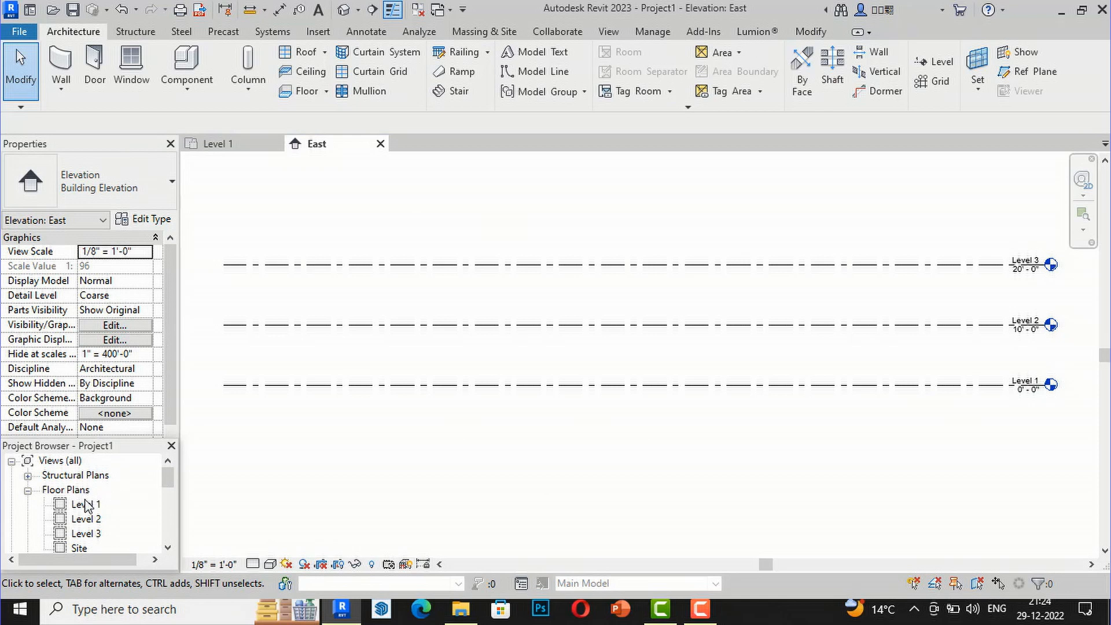
double_click(112, 504)
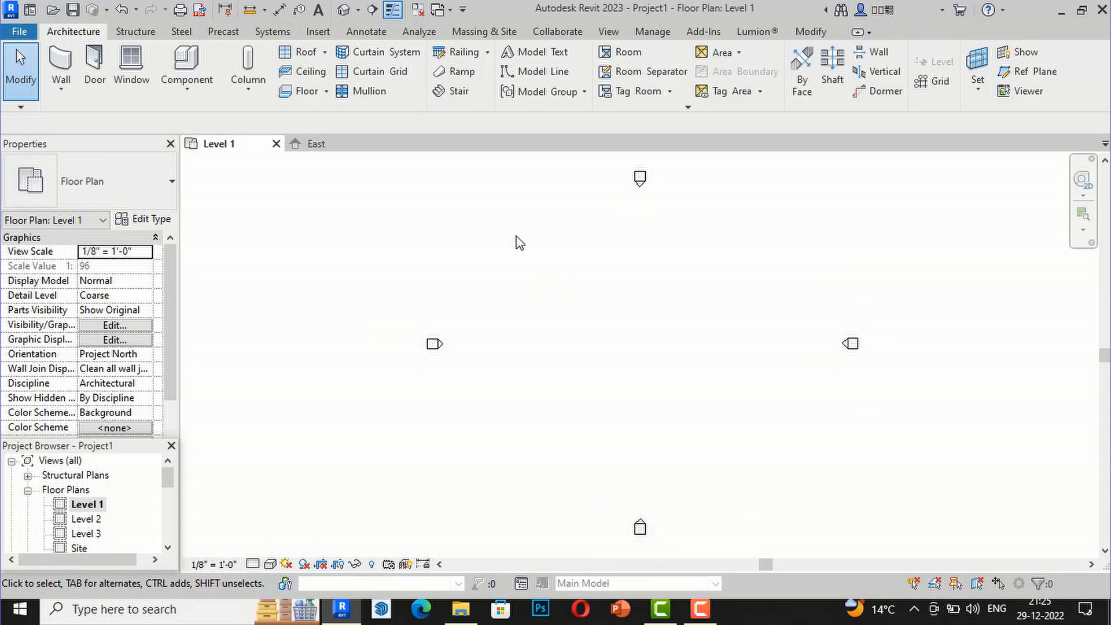
left_click(61, 87)
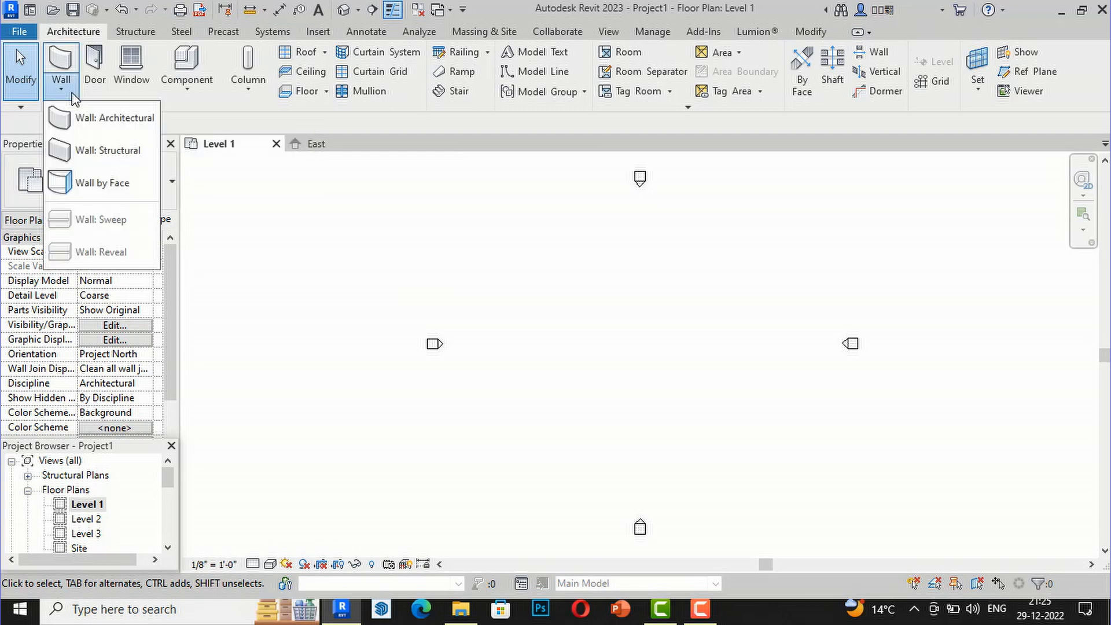
left_click(99, 133)
left_click(115, 186)
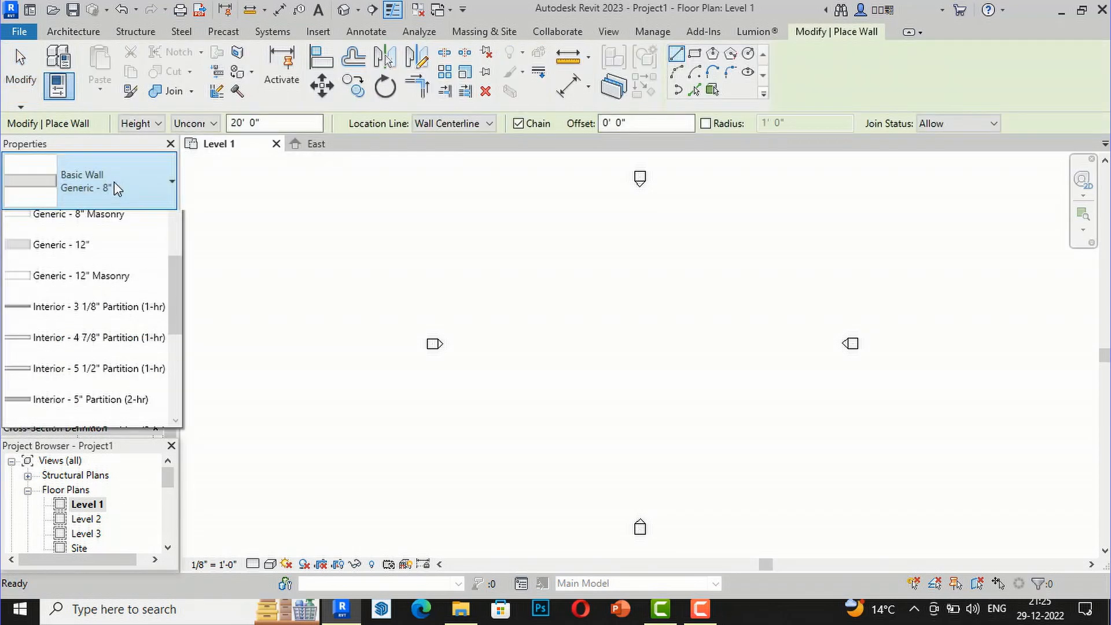
left_click(75, 255)
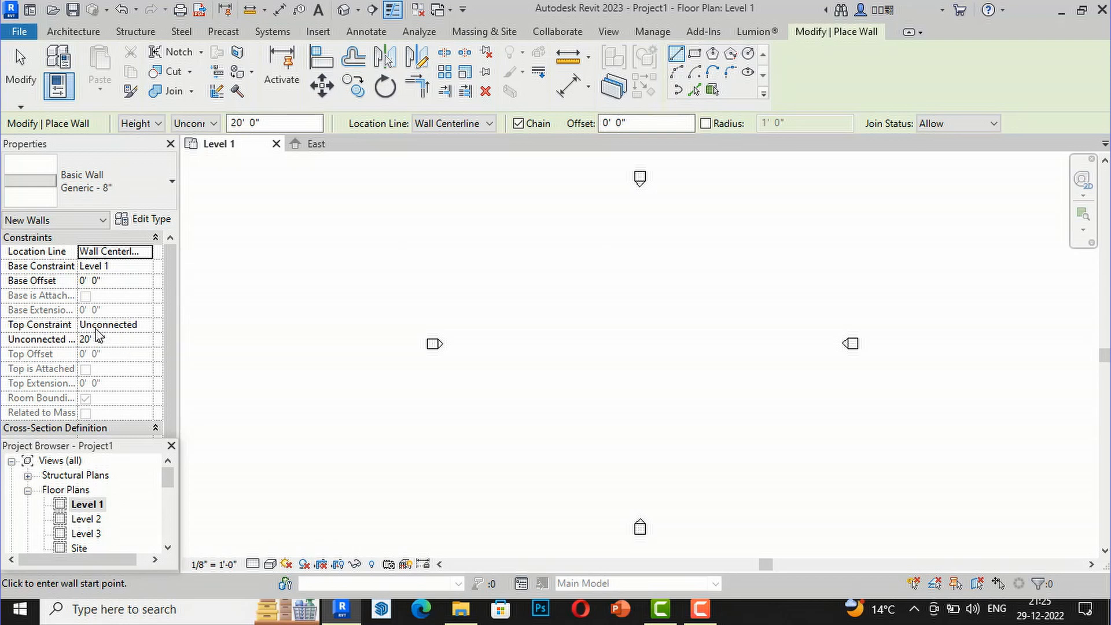
Set the new wall's top constraint to Up to level: Level 2
left_click(146, 324)
left_click(146, 325)
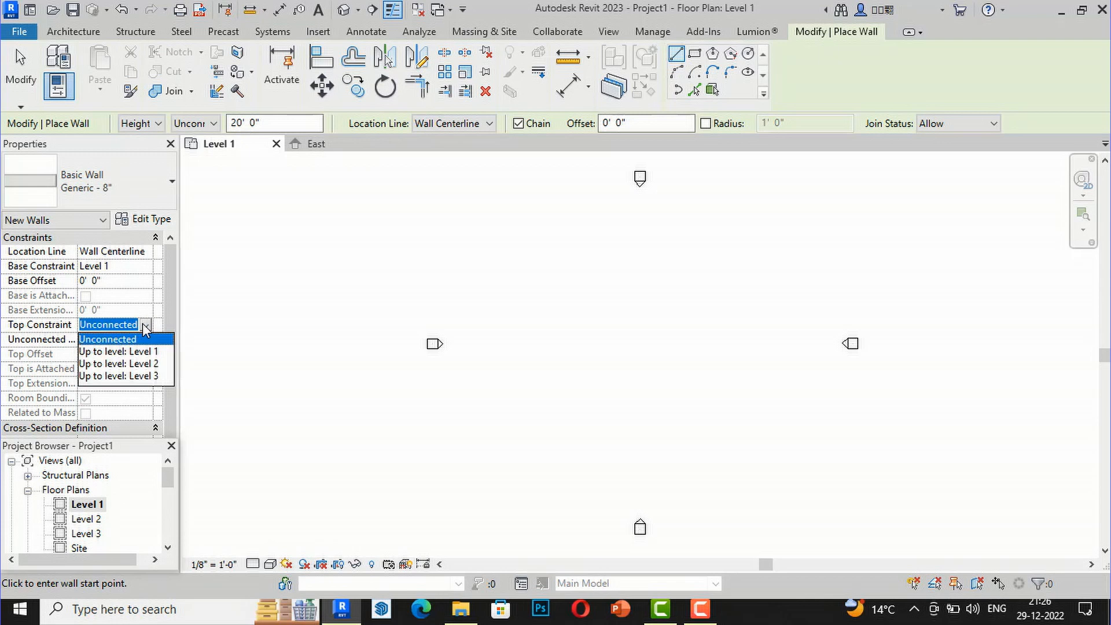
left_click(144, 363)
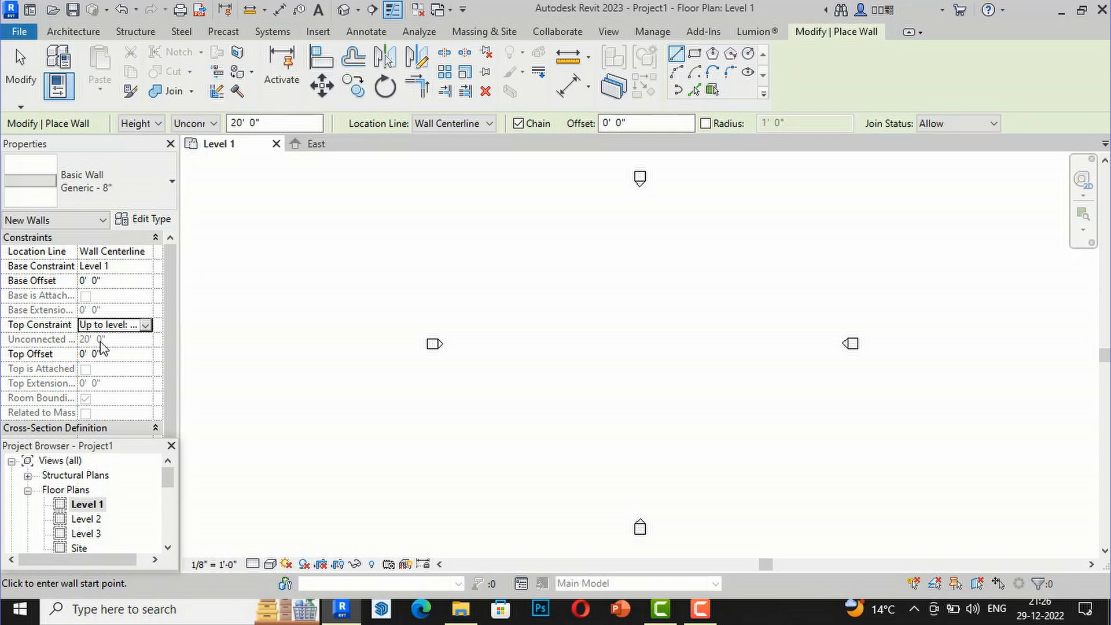
left_click(141, 325)
left_click(146, 325)
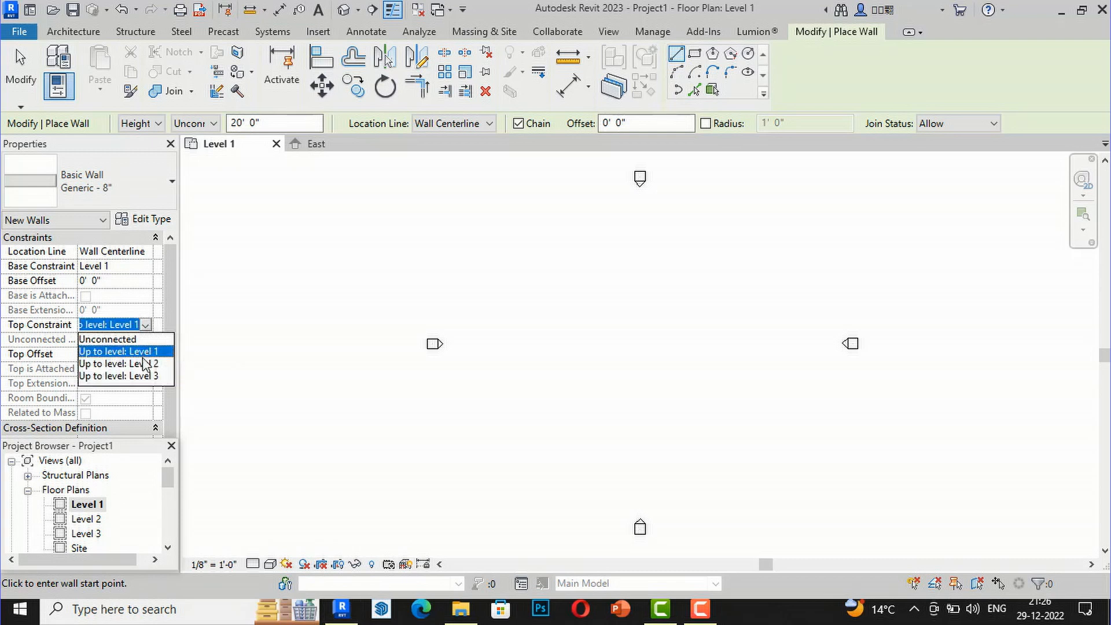
left_click(143, 365)
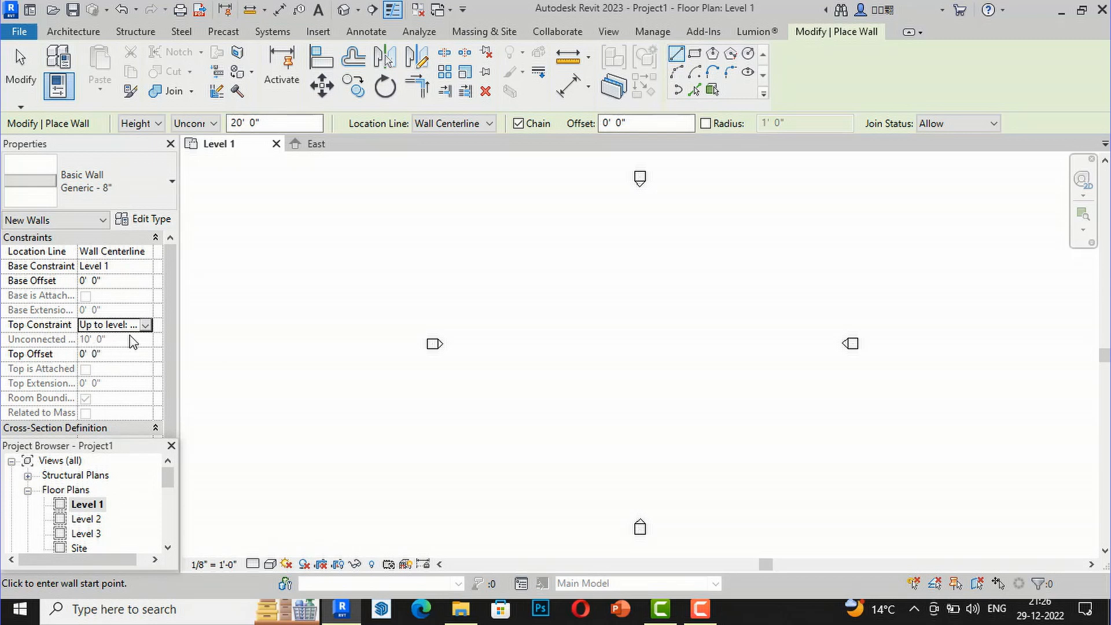
Set the new wall's top constraint to Unconnected and review the level choices for its height
left_click(146, 325)
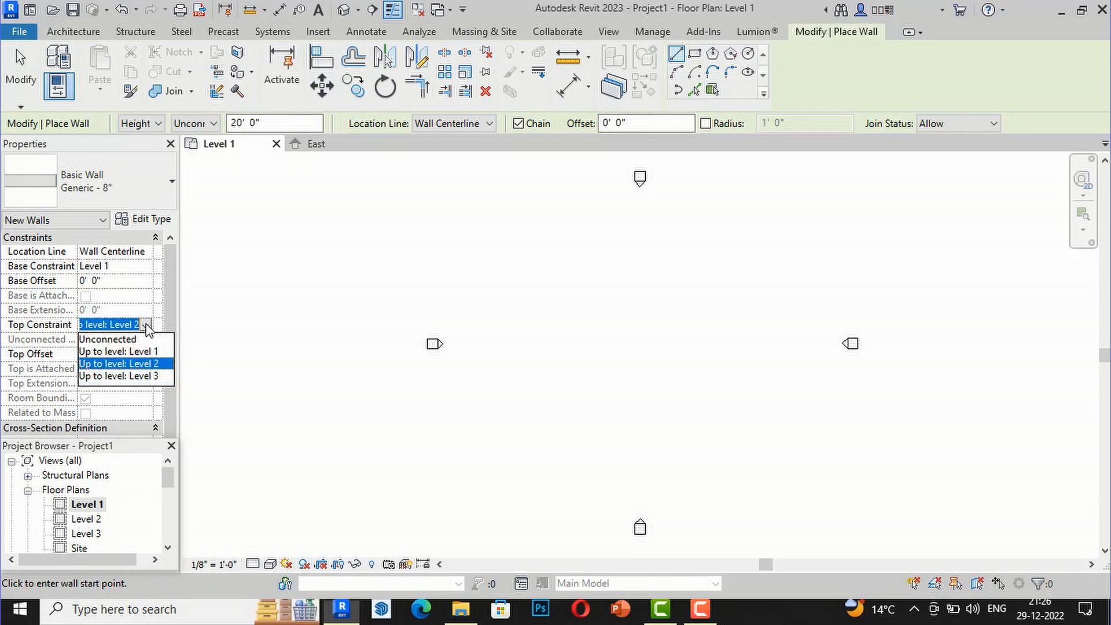
left_click(99, 340)
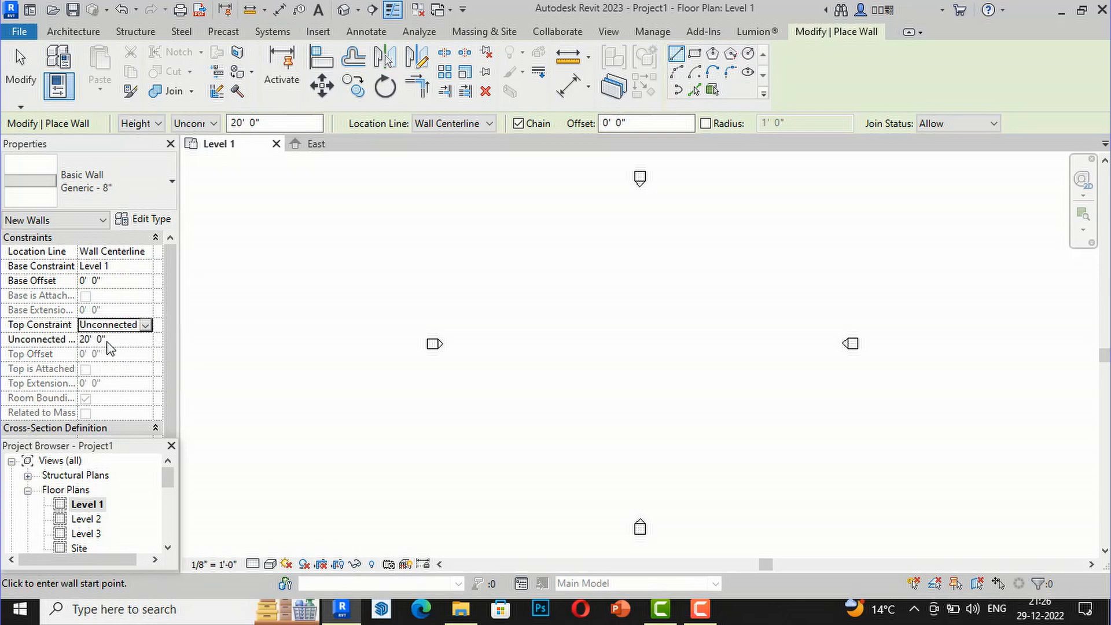
left_click(114, 341)
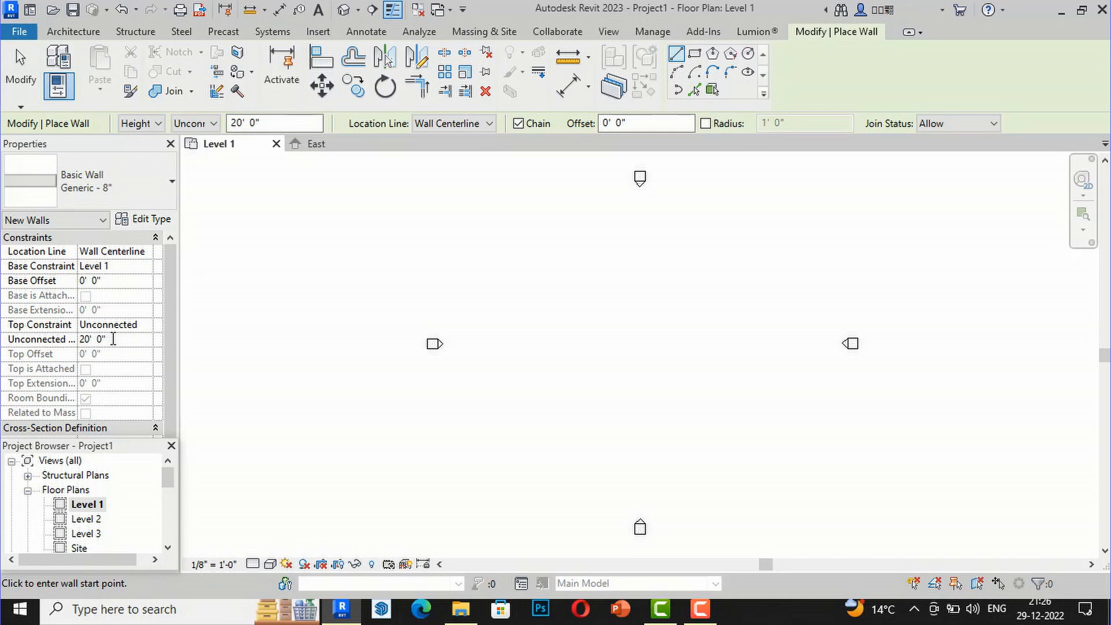
left_click(132, 324)
left_click(146, 325)
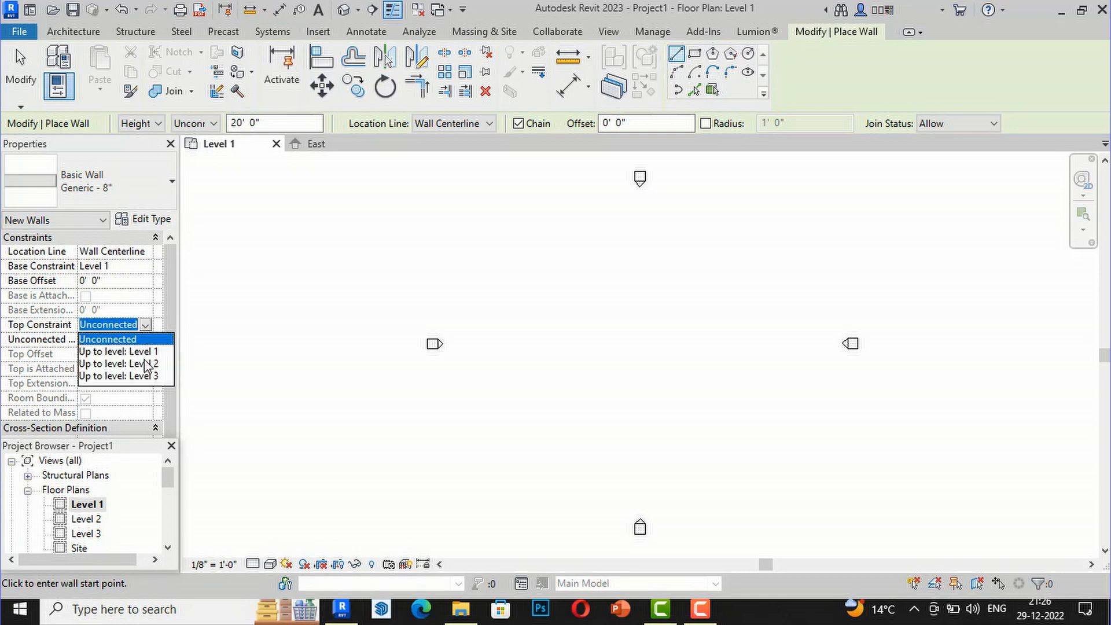
left_click(213, 124)
left_click(213, 123)
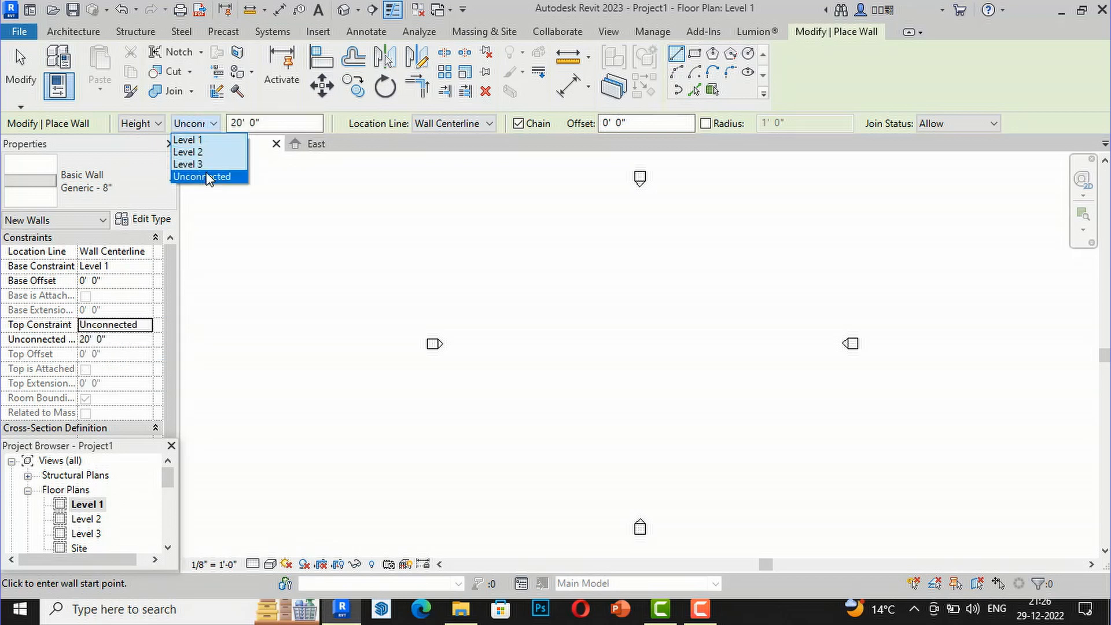
Set the wall placement to Depth and try to draw a wall segment in the Level 1 plan
left_click(158, 124)
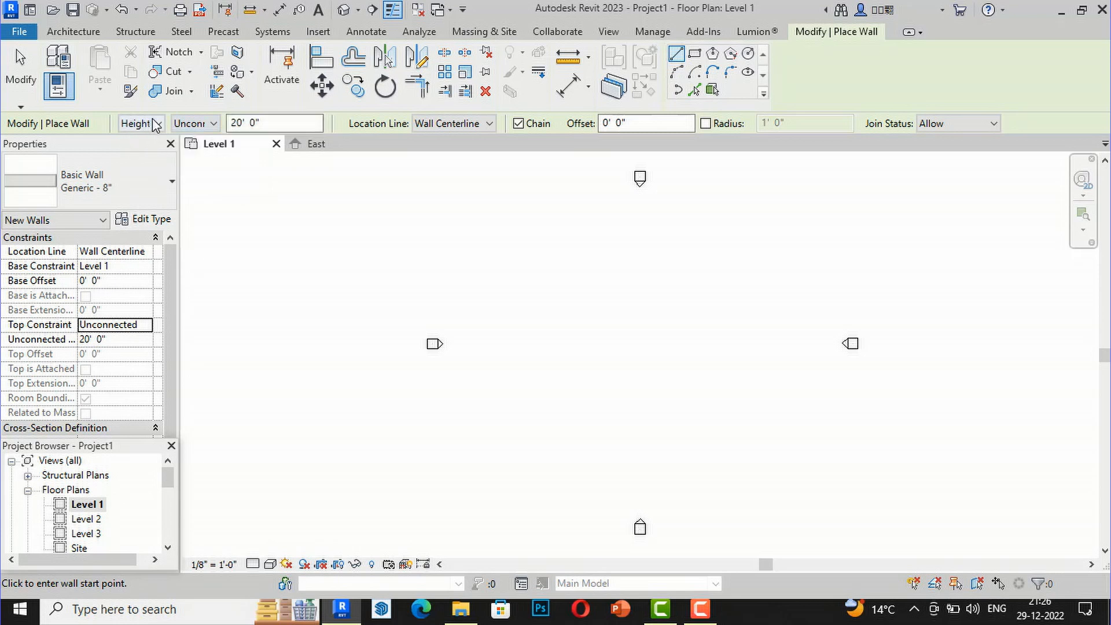
left_click(158, 125)
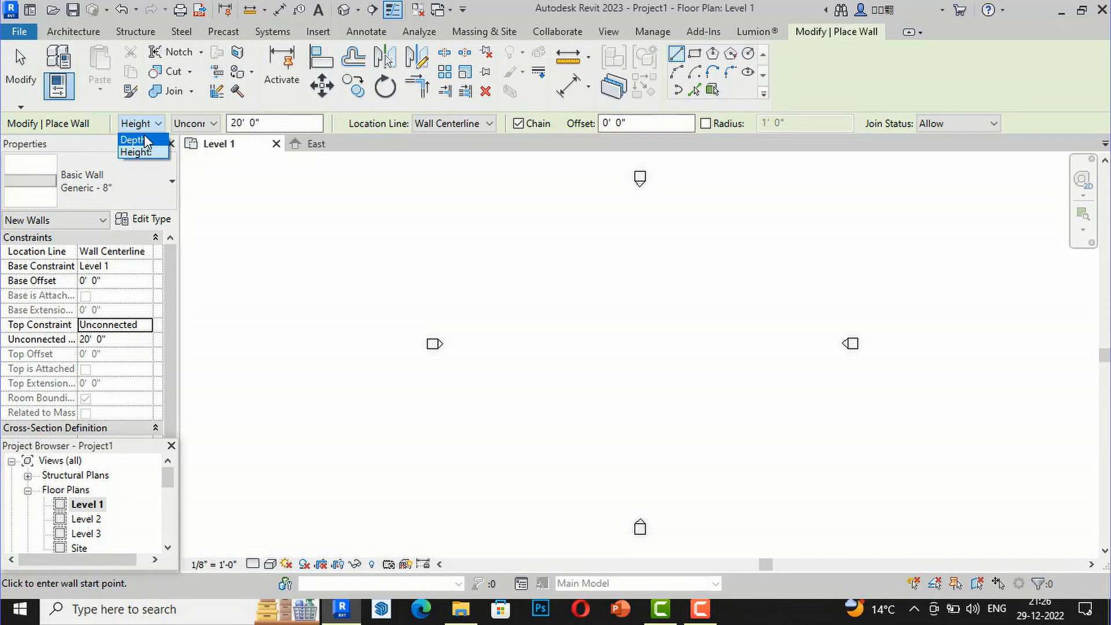
left_click(144, 137)
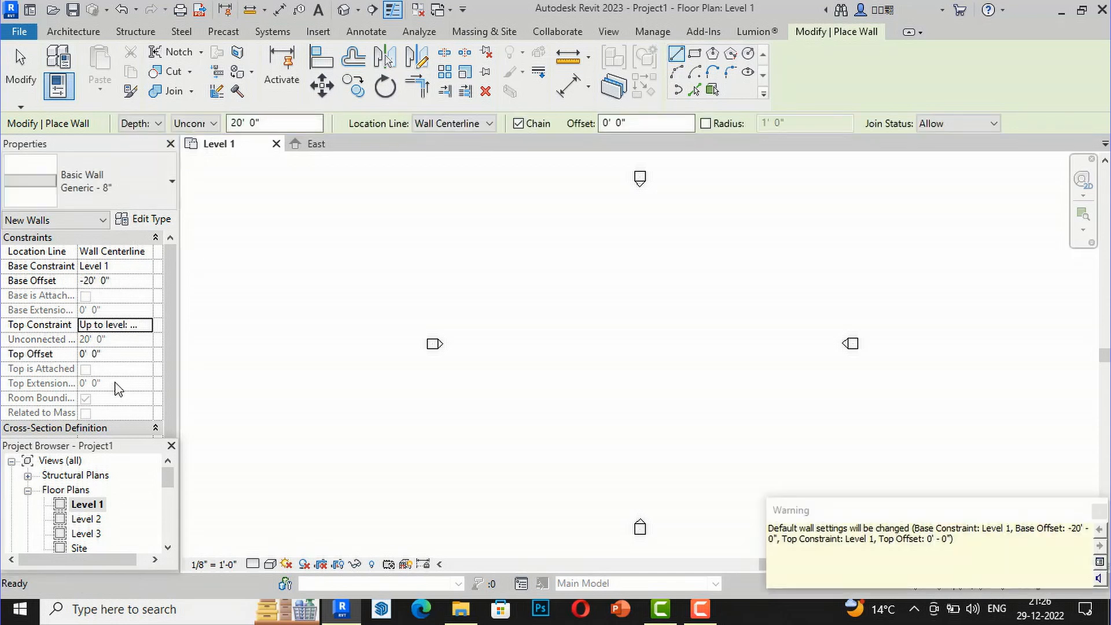
left_click(550, 318)
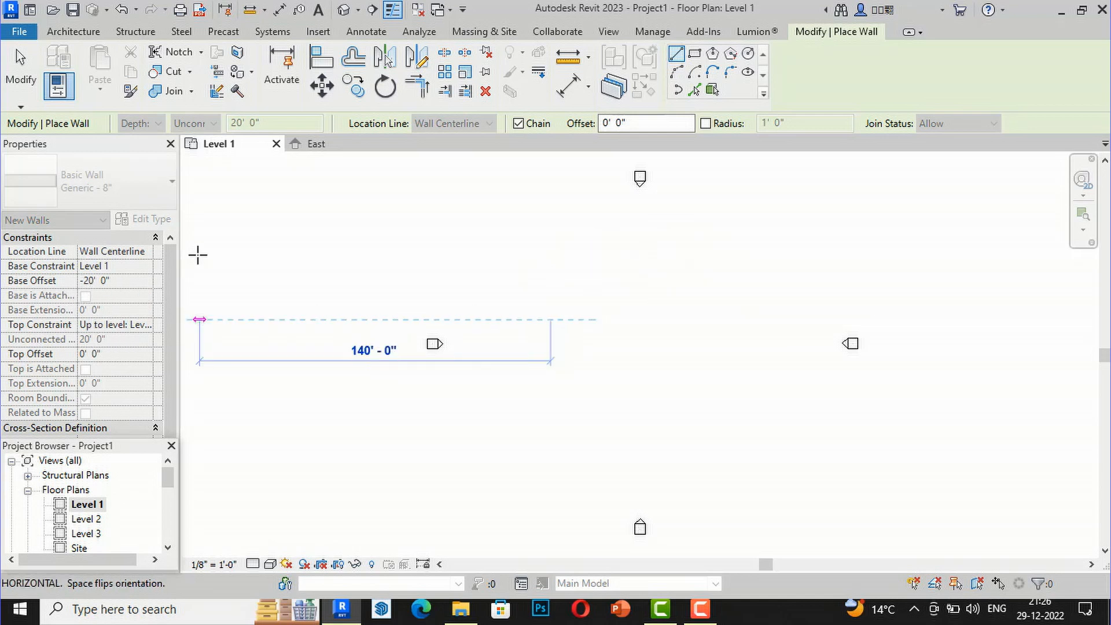
key("Escape")
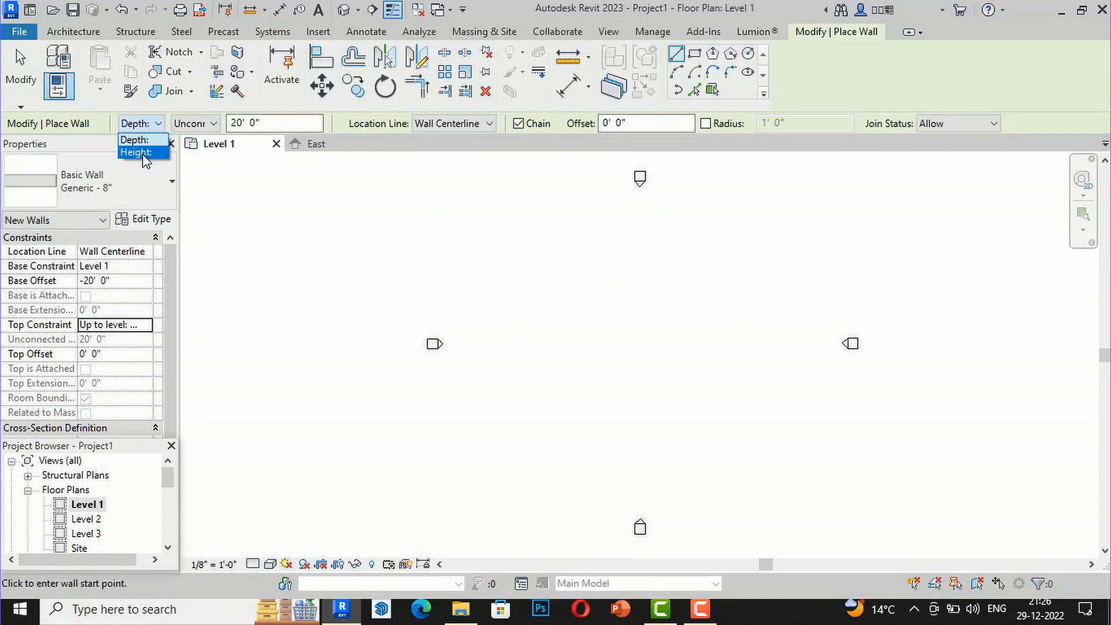
Set the wall placement to Height, with the top constrained to Level 2
left_click(142, 151)
left_click(193, 124)
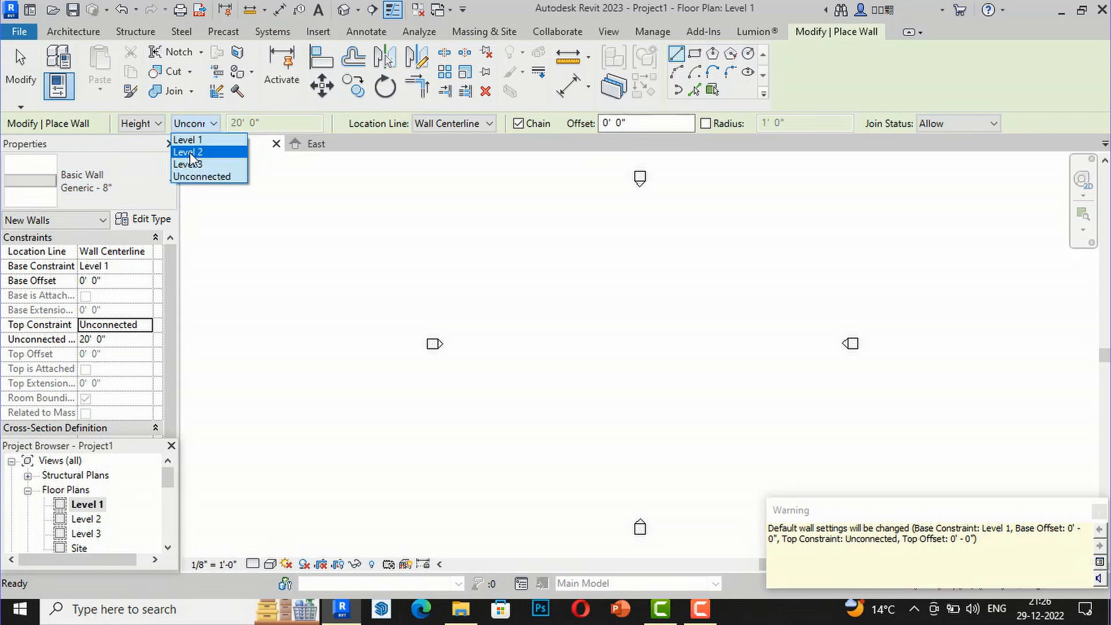
left_click(191, 152)
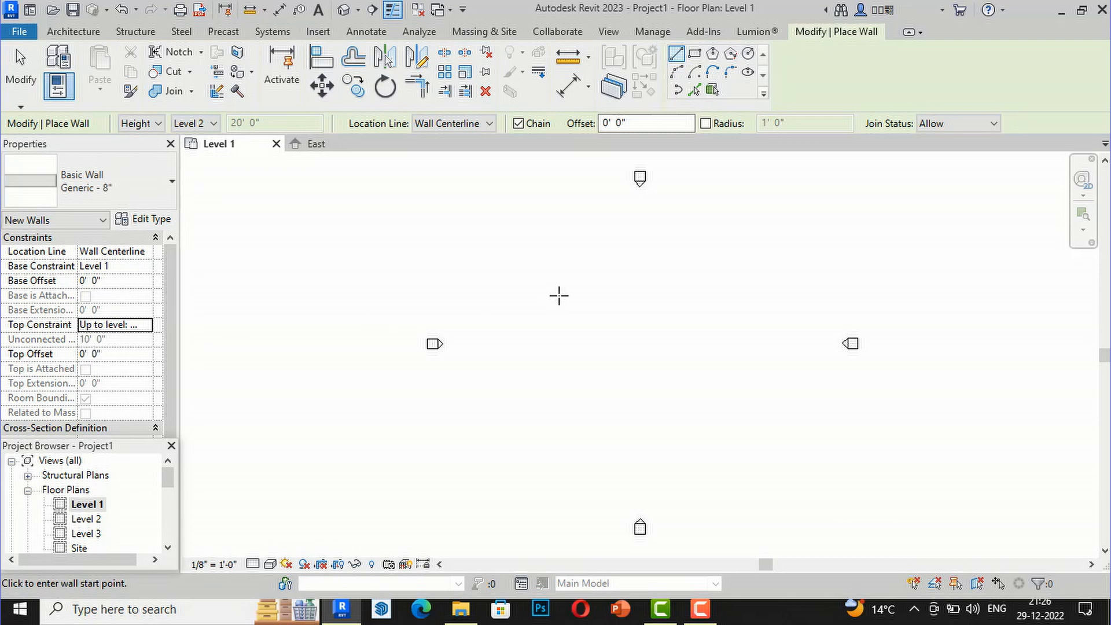
Draw a Z-shaped chain of three walls about 17' 6", 9' 6" and 10' 6" long in the Level 1 plan
left_click(529, 299)
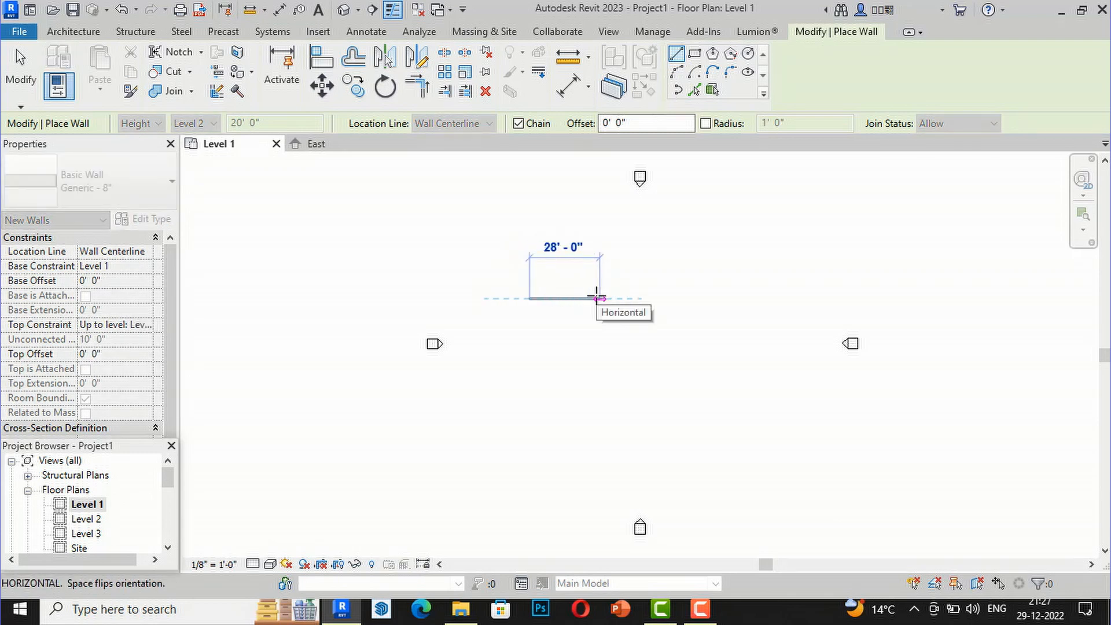
scroll(596, 299, "up", 3)
scroll(547, 299, "up", 2)
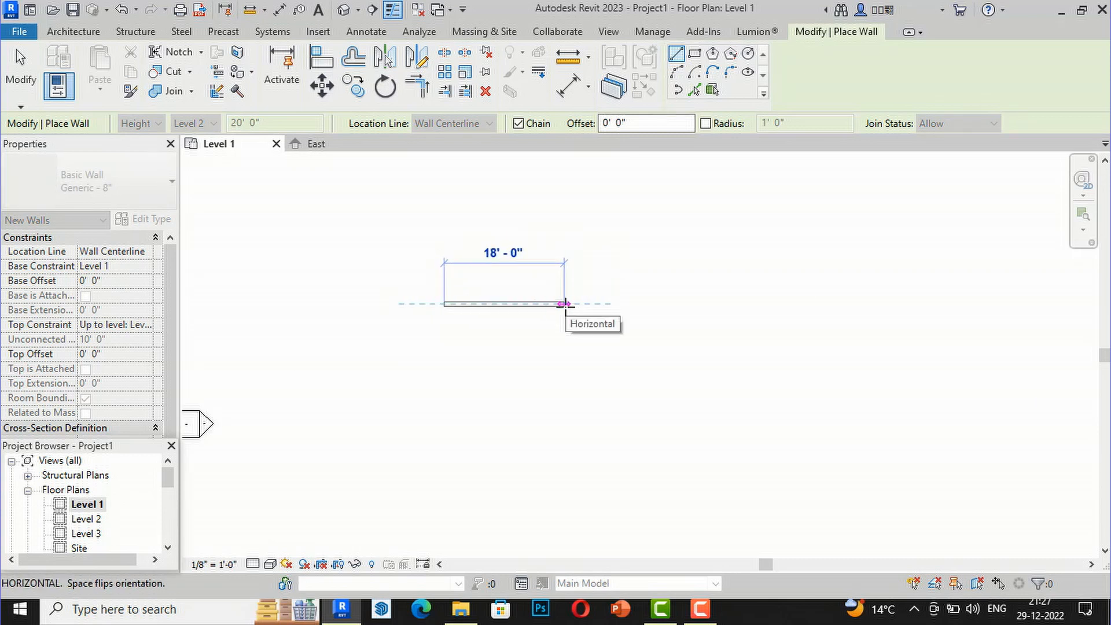
scroll(578, 306, "up", 2)
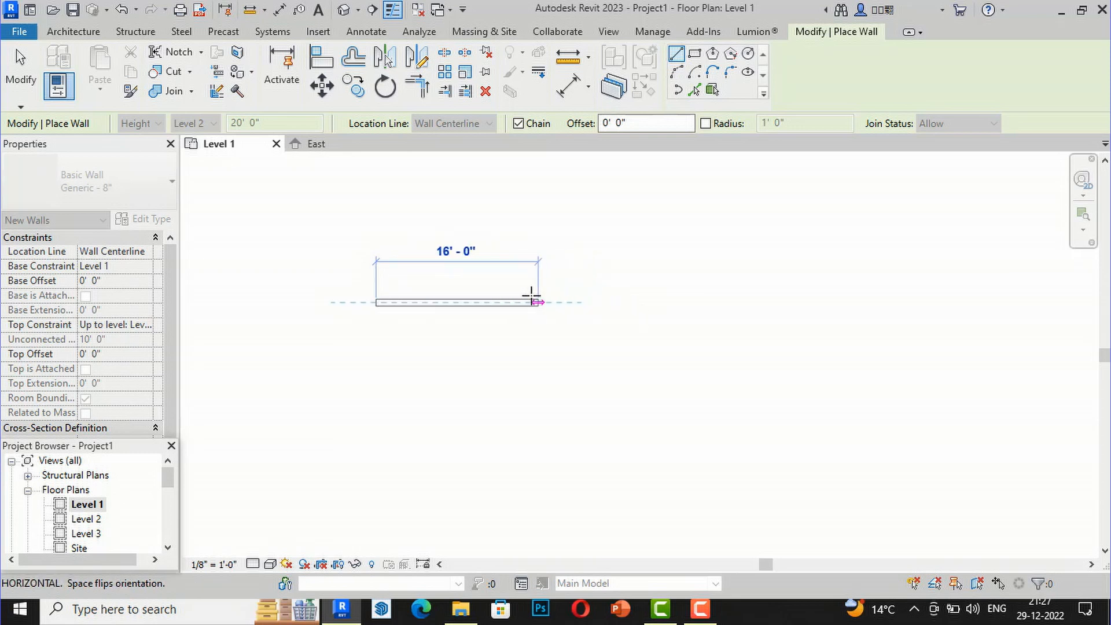
scroll(598, 310, "up", 3)
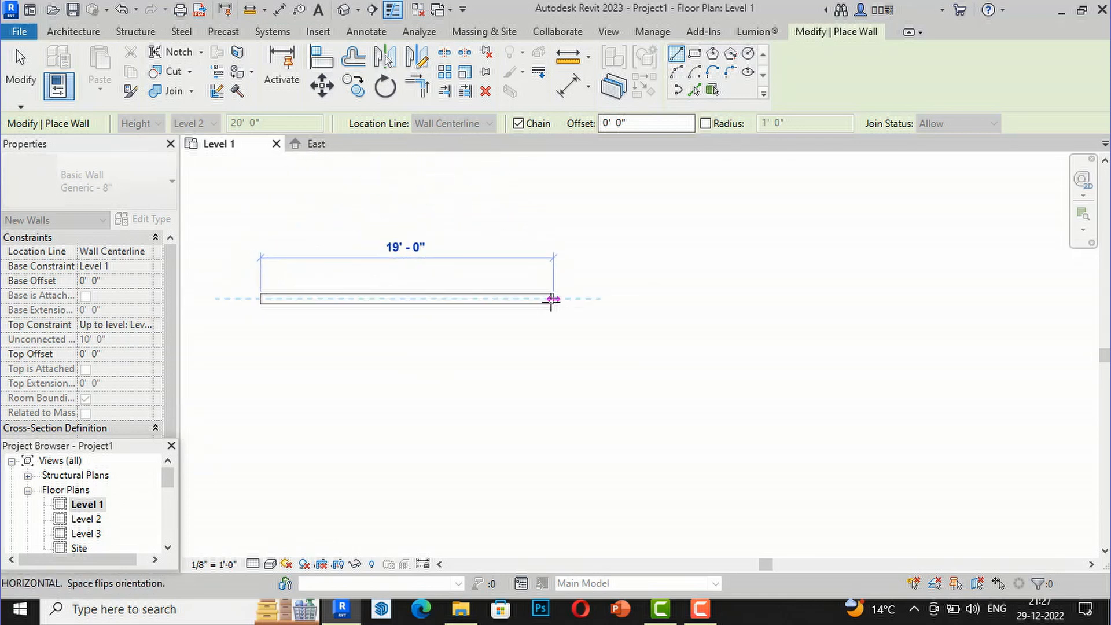
scroll(669, 299, "down", 2)
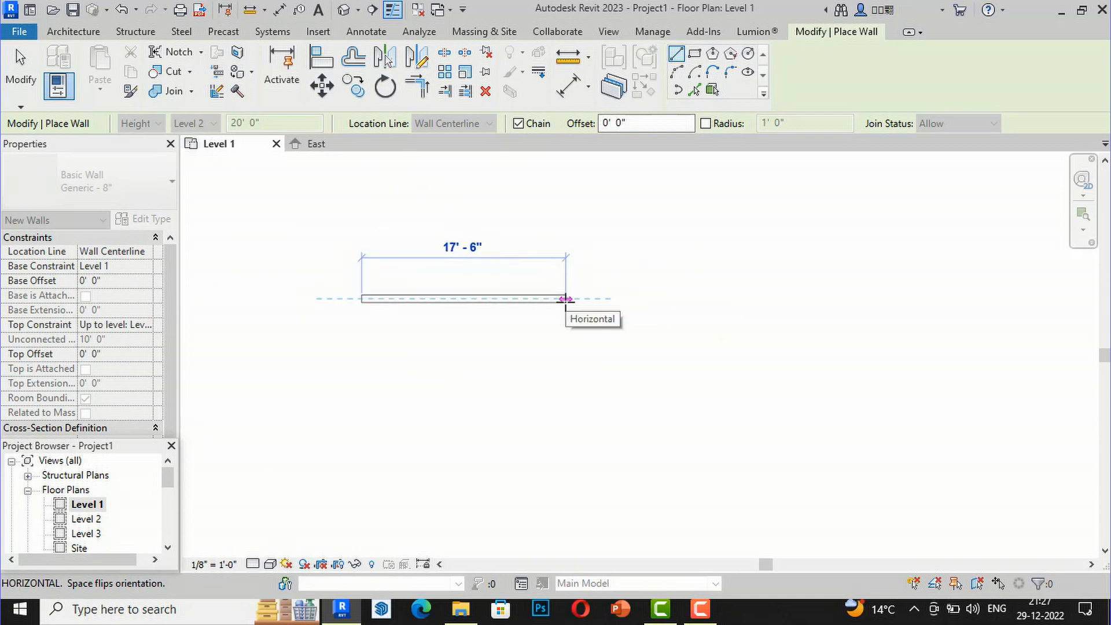
left_click(565, 298)
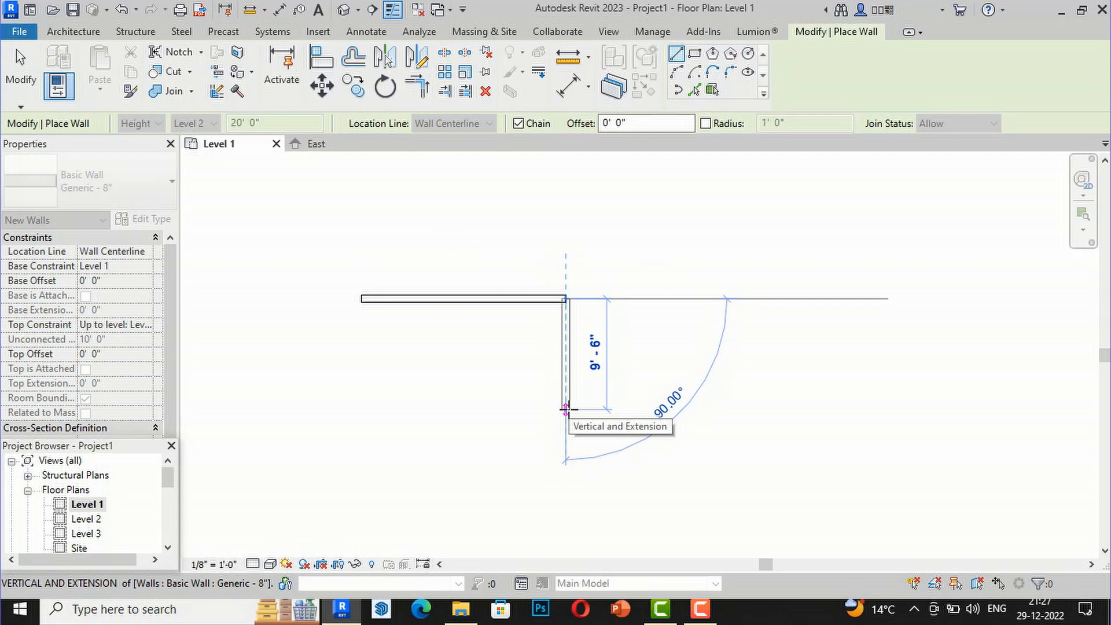
left_click(565, 409)
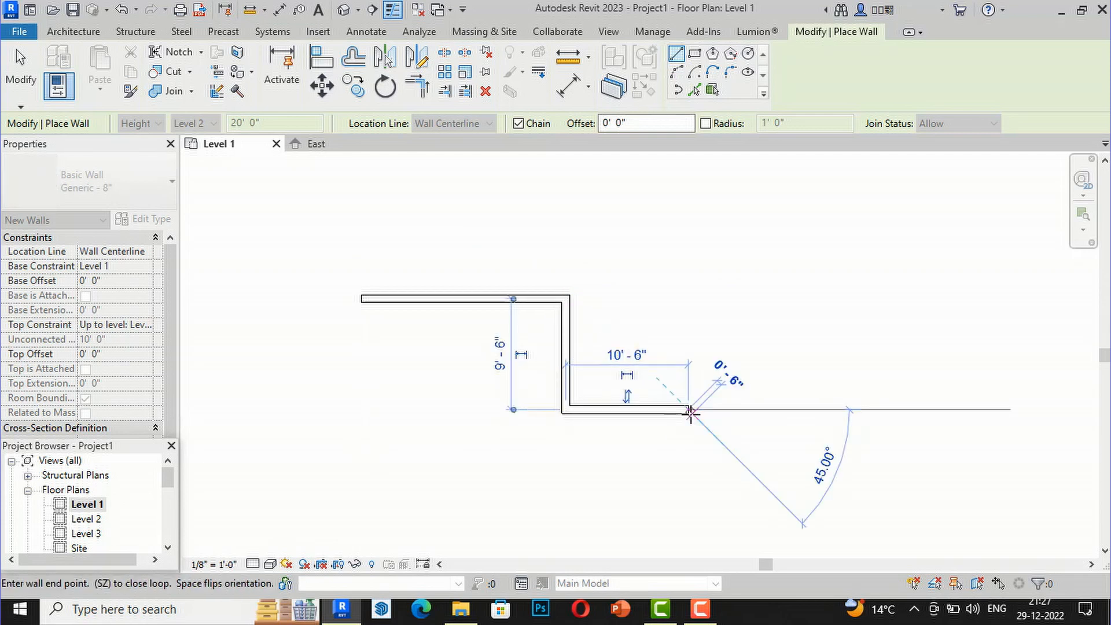
left_click(689, 409)
key("Escape")
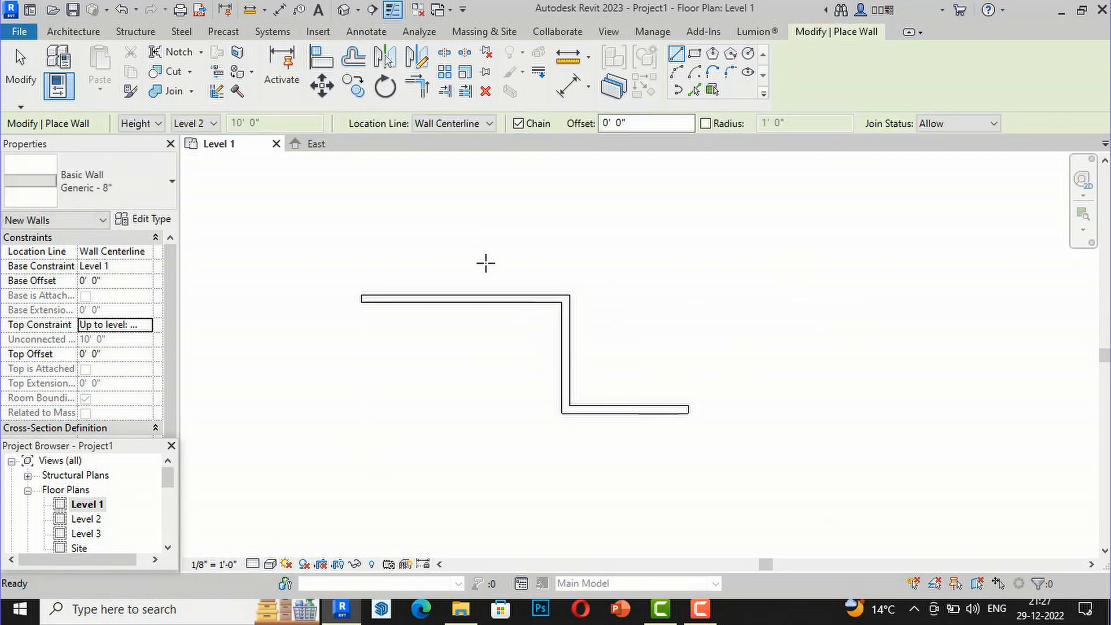
Open the default 3D view and look closely at the three connected walls
left_click(360, 10)
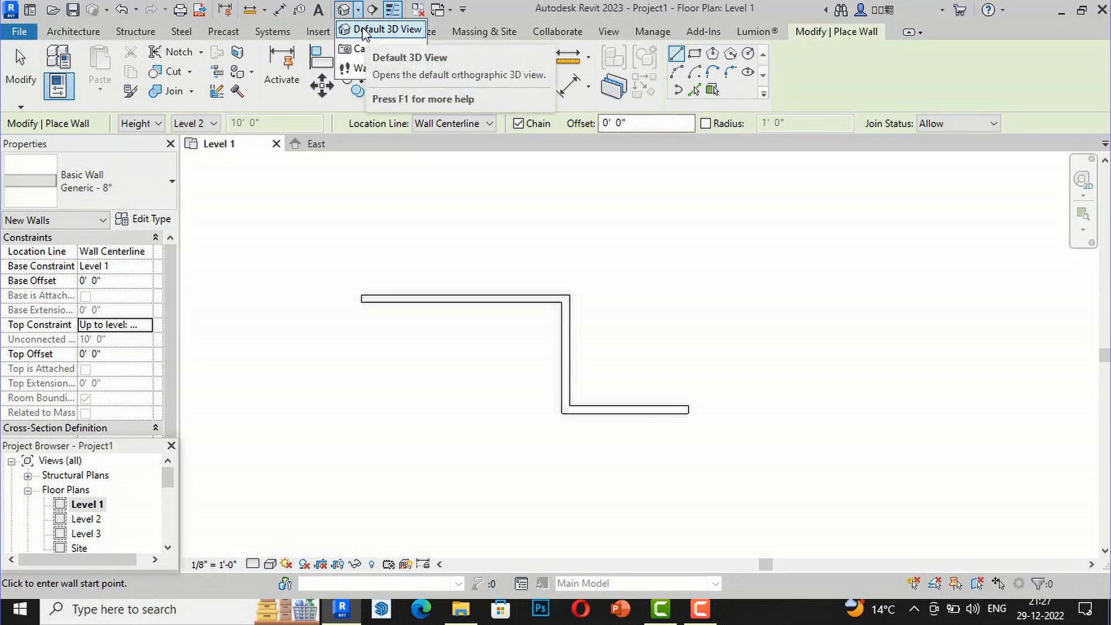
left_click(391, 36)
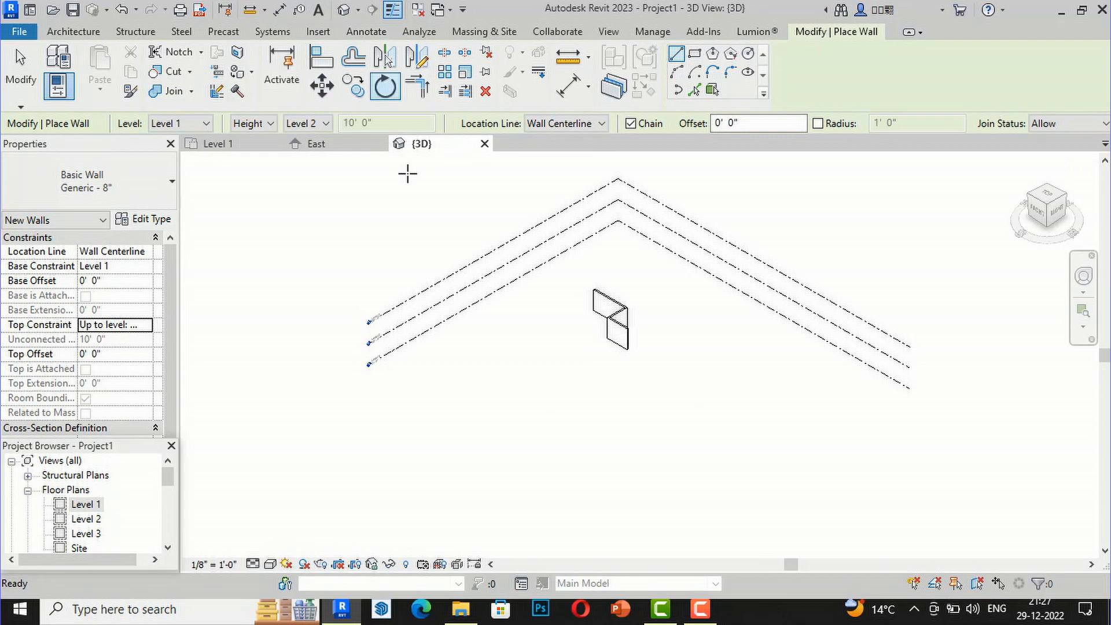
scroll(636, 323, "up", 5)
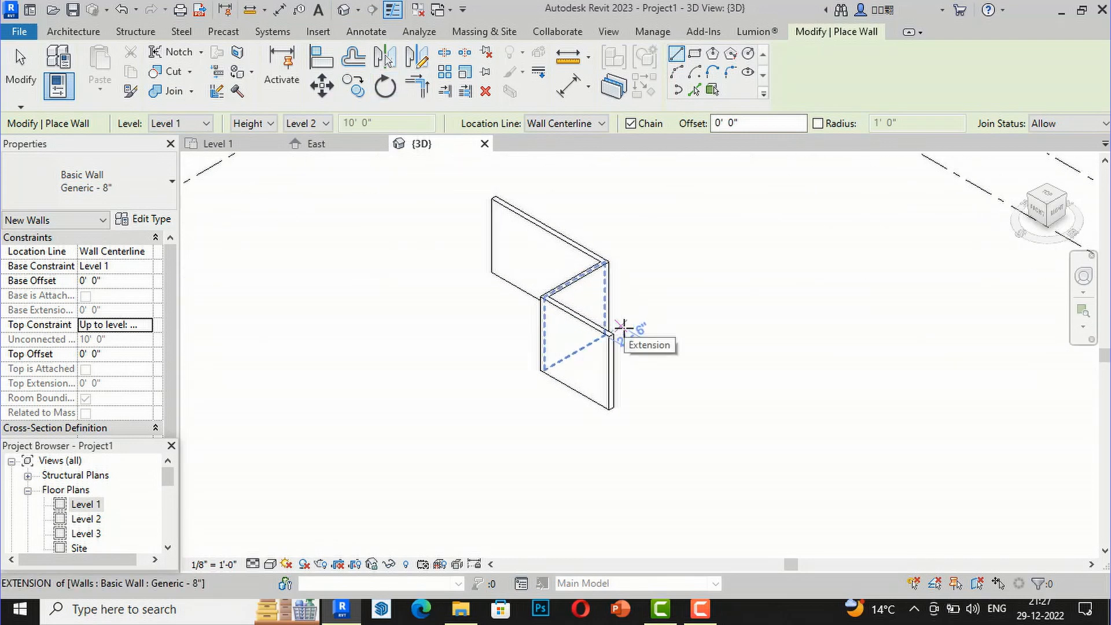
Try to lower the top of the 10' 6" wall using its shape handle in the 3D view
key("Escape")
left_click(561, 316)
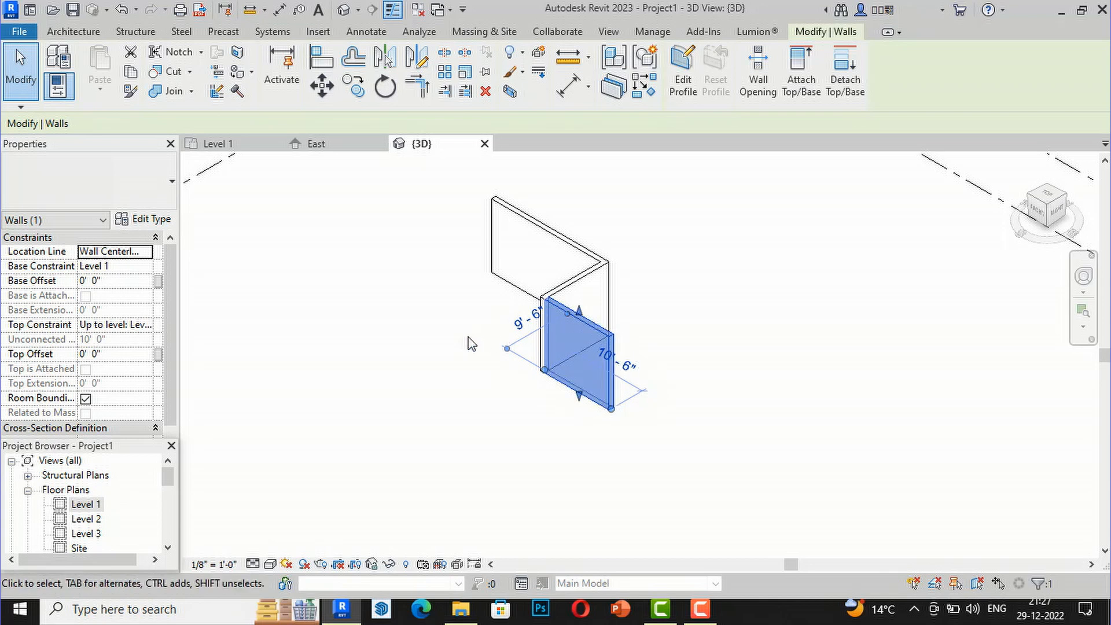
scroll(586, 364, "up", 3)
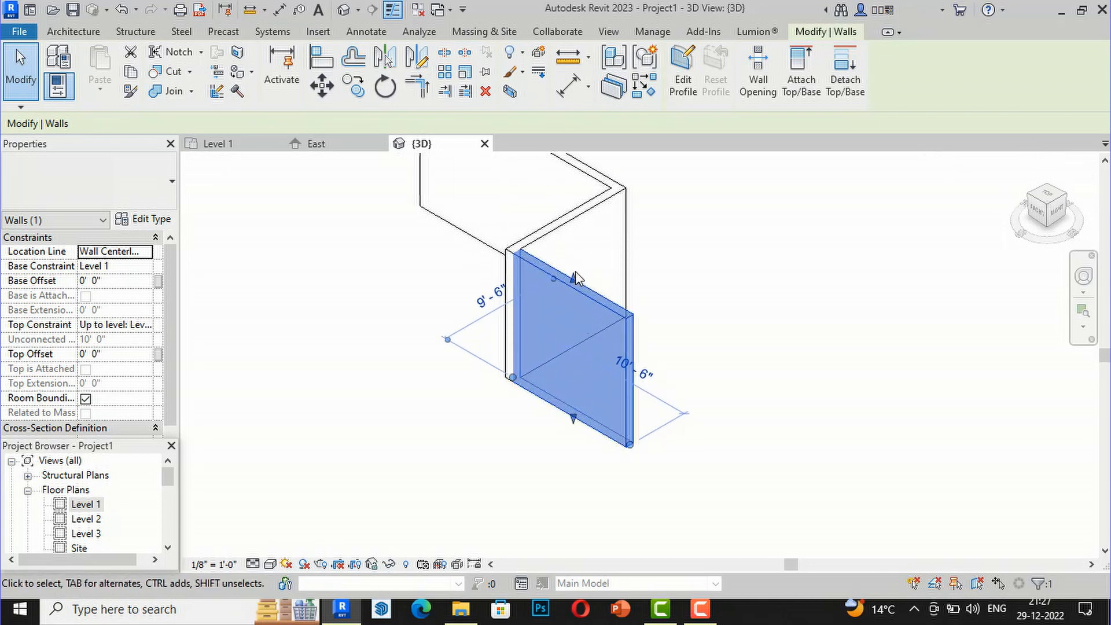
mouse_move(572, 277)
left_mouse_down()
mouse_move(570, 315)
mouse_move(565, 292)
left_mouse_up()
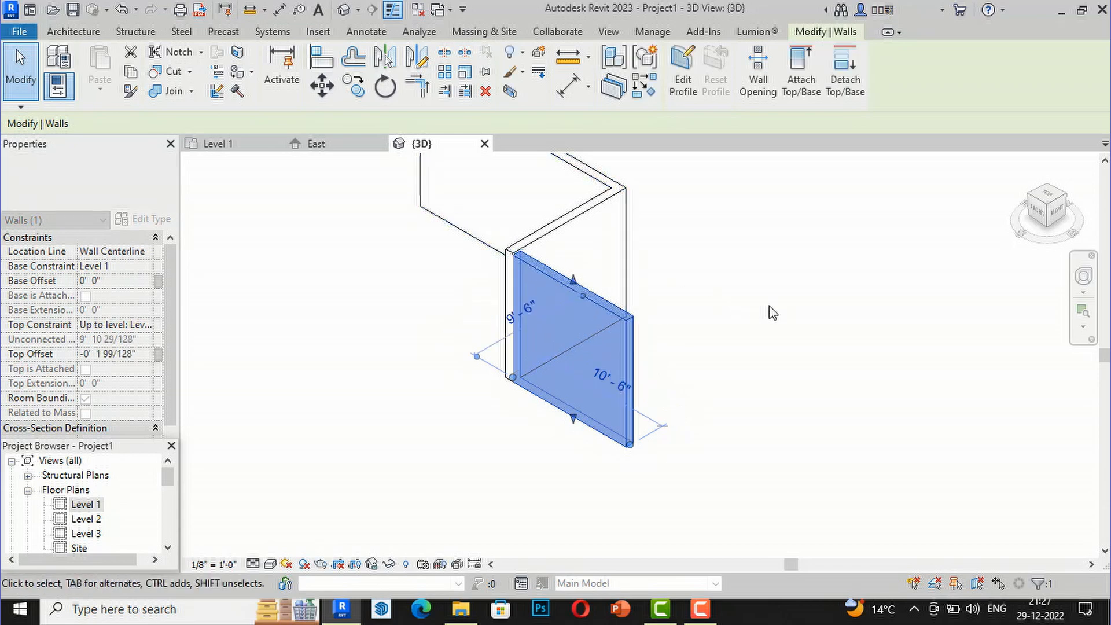
left_click(718, 412)
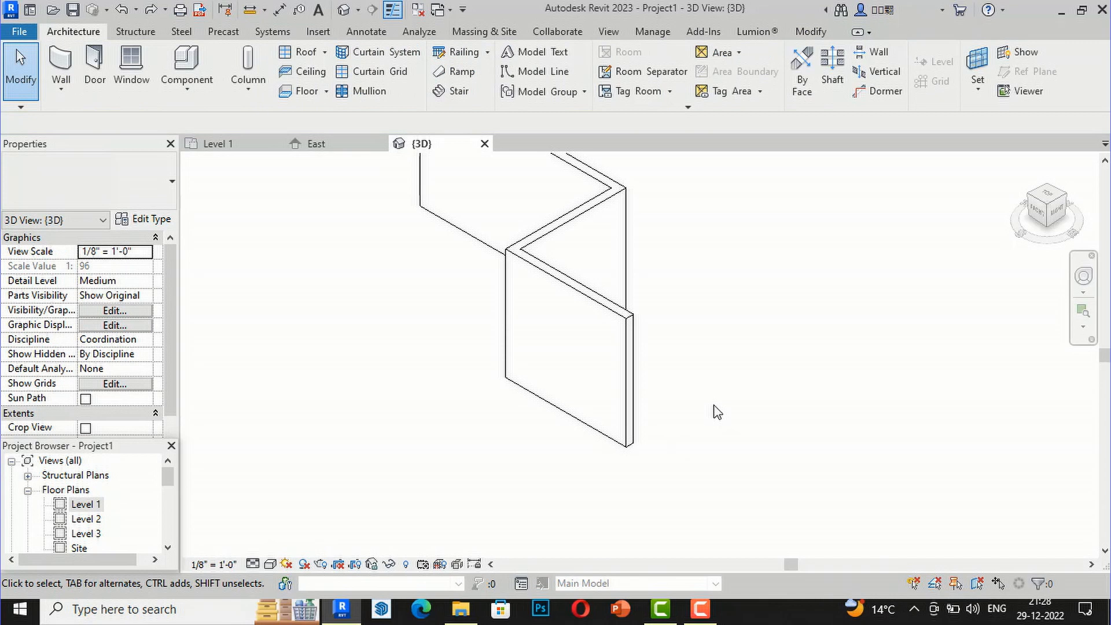
Open the East elevation and examine the wall height against Level 1 and Level 2
scroll(718, 412, "down", 2)
scroll(718, 412, "down", 1)
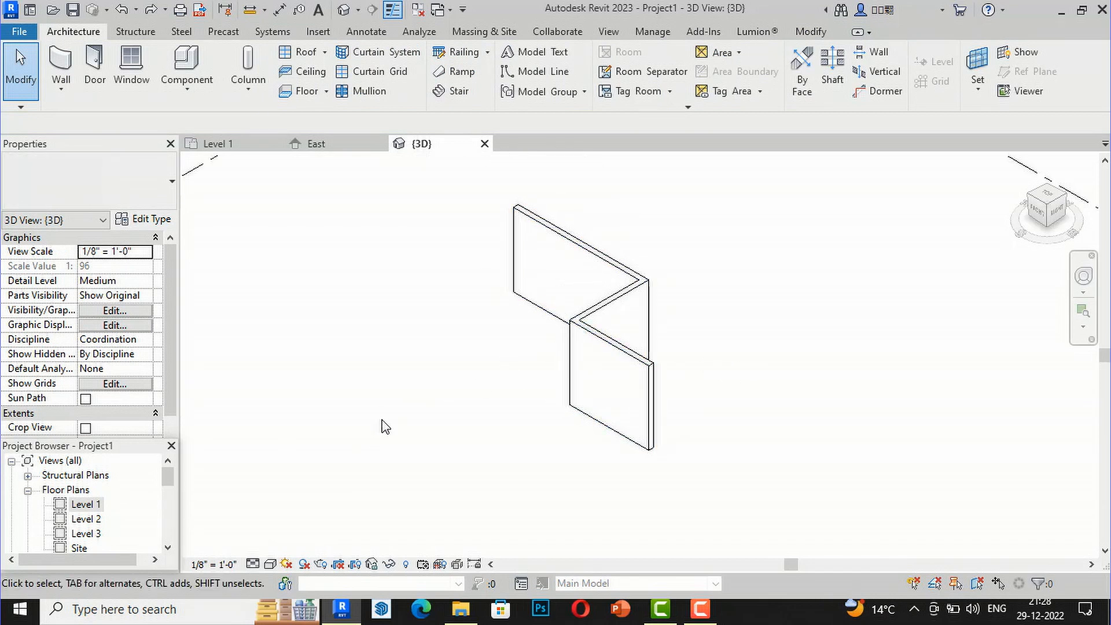
scroll(115, 495, "down", 3)
scroll(106, 498, "down", 1)
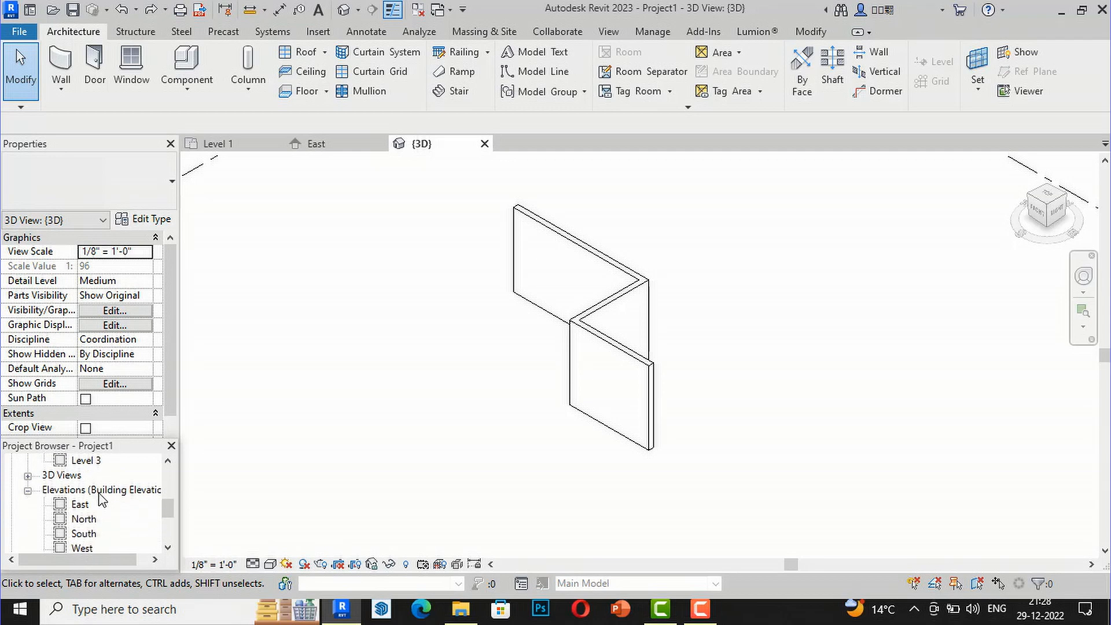
double_click(80, 504)
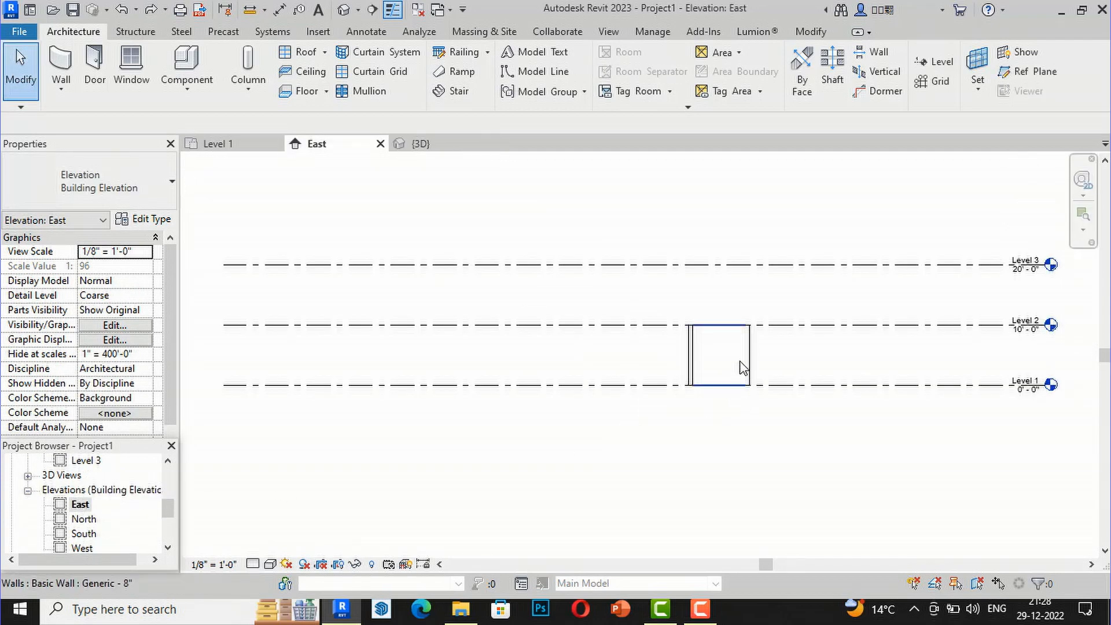
scroll(739, 355, "up", 2)
scroll(532, 386, "down", 2)
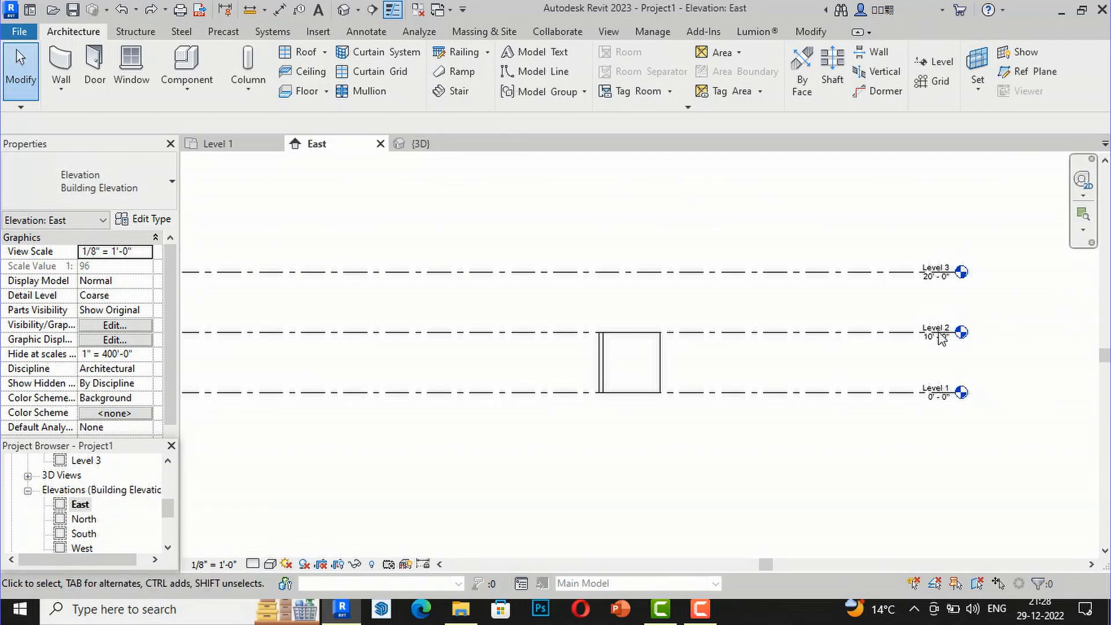
scroll(934, 329, "up", 2)
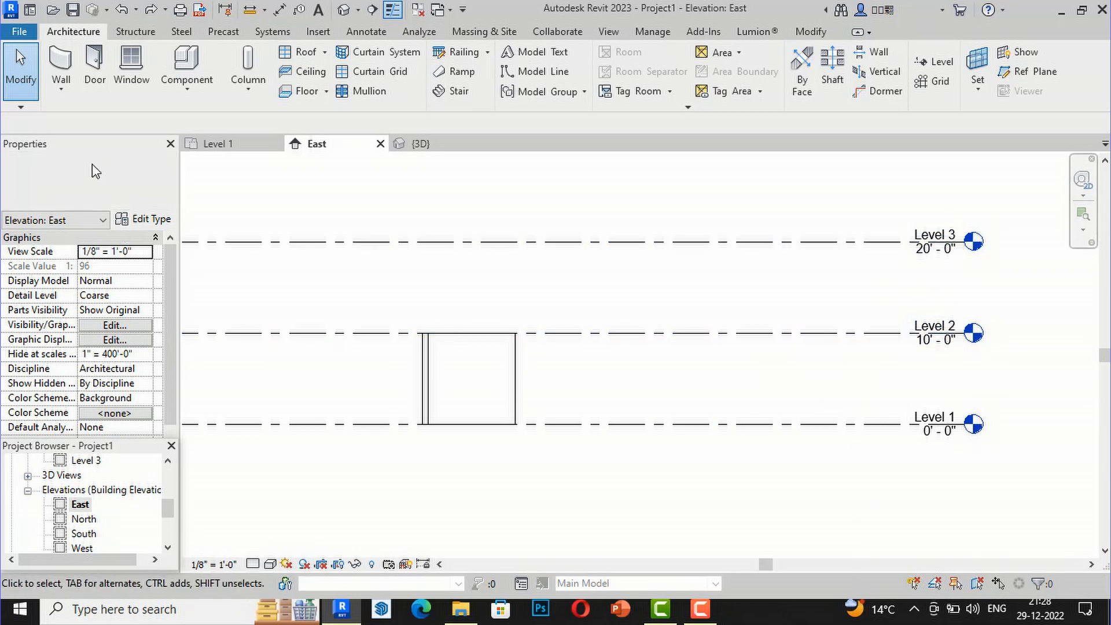
Start a new wall in the Level 1 floor plan with its height set up to Level 3
scroll(84, 478, "up", 3)
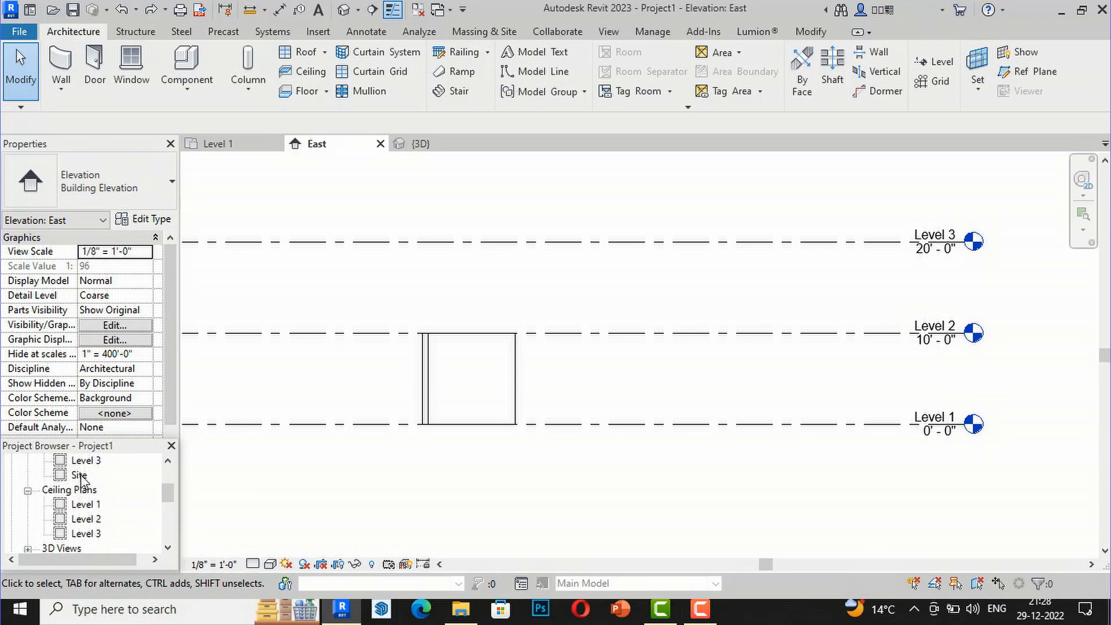
double_click(87, 504)
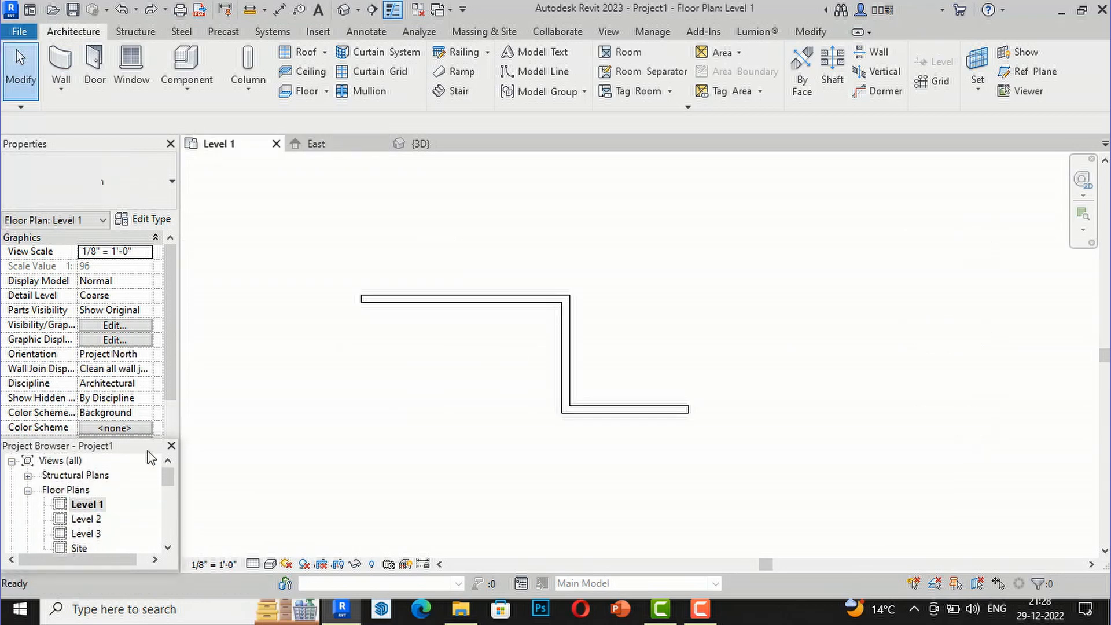
left_click(65, 65)
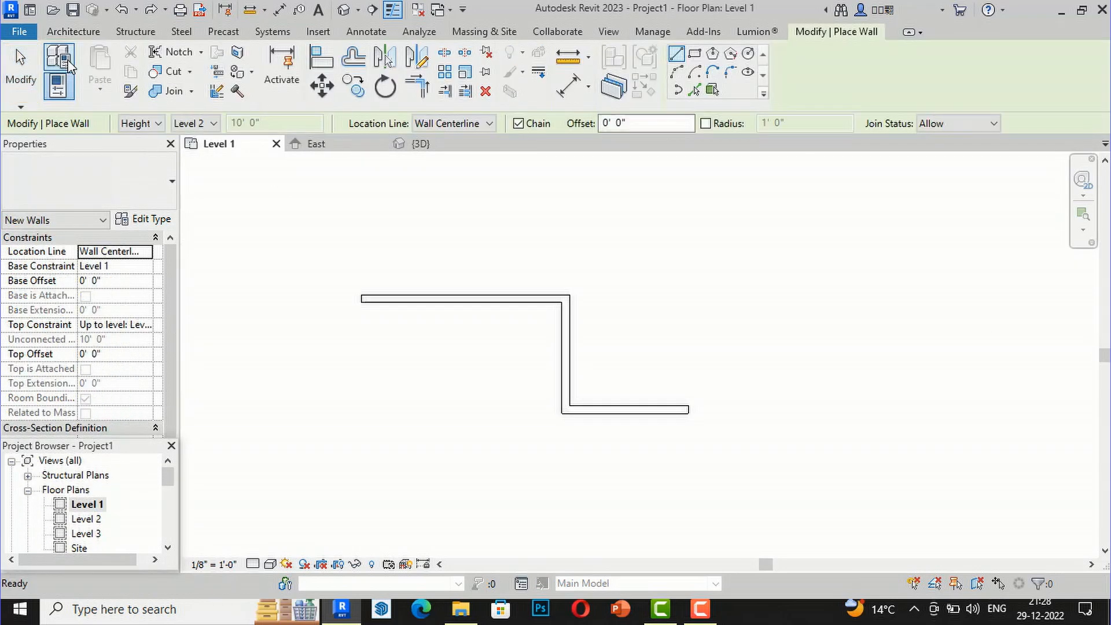
left_click(208, 125)
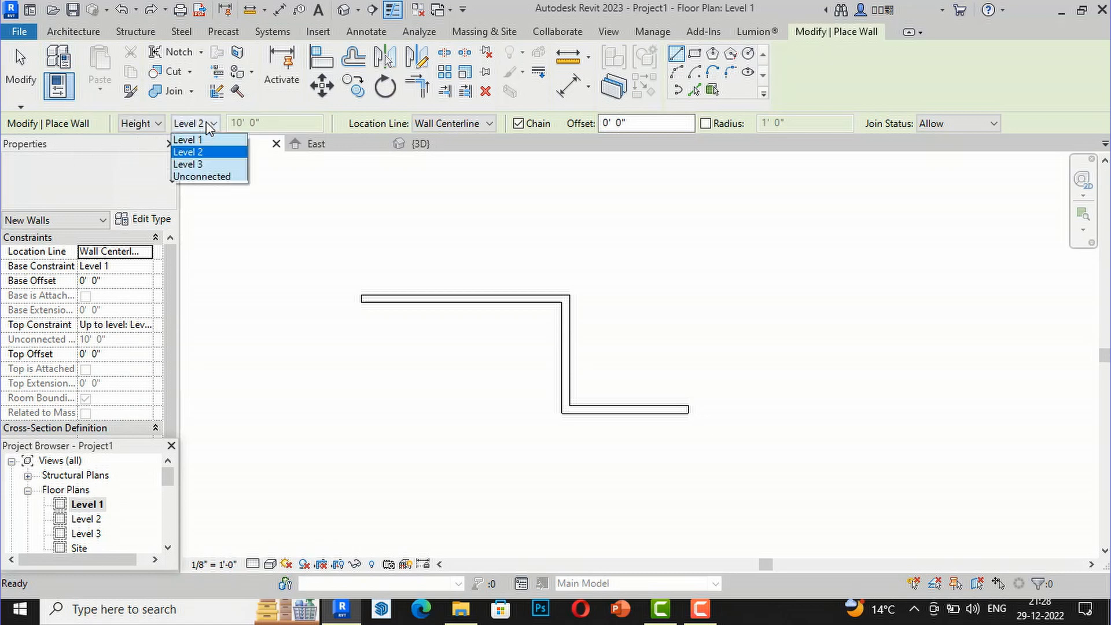
left_click(206, 163)
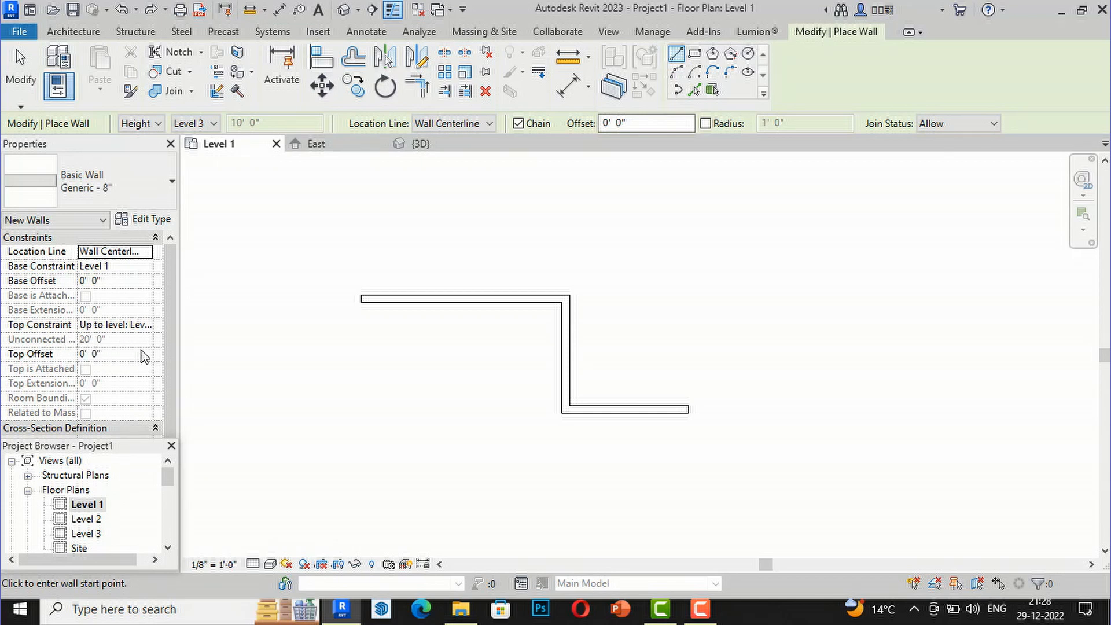
Draw a separate horizontal wall about 16' 6" long east of the wall chain and view it in 3D
left_click(716, 328)
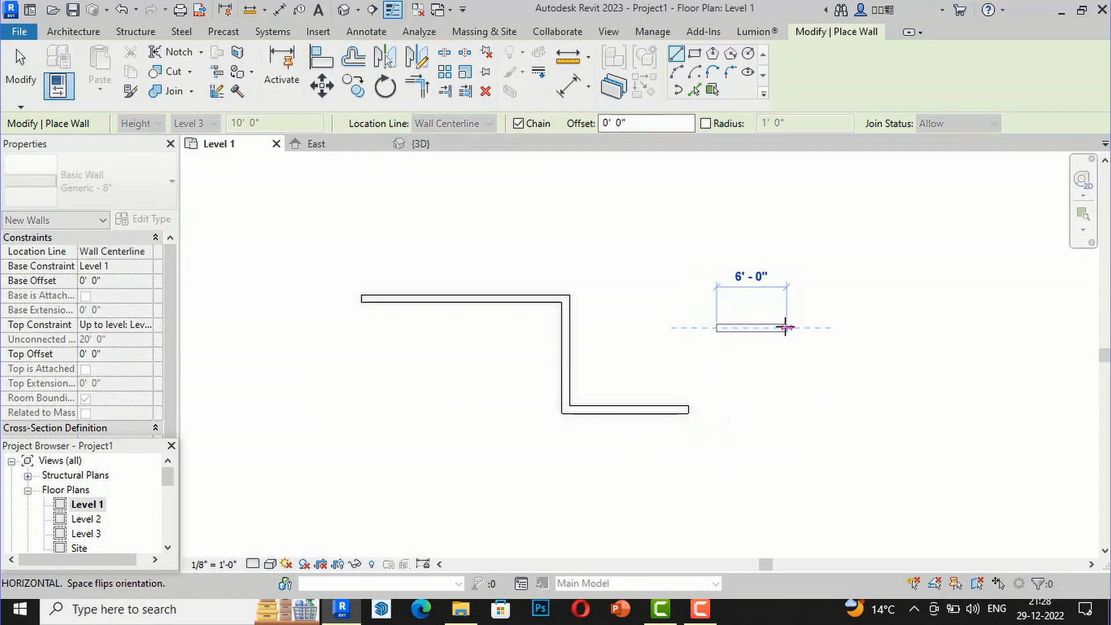
left_click(908, 328)
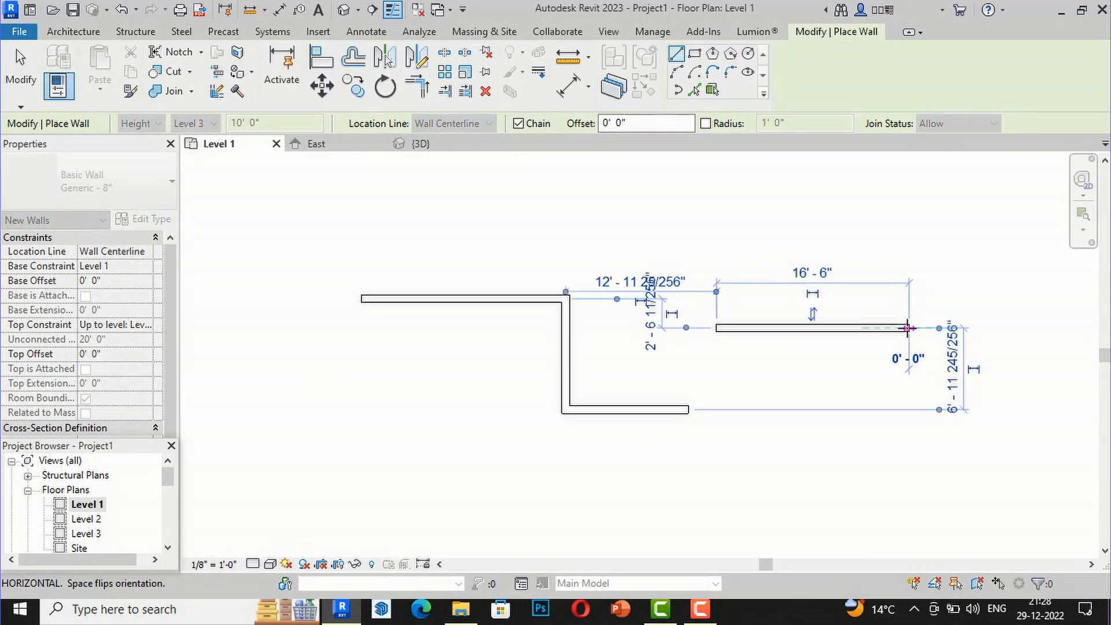
key("Escape")
key("Escape")
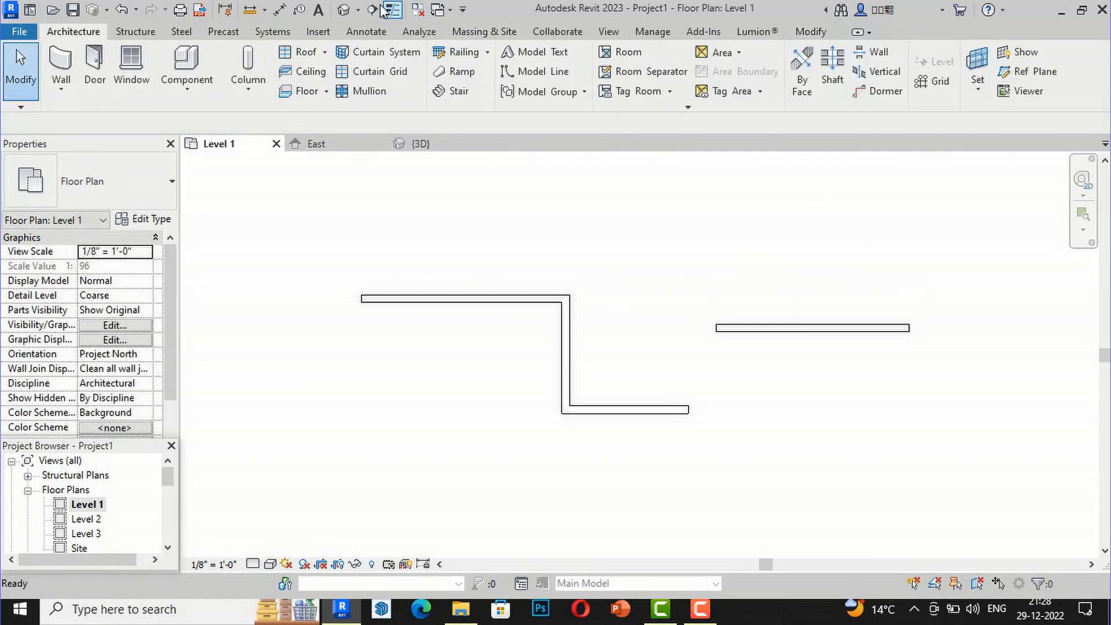
left_click(345, 9)
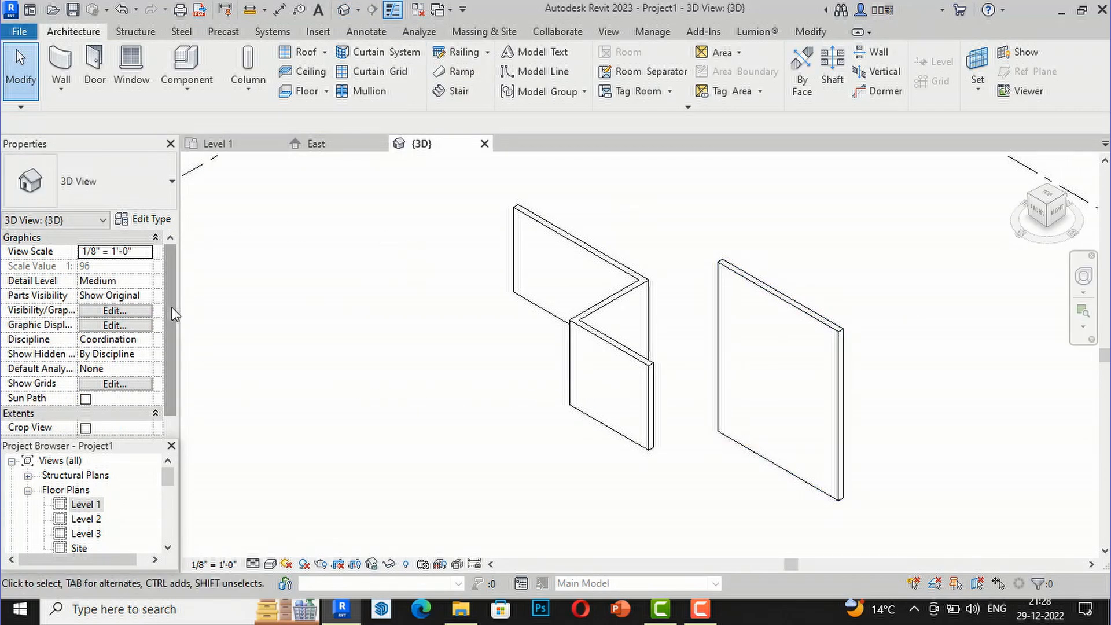
Start a new wall in the Level 1 floor plan with an unconnected height of 15' 0"
double_click(85, 504)
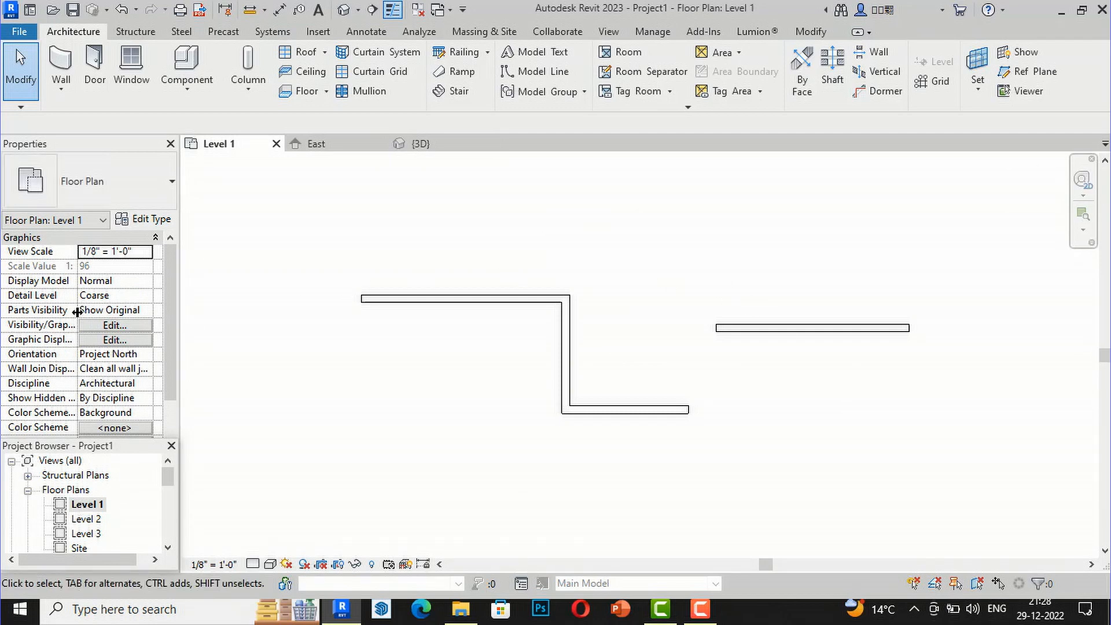
left_click(61, 67)
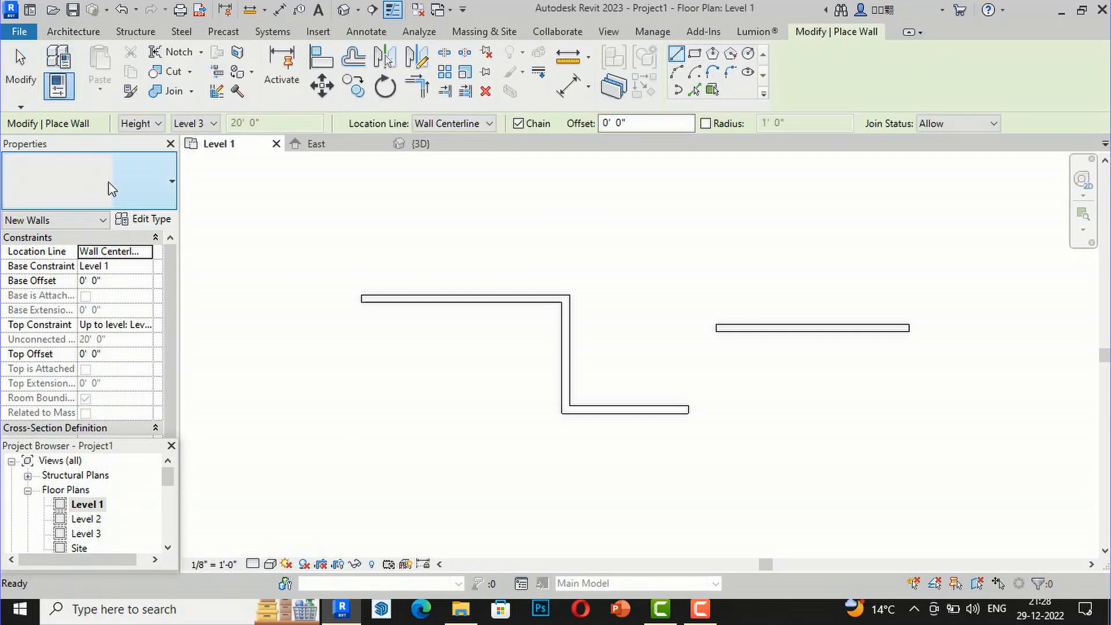
left_click(116, 180)
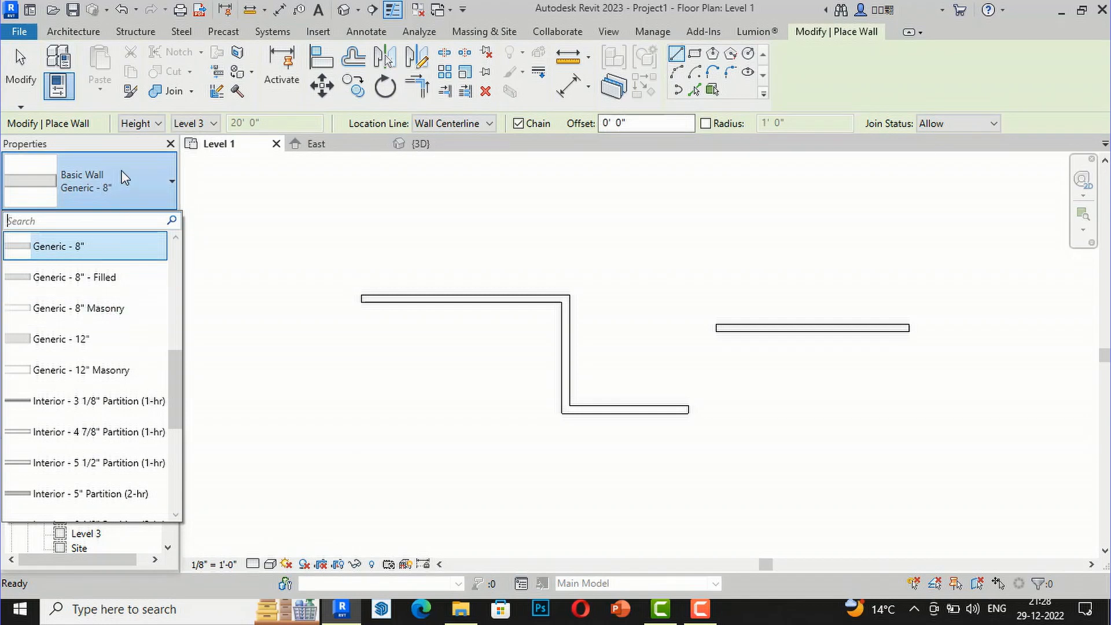
left_click(125, 177)
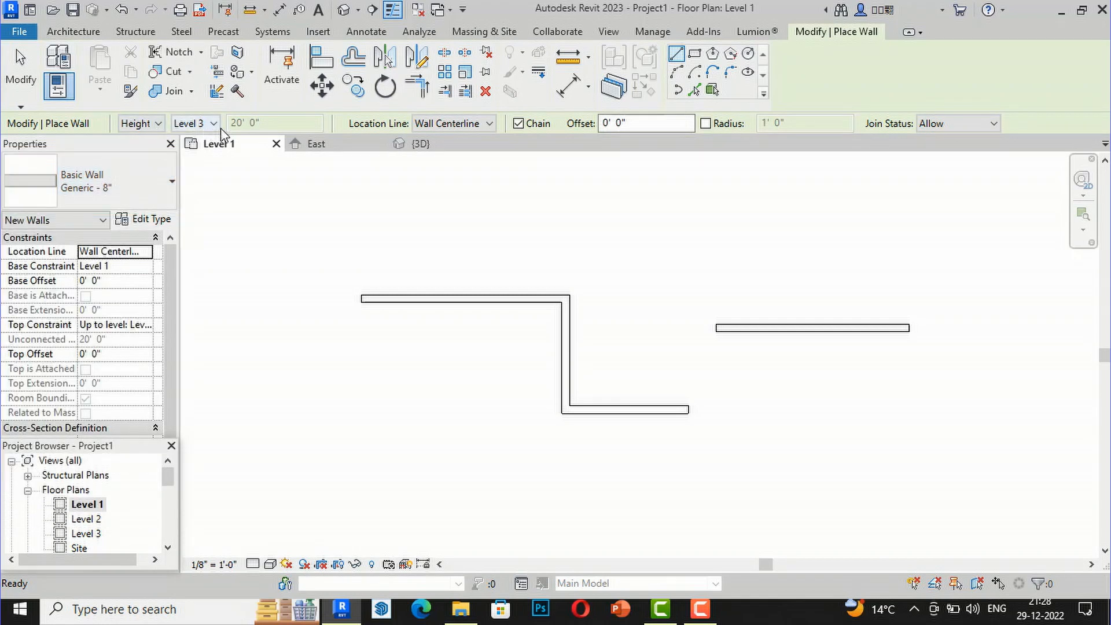
left_click(204, 123)
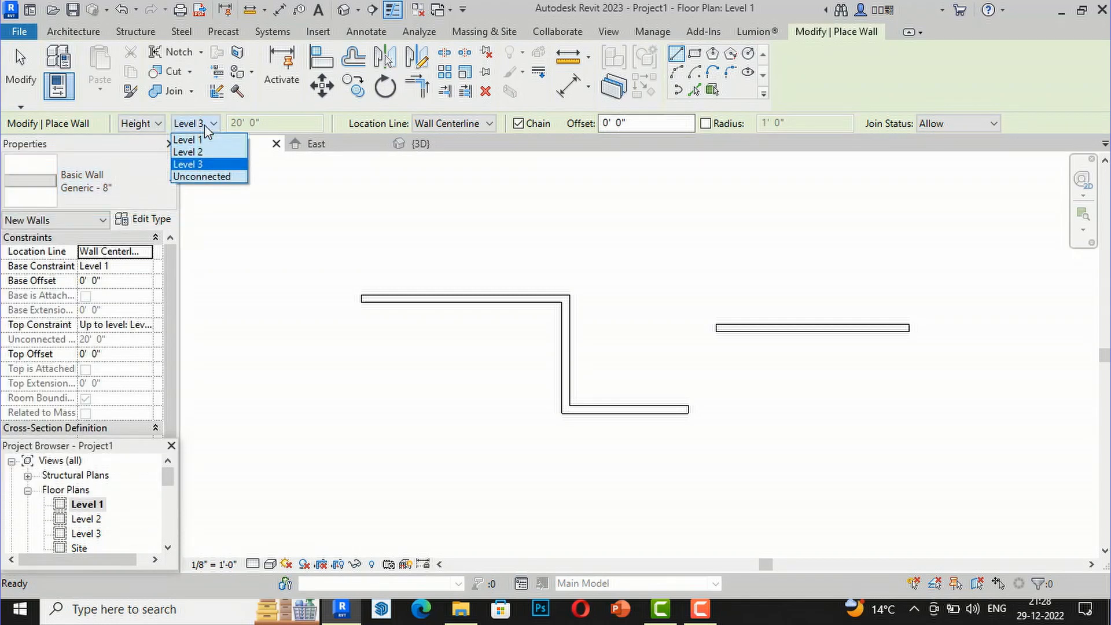
left_click(208, 177)
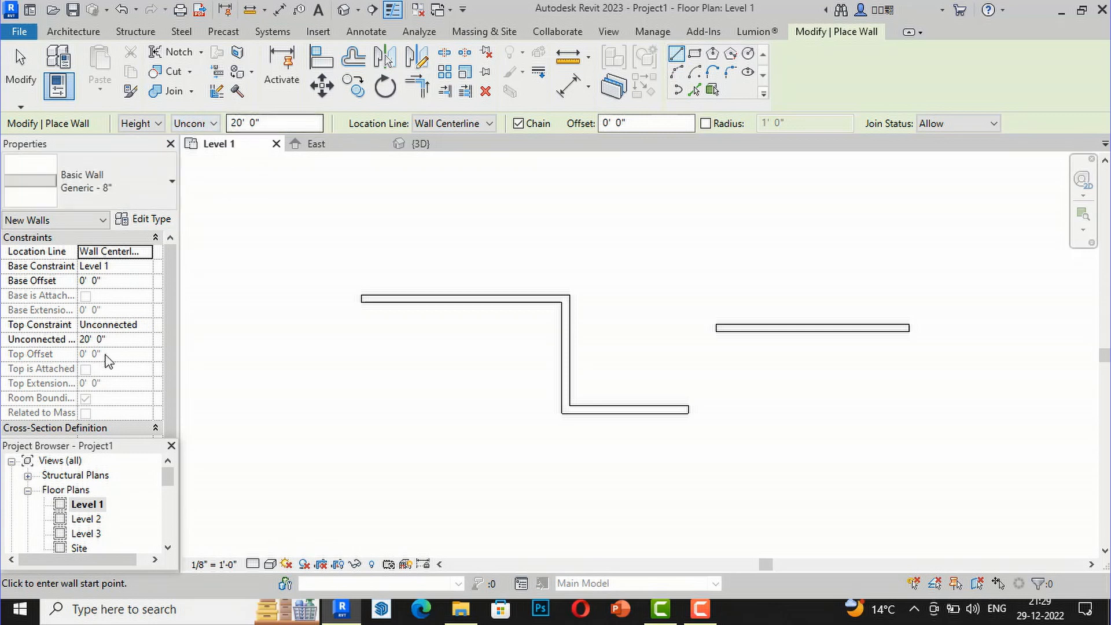
left_click(292, 124)
type("1")
key("Return")
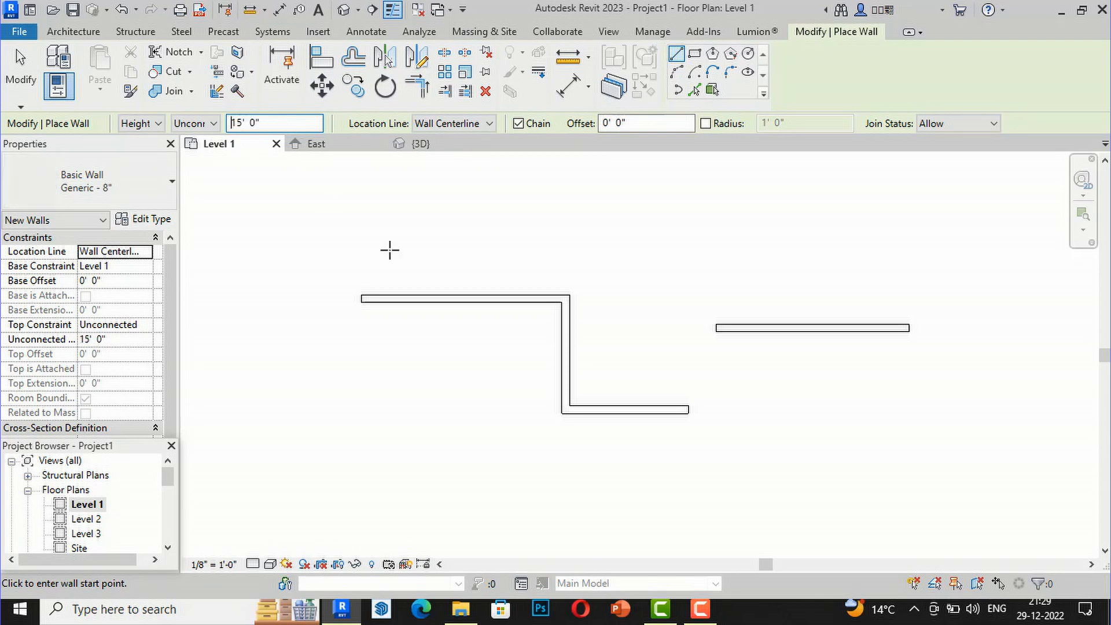
Draw a horizontal wall about 13' 6" long south of the separate eastern wall and end the wall command
left_click(739, 473)
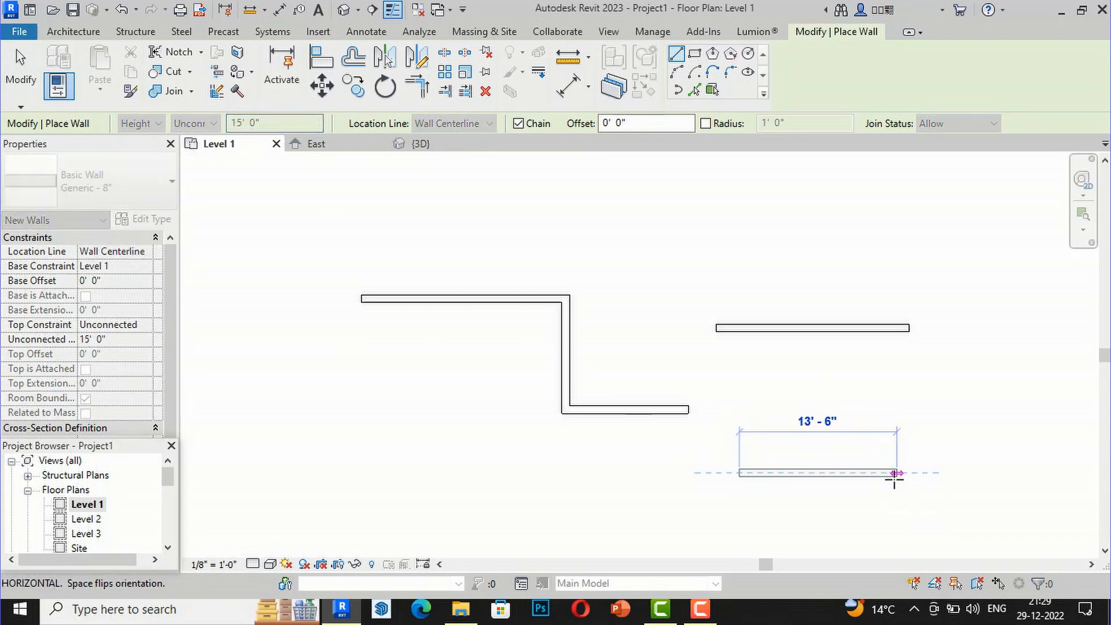
left_click(896, 473)
key("Escape")
key("Escape")
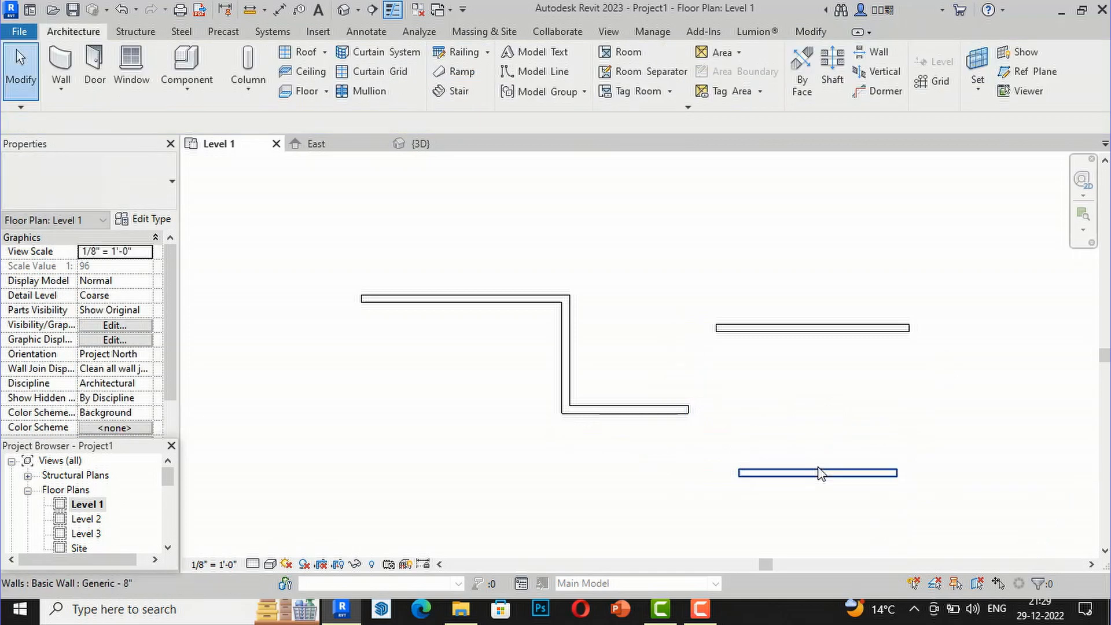
View the walls in 3D and compare their heights with the levels in the North and South elevations
left_click(346, 10)
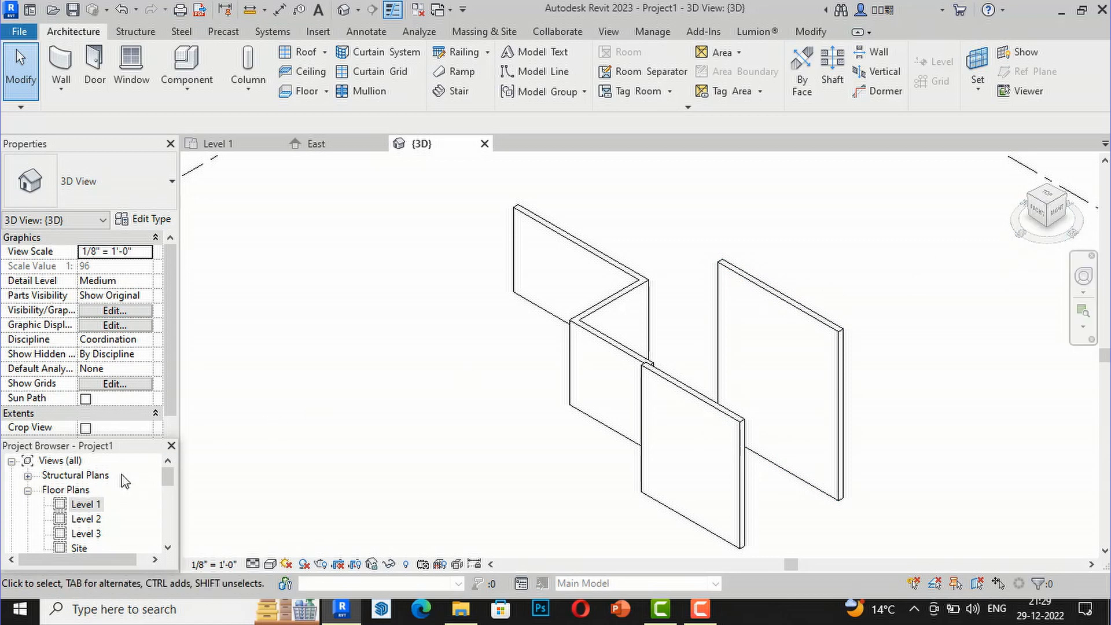
scroll(124, 480, "down", 5)
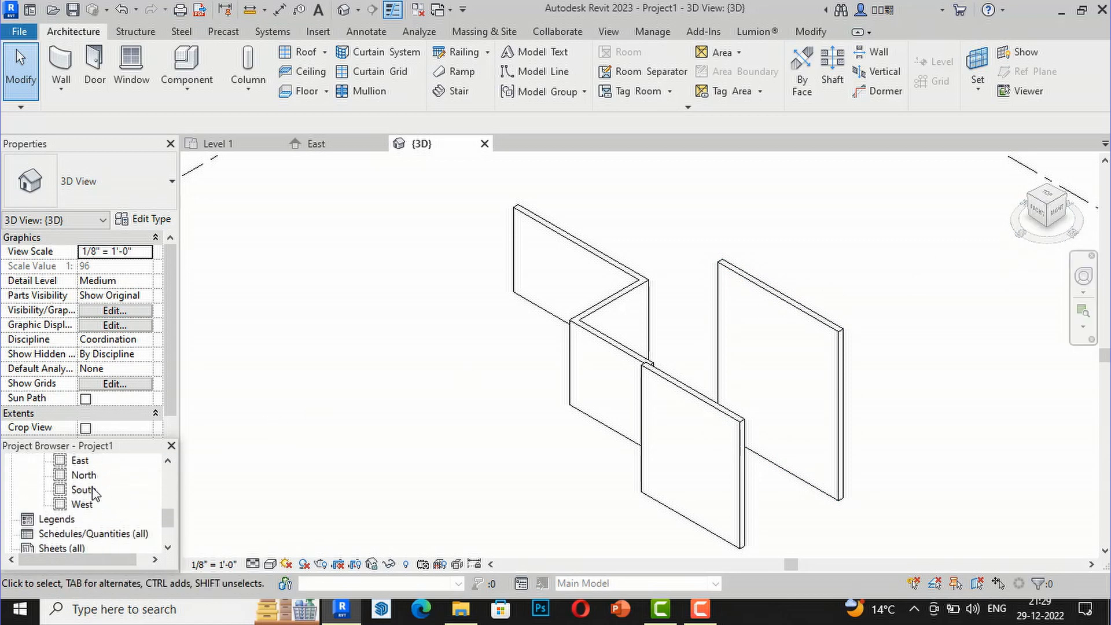
double_click(86, 475)
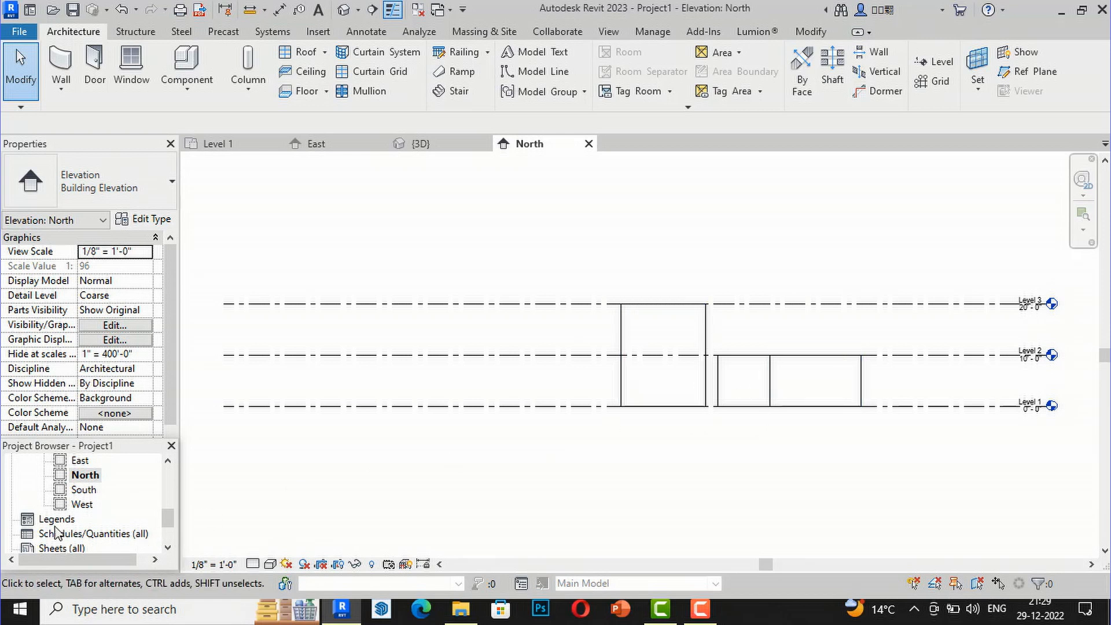
double_click(84, 490)
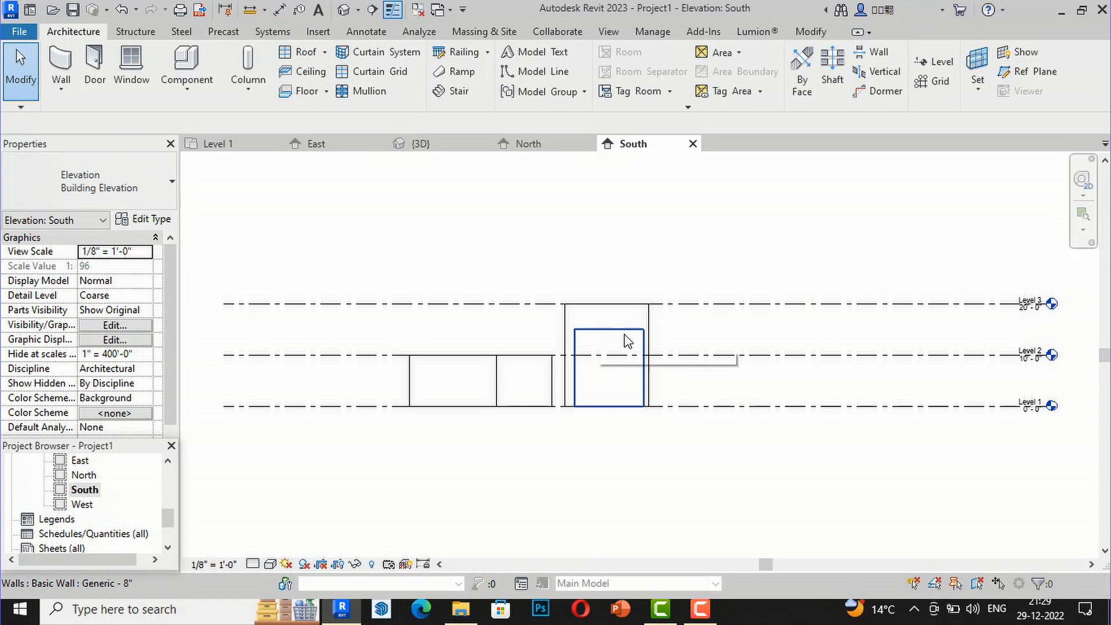
Start another wall in the Level 1 floor plan and draw a horizontal segment along its wall centerline, north of the existing wall chain
scroll(114, 461, "up", 5)
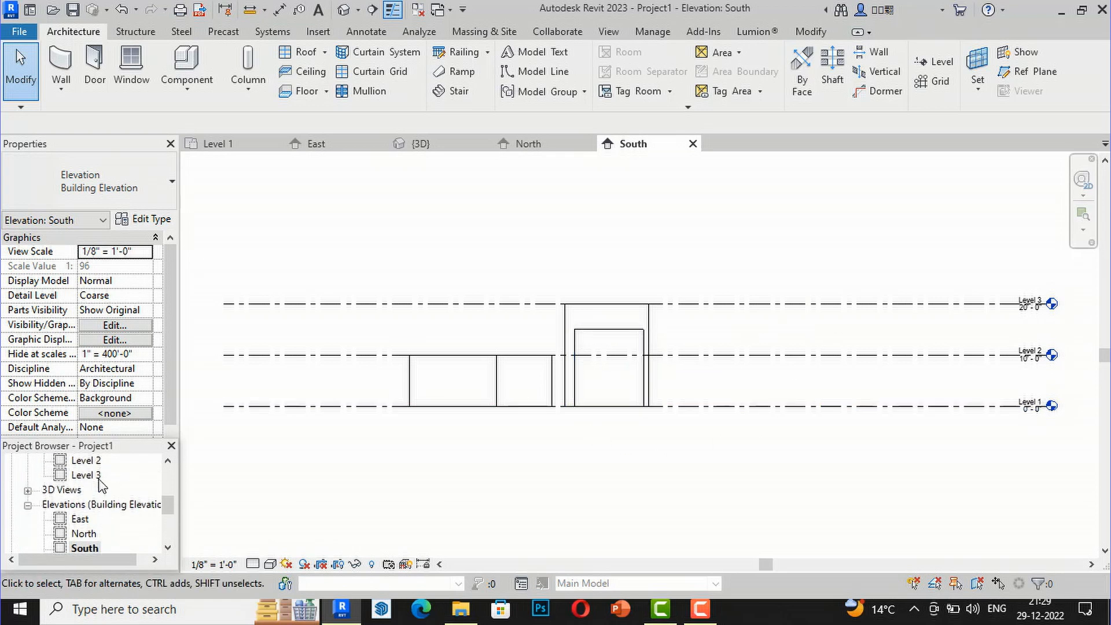
double_click(93, 506)
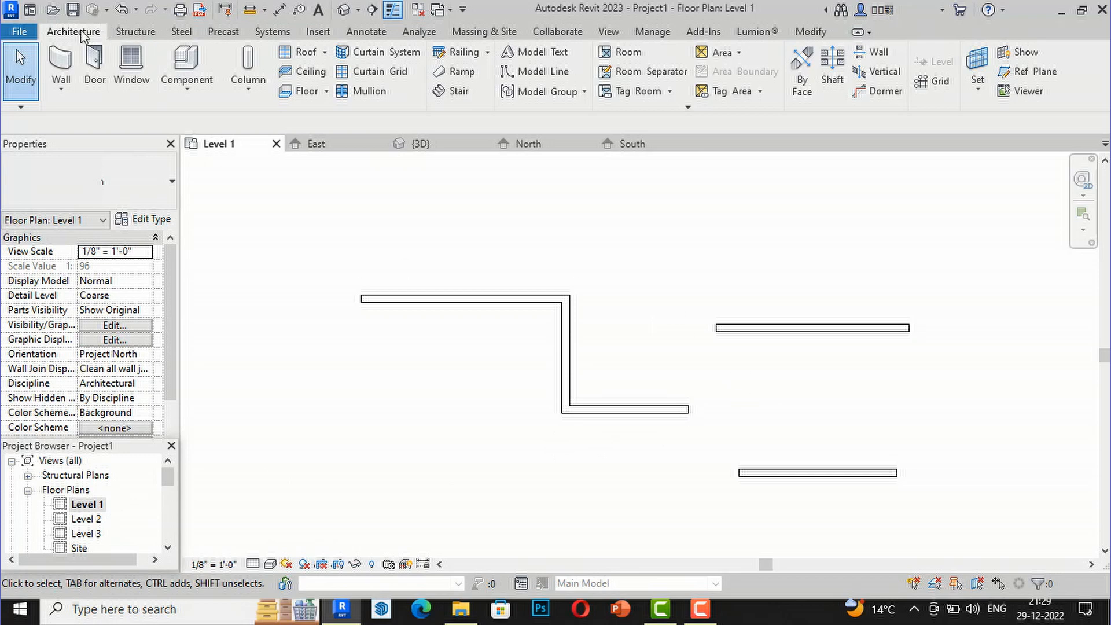
left_click(57, 61)
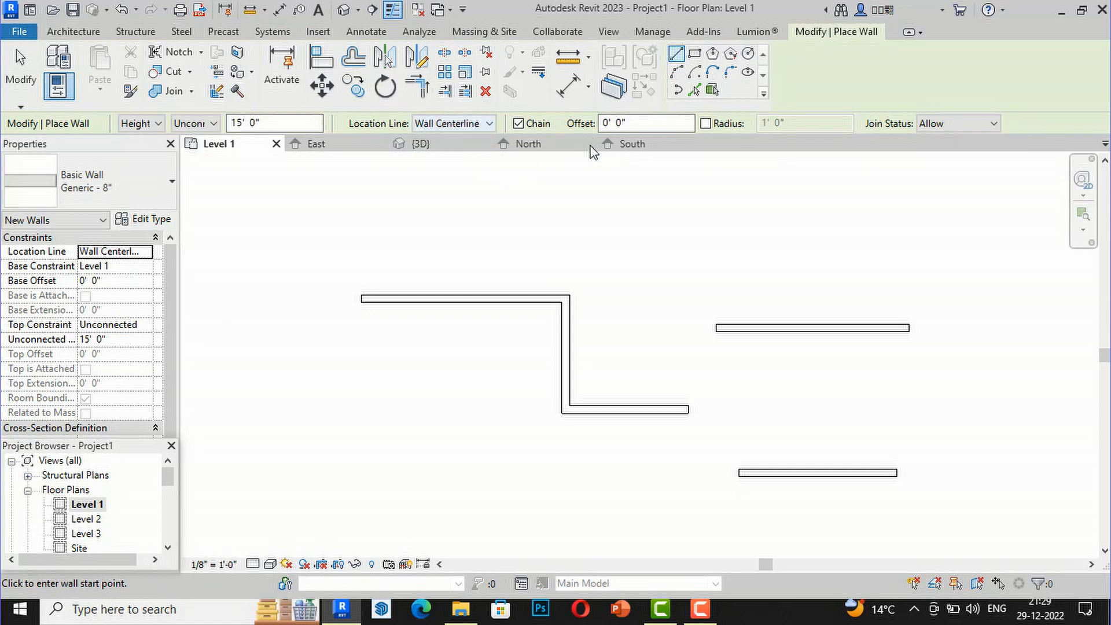
scroll(454, 407, "down", 2)
scroll(489, 255, "up", 1)
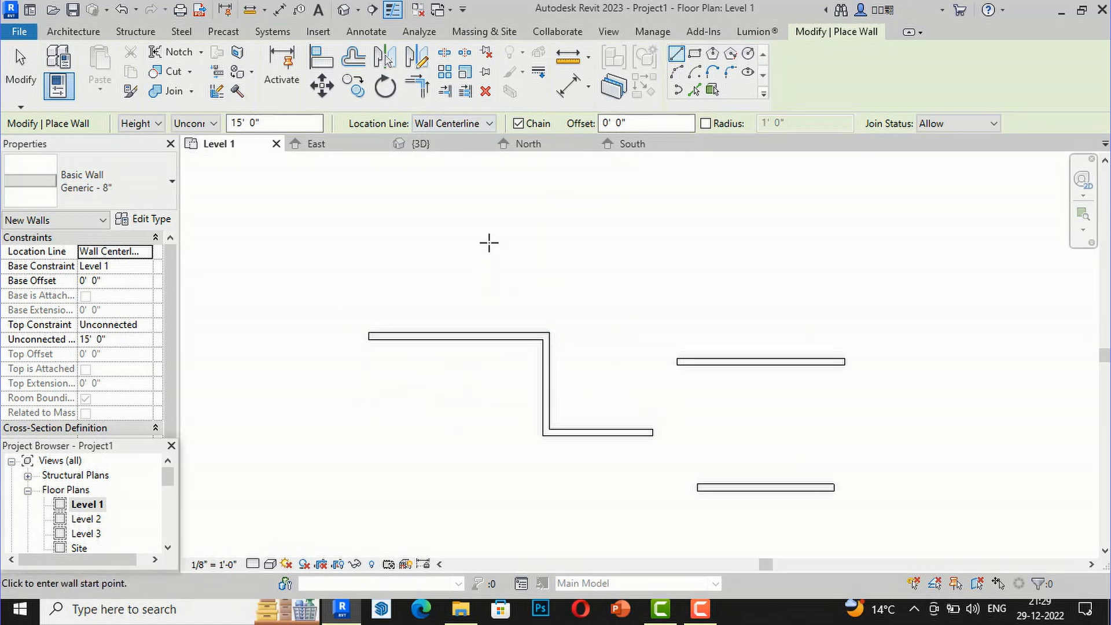
scroll(489, 242, "up", 2)
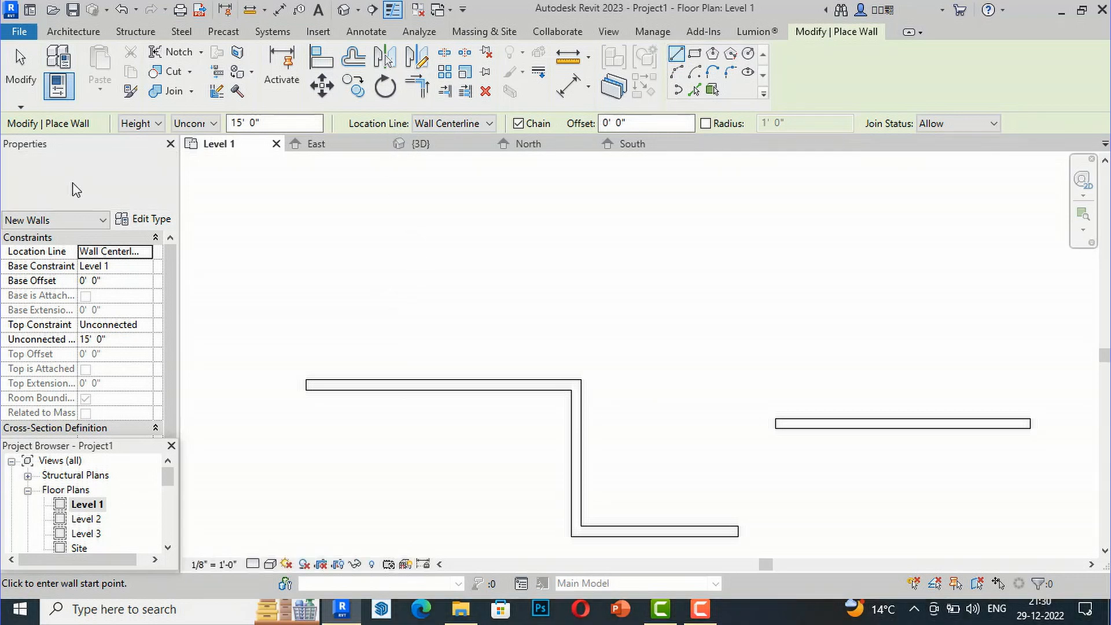
left_click(107, 188)
key("Escape")
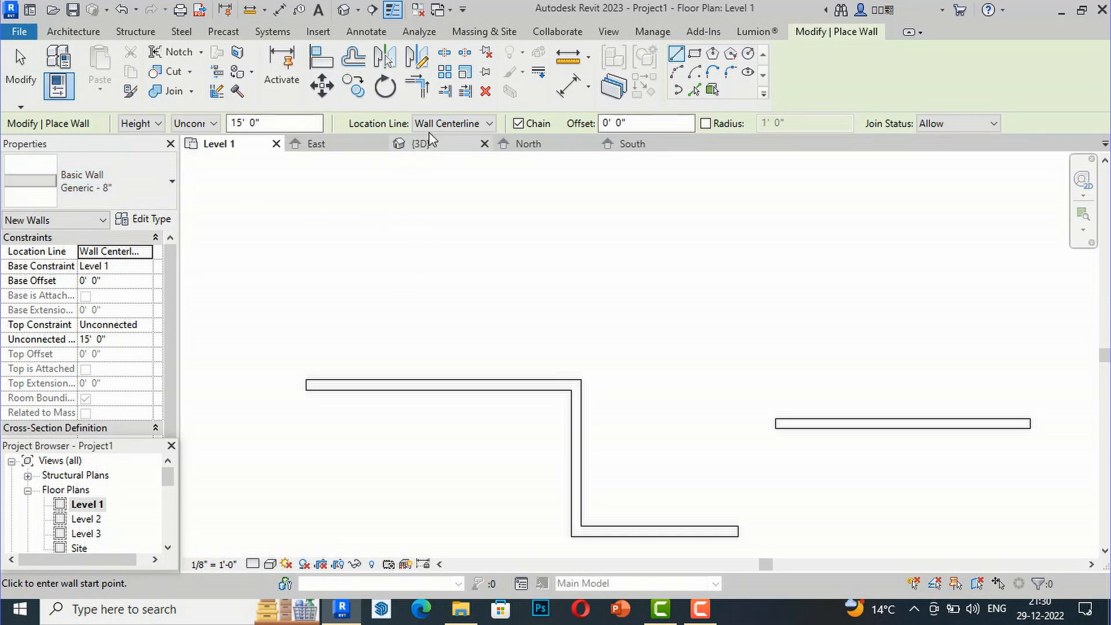
left_click(383, 285)
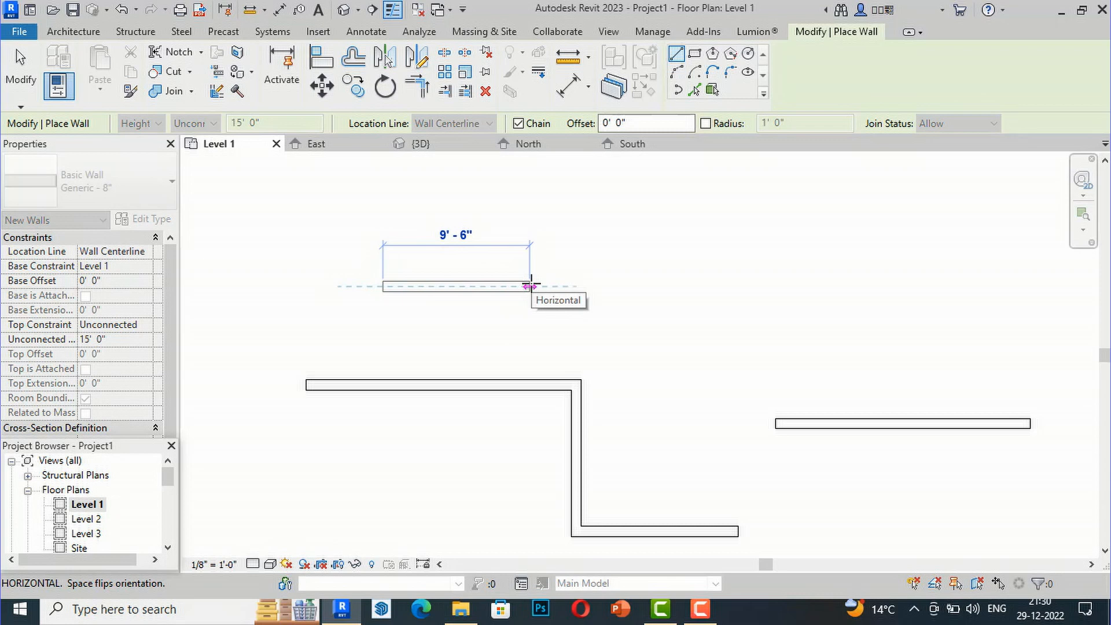
scroll(530, 286, "up", 2)
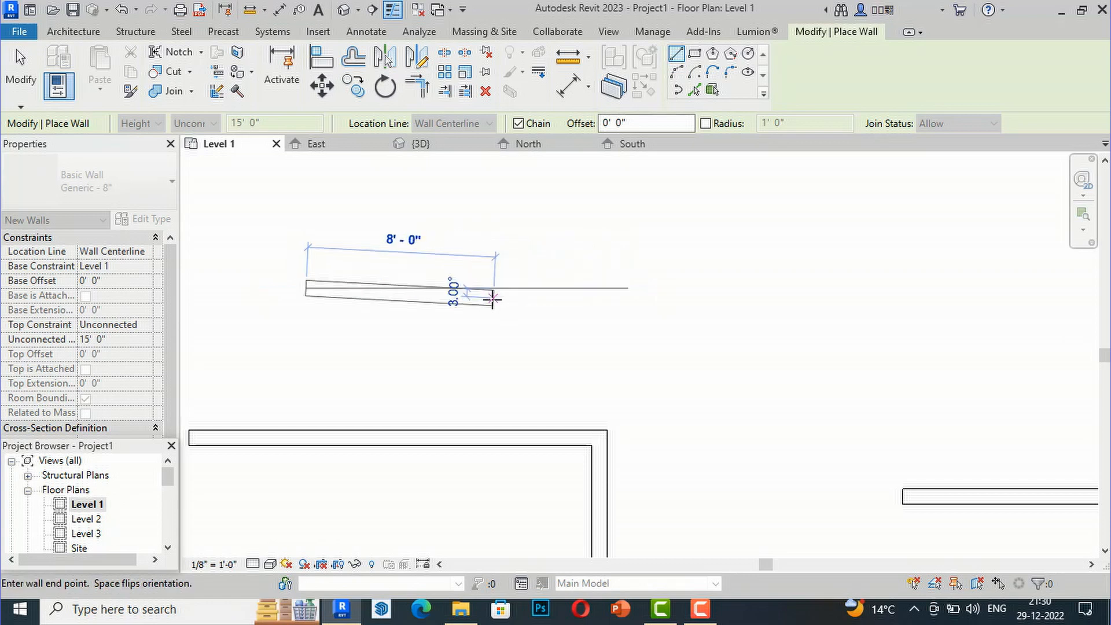
left_click(633, 289)
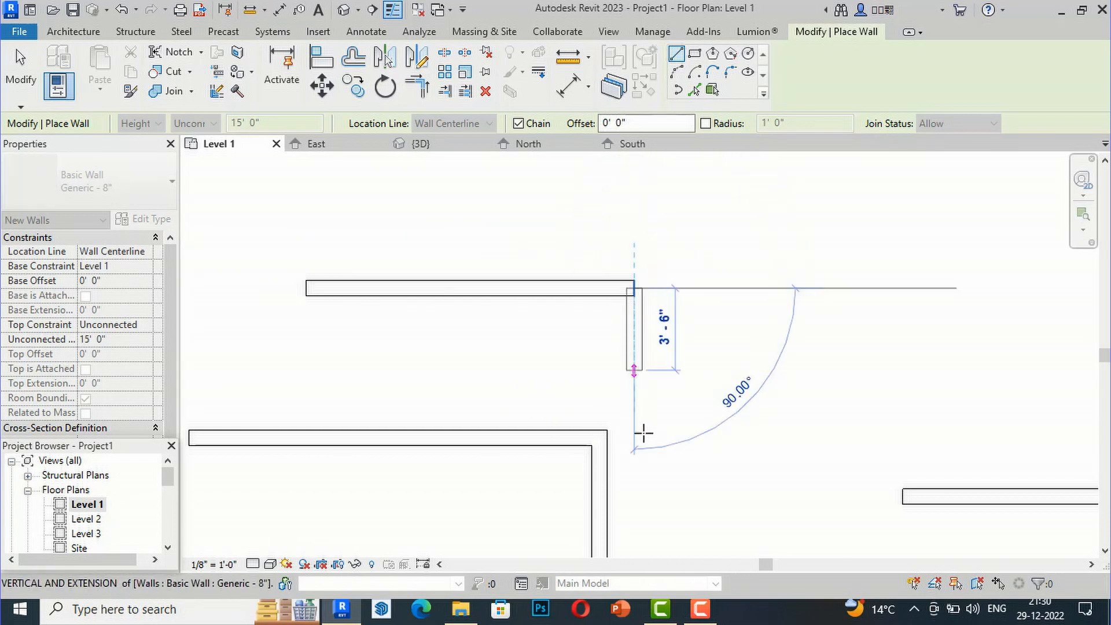
Continue the new chain with two 45° diagonal segments, each about 9' 6" long, rising and falling to form a peak
scroll(641, 439, "down", 2)
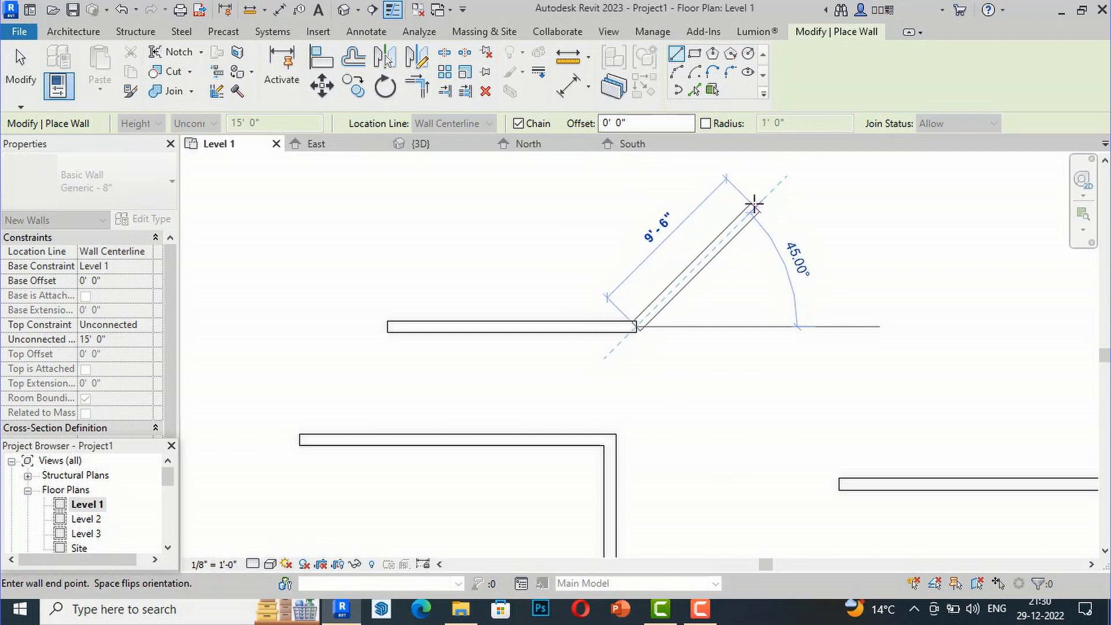
left_click(758, 200)
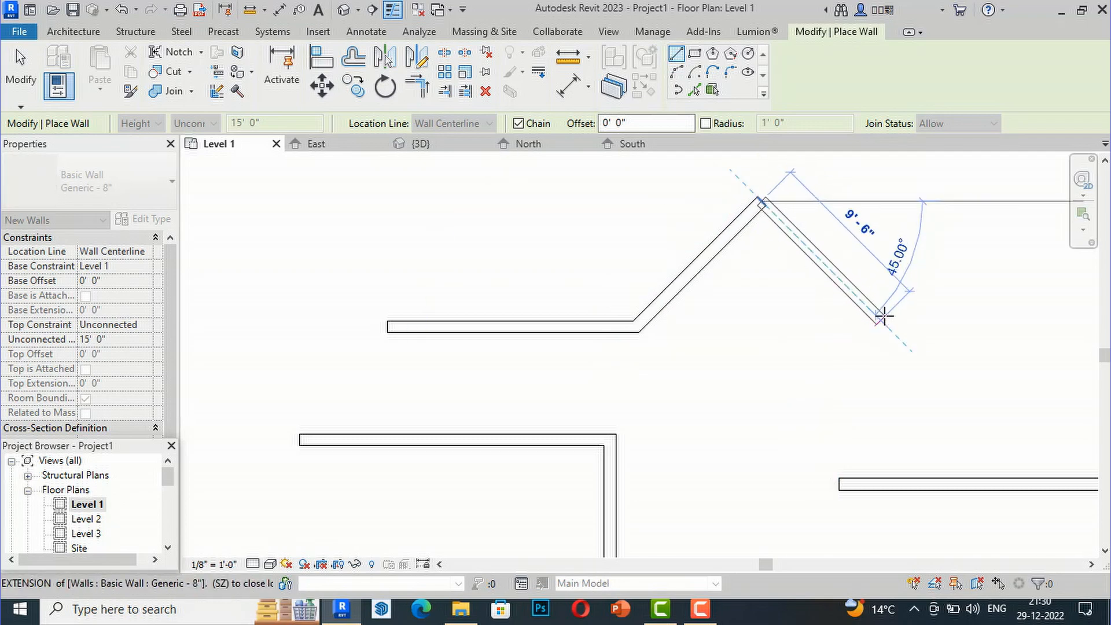
left_click(883, 316)
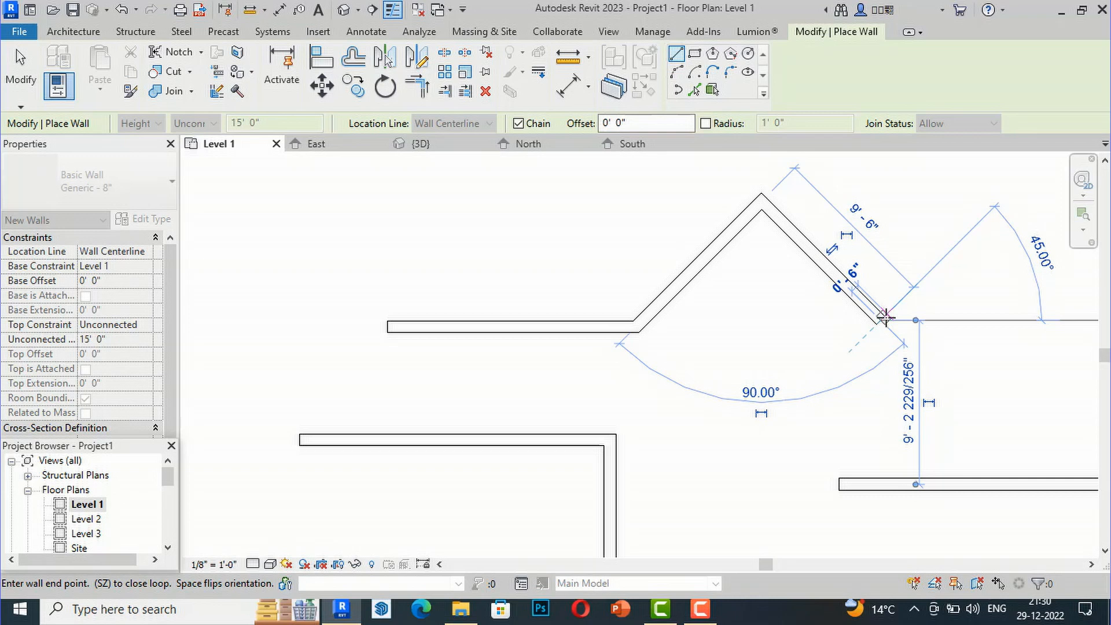
key("Escape")
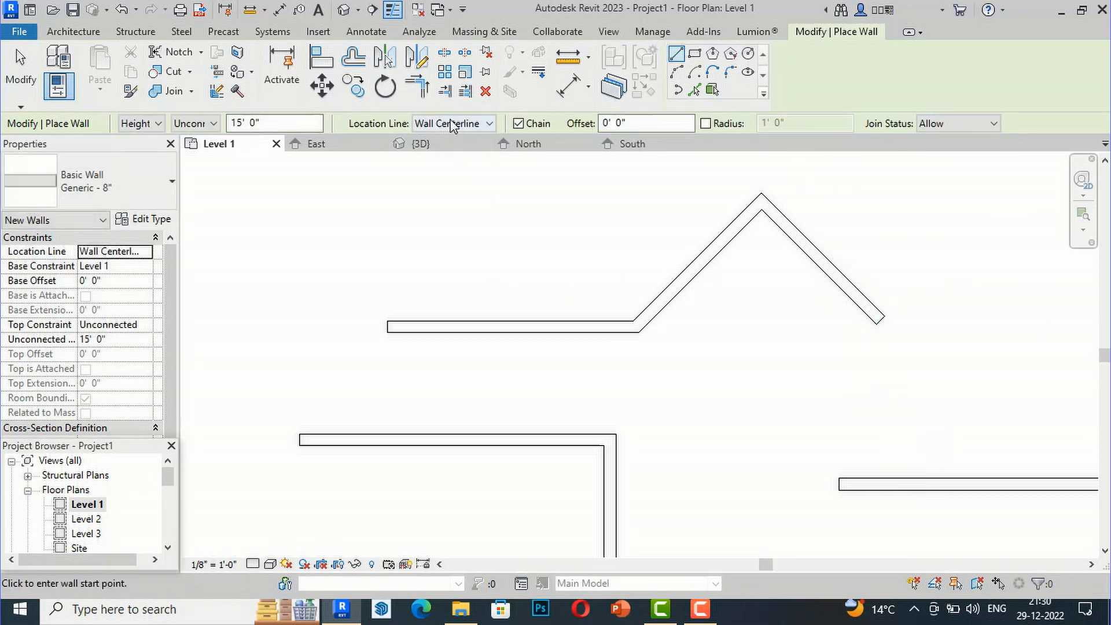
Draw a horizontal wall about 11' 0" long between the two wall chains, with the location line set to Core Centerline
left_click(452, 124)
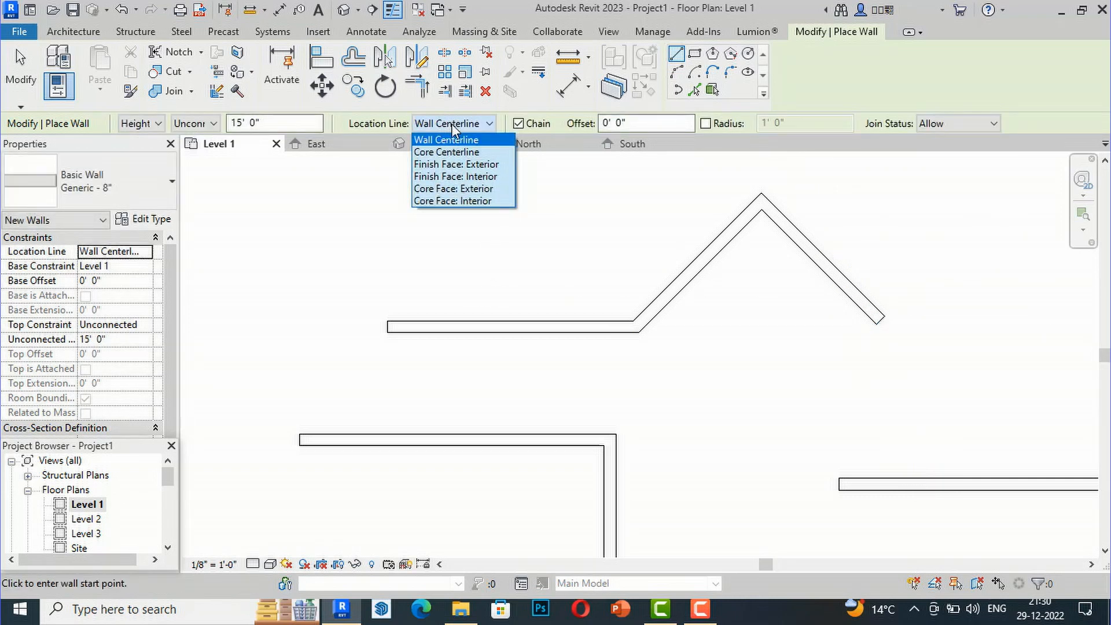
left_click(454, 153)
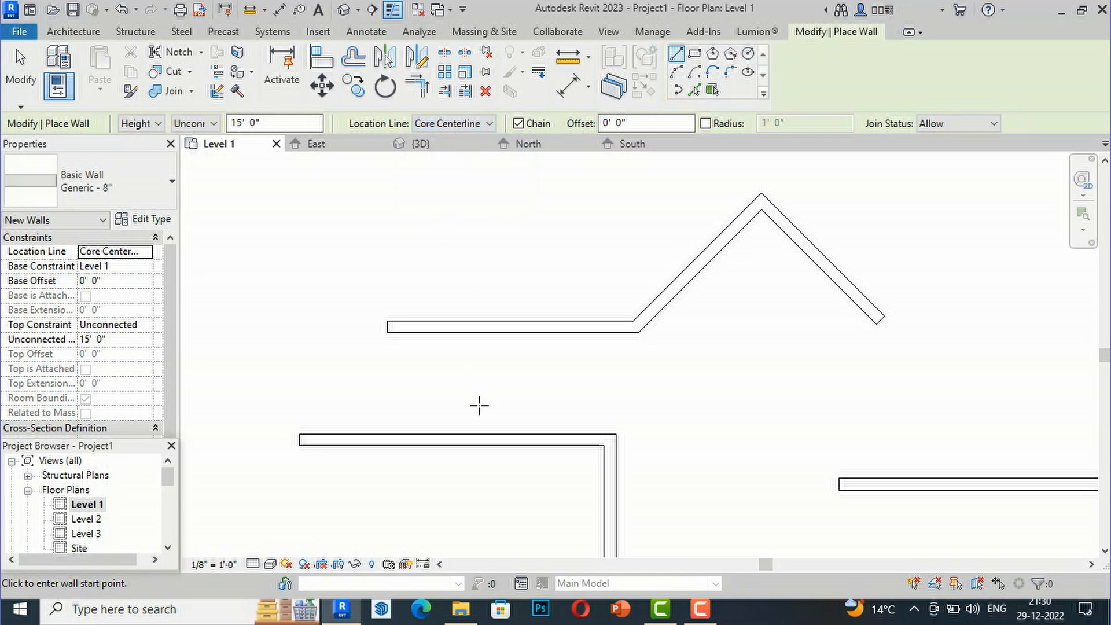
left_click(430, 392)
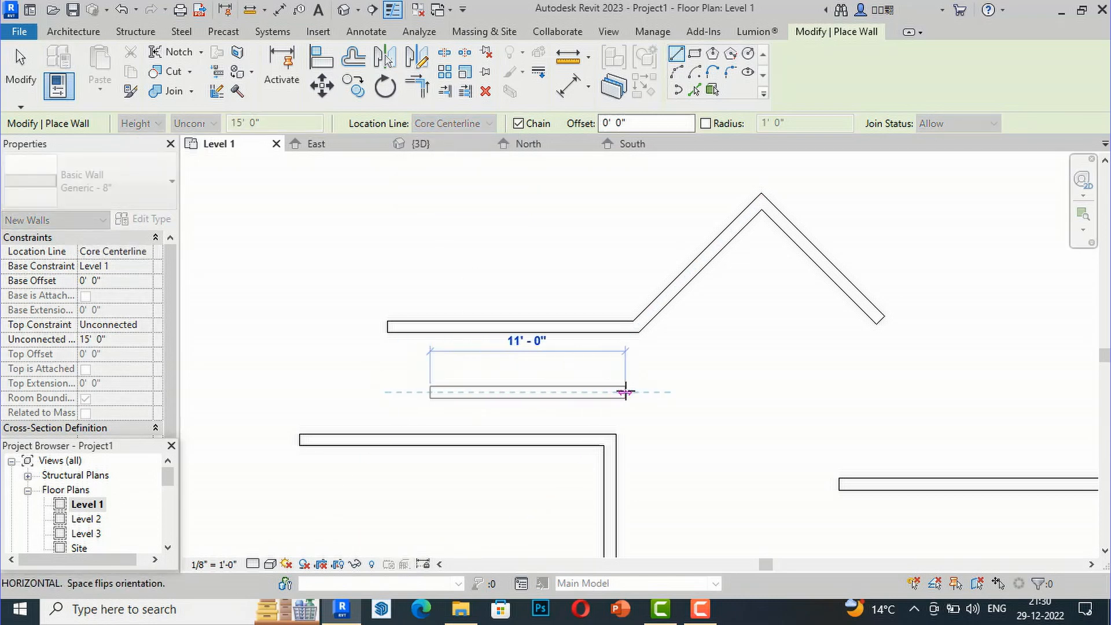
left_click(624, 392)
key("Escape")
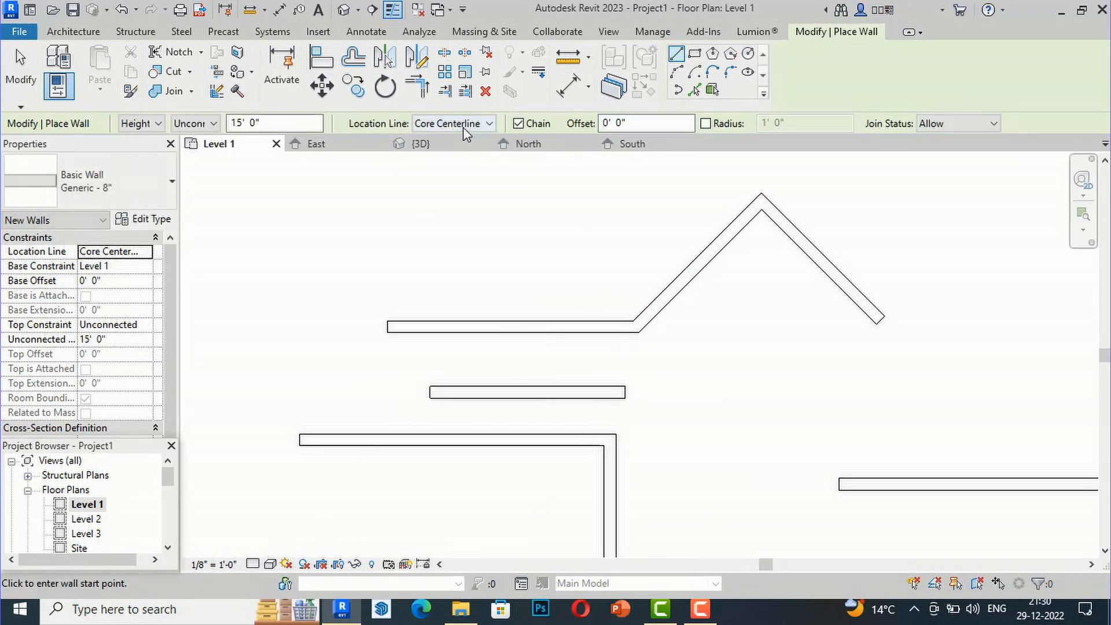
Draw an L-shaped chain of two walls east of the peaked chain, with the location line set to Finish Face: Exterior
left_click(463, 124)
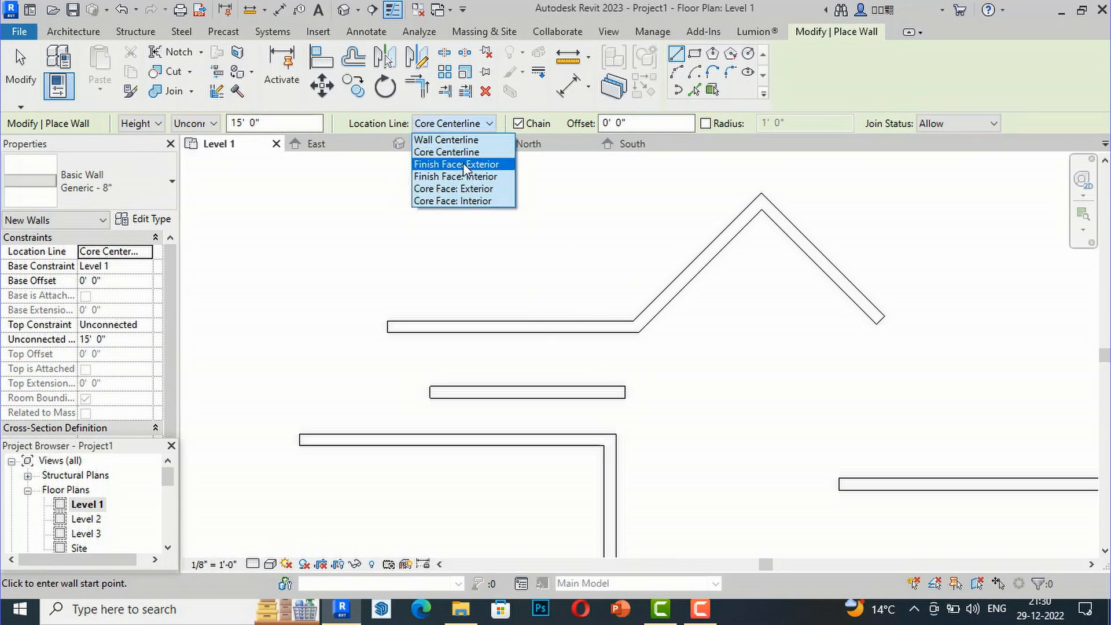
left_click(463, 165)
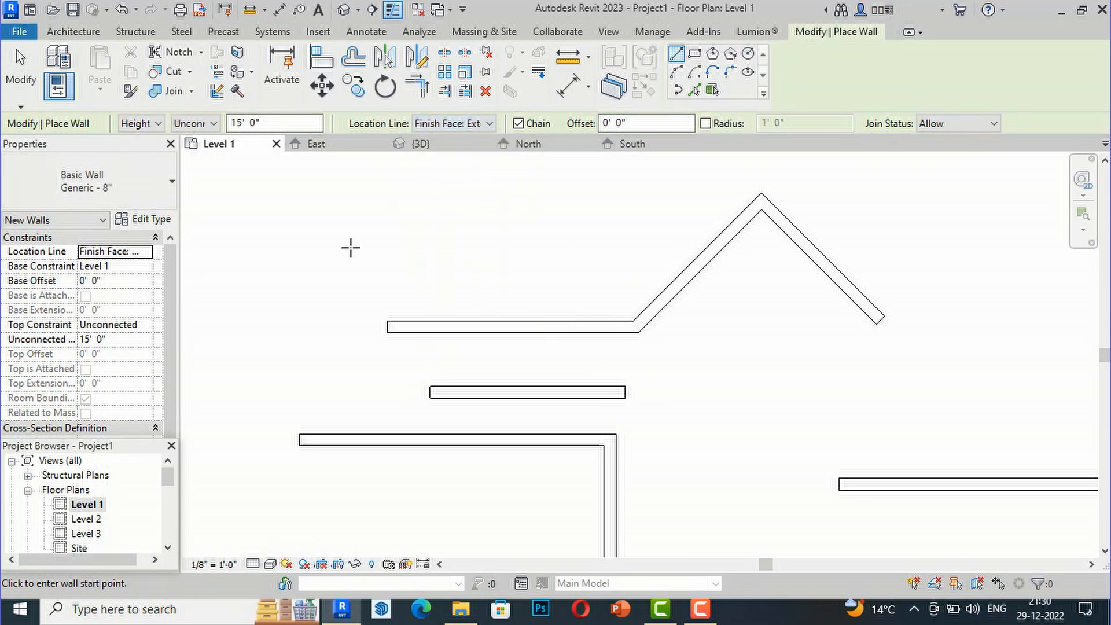
scroll(277, 350, "down", 2)
scroll(771, 261, "up", 3)
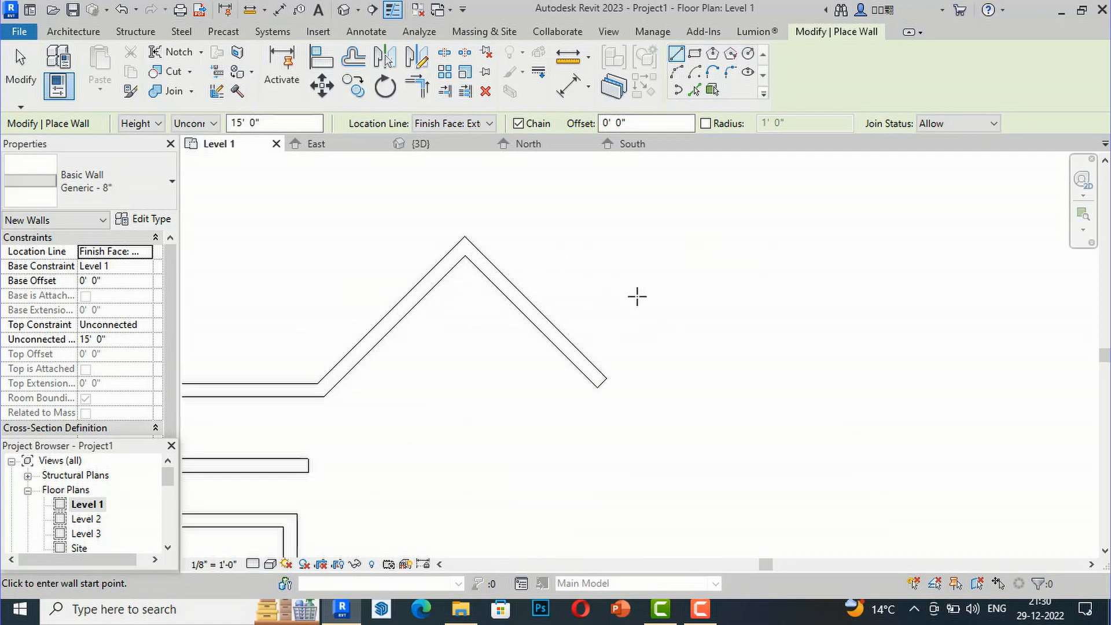
left_click(614, 301)
scroll(777, 307, "up", 3)
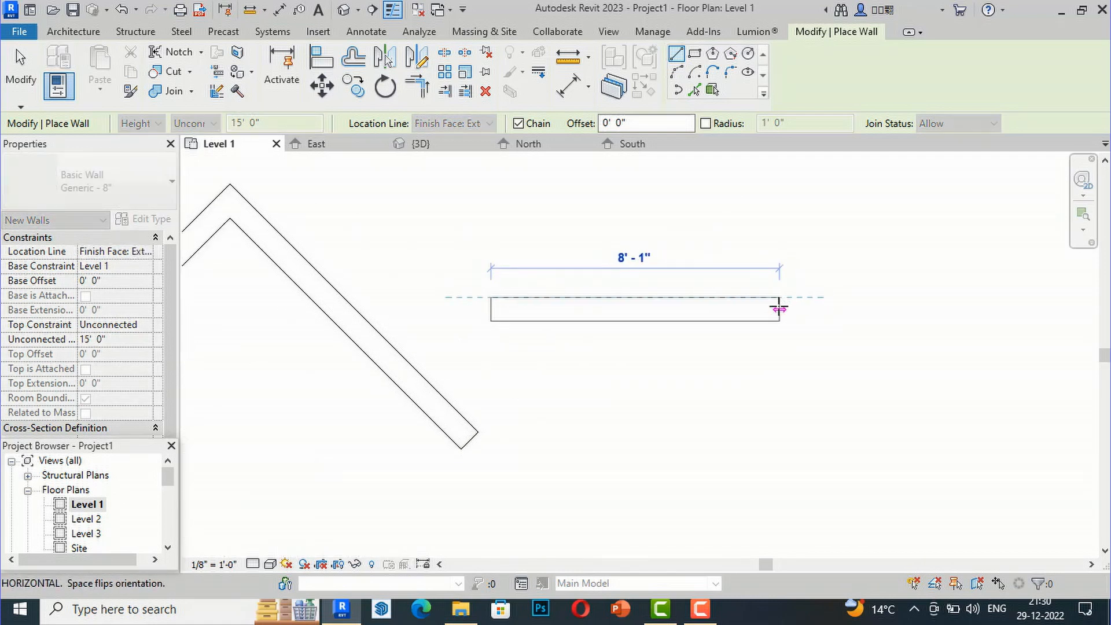
scroll(778, 309, "up", 2)
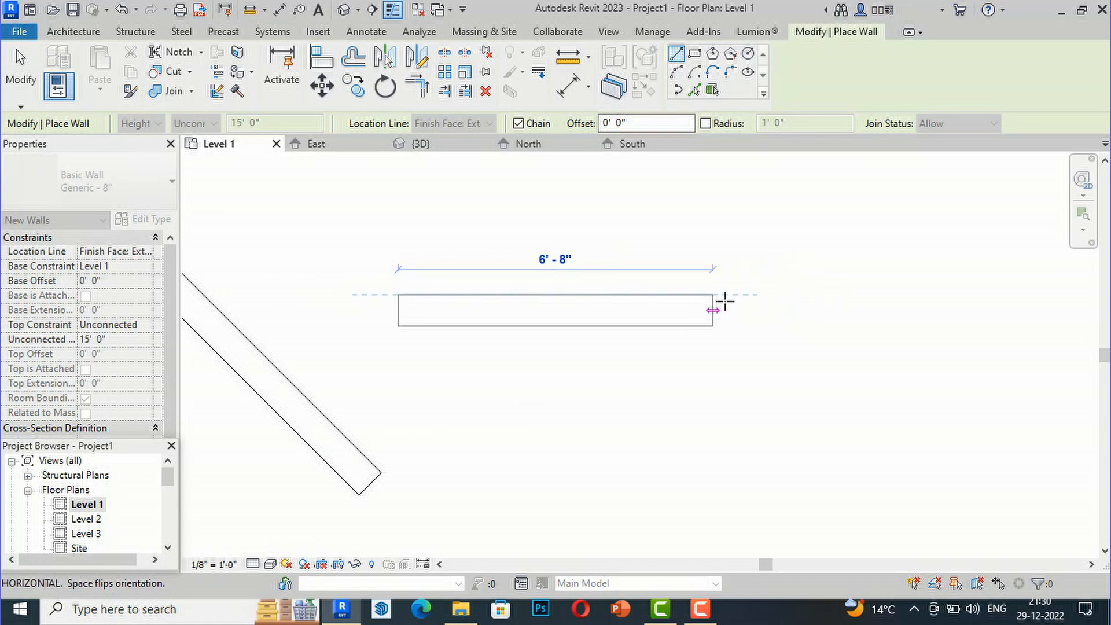
left_click(803, 299)
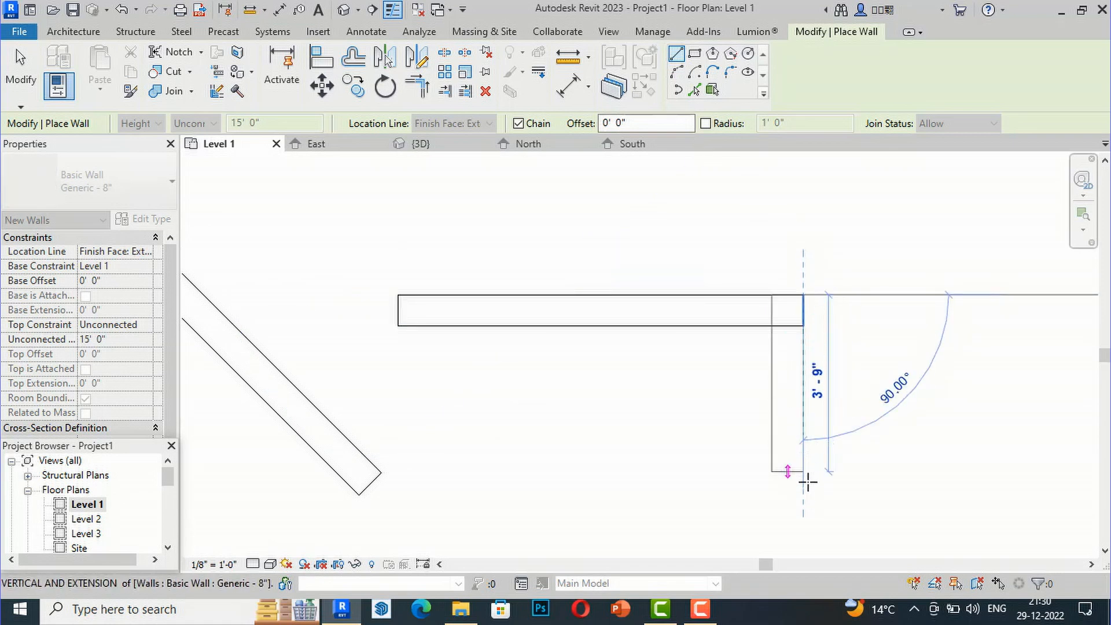
left_click(804, 503)
key("Escape")
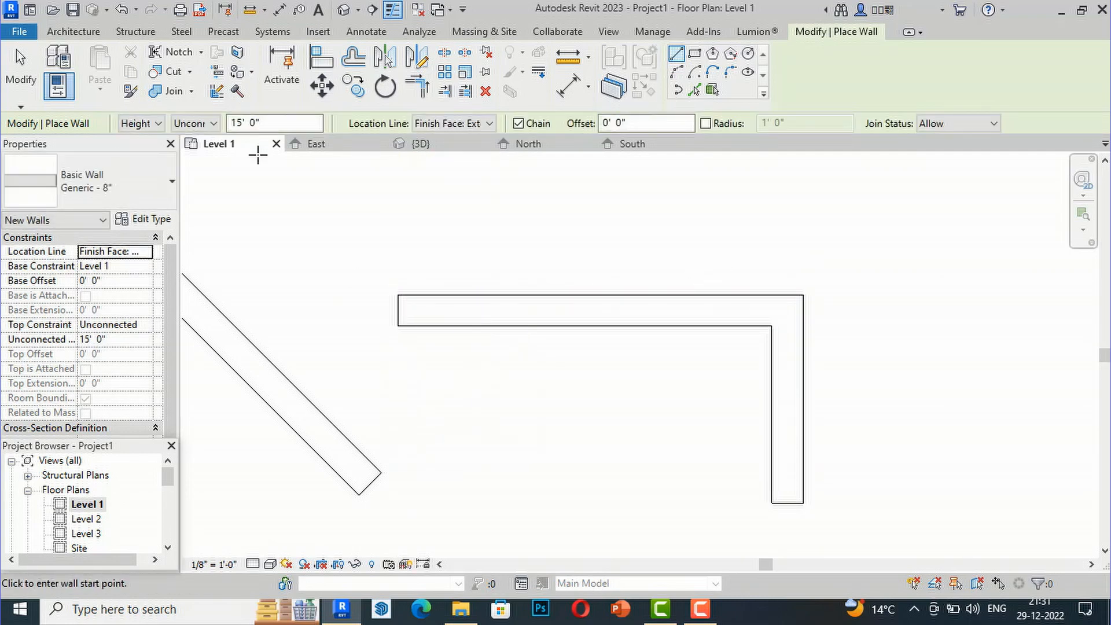
Set the location line to Finish Face: Interior and draw a horizontal wall about 11' 5" long above the L-shaped chain
left_click(456, 124)
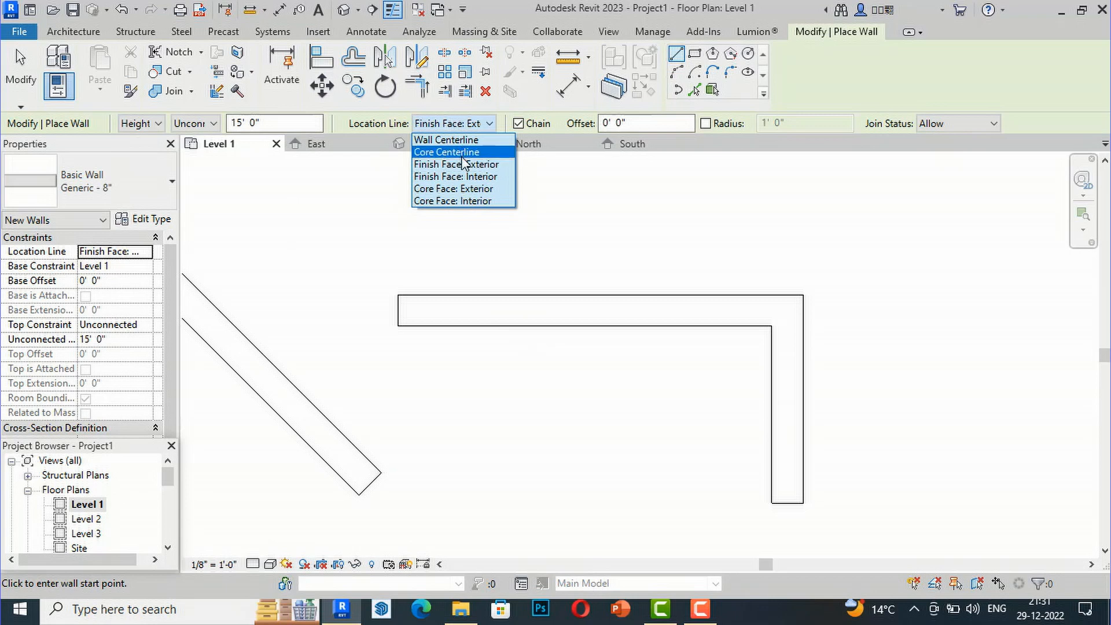
left_click(463, 176)
scroll(441, 457, "down", 2)
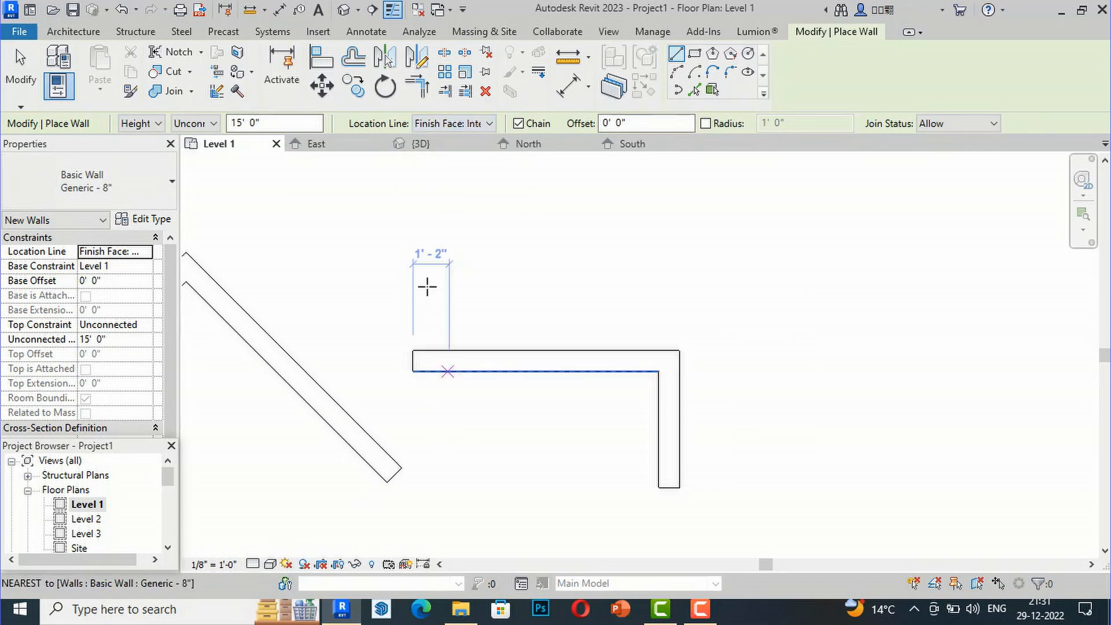
left_click(398, 285)
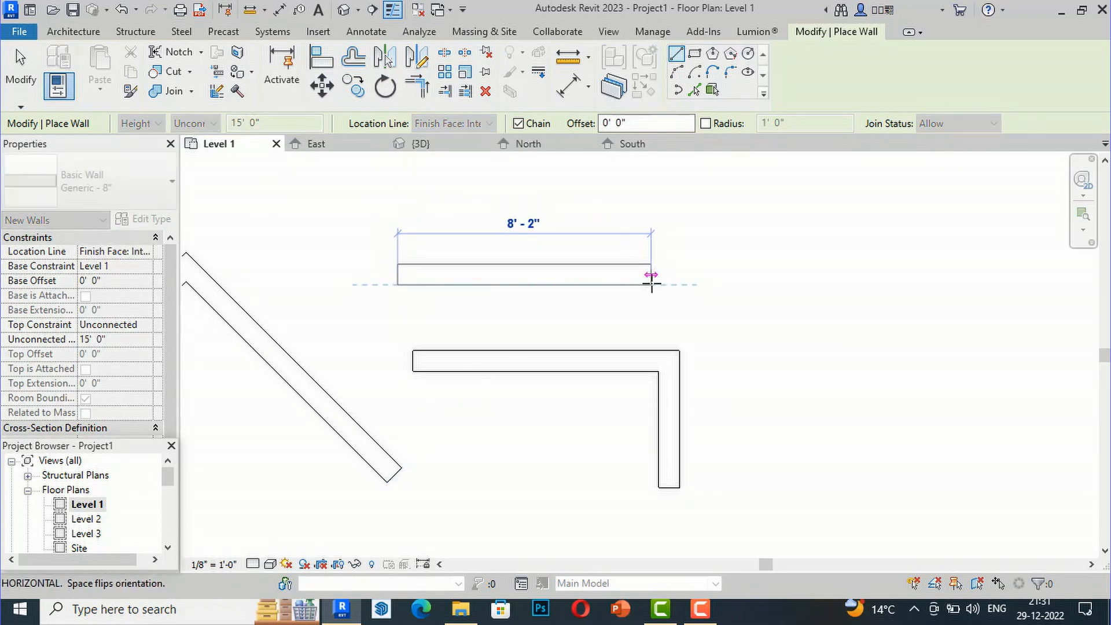
scroll(651, 283, "up", 2)
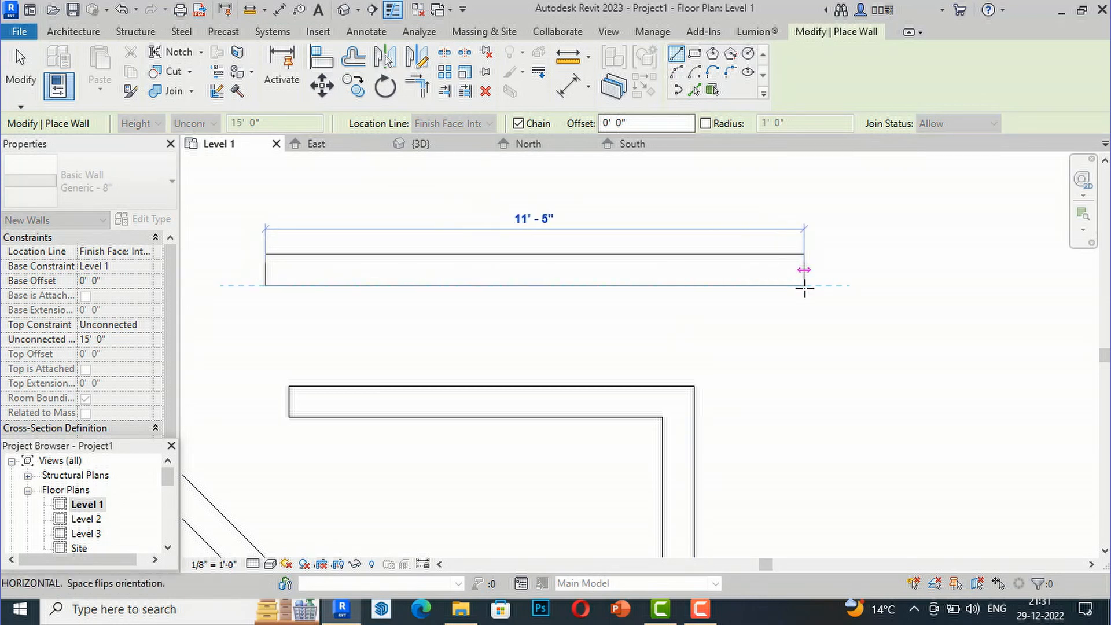
left_click(804, 285)
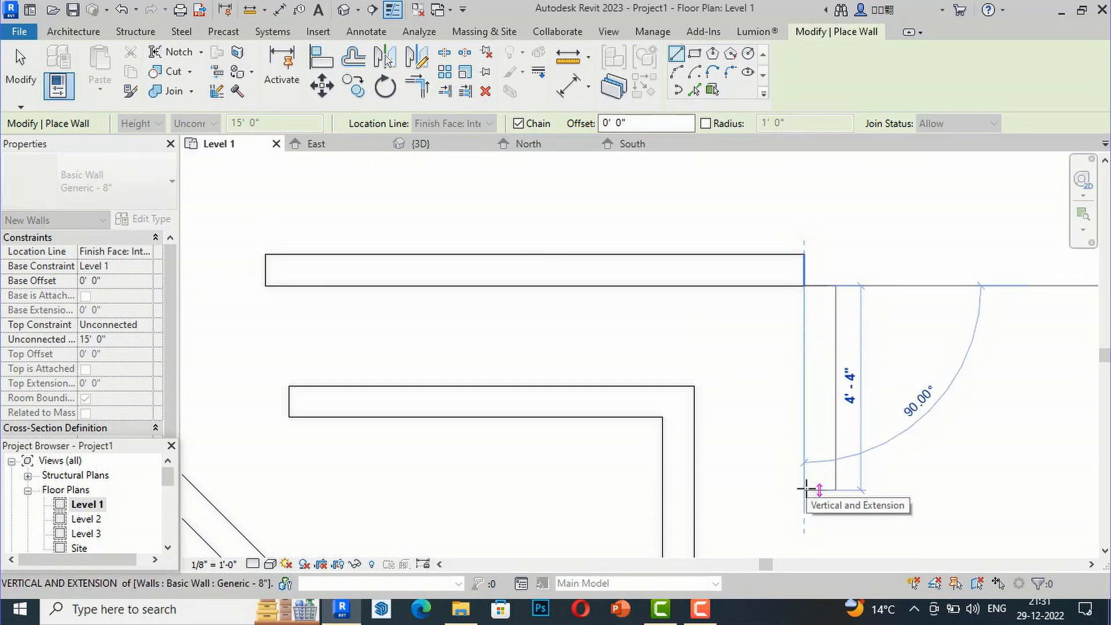
Continue the chain with a vertical segment about 4' 4" long downward and a short horizontal segment to the east, ending the wall command
left_click(805, 490)
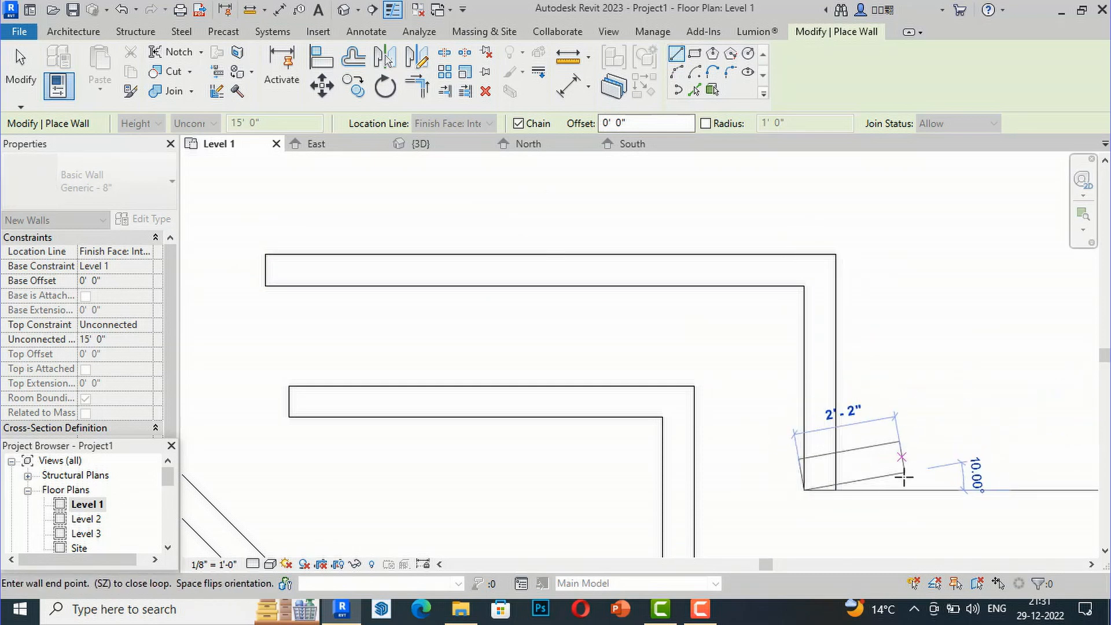
left_click(1027, 490)
key("Escape")
key("Escape")
scroll(459, 292, "down", 1)
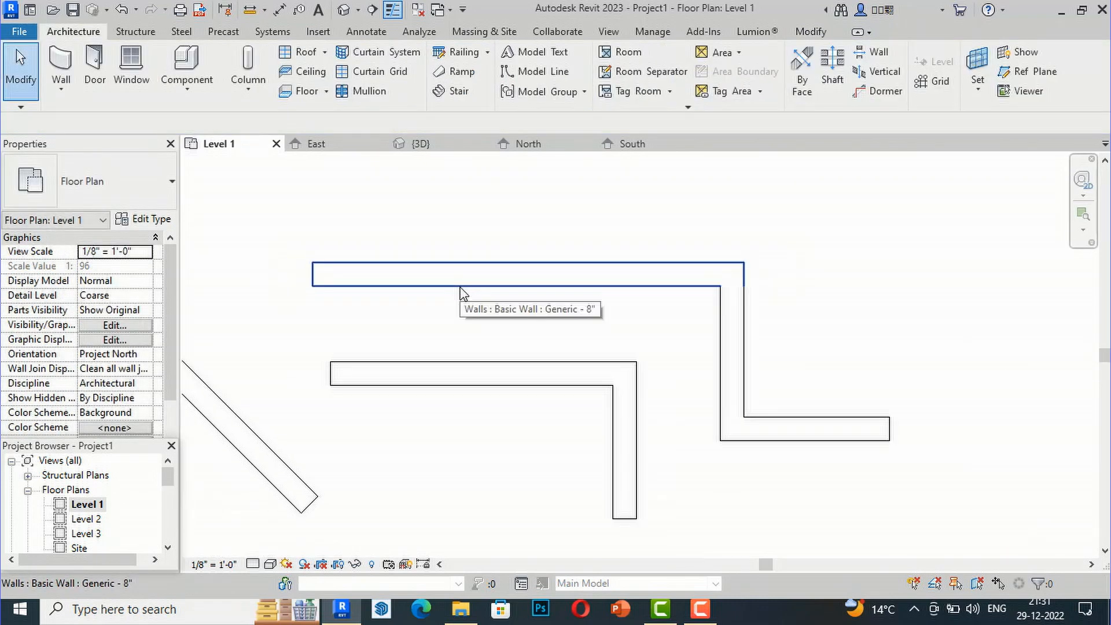
Draw a stepped chain of six alternating horizontal and vertical walls in the empty area east of the existing walls, with chaining on
scroll(457, 276, "down", 2)
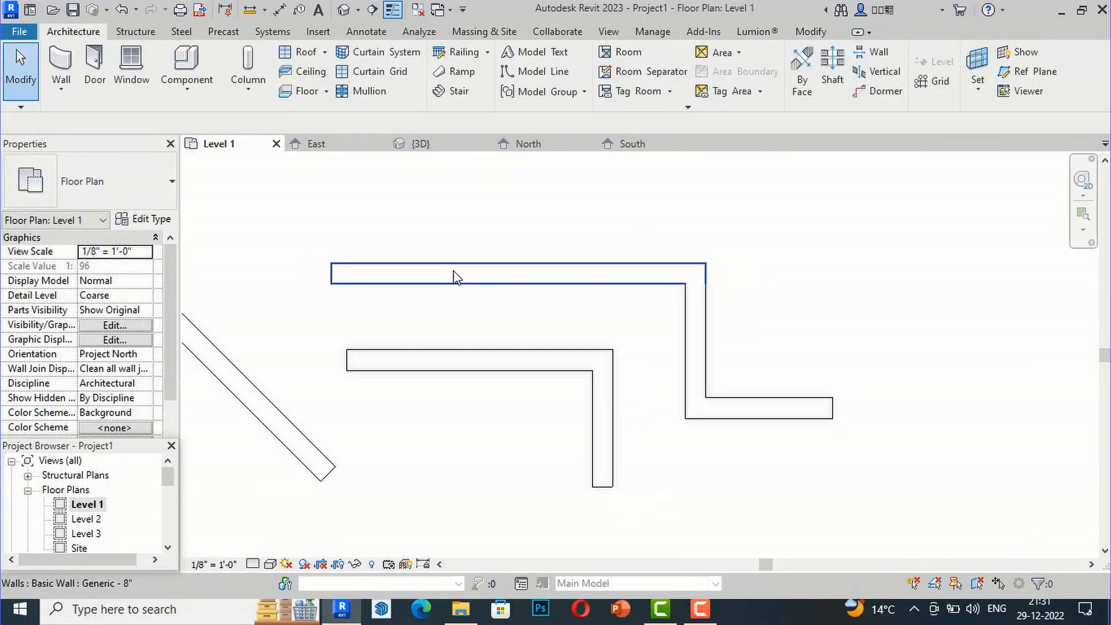
scroll(638, 368, "down", 4)
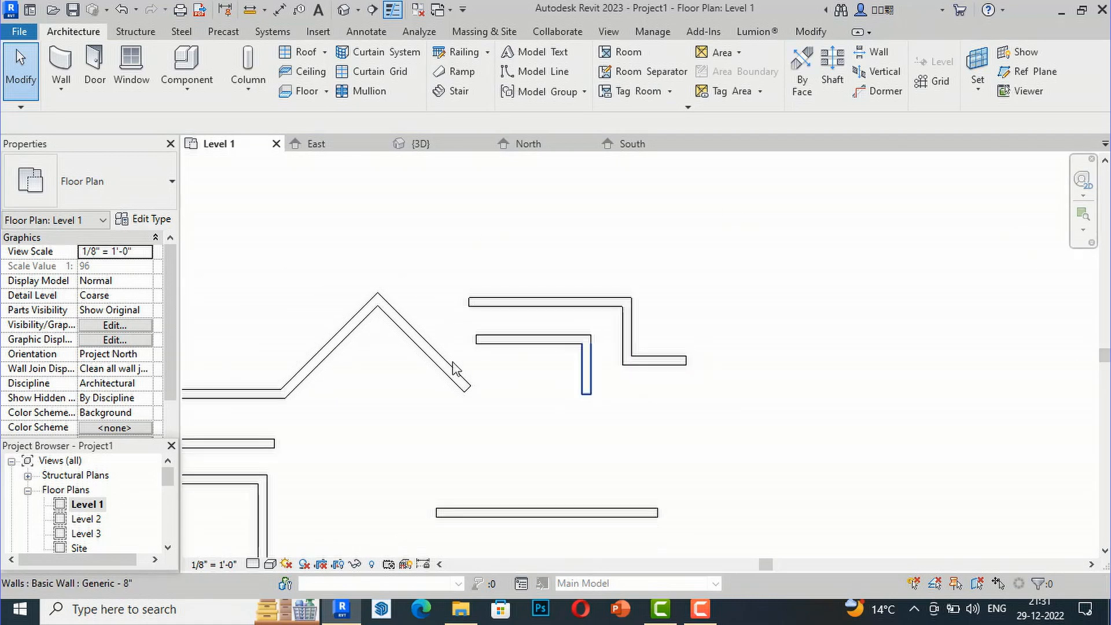
scroll(590, 262, "up", 1)
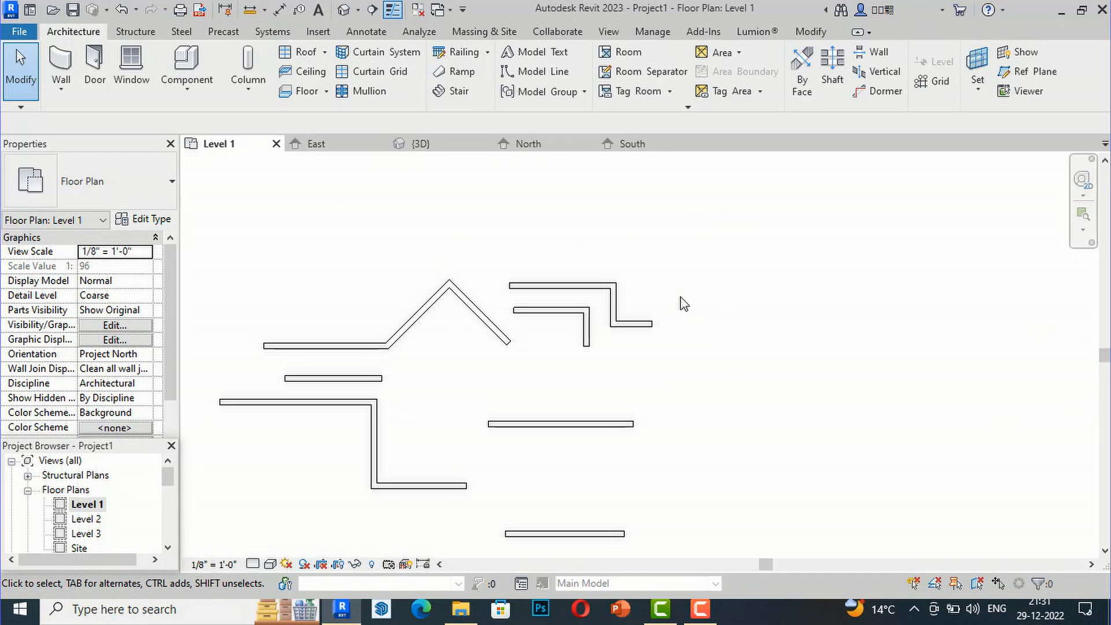
left_click(61, 66)
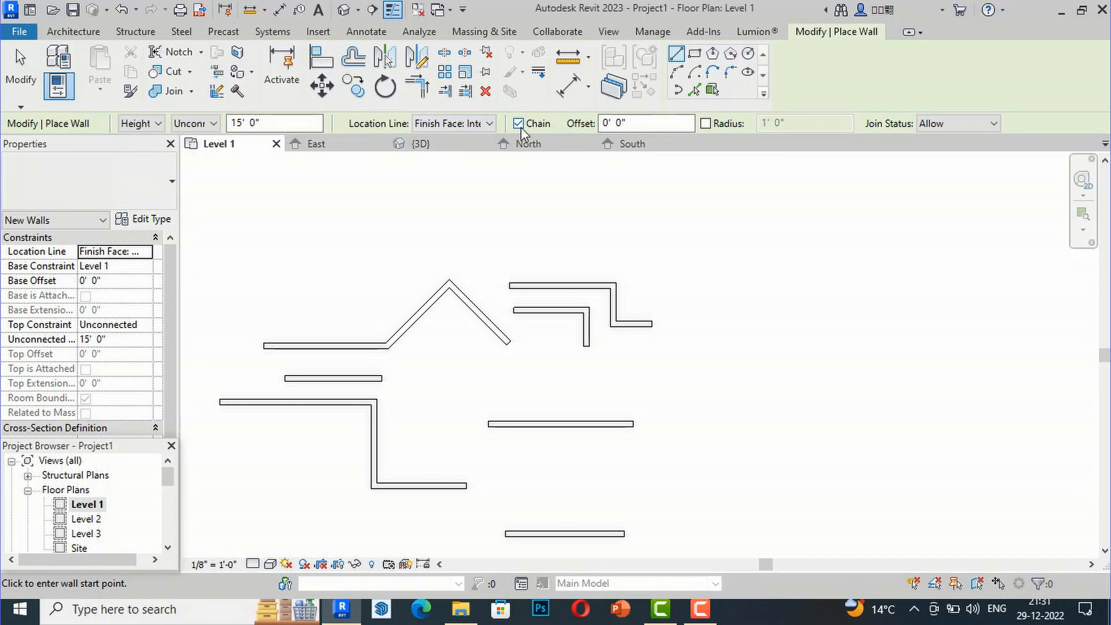
left_click(720, 242)
left_click(842, 238)
left_click(847, 350)
left_click(976, 350)
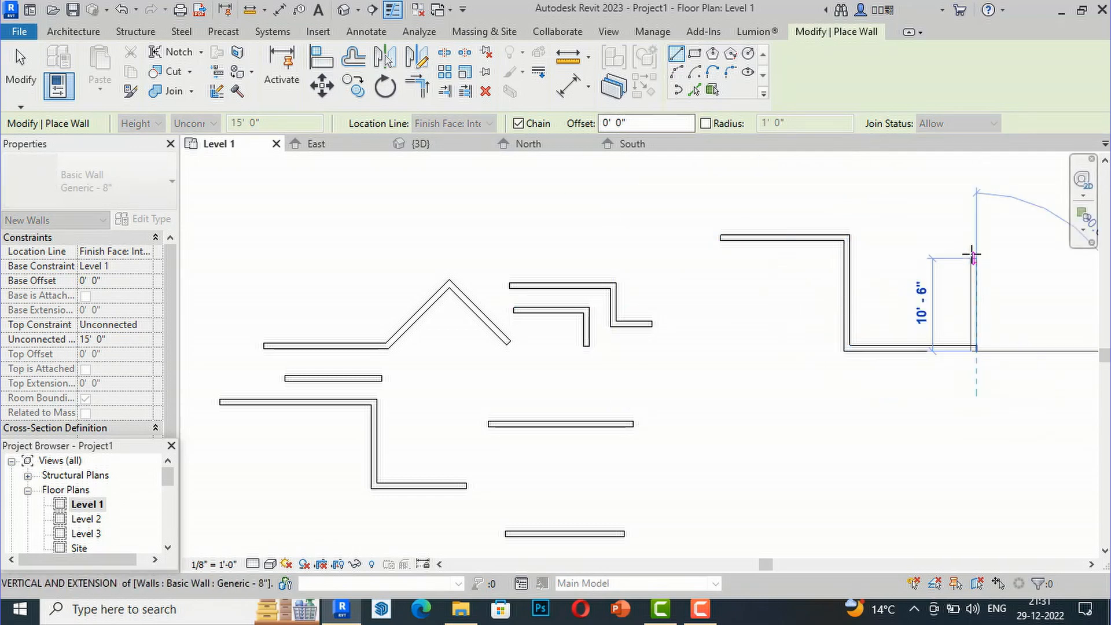
left_click(975, 238)
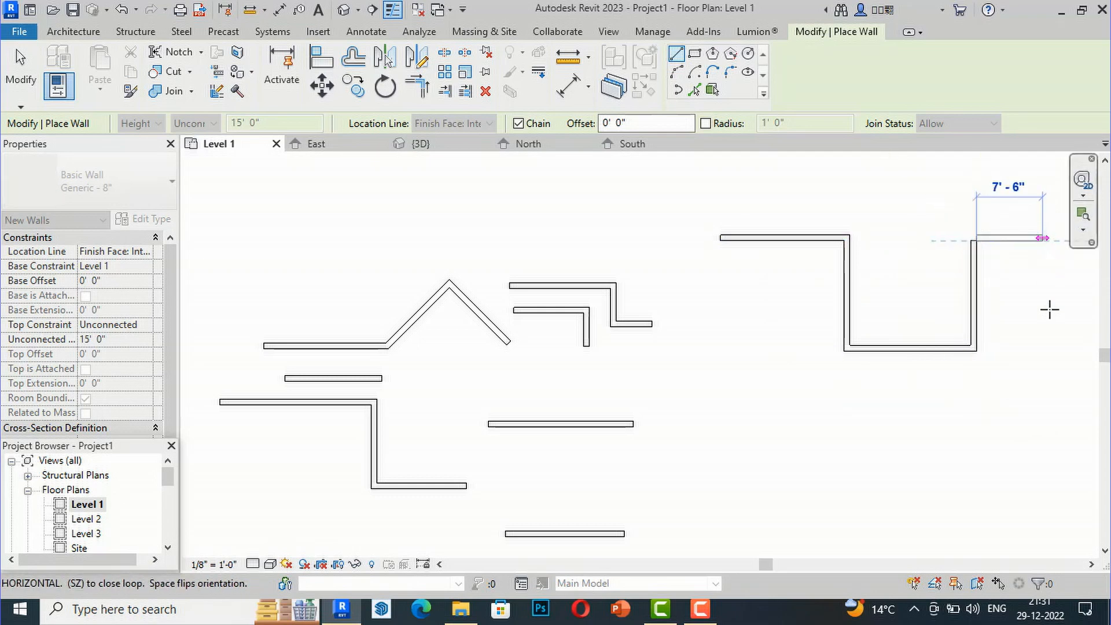
left_click(1047, 286)
left_click(1042, 378)
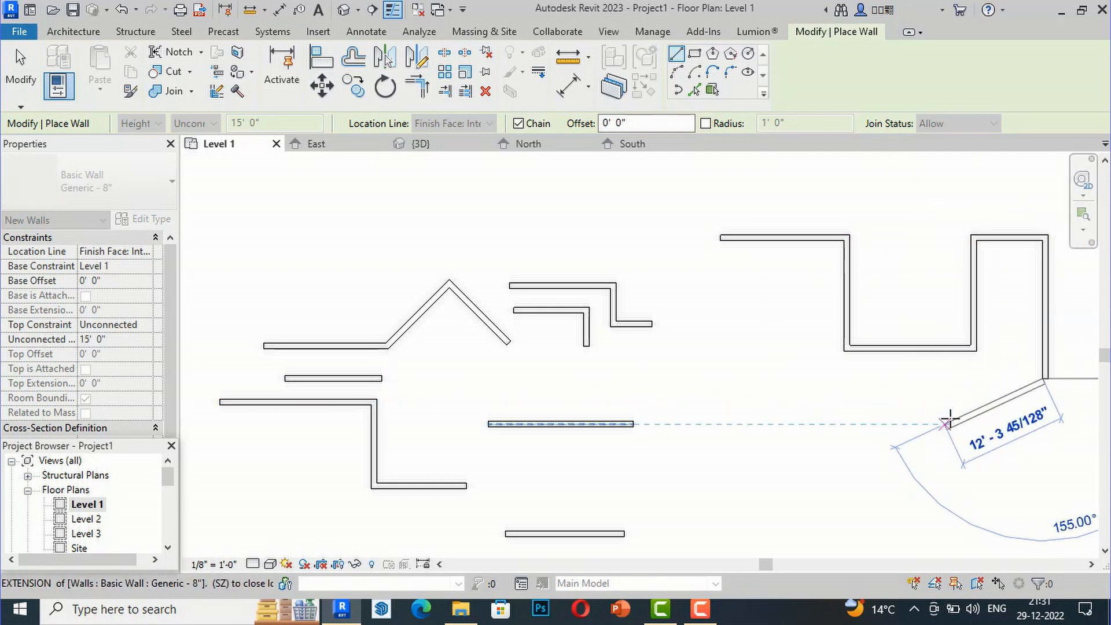
key("Escape")
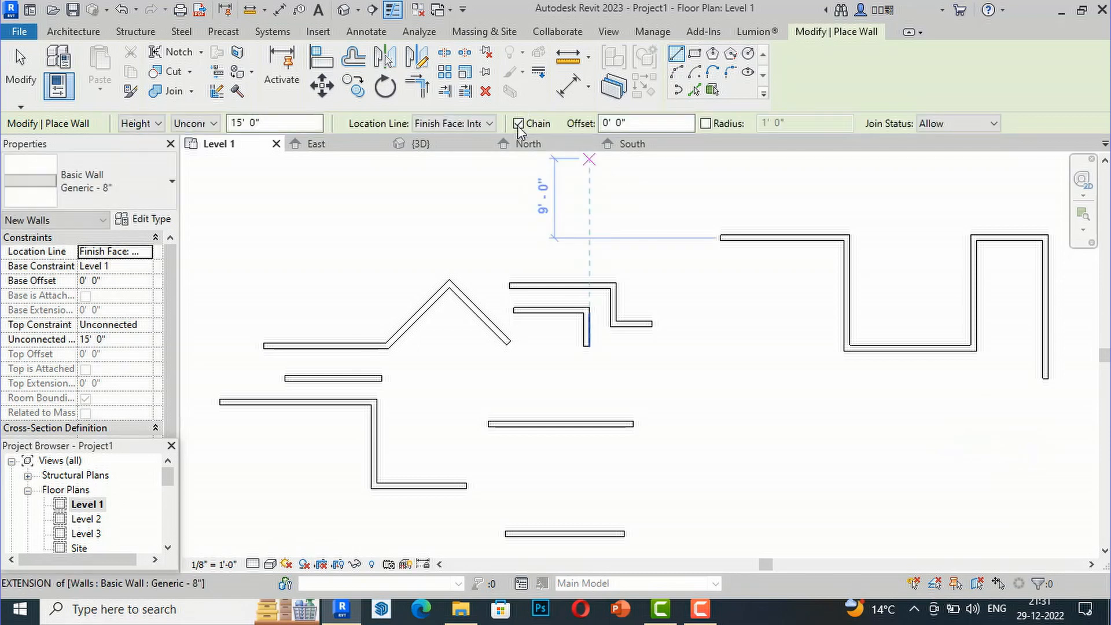
Turn off wall chaining and draw a single vertical wall about 8' 3" long below the stepped chain
left_click(519, 124)
left_click(755, 475)
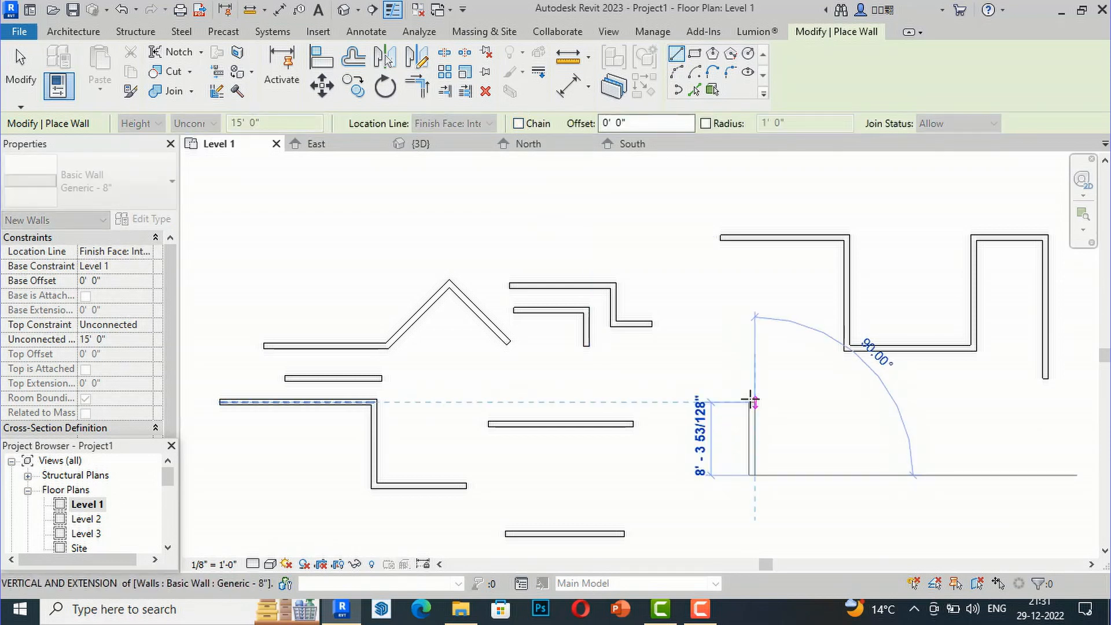
left_click(751, 401)
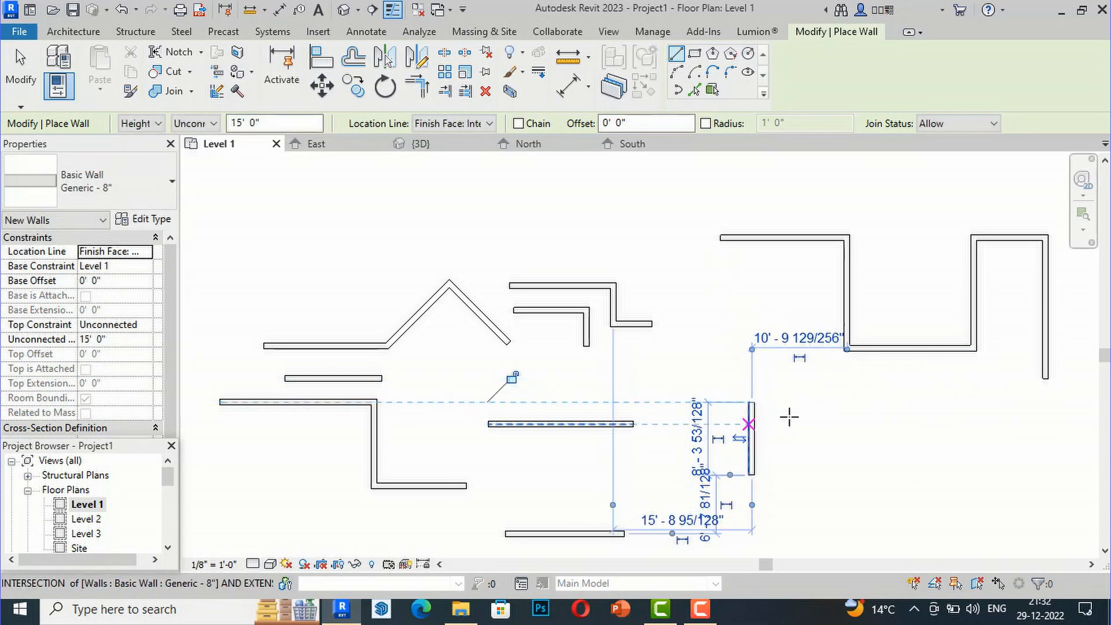
Form an inverted U by separately drawing an 11' 2" horizontal wall from the vertical wall's upper end and a vertical wall about 8' 11" down
scroll(771, 411, "up", 2)
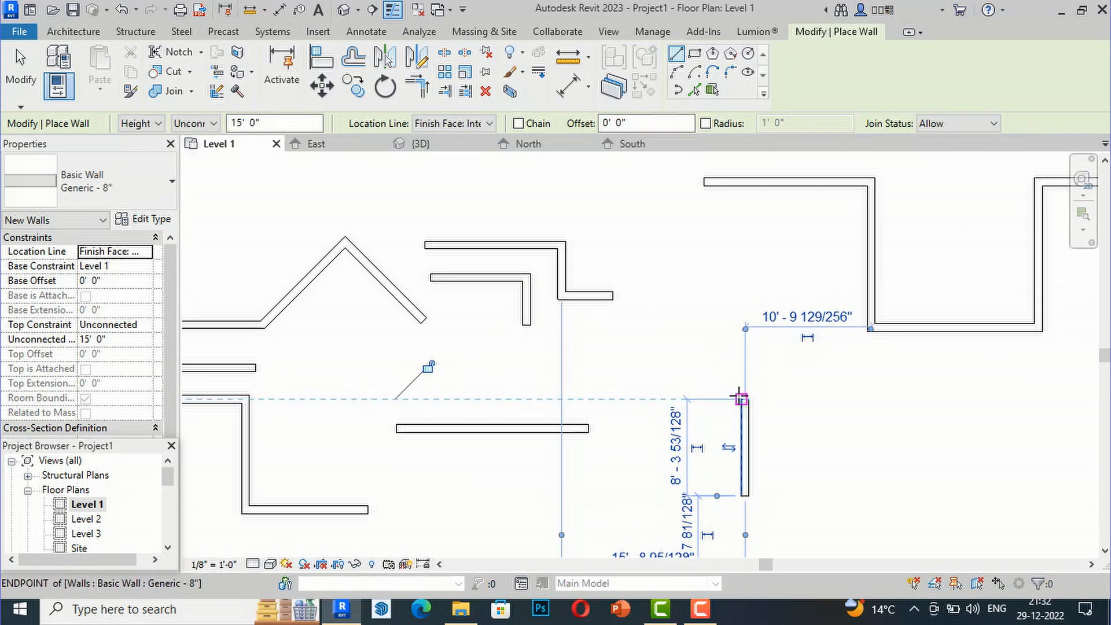
left_click(745, 399)
left_click(875, 395)
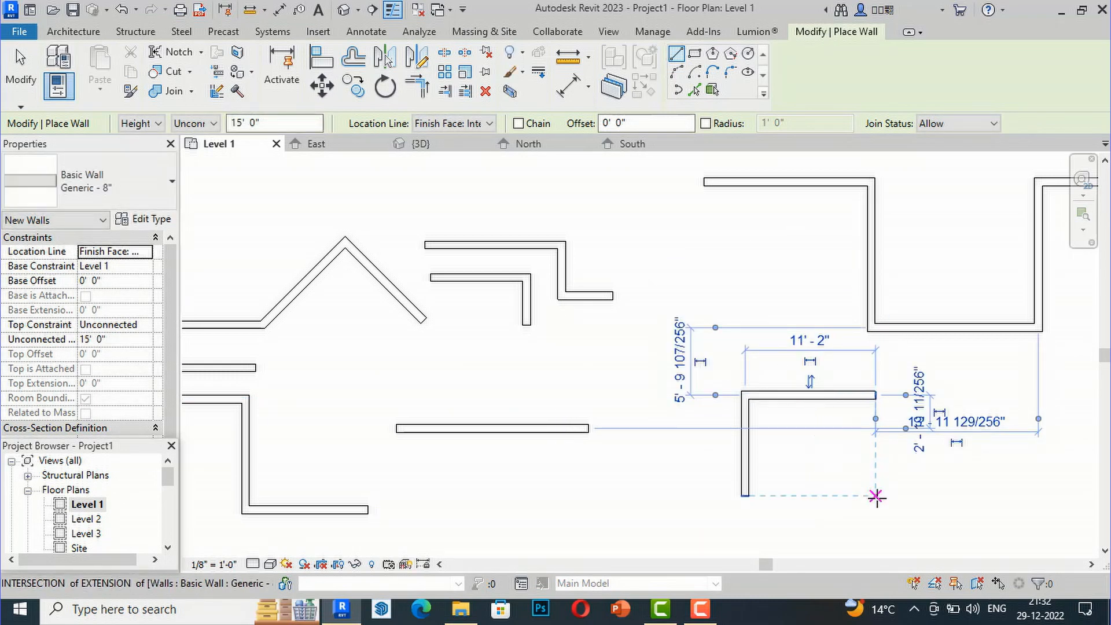
left_click(877, 394)
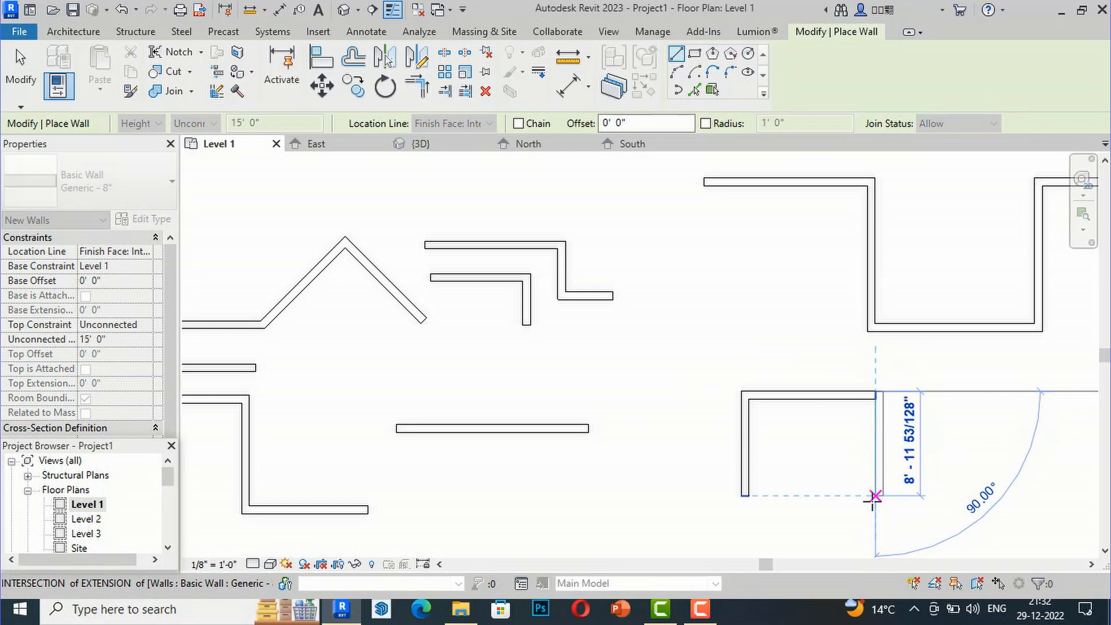
left_click(874, 495)
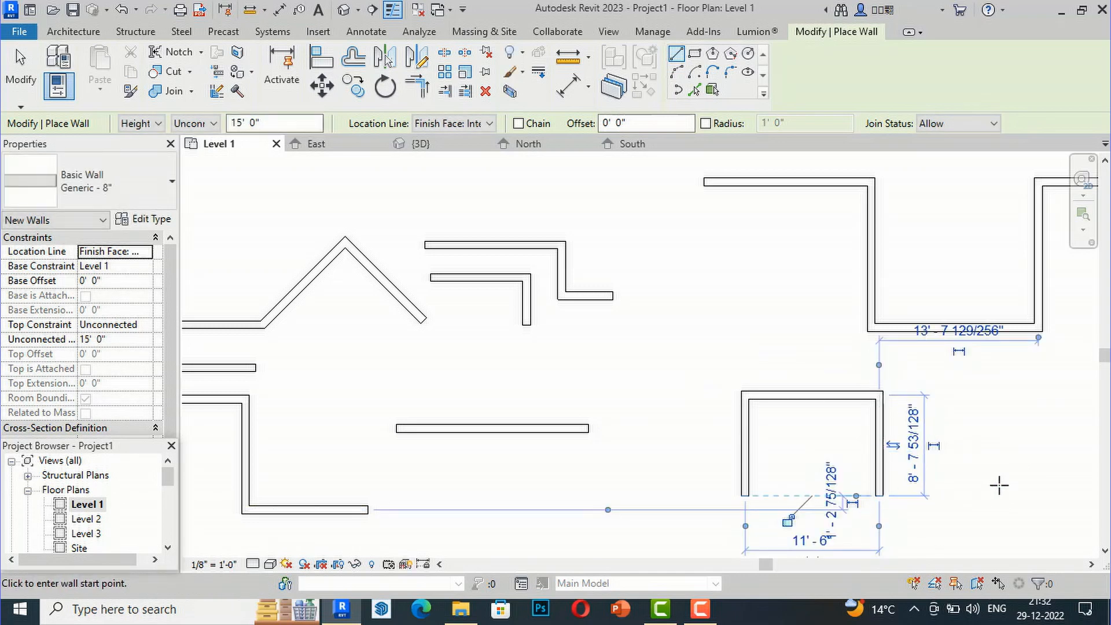
key("Escape")
key("Escape")
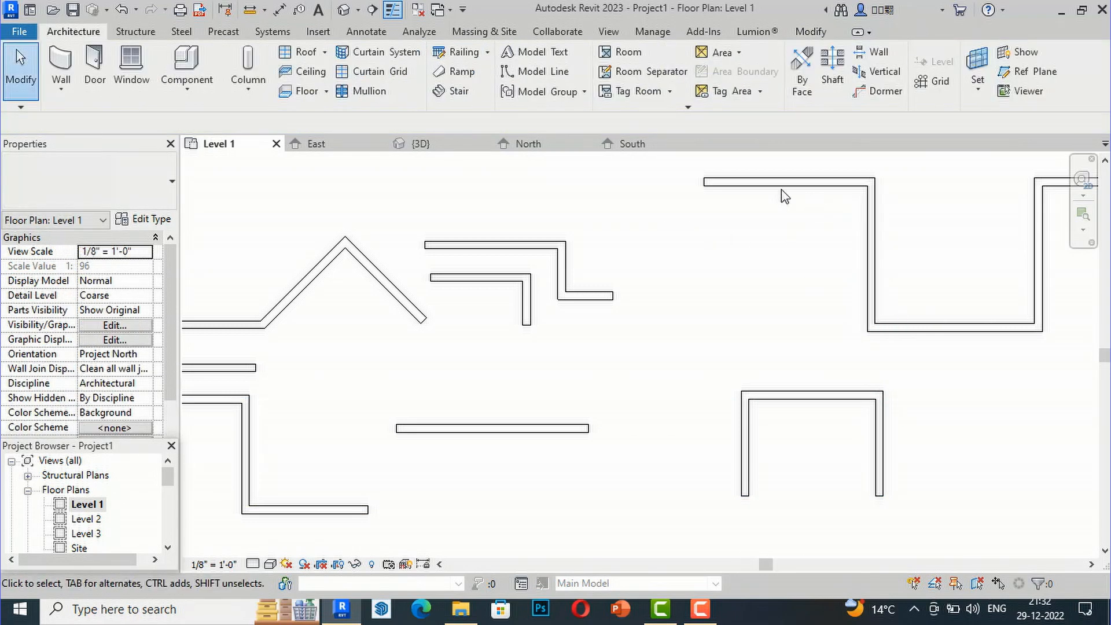
Start a new wall with chaining on and a 6' 0" offset, and draw a horizontal segment east of the inverted U
left_click(62, 63)
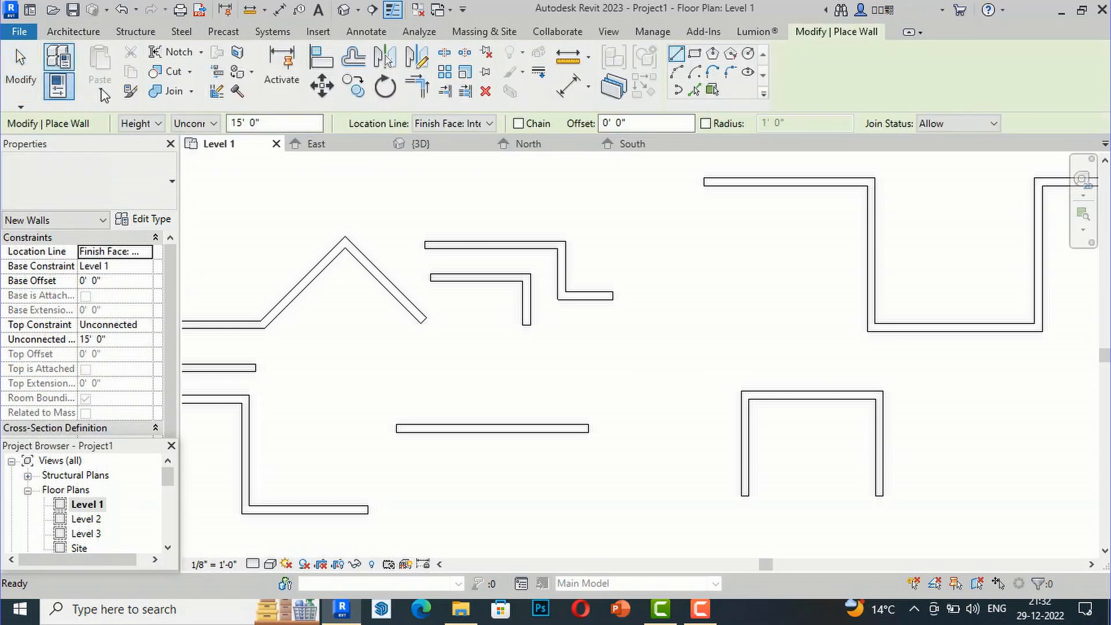
left_click(518, 124)
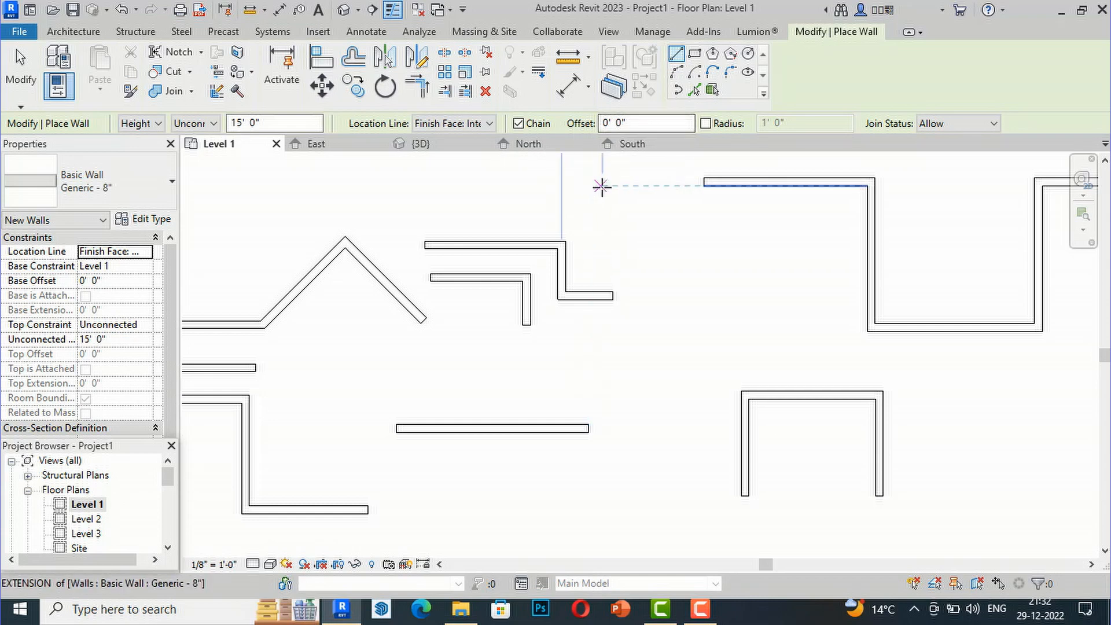
scroll(424, 199, "down", 1)
scroll(423, 204, "down", 1)
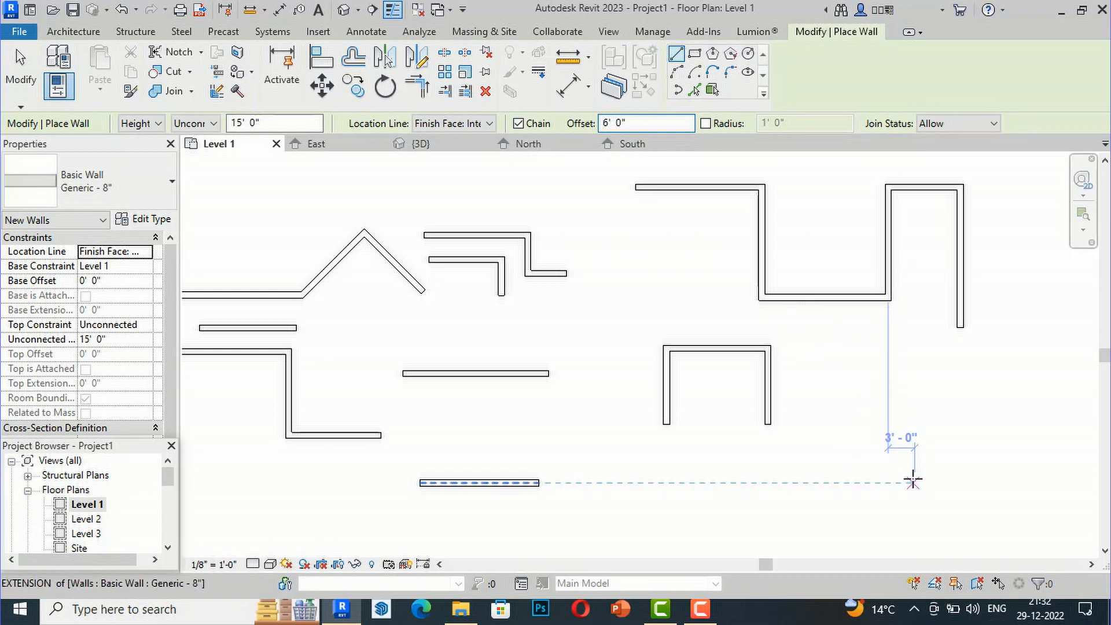
left_click(879, 469)
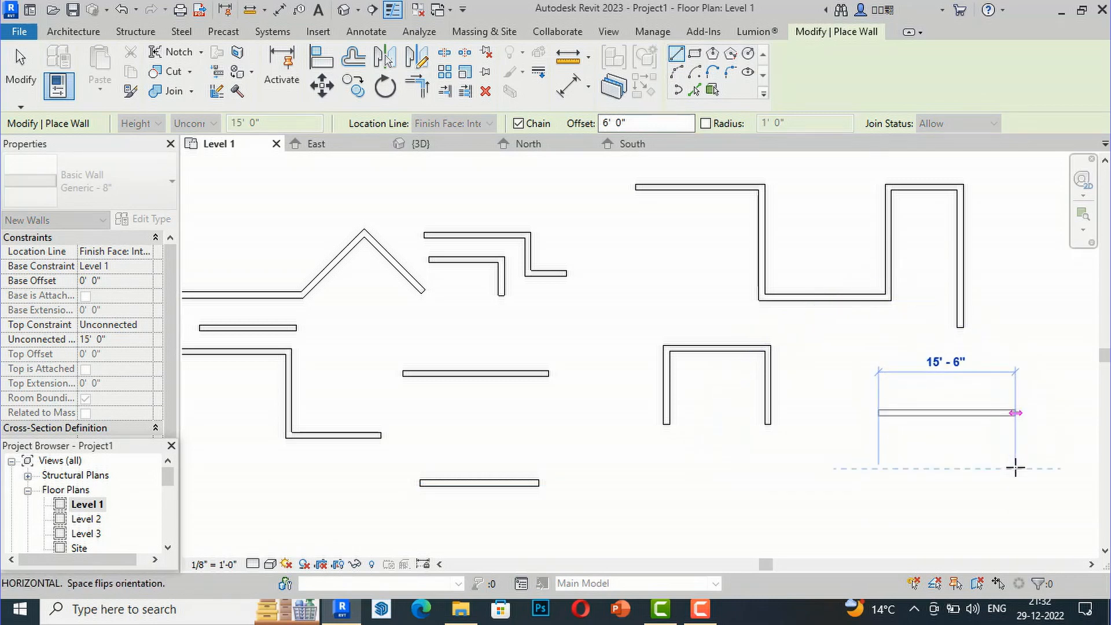
scroll(1015, 469, "up", 5)
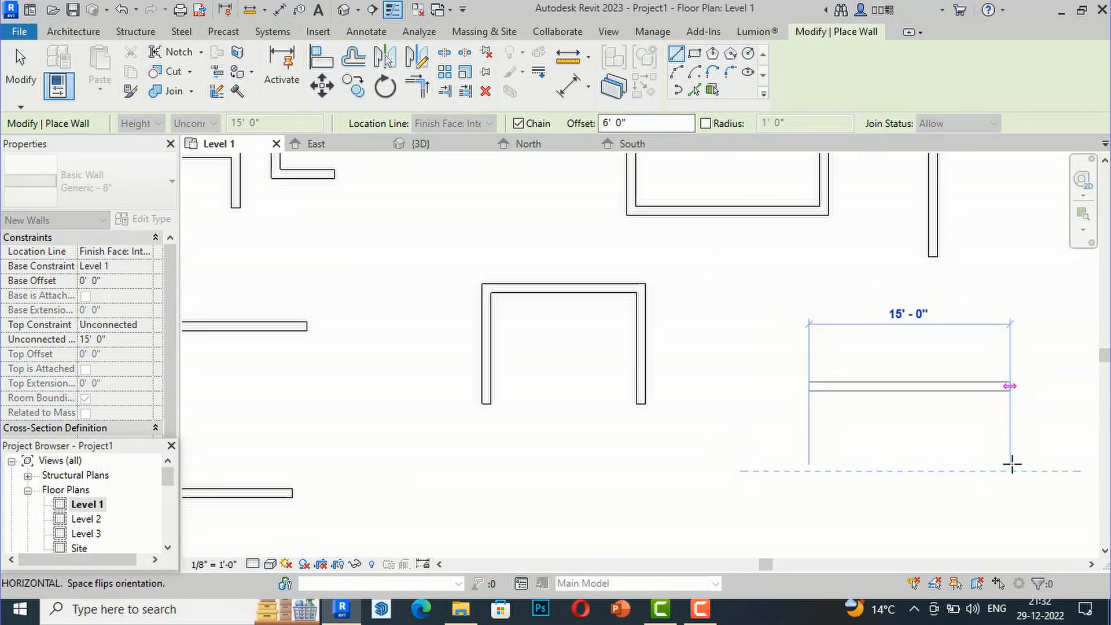
left_click(945, 475)
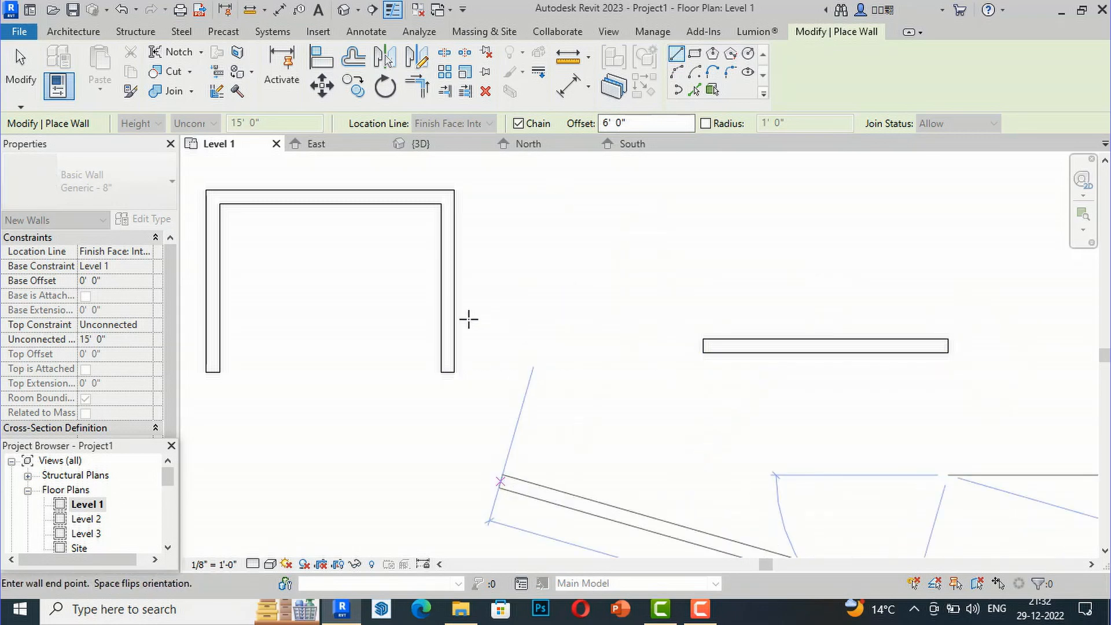
End the current wall chain and draw a separate vertical wall about 13' long east of the horizontal offset wall, keeping the 6' 0" offset
scroll(399, 318, "down", 3)
key("Escape")
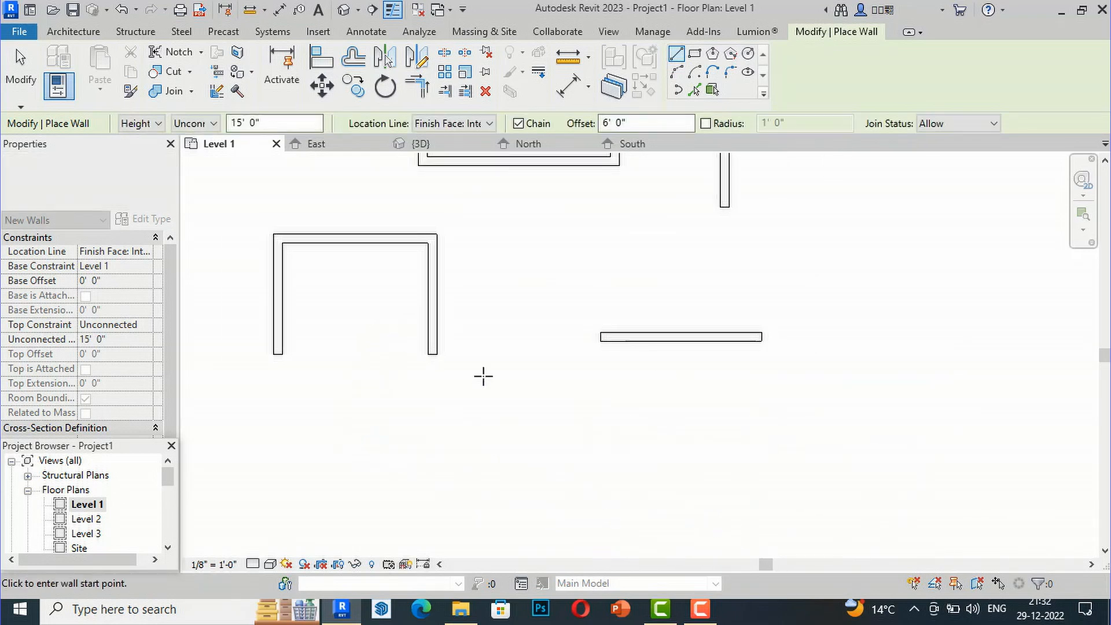
left_click(864, 301)
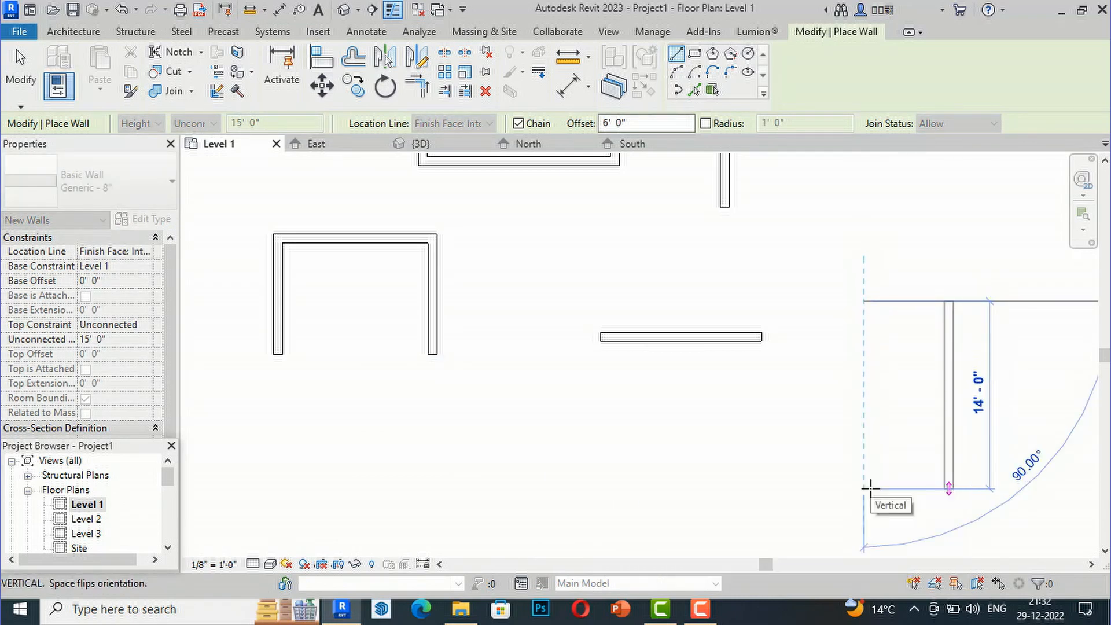
left_click(872, 476)
key("Escape")
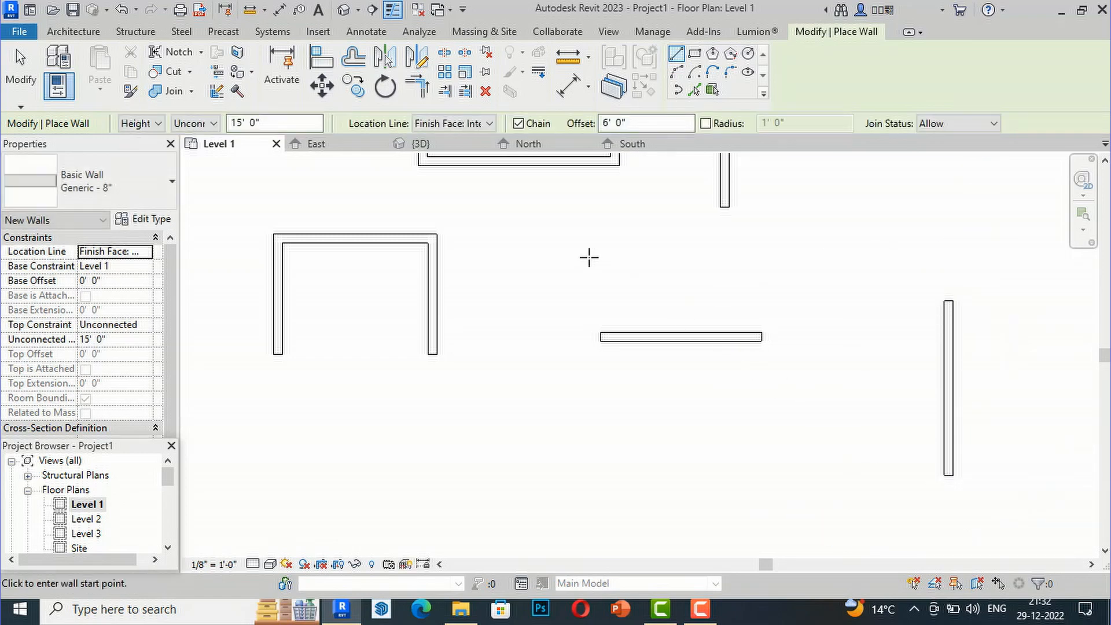
key("Escape")
With a 0' 0" offset and 6' 0" corner radius, draw a chained L-shaped wall, 41' 0" across and about 35' down, north of the stepped chain
left_click(61, 65)
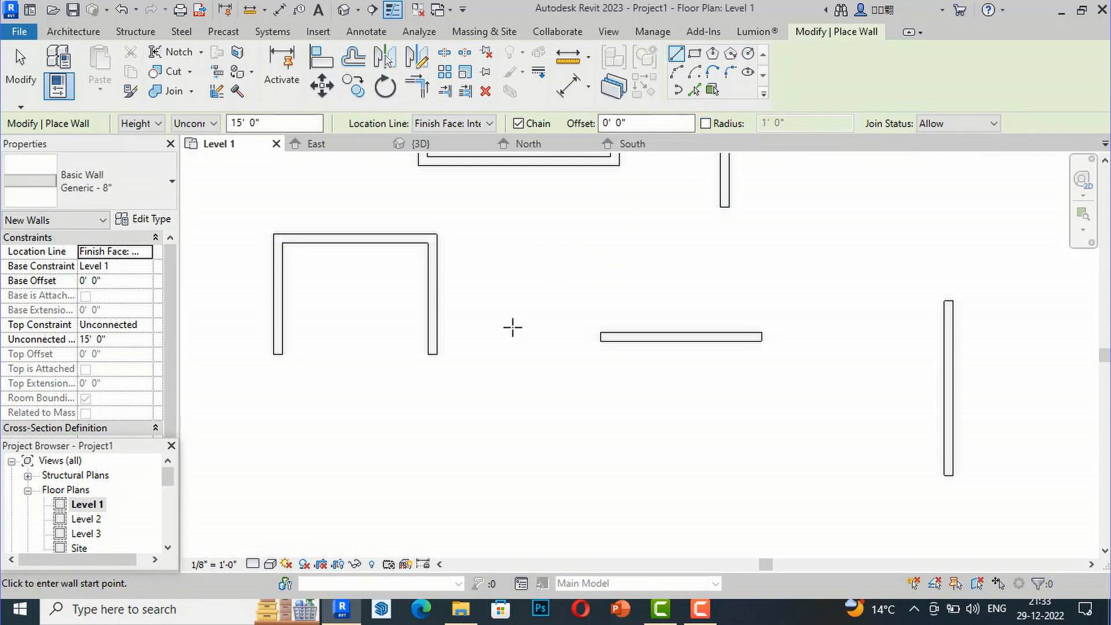
scroll(507, 315, "down", 5)
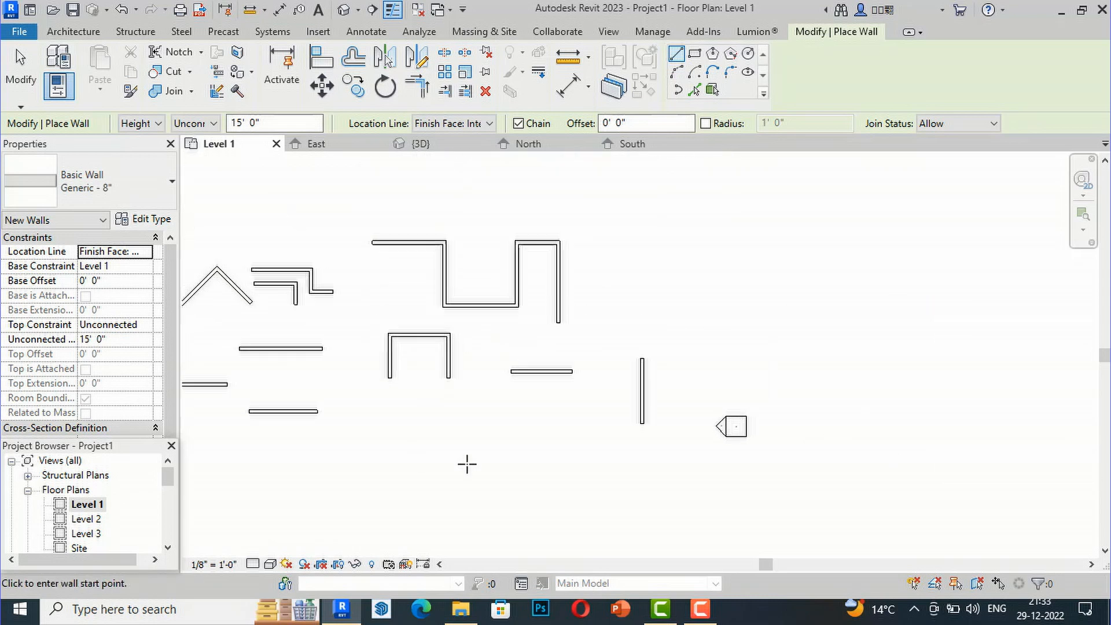
scroll(511, 247, "down", 2)
scroll(513, 243, "up", 3)
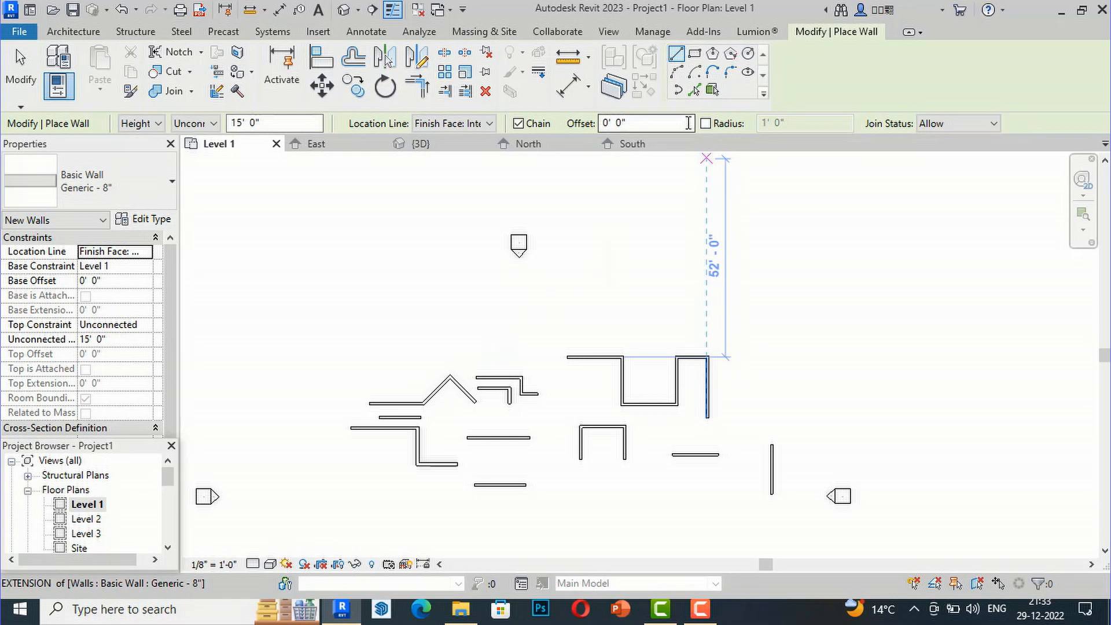
left_click(705, 123)
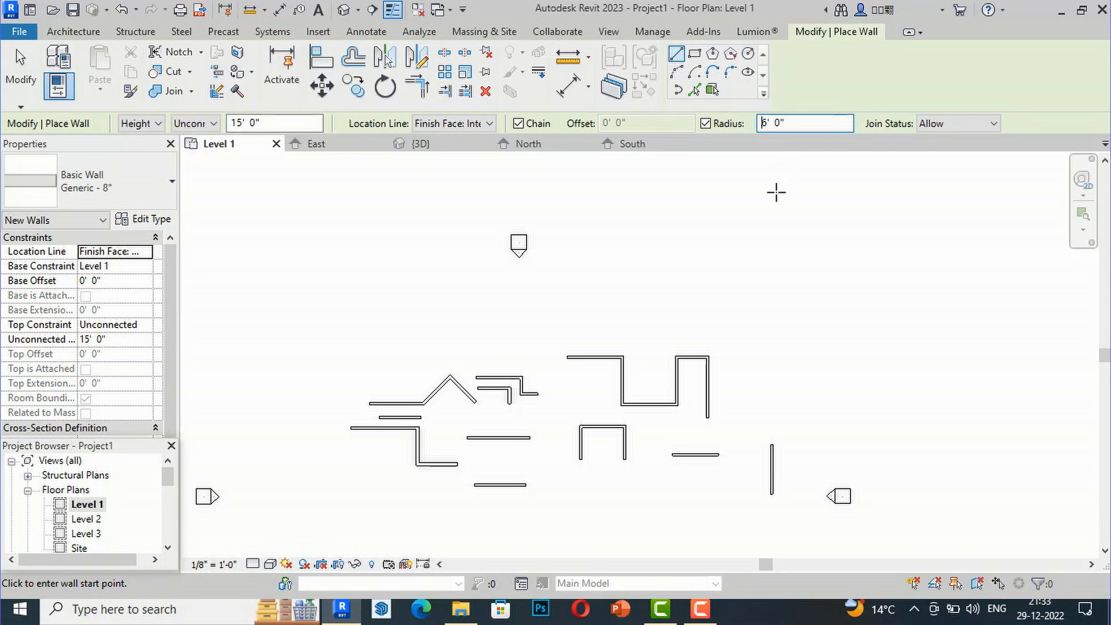
scroll(669, 215, "up", 2)
left_click(594, 216)
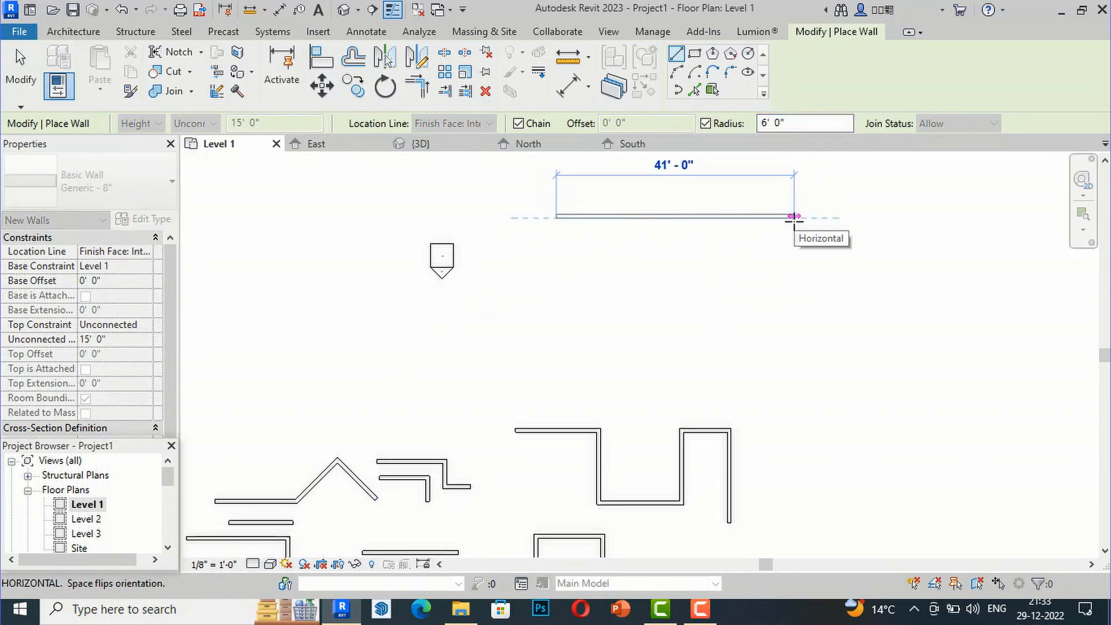
left_click(793, 216)
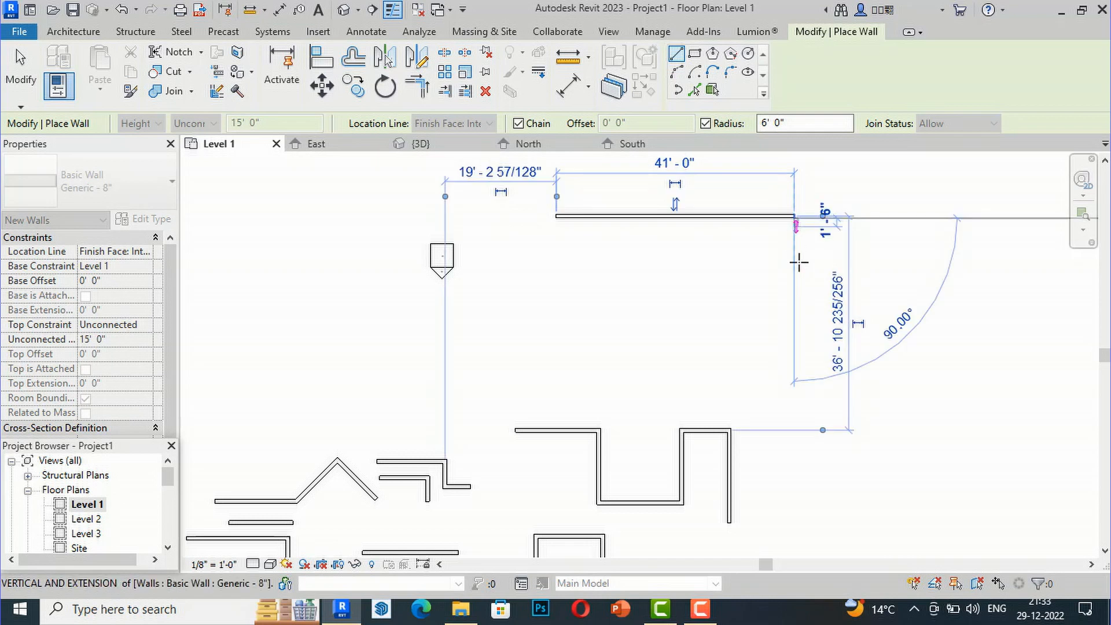
left_click(788, 418)
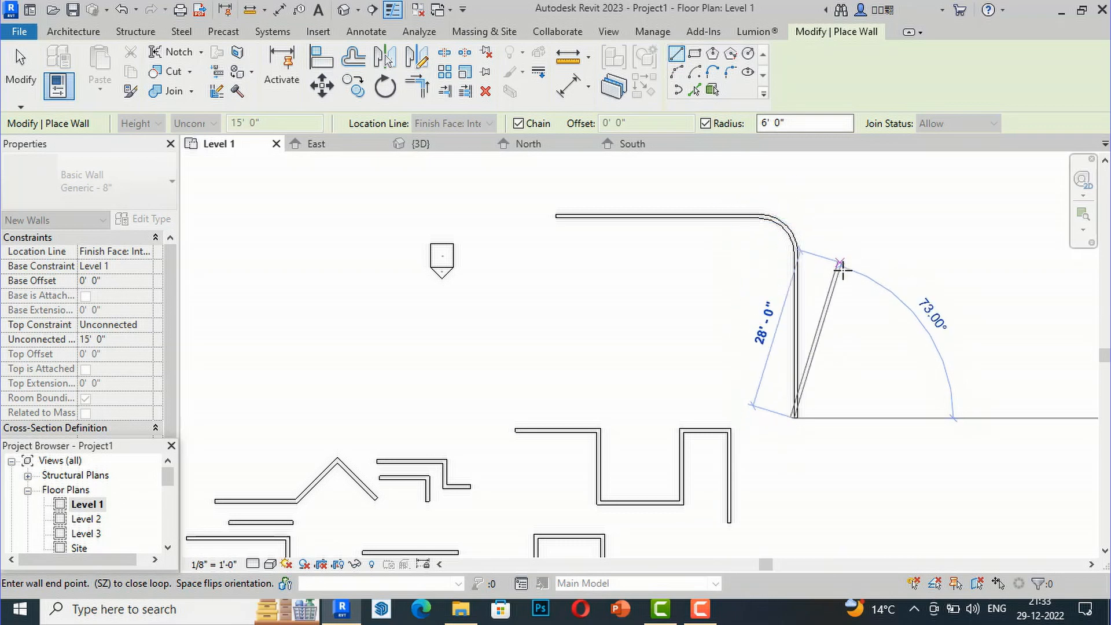
key("Escape")
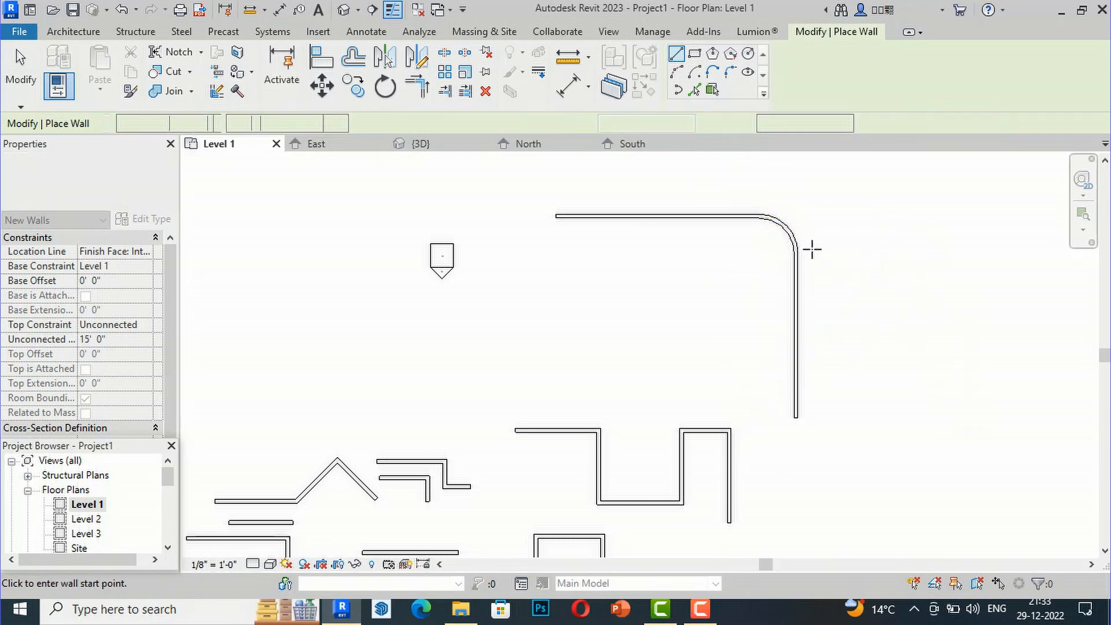
Draw a winding chain of six alternating vertical and horizontal walls with 6' 0" radius corners east of the rounded L-shaped wall
scroll(444, 294, "down", 2)
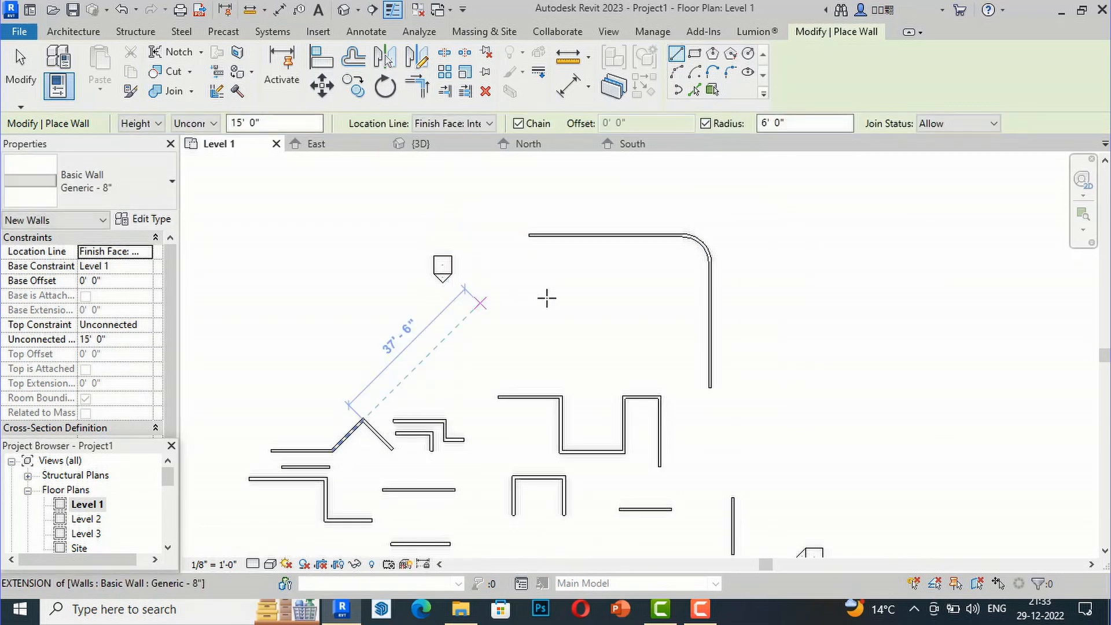
scroll(543, 297, "up", 2)
left_click(864, 365)
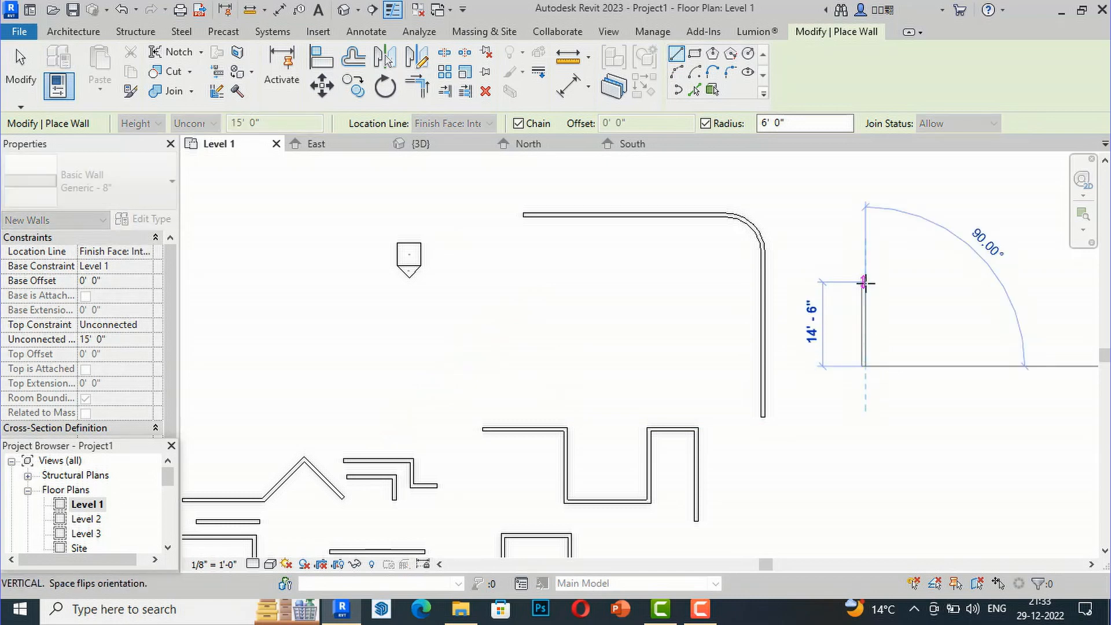
left_click(863, 281)
left_click(939, 280)
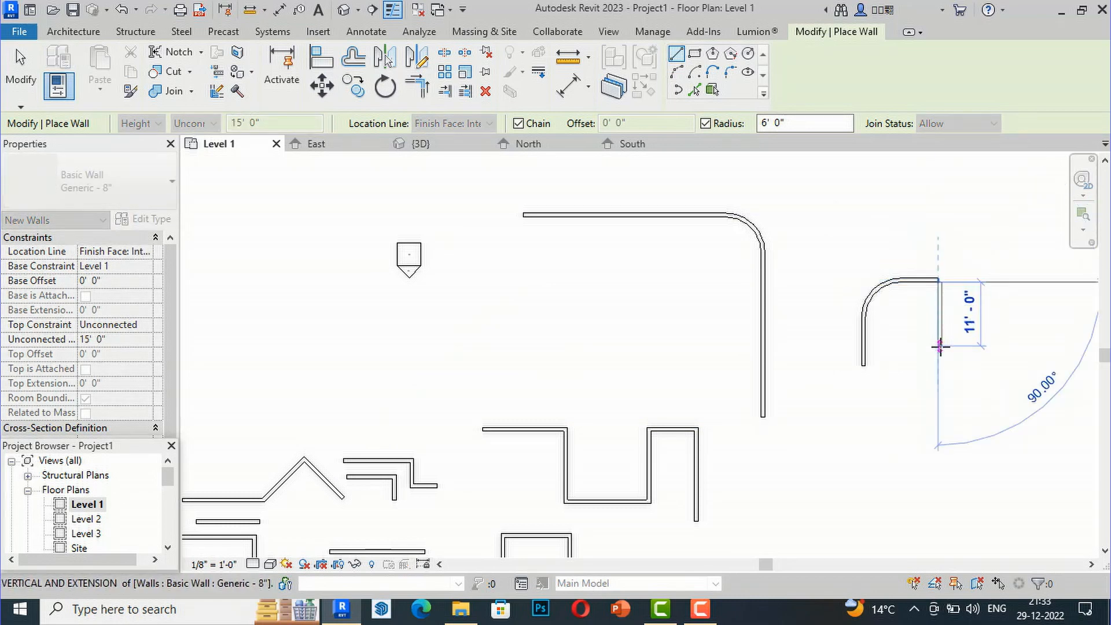
left_click(939, 409)
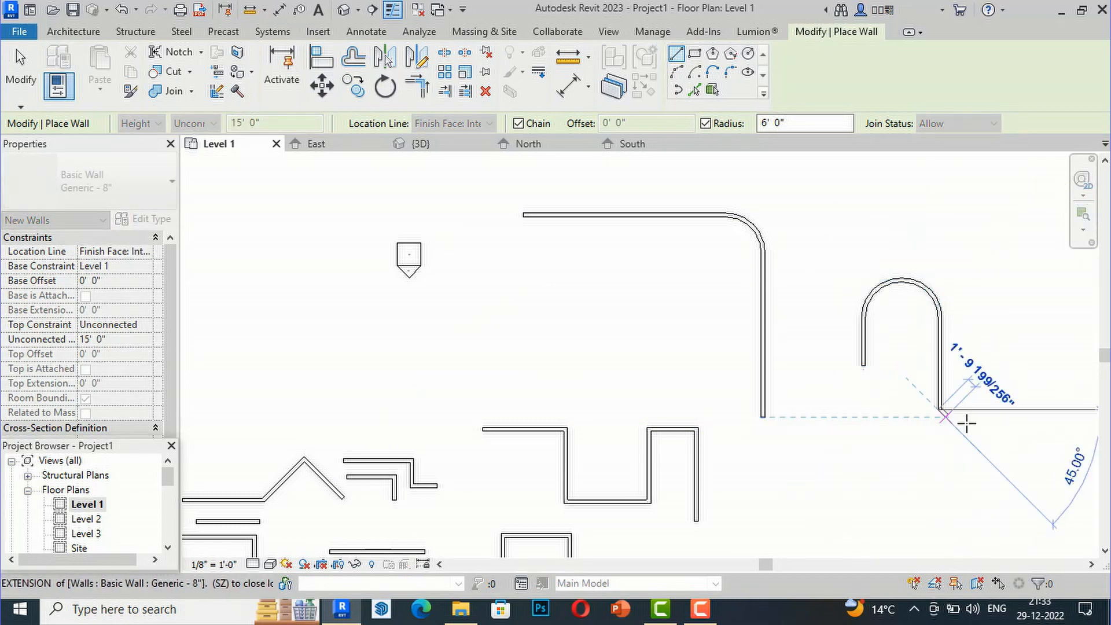
left_click(1018, 409)
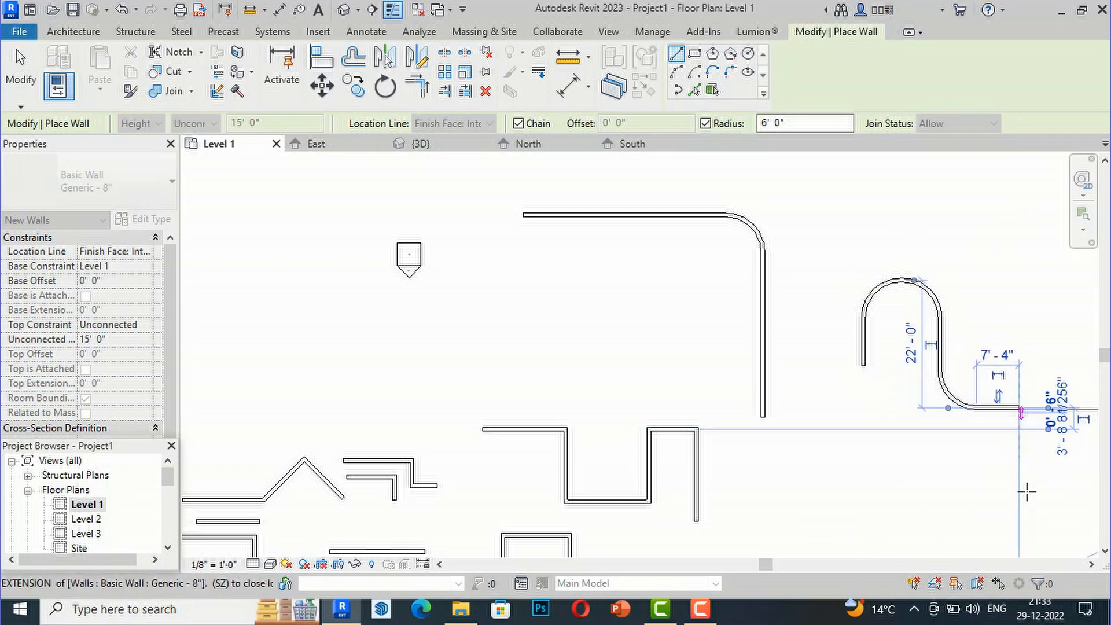
left_click(998, 480)
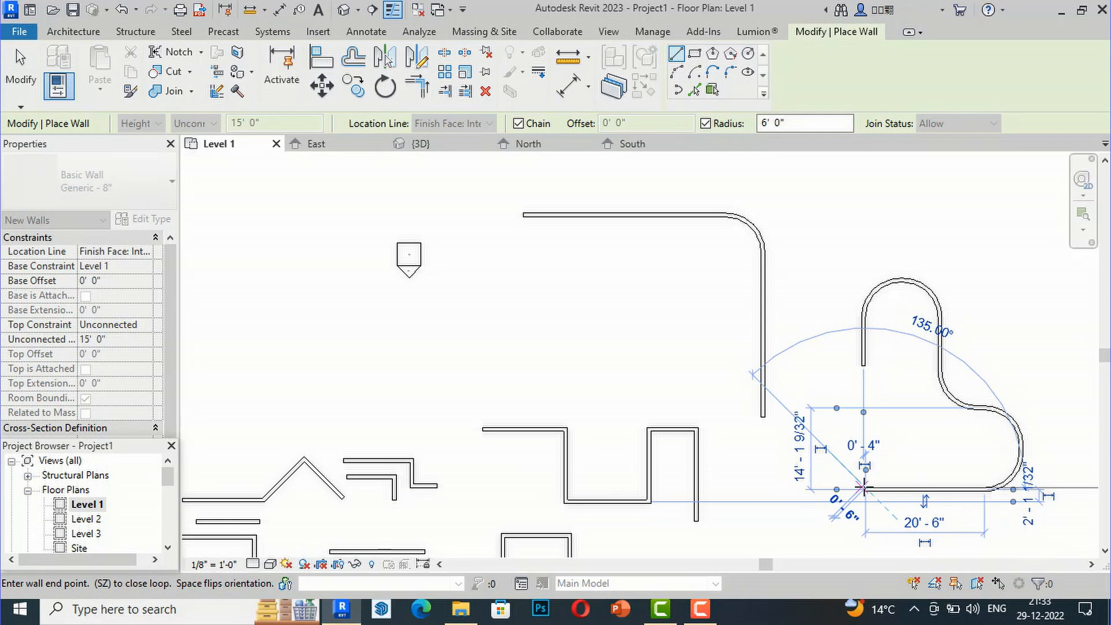
left_click(863, 488)
key("Escape")
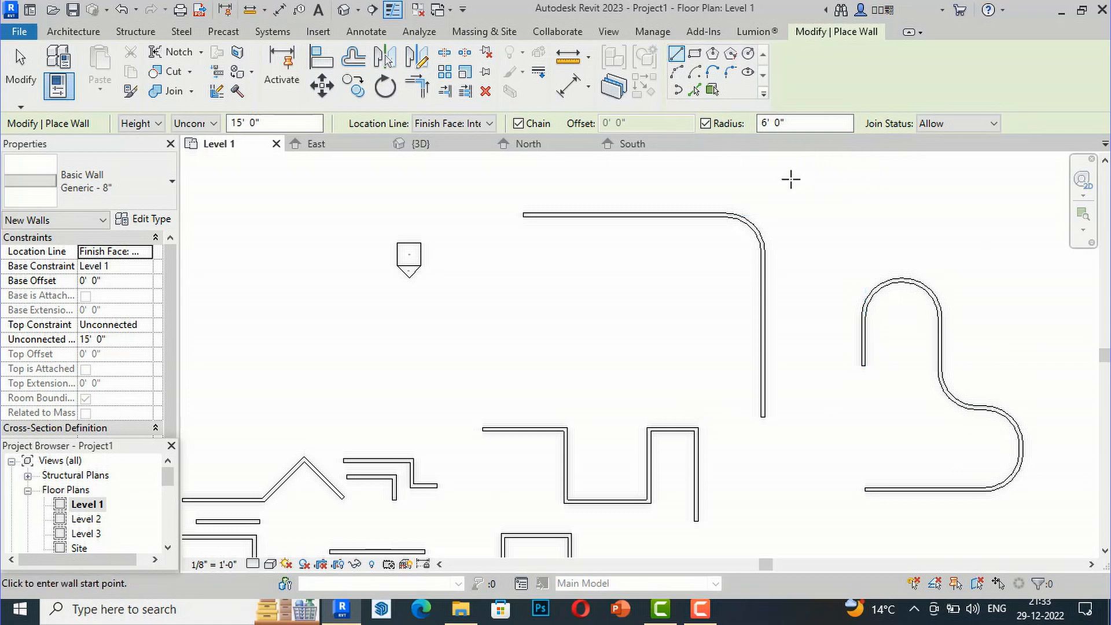
key("Escape")
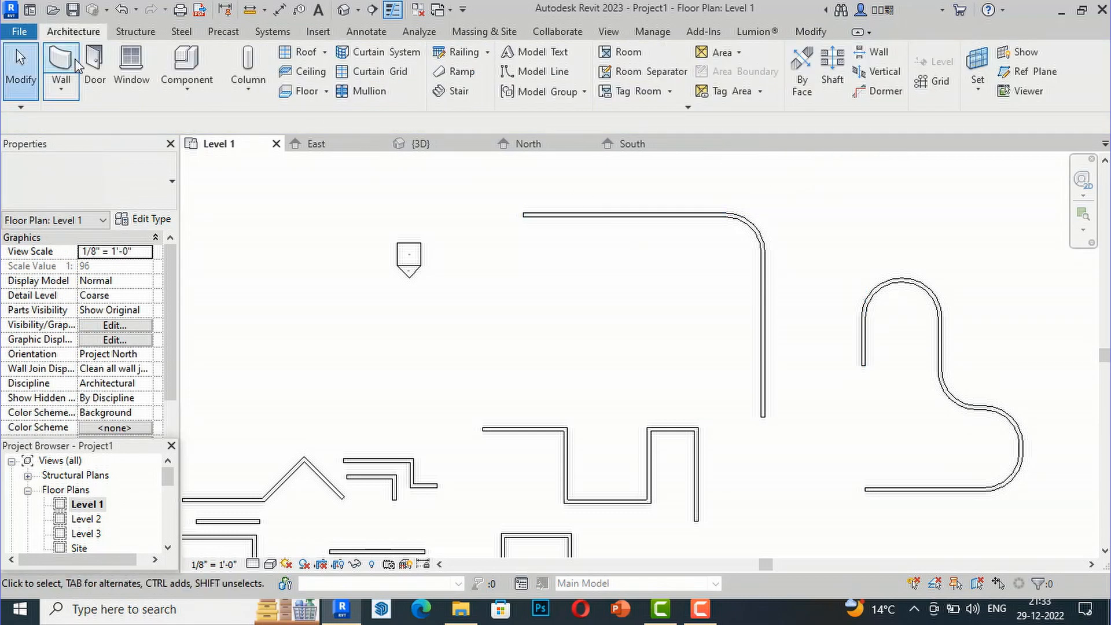
Set the wall join status to Disallow and draw a chain of four alternating horizontal and vertical walls in the empty area northwest
left_click(79, 65)
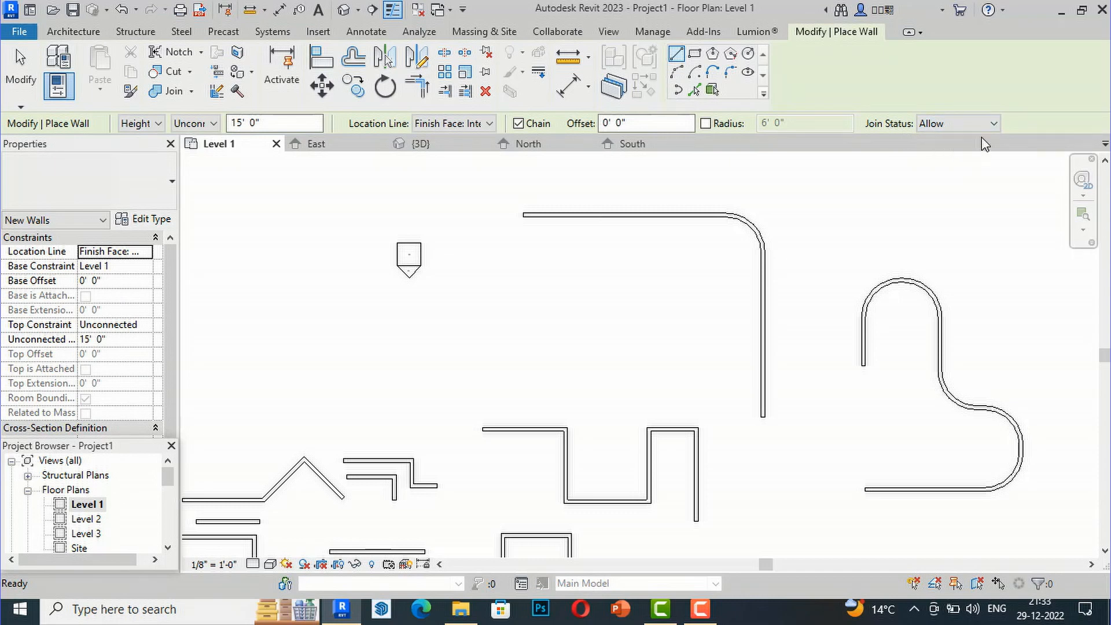
scroll(711, 224, "up", 3)
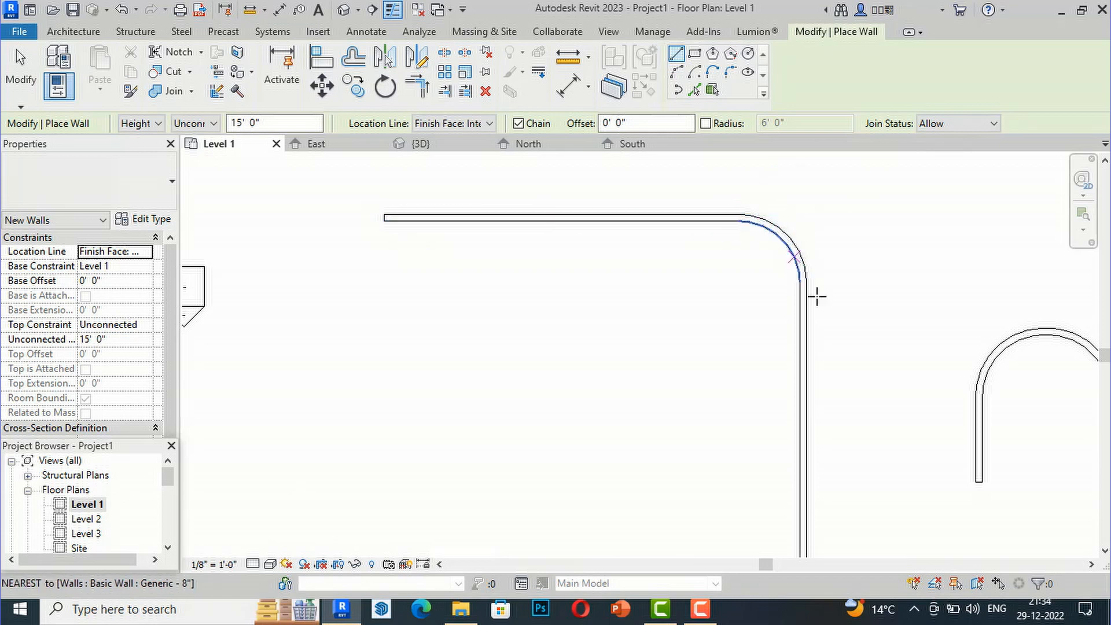
scroll(618, 252, "down", 2)
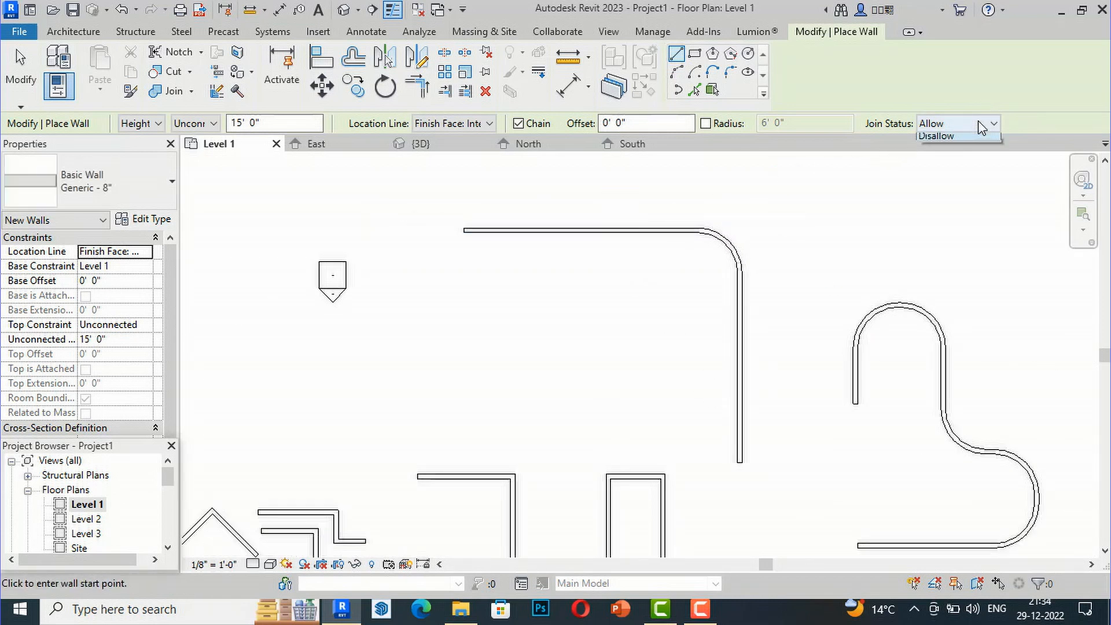
left_click(935, 153)
scroll(717, 364, "down", 3)
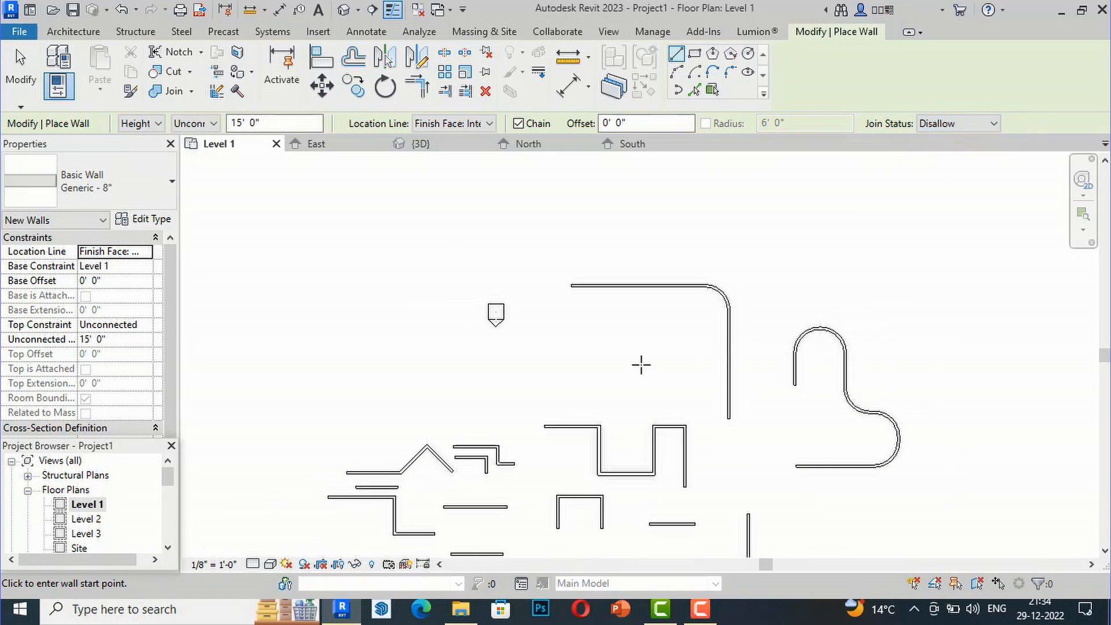
scroll(363, 369, "up", 2)
left_click(356, 358)
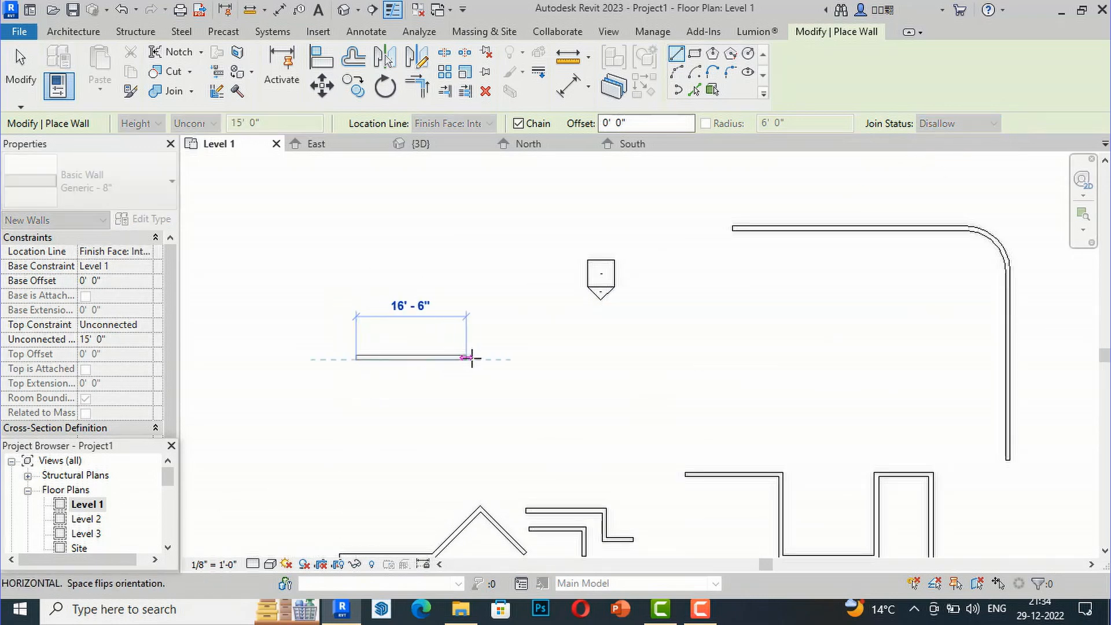
left_click(476, 358)
left_click(478, 454)
left_click(379, 454)
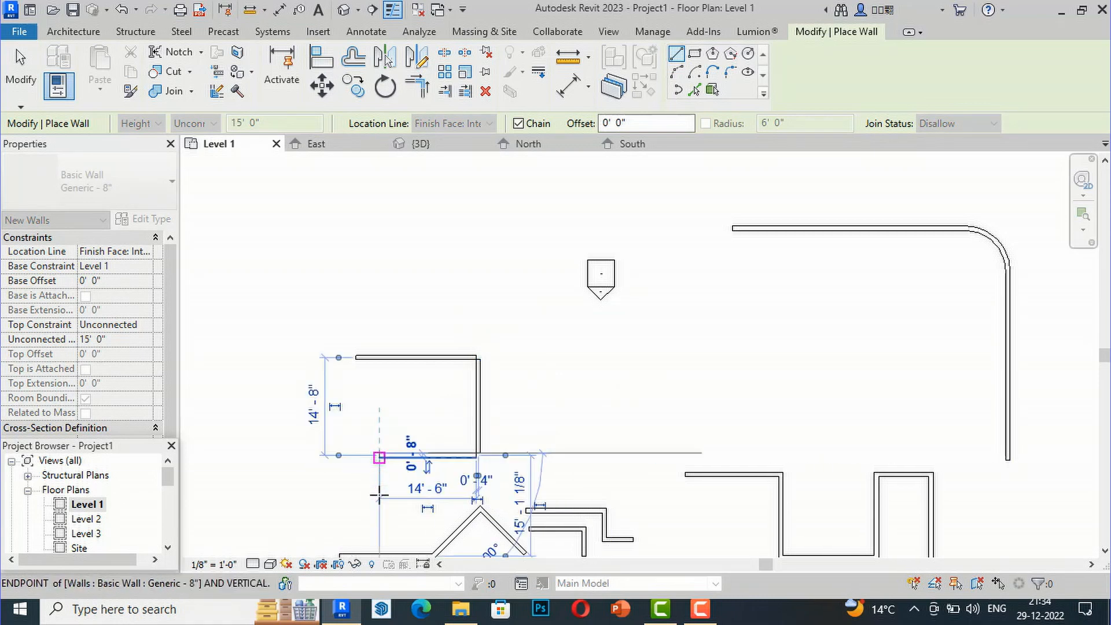
left_click(377, 515)
key("Escape")
Examine up close how the walls meet at the corners of the chain drawn with joins disallowed
scroll(474, 387, "up", 2)
scroll(473, 387, "up", 1)
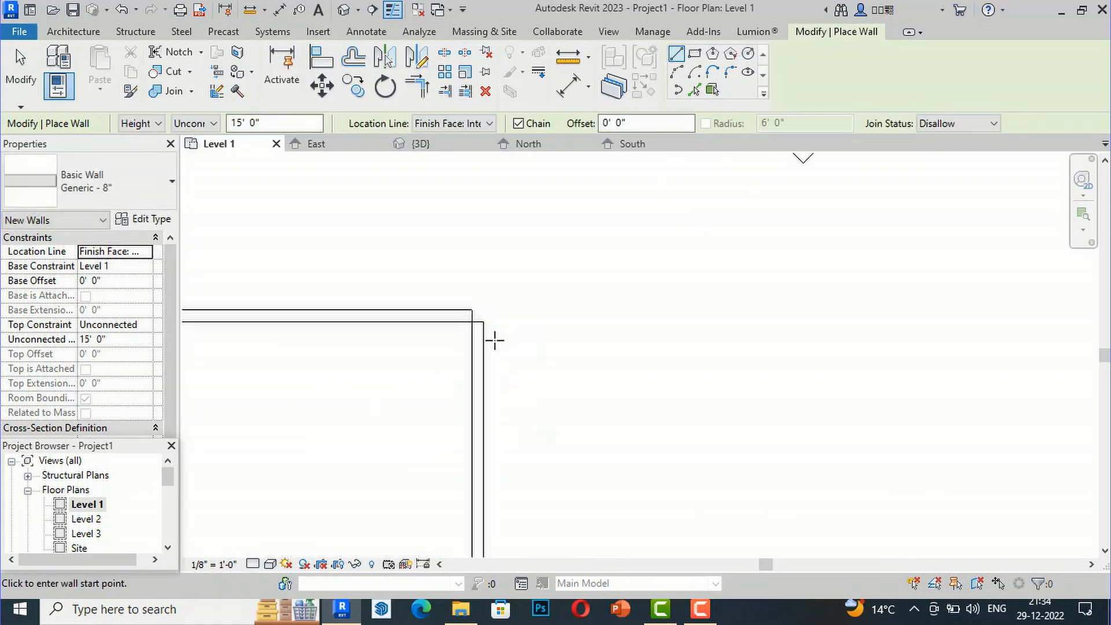
scroll(528, 266, "down", 1)
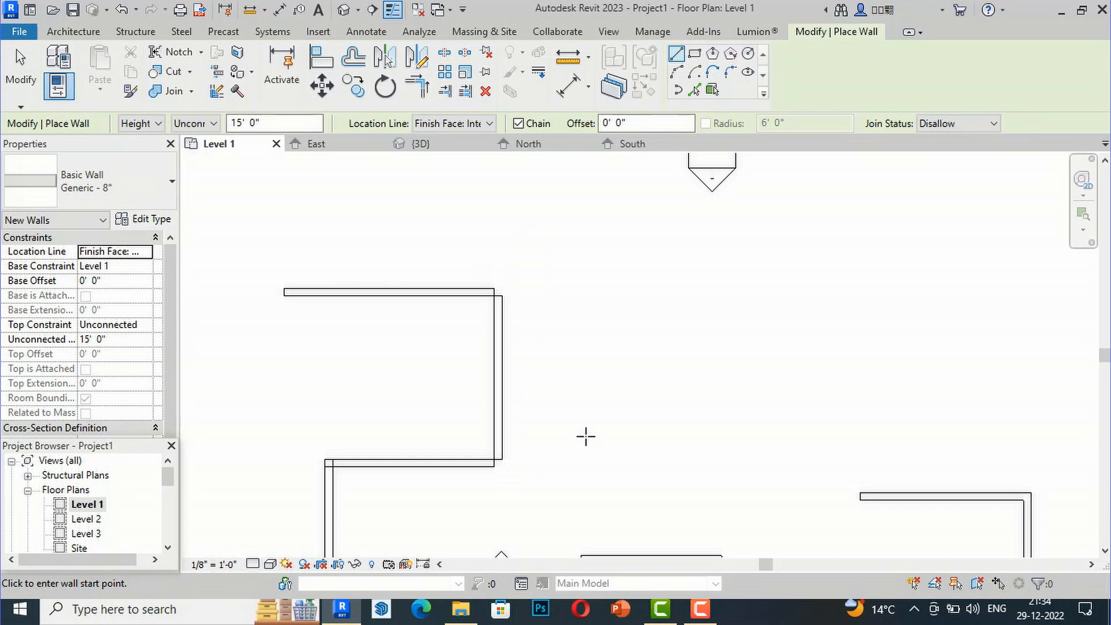
scroll(673, 391, "down", 1)
scroll(542, 437, "up", 1)
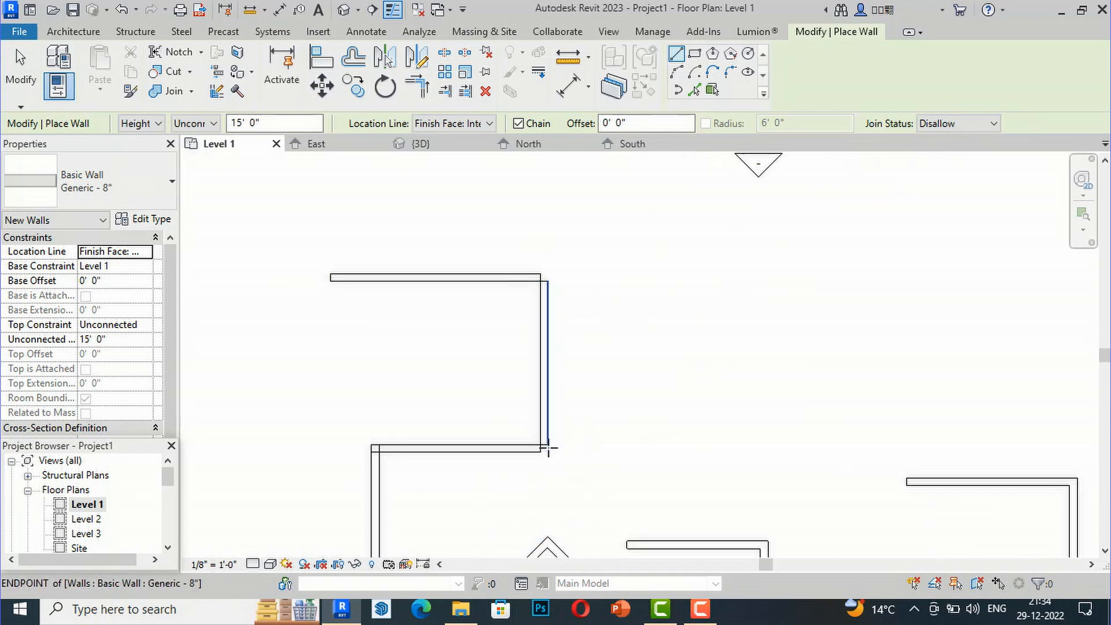
scroll(548, 449, "up", 1)
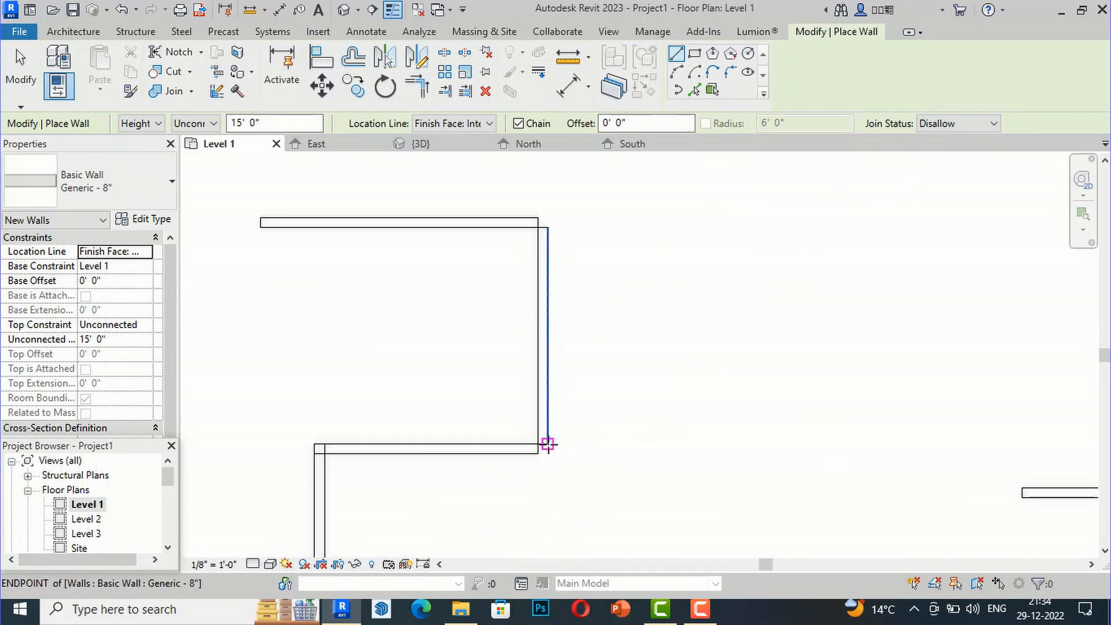
left_click(540, 218)
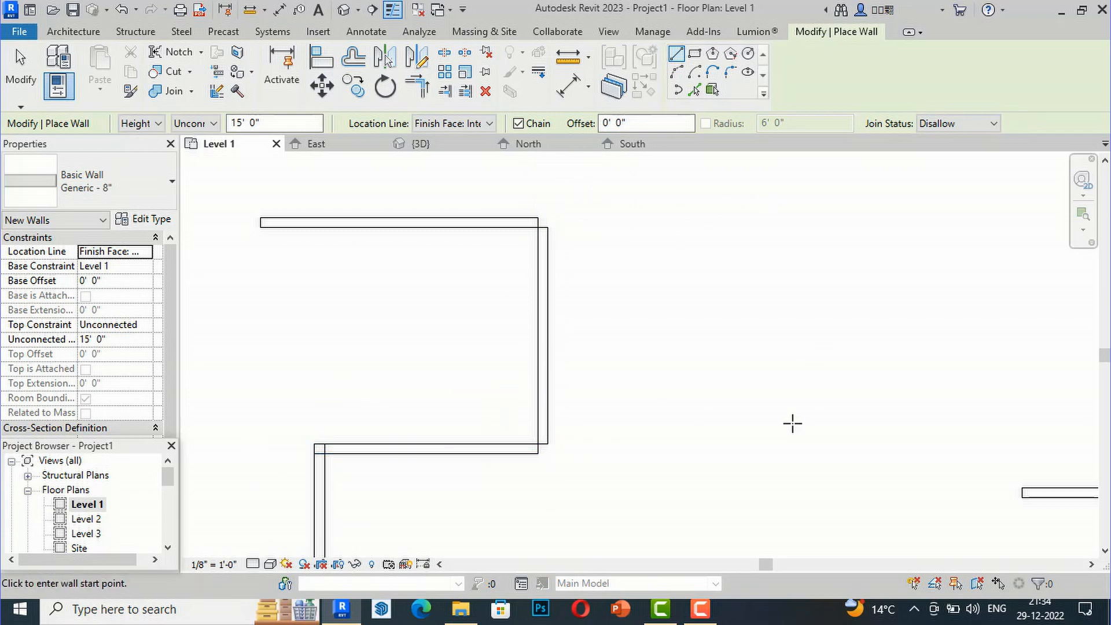
key("Escape")
key("Escape")
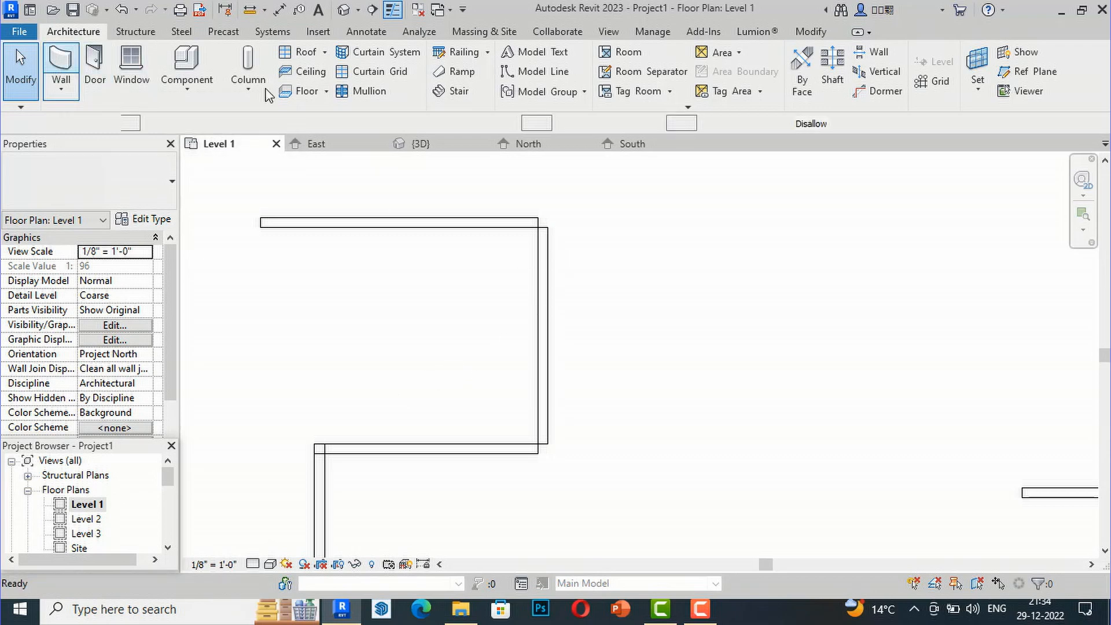
Set the wall join status to Allow and draw a chain of four alternating horizontal and vertical walls east of the disallowed-join chain
left_click(61, 64)
left_click(953, 125)
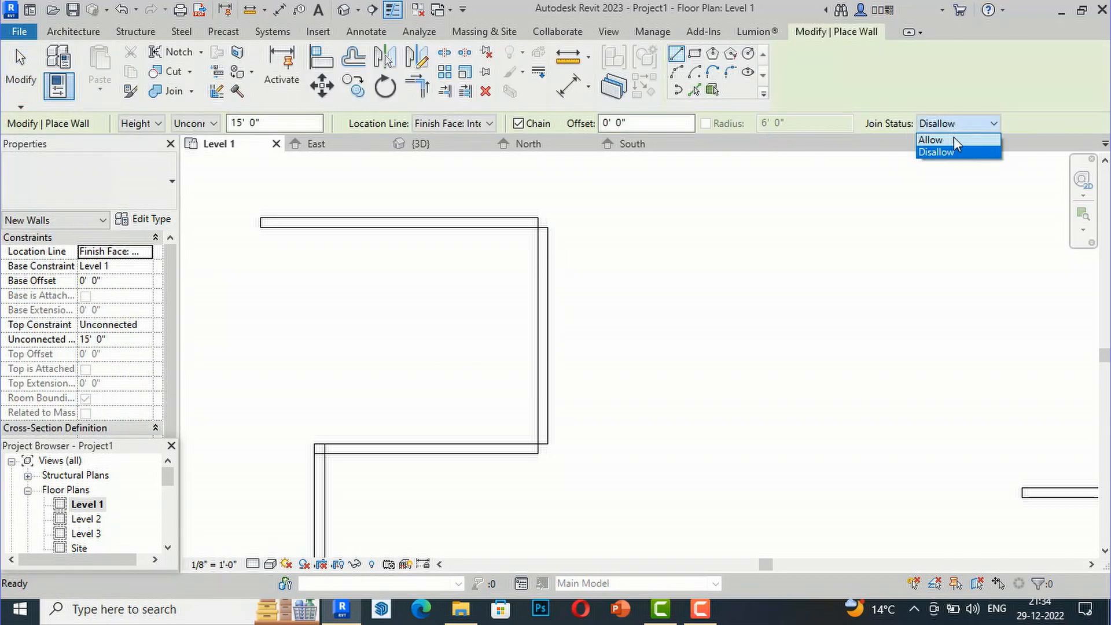
left_click(942, 139)
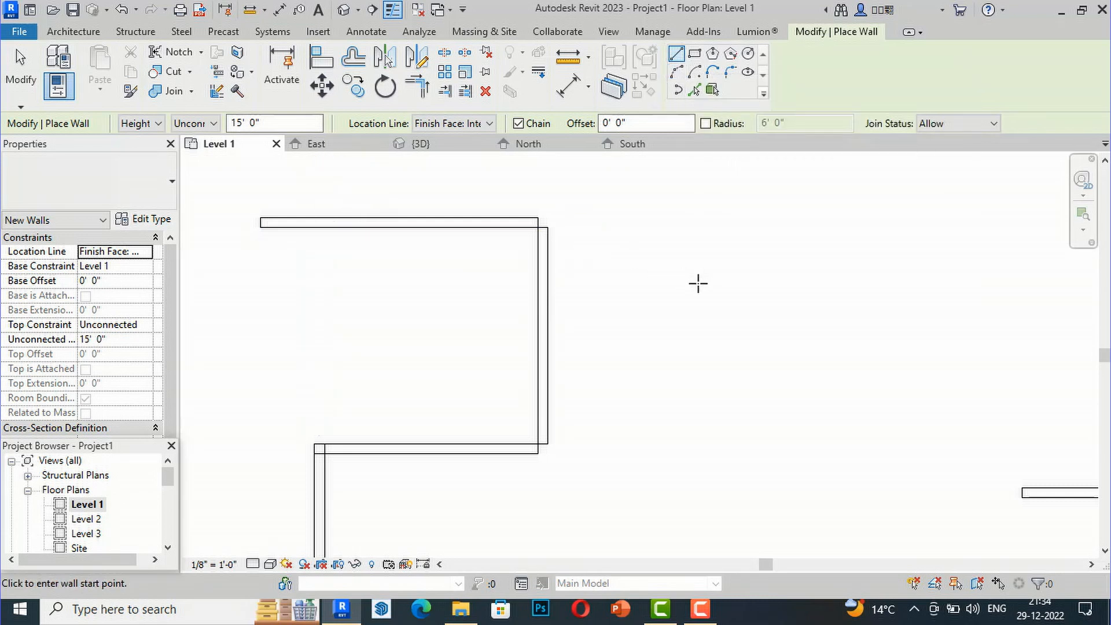
scroll(459, 245, "down", 4)
scroll(808, 246, "up", 1)
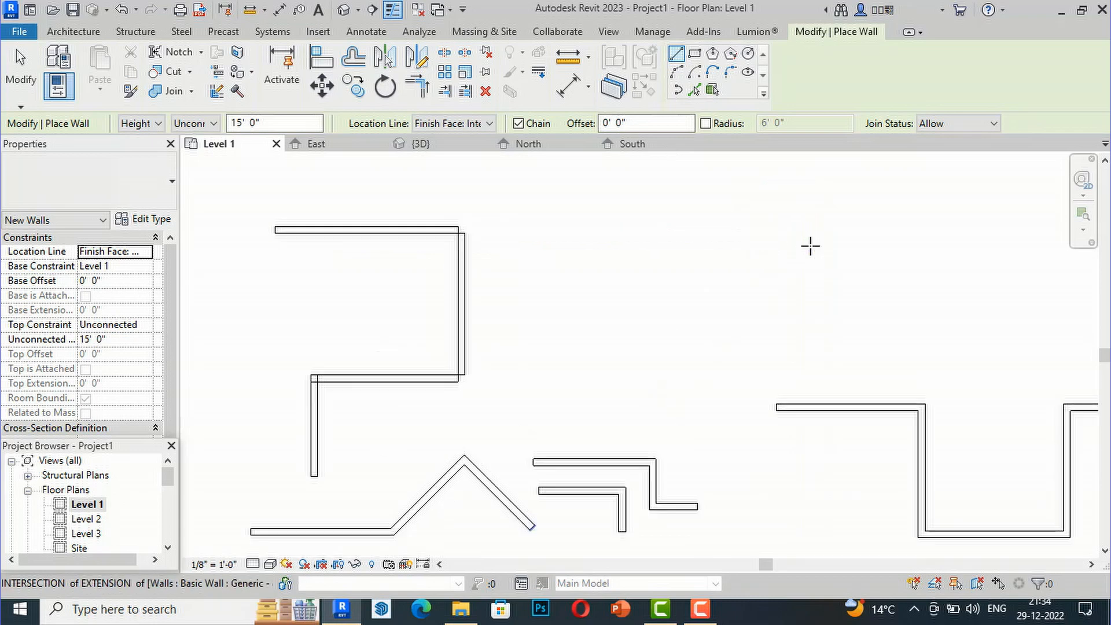
left_click(602, 216)
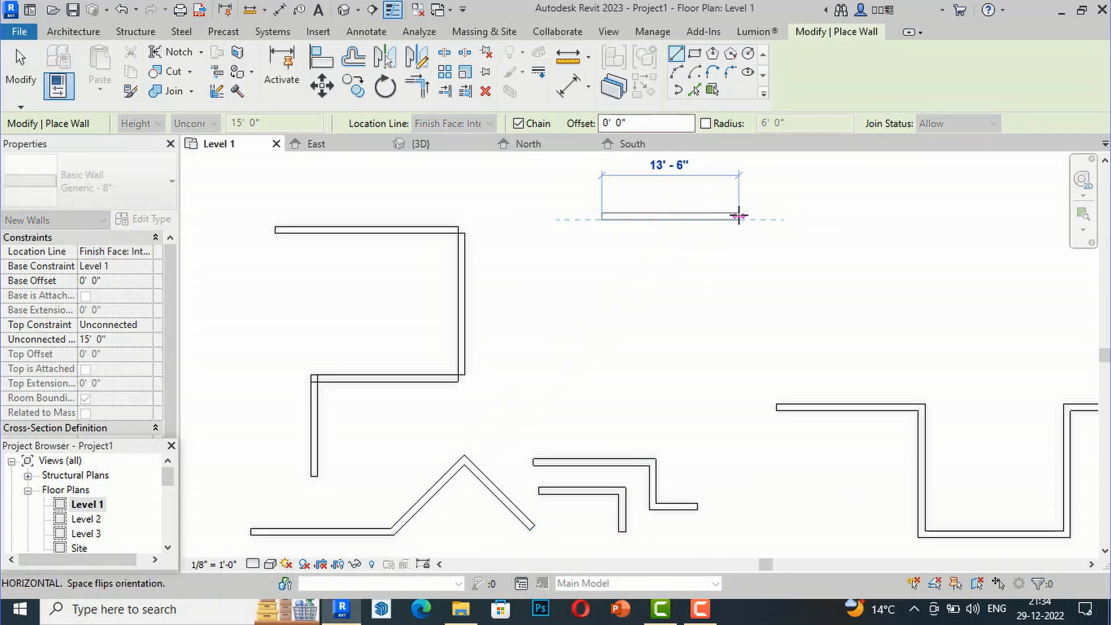
left_click(734, 331)
left_click(740, 366)
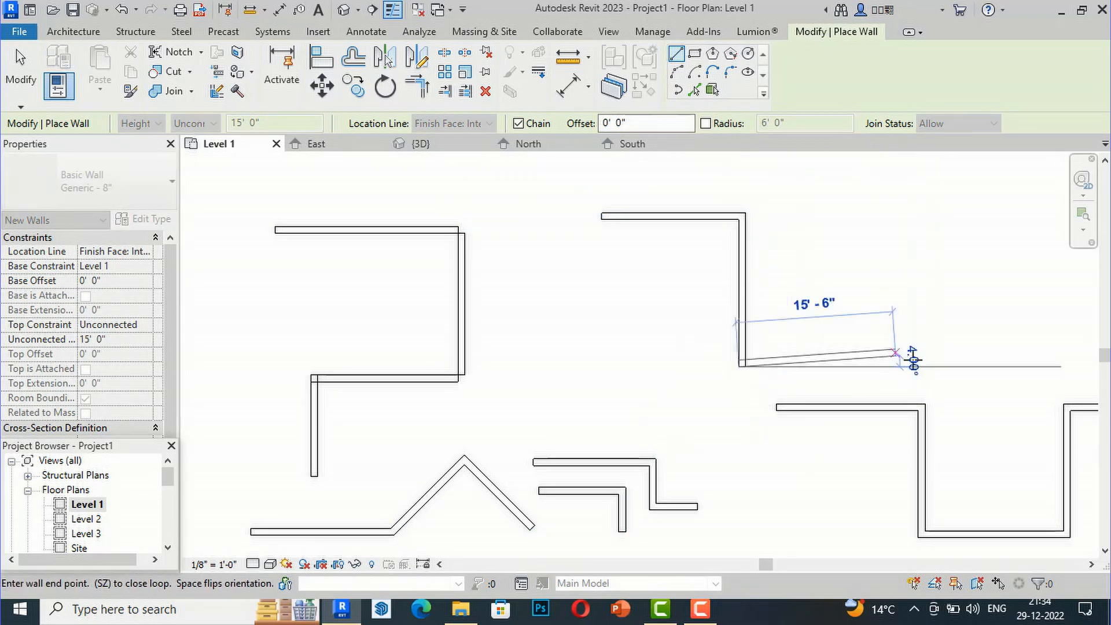
left_click(920, 366)
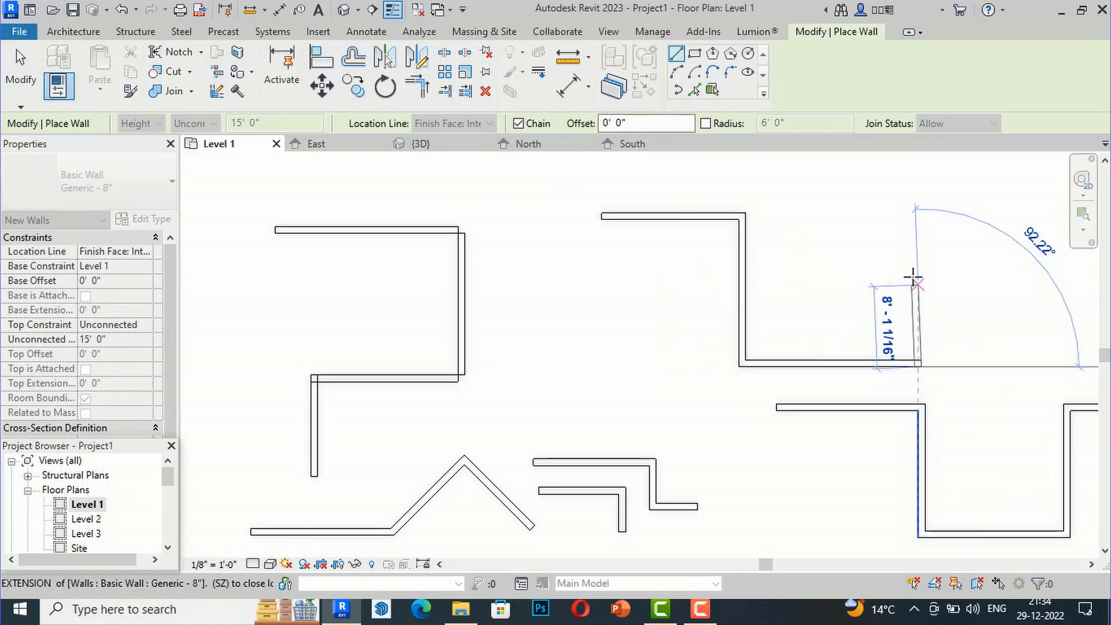
left_click(919, 254)
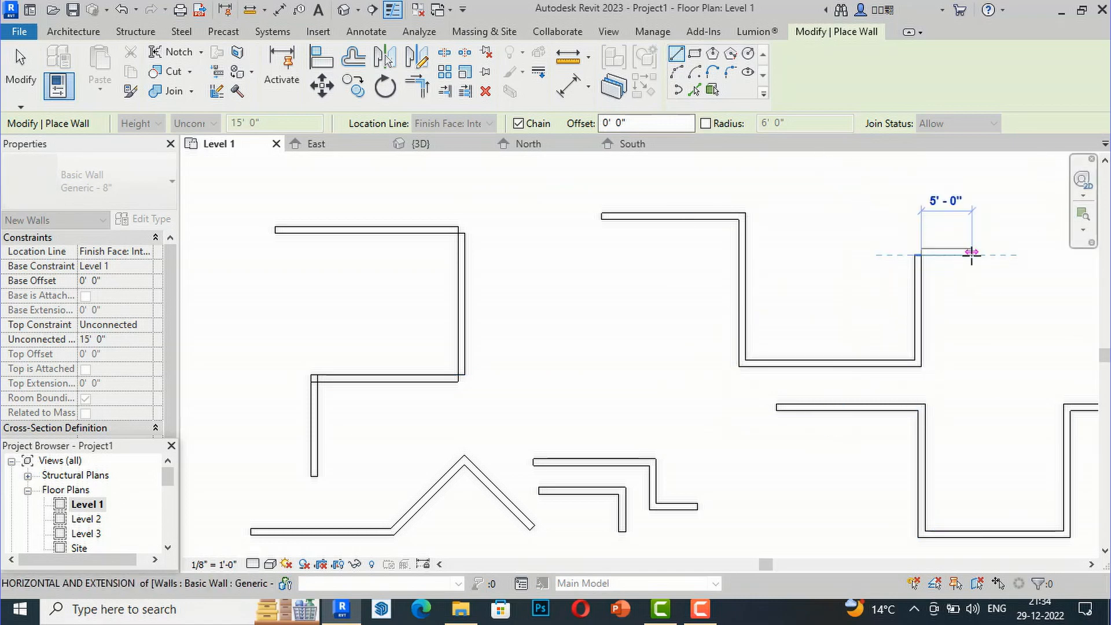
key("Escape")
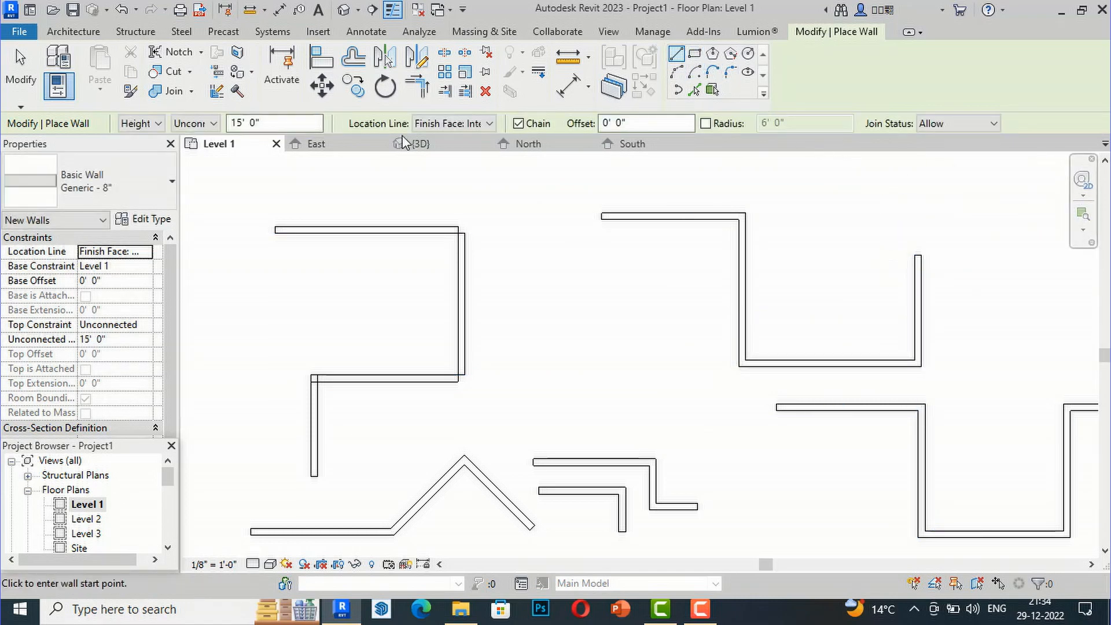
Draw a rectangle of walls about 29' wide and 26' high in the empty area northwest of the existing walls
scroll(359, 303, "down", 2)
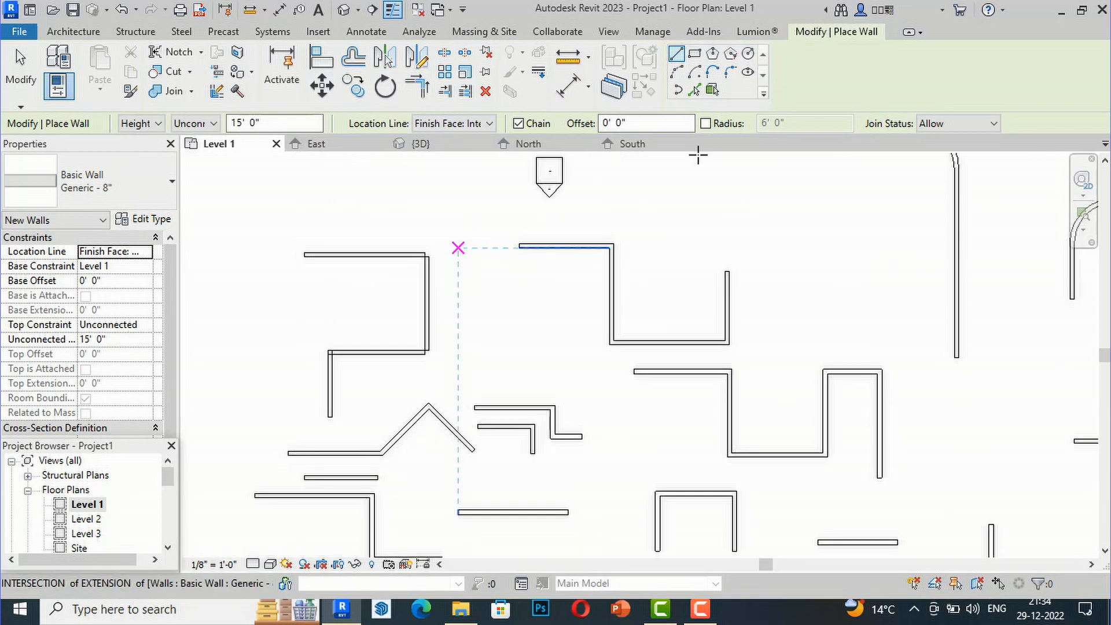
left_click(694, 55)
scroll(558, 347, "down", 3)
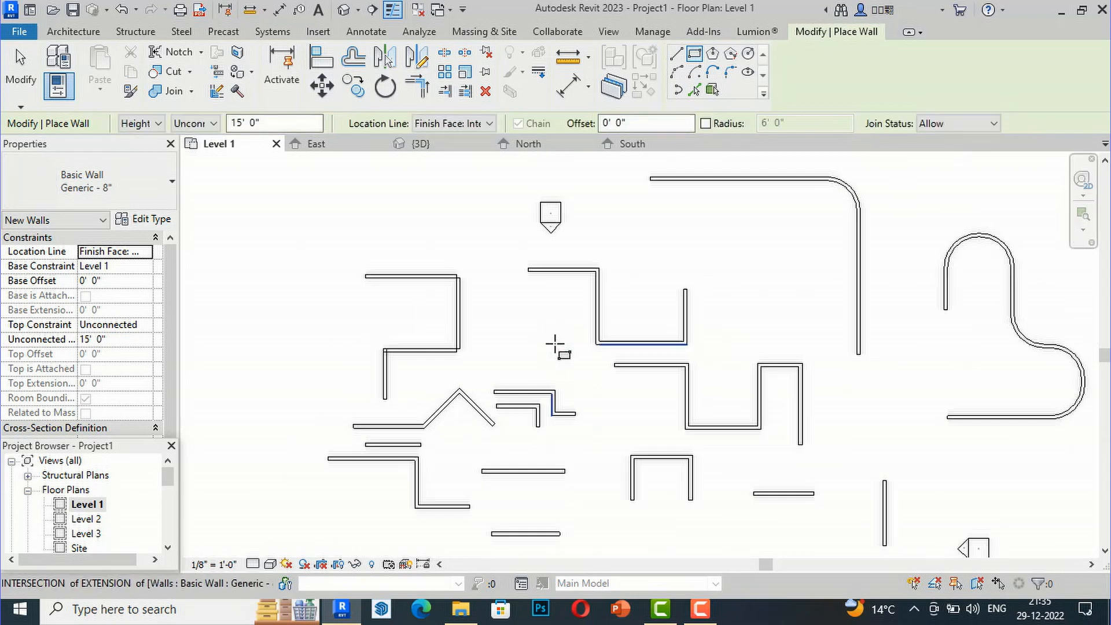
left_click(361, 203)
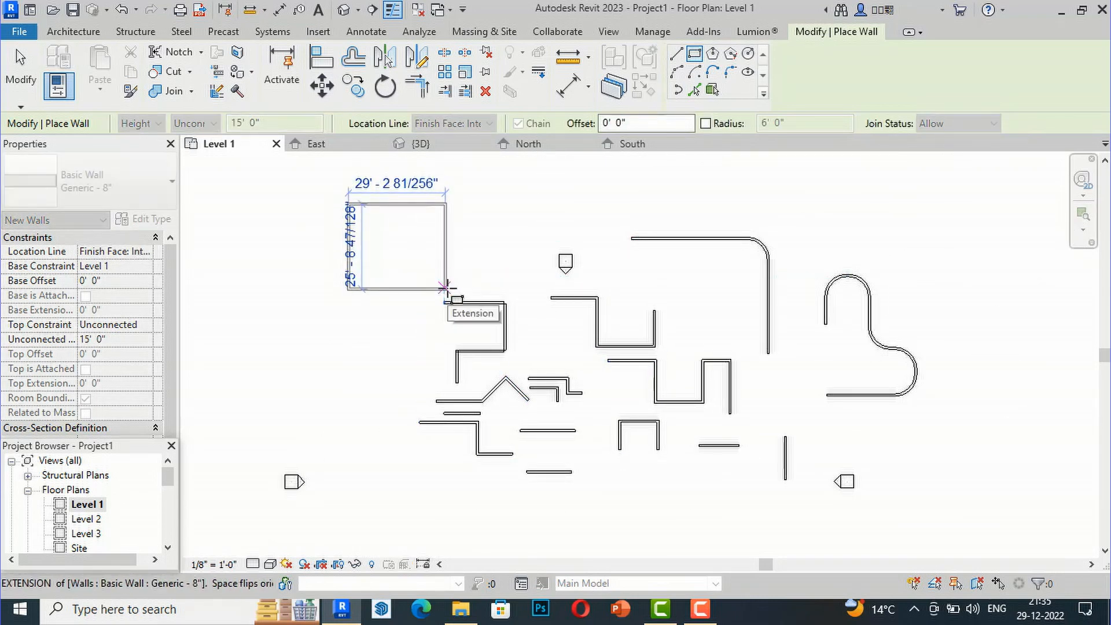
left_click(445, 288)
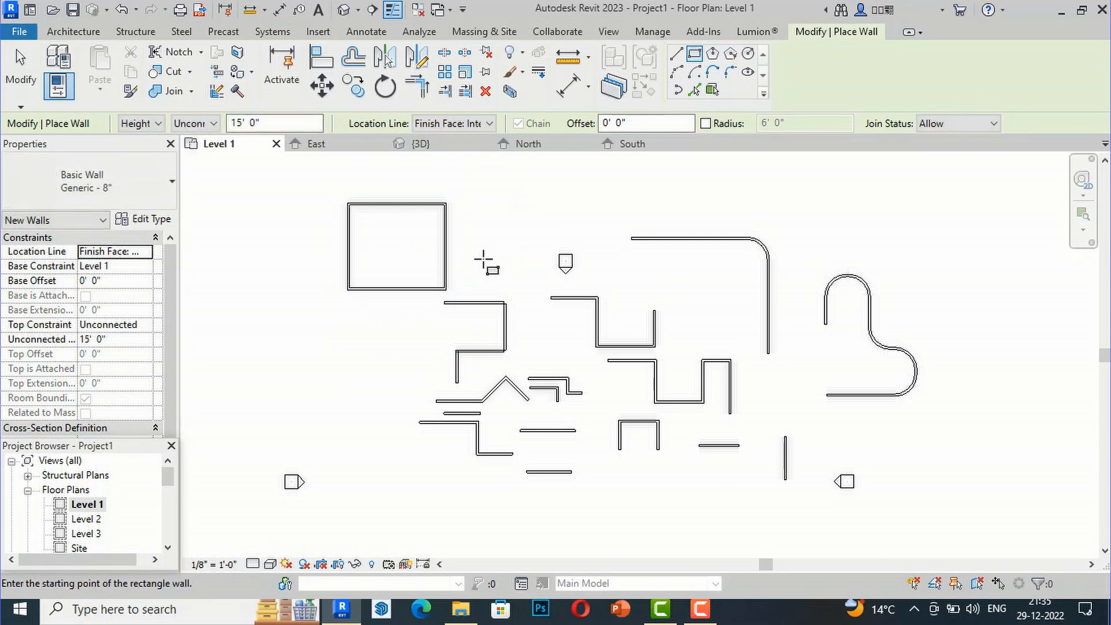
key("Escape")
key("Escape")
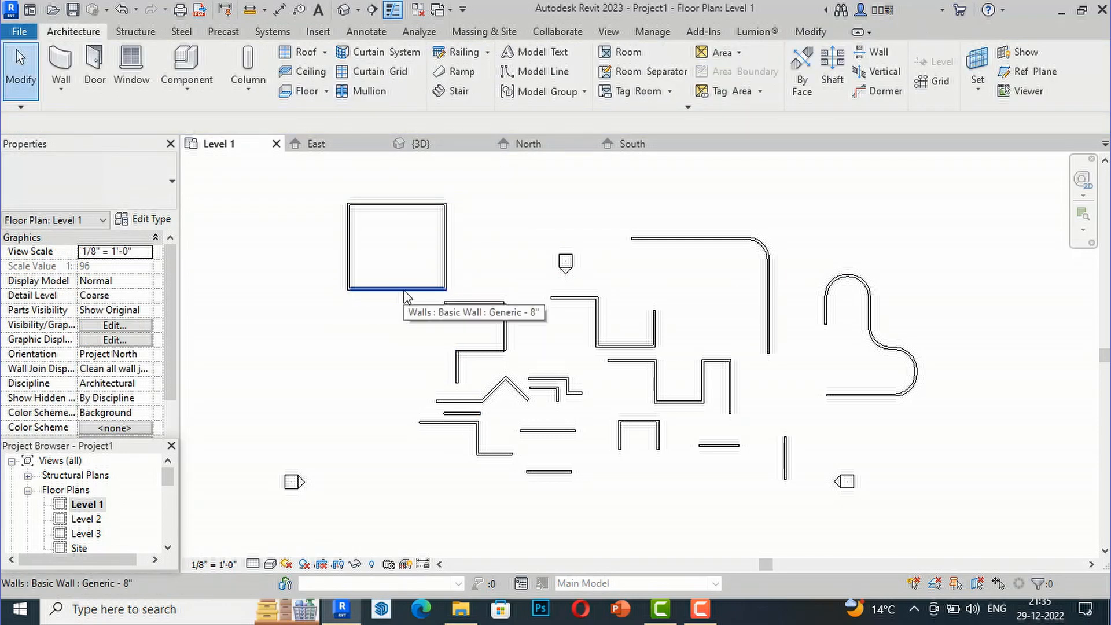
Set the distance from the rectangle's south wall to the top wall of the disallowed-join chain to 9'
left_click(405, 292)
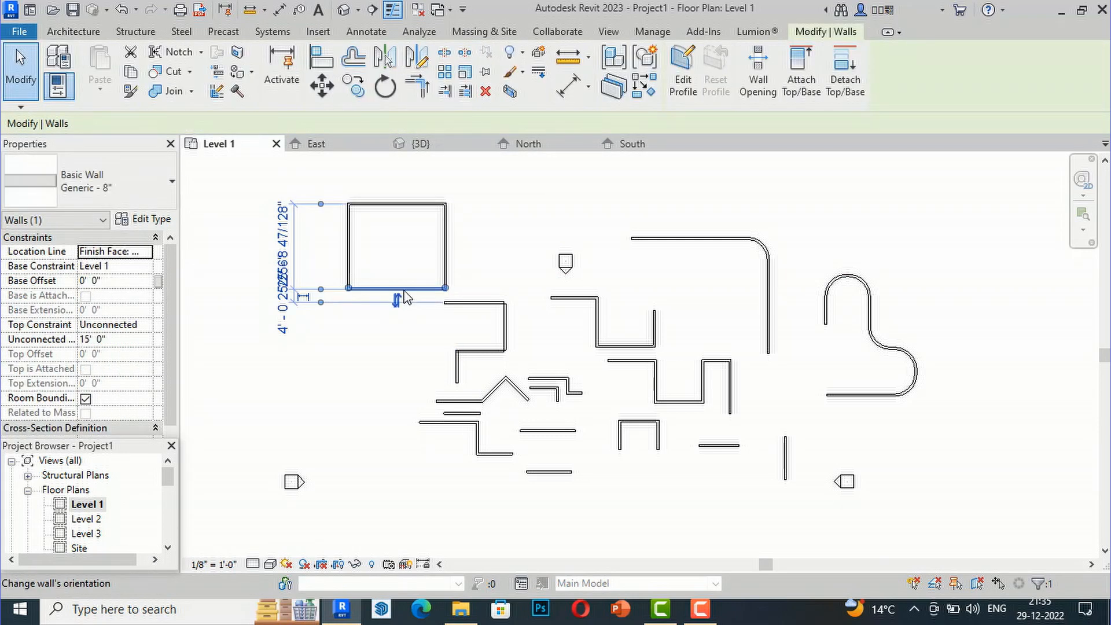
scroll(281, 278, "up", 2)
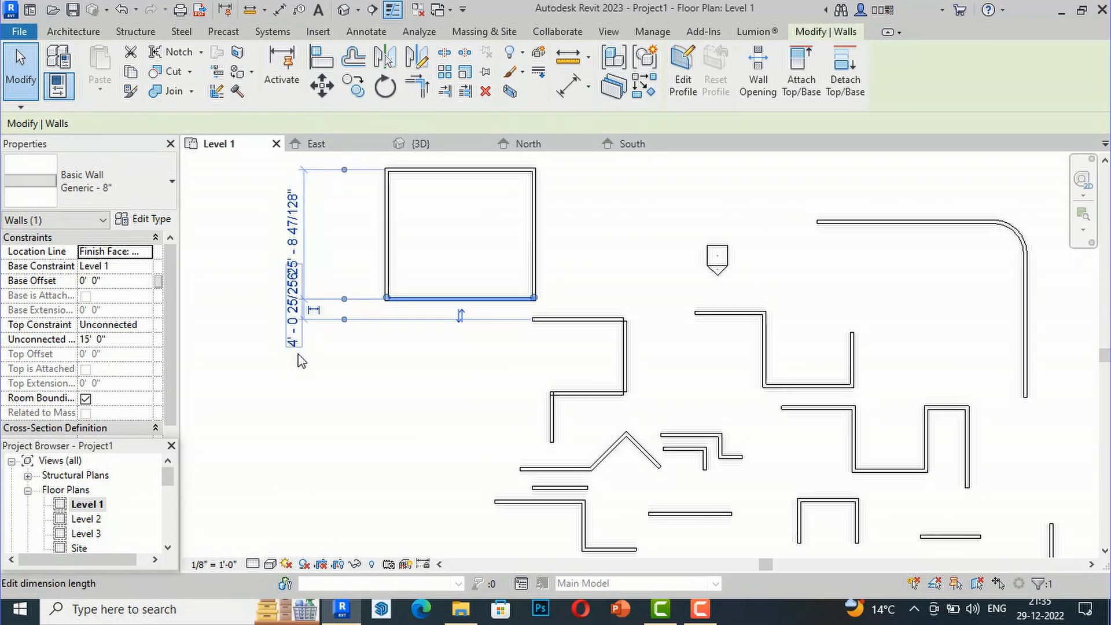
left_click(293, 292)
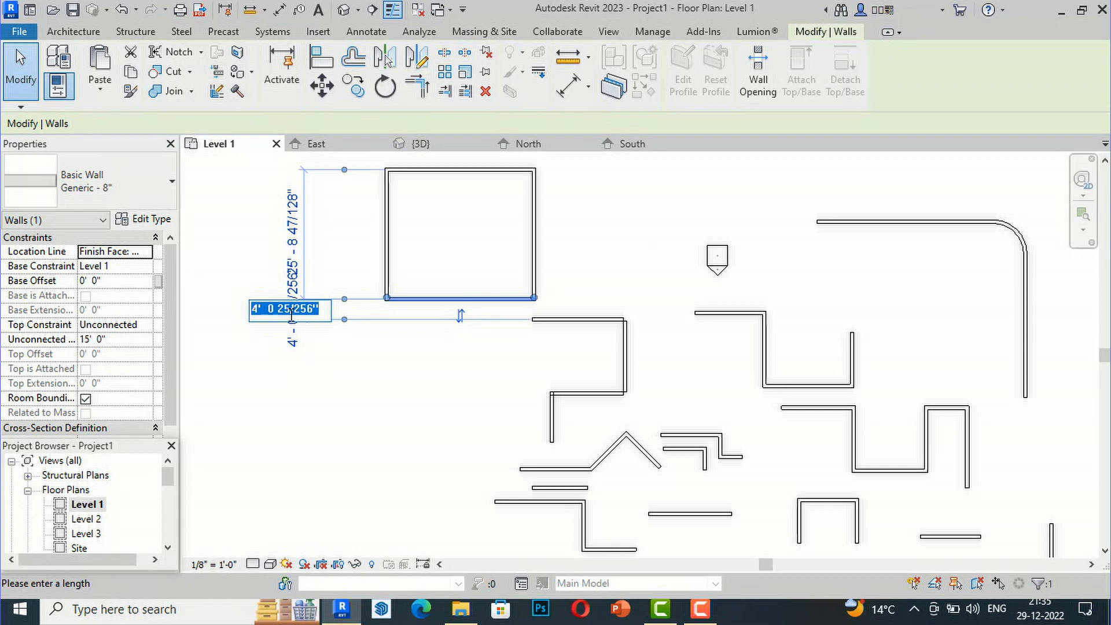
type("9")
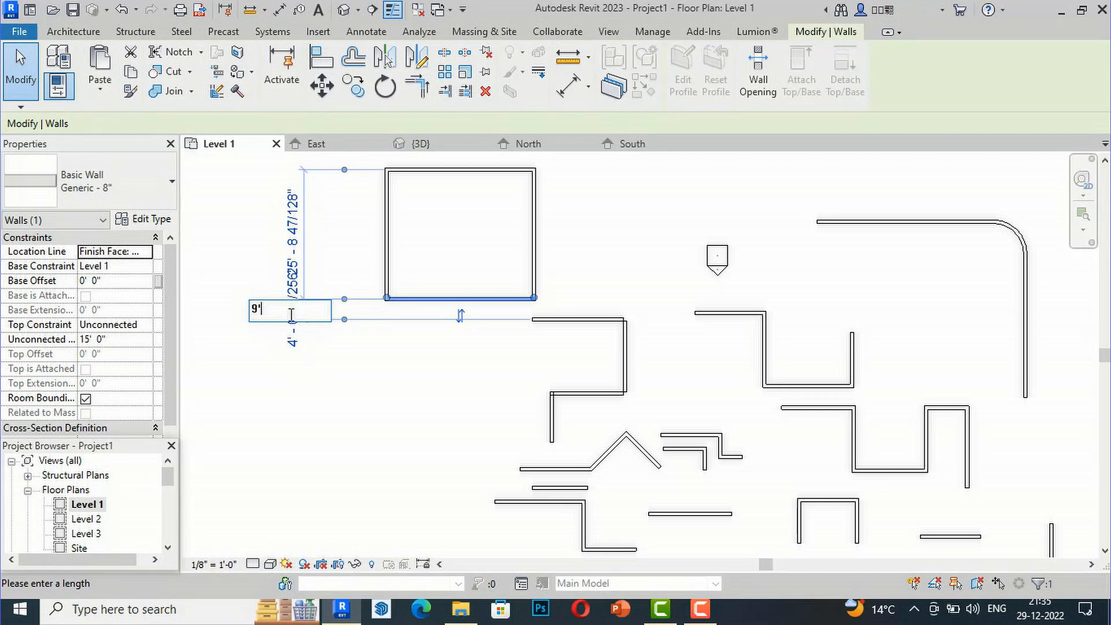
key("Return")
left_click(367, 404)
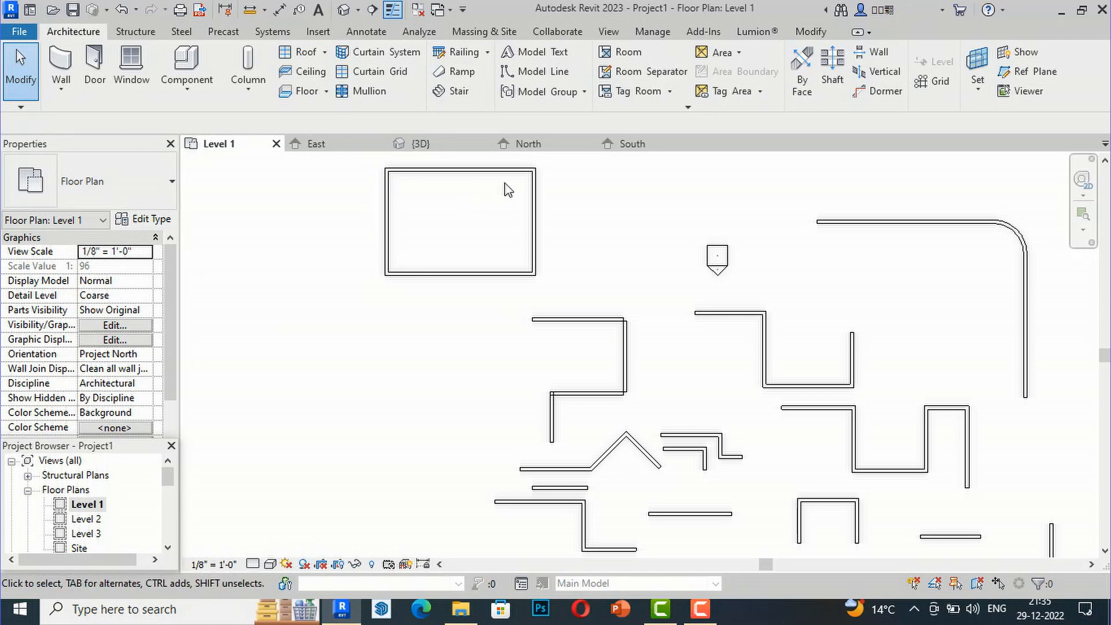
Move the rectangle's east wall by setting its distance from the west wall to 23'
left_click(492, 175)
scroll(461, 318, "down", 1)
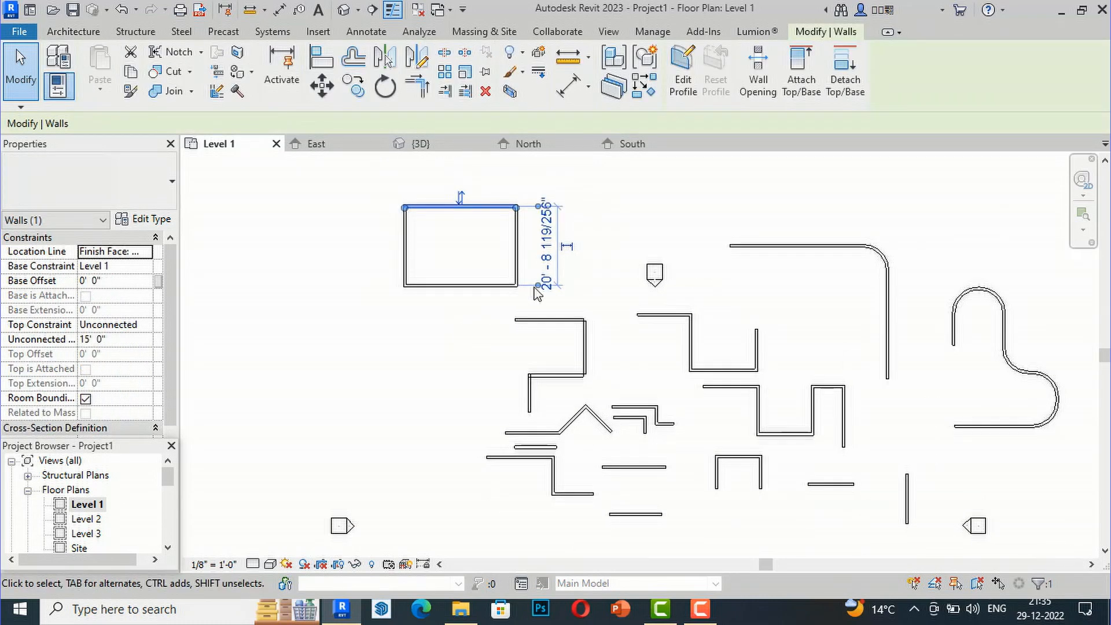
left_click(518, 246)
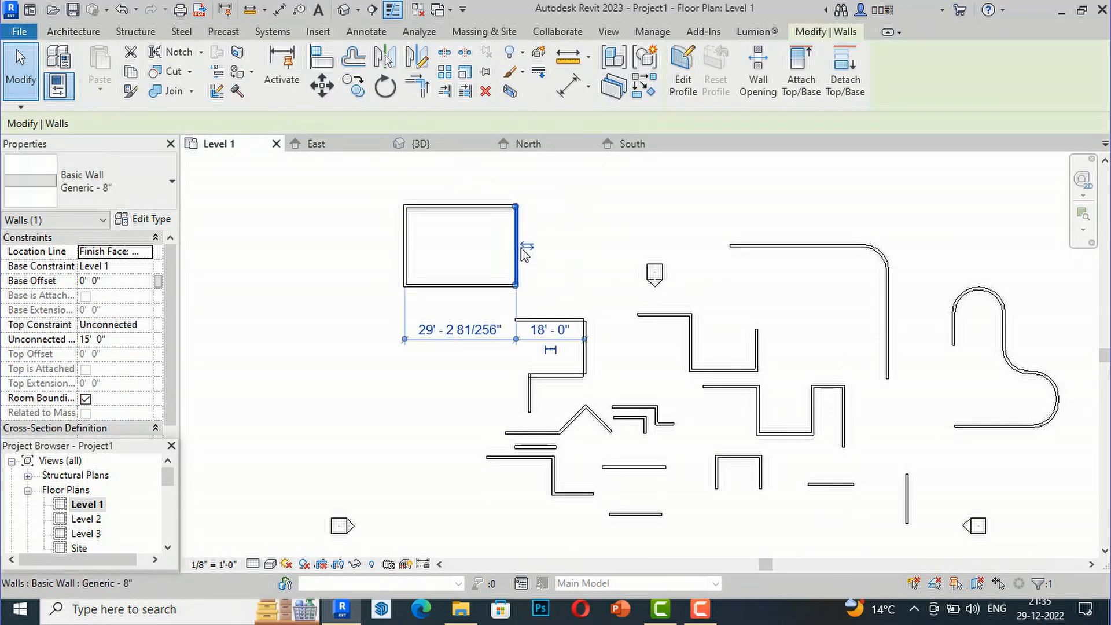
left_click(461, 333)
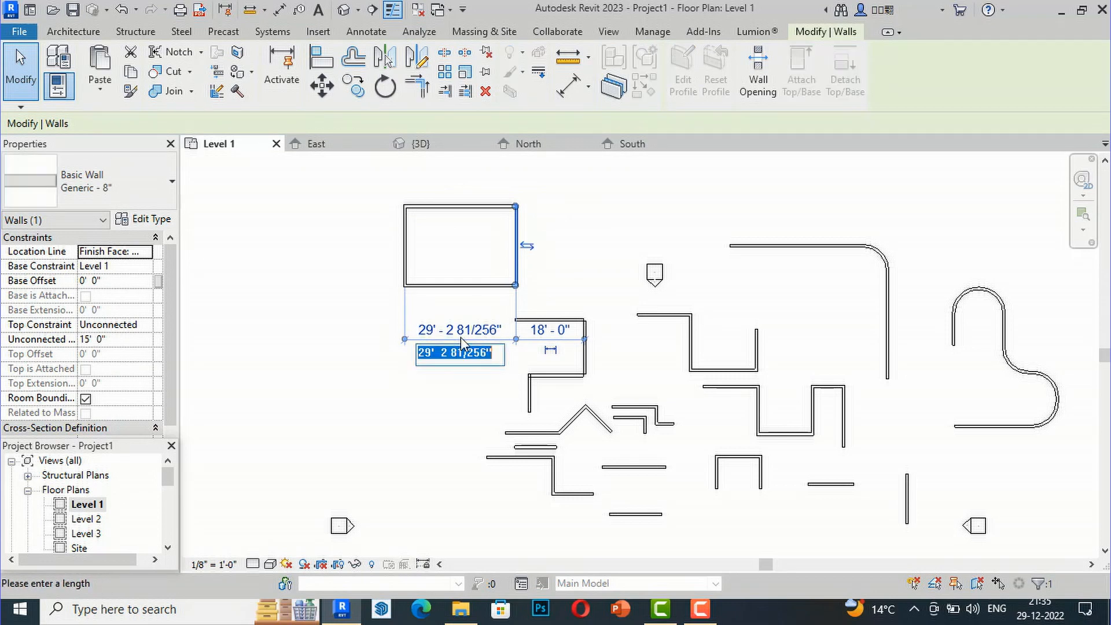
type("3")
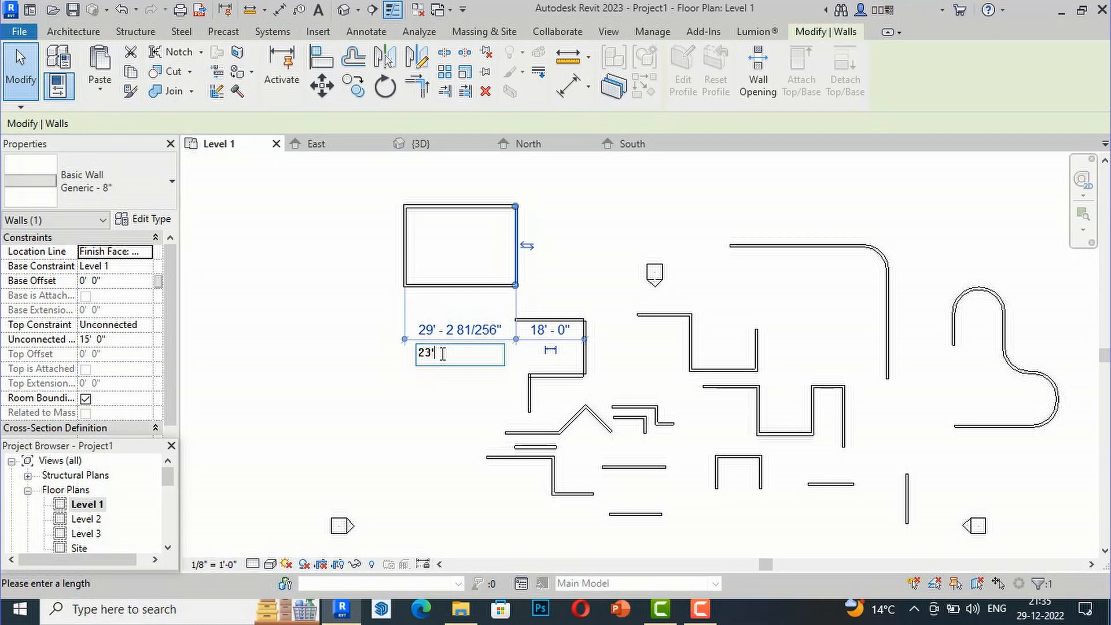
key("Return")
key("Escape")
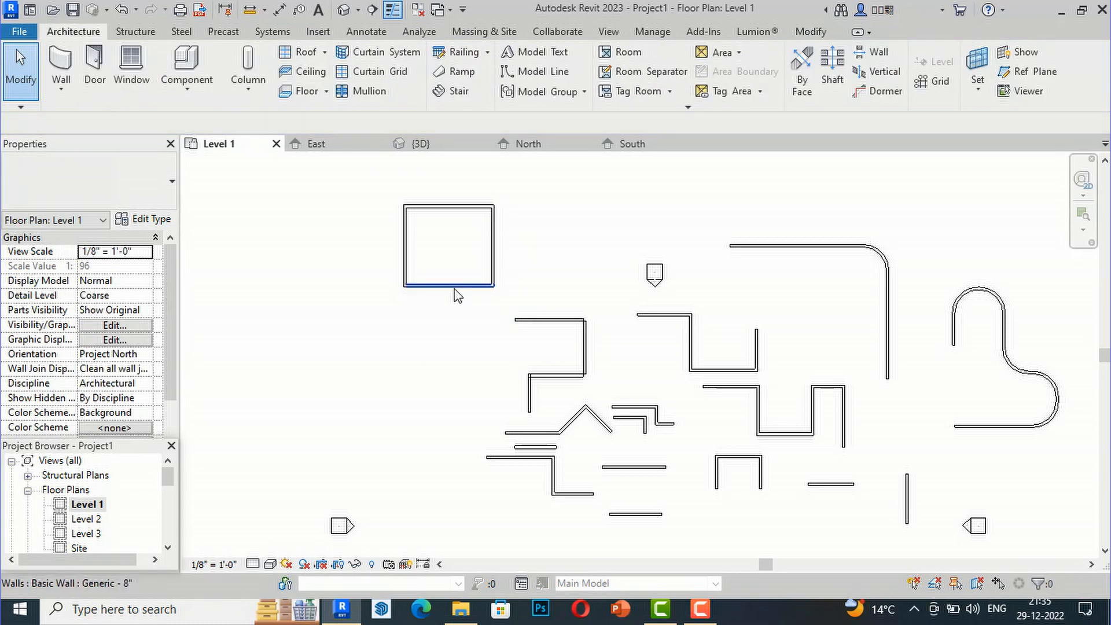
Measure the rectangle's inside width by shifting the west wall's temporary dimension witness lines to the inner faces of both side walls
left_click(458, 296)
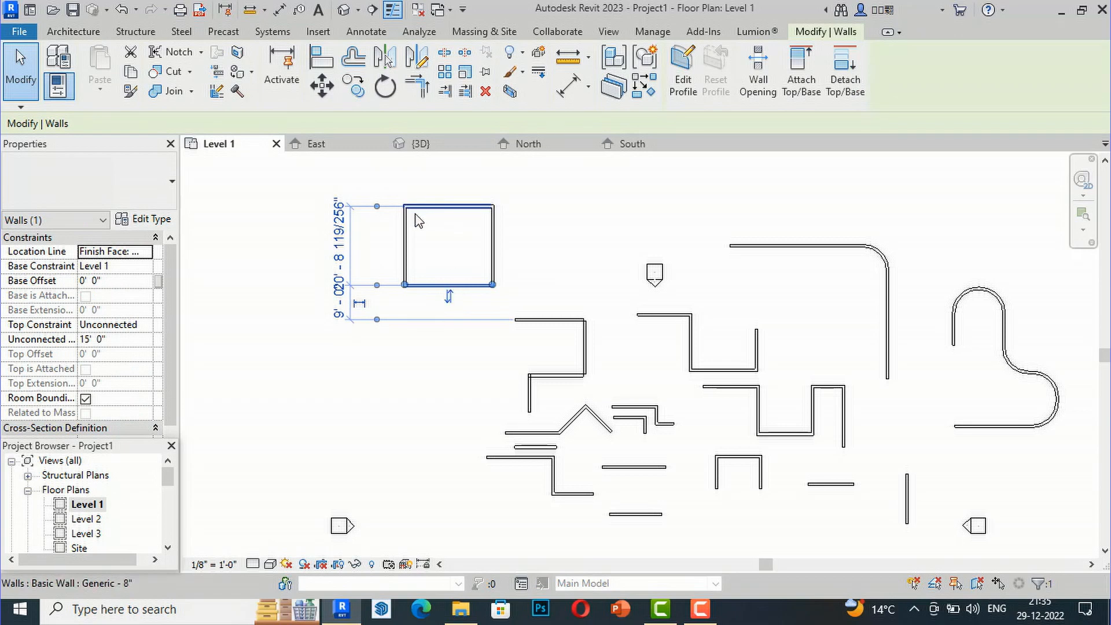
left_click(404, 244)
scroll(442, 385, "down", 2)
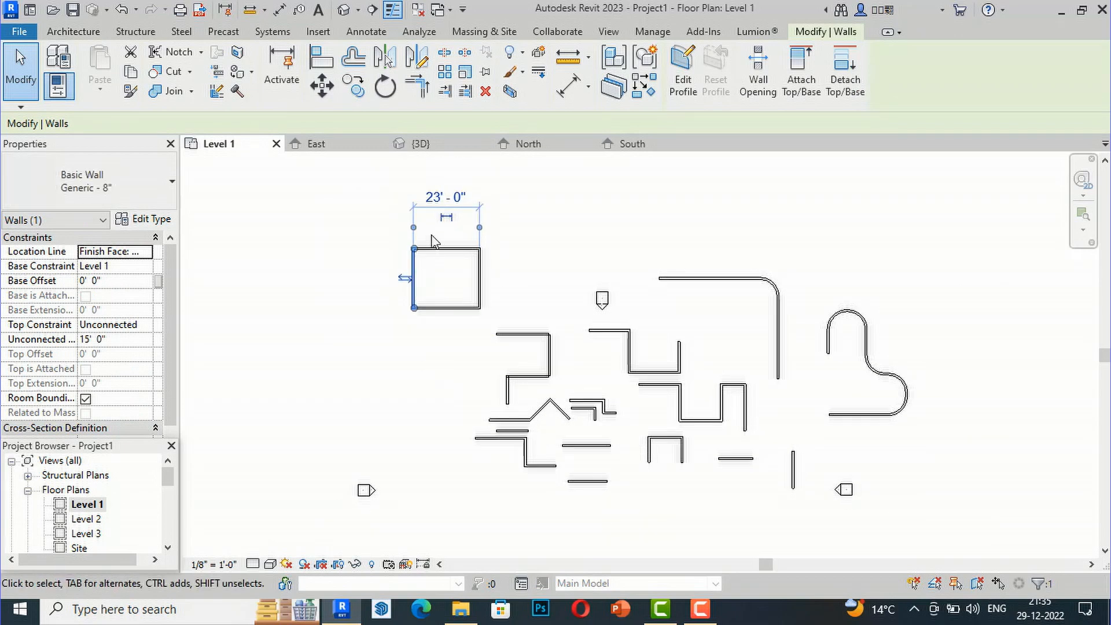
scroll(450, 179, "up", 2)
scroll(484, 225, "up", 2)
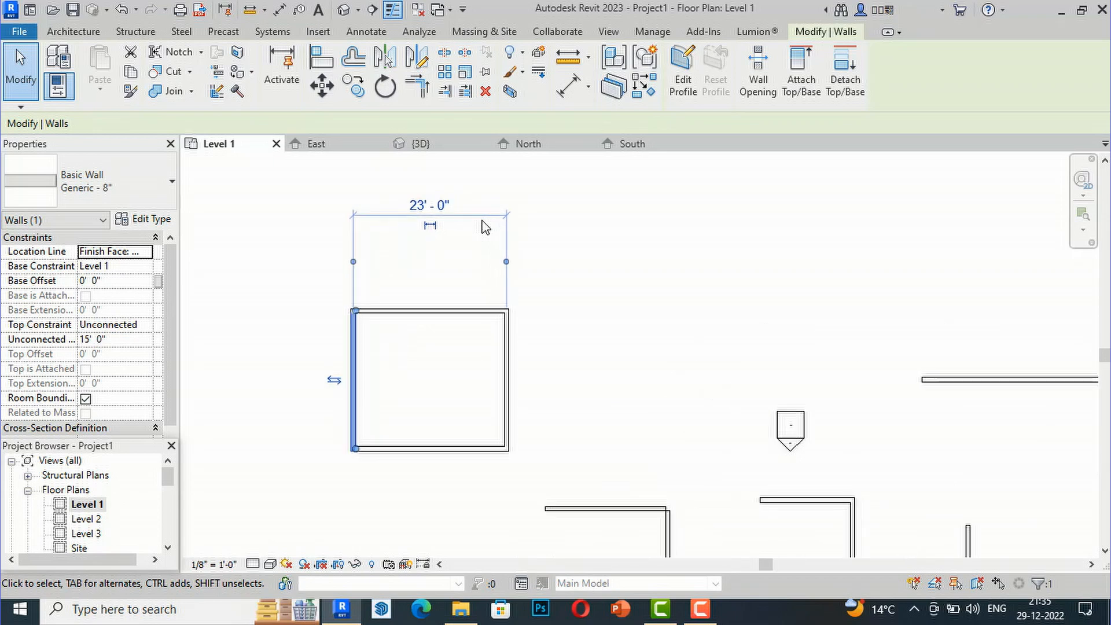
scroll(464, 317, "up", 3)
scroll(424, 377, "down", 2)
scroll(486, 344, "up", 2)
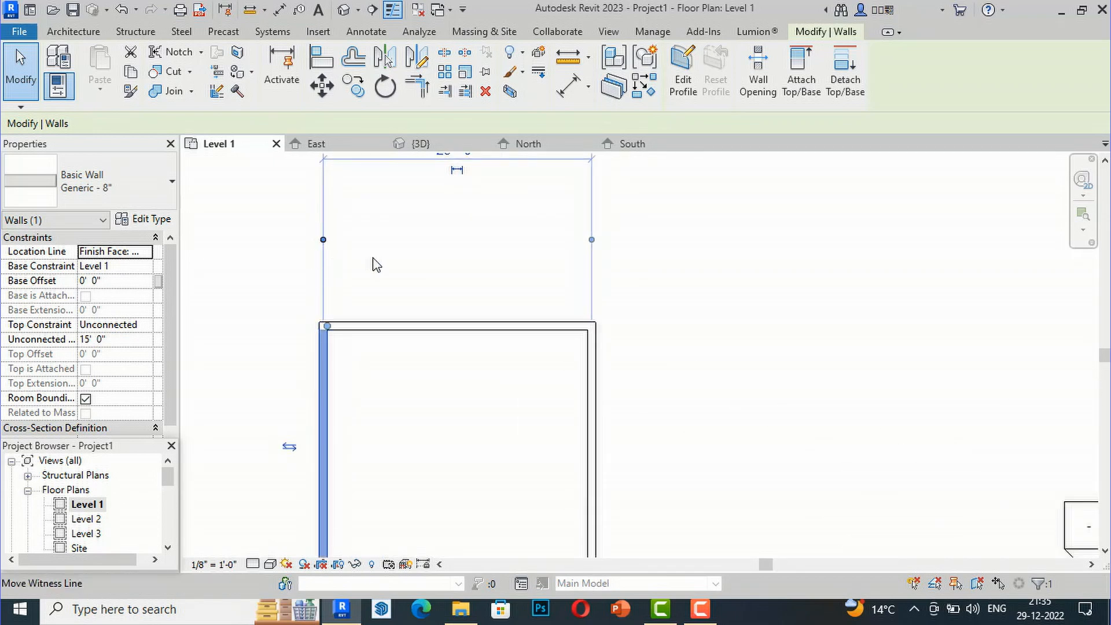
scroll(523, 276, "down", 1)
scroll(522, 276, "down", 1)
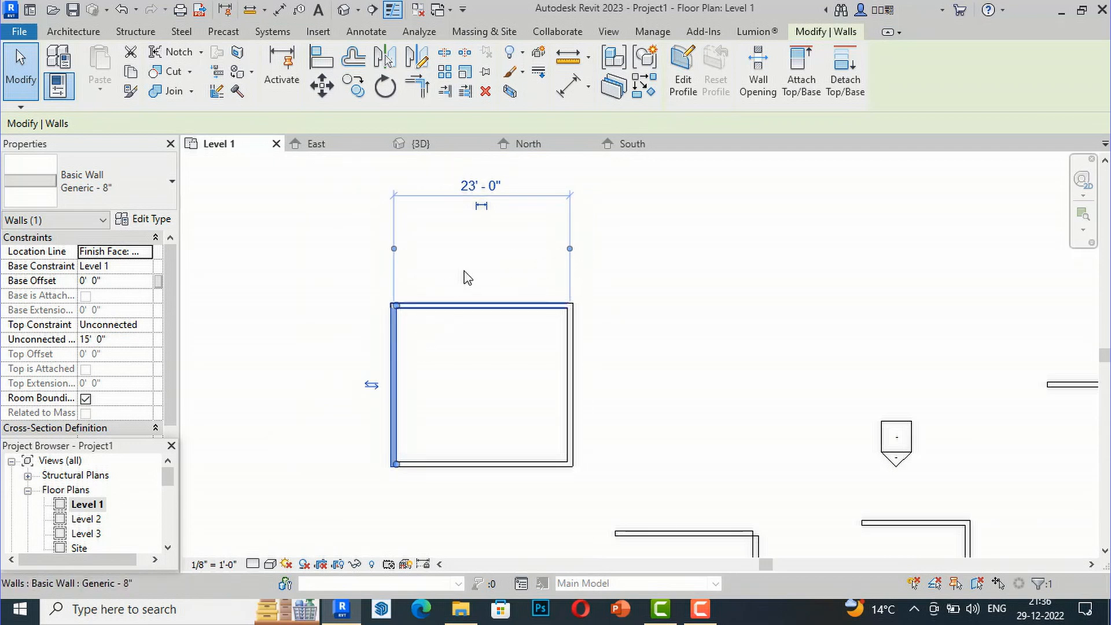
scroll(476, 260, "up", 1)
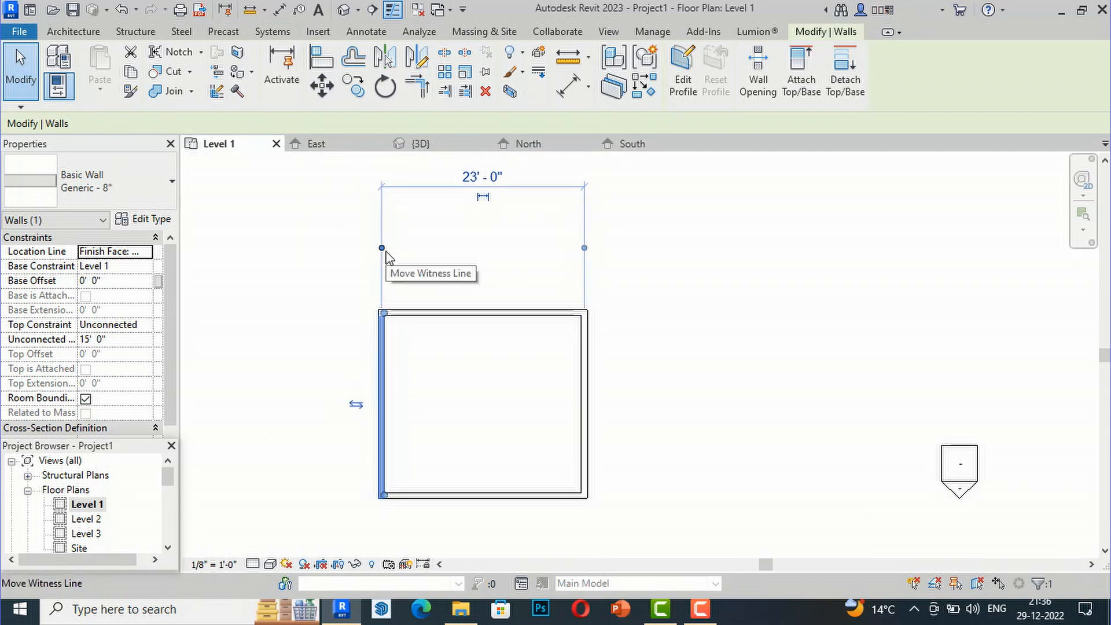
scroll(388, 312, "up", 2)
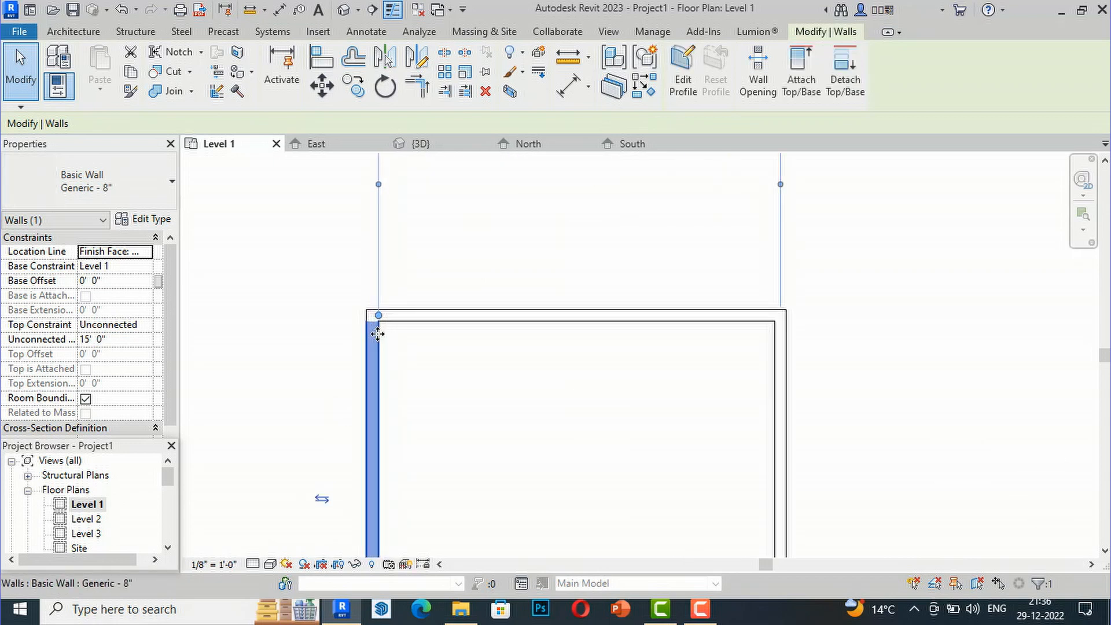
scroll(405, 373, "down", 2)
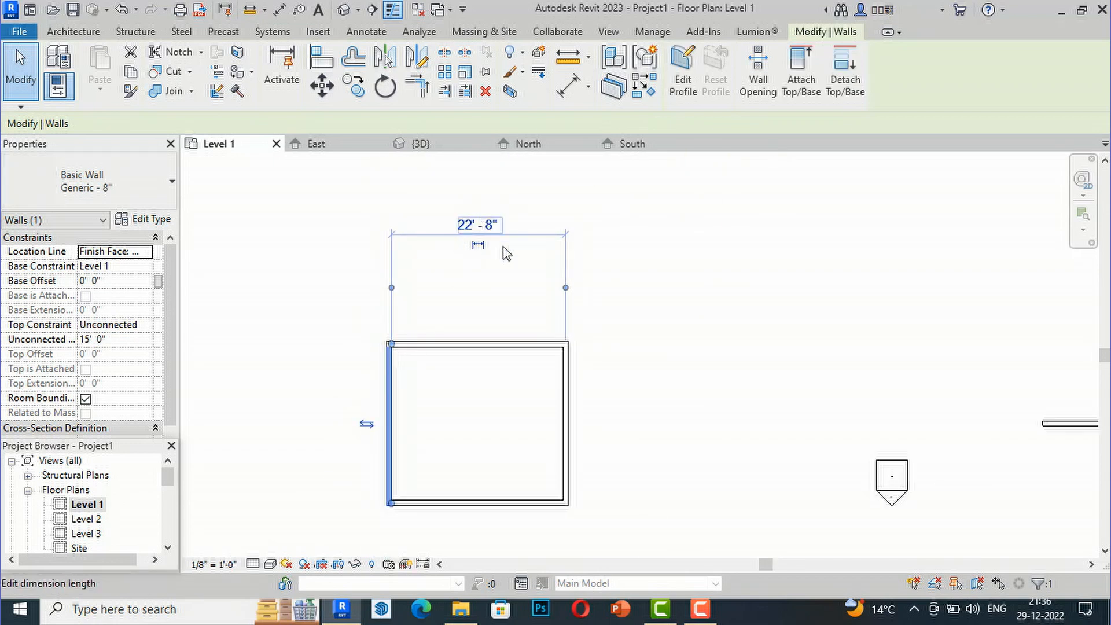
left_click(566, 290)
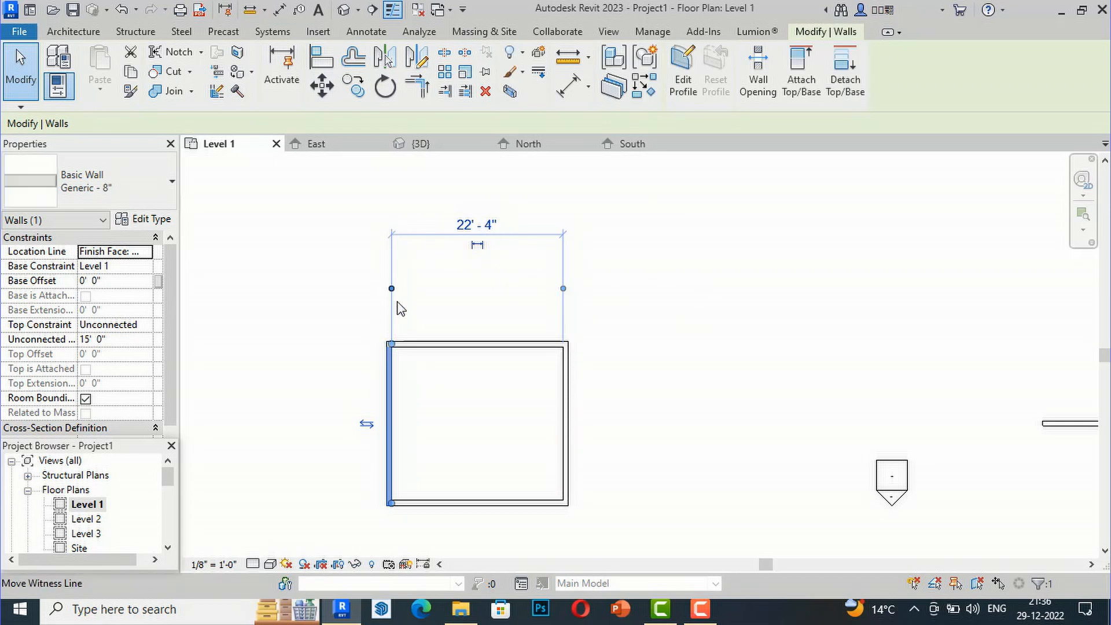
Measure the rectangle's overall width by moving both witness lines of the temporary dimension to the outer faces of the side walls
scroll(473, 235, "up", 2)
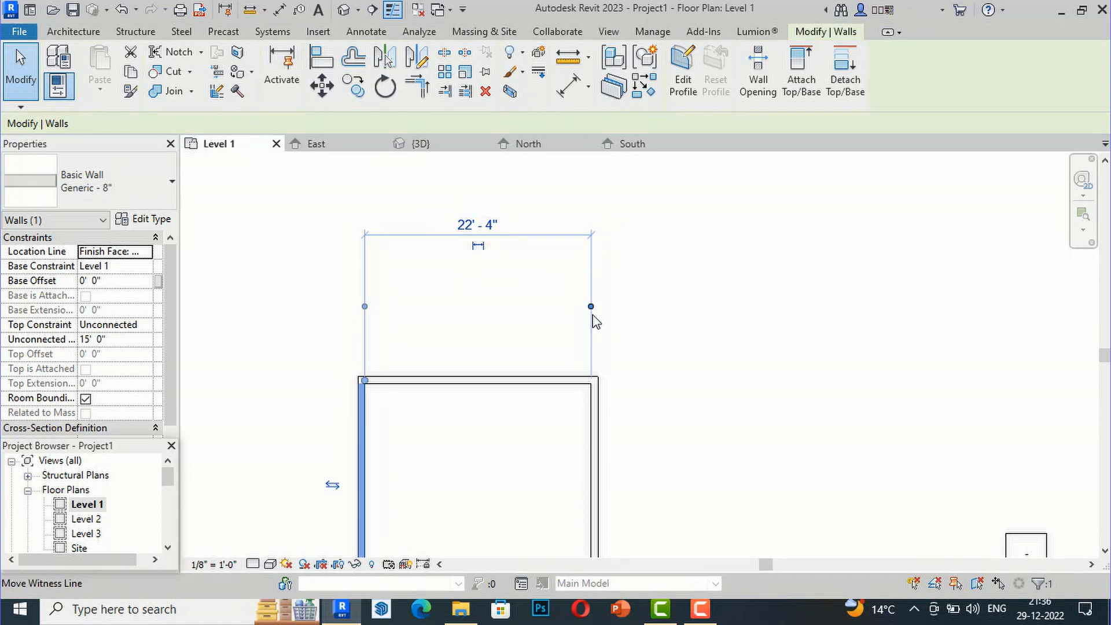
left_click_drag(594, 313, 596, 315)
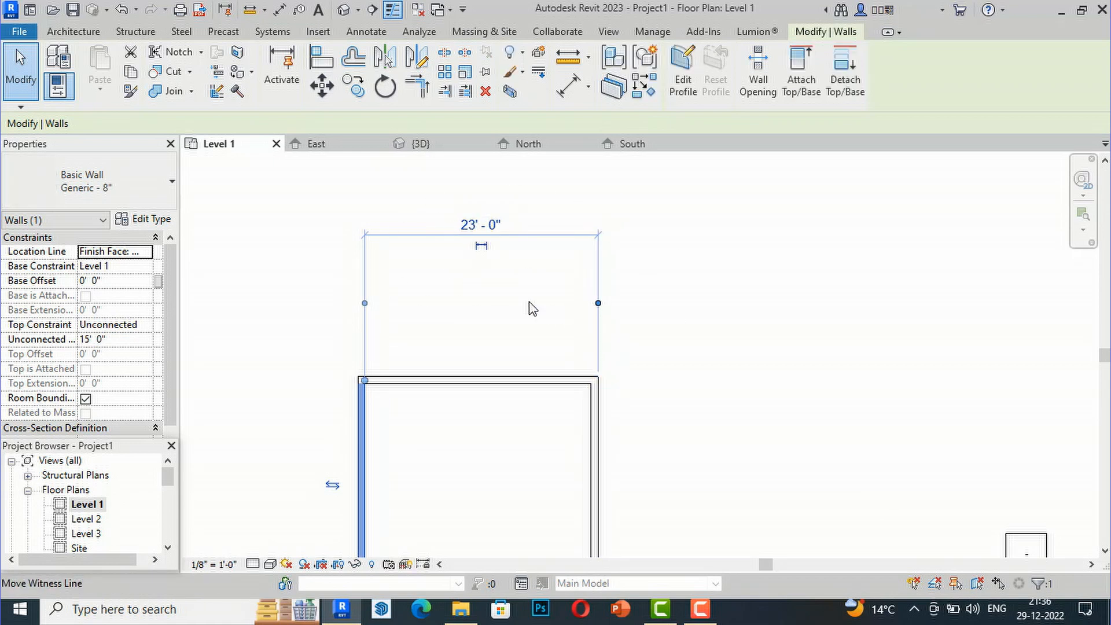
left_click(365, 304)
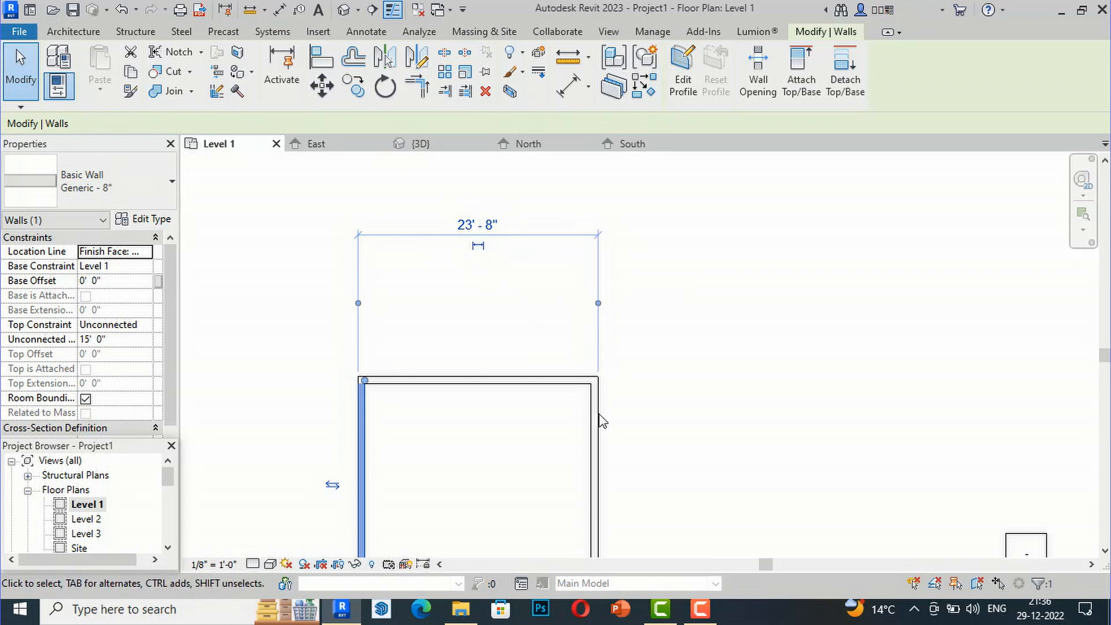
Measure the rectangle's width between wall centrelines by moving both temporary dimension witness lines, and check the south wall's temporary dimensions
left_click(358, 304)
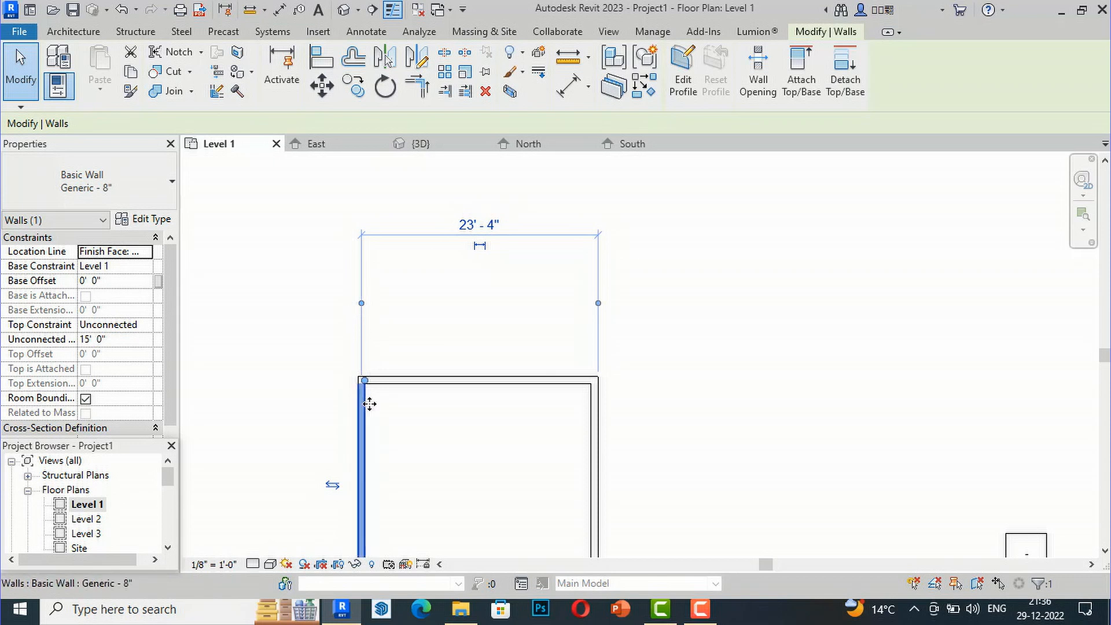
left_click(598, 304)
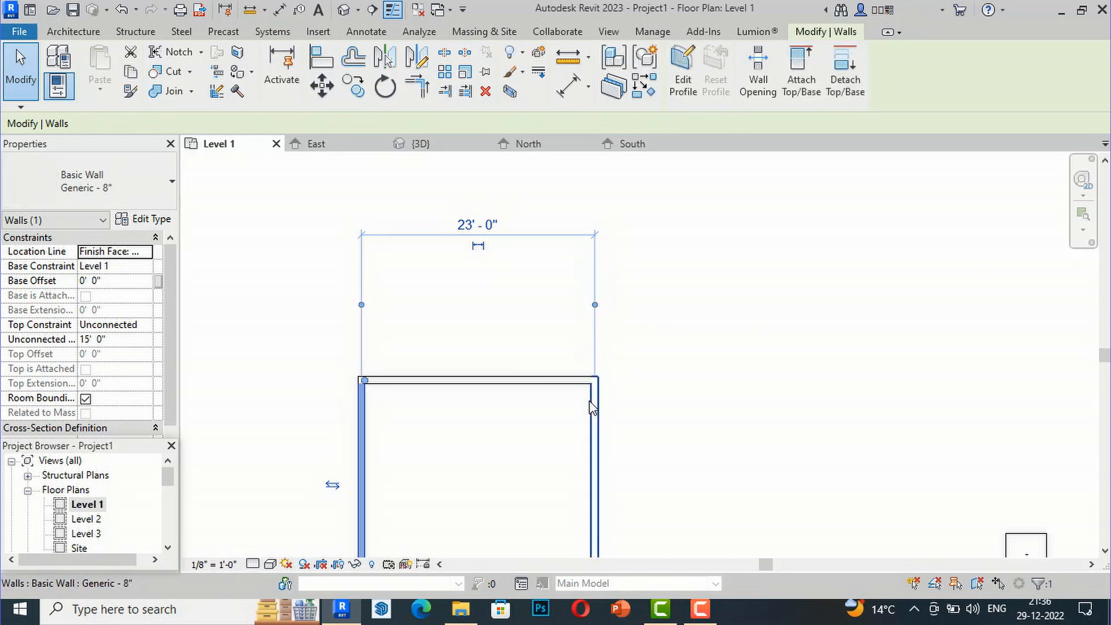
scroll(472, 187, "down", 2)
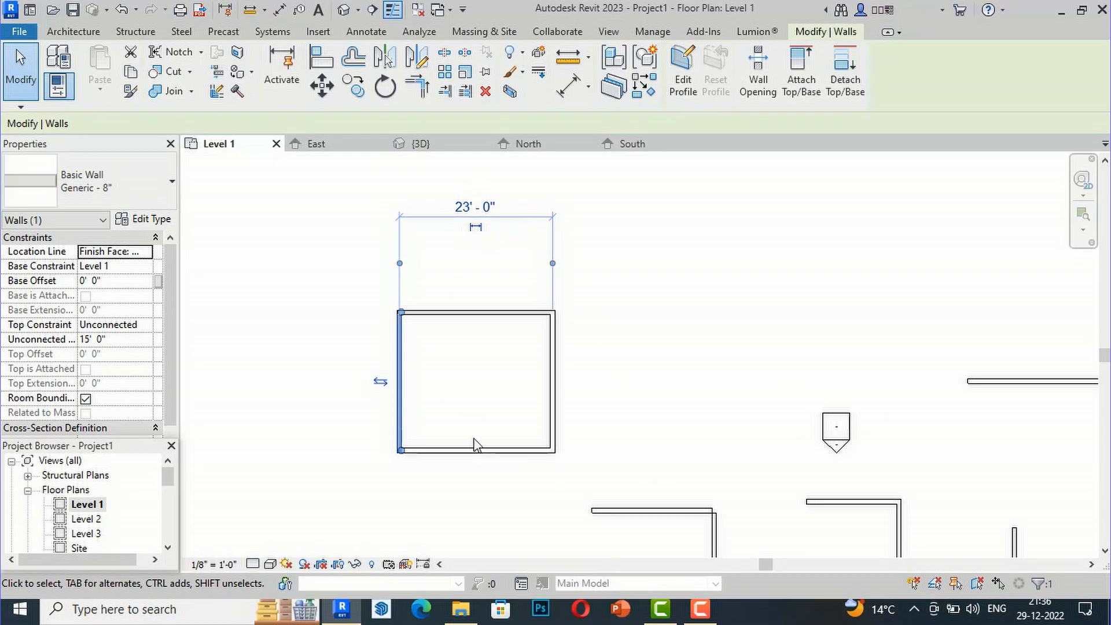
left_click(528, 486)
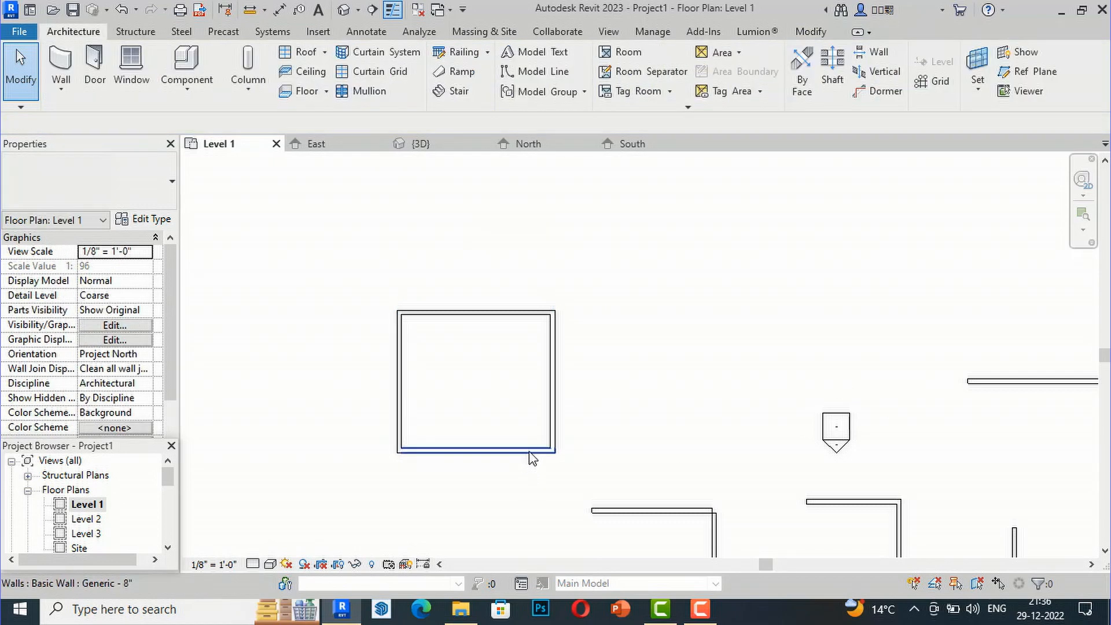
left_click(531, 453)
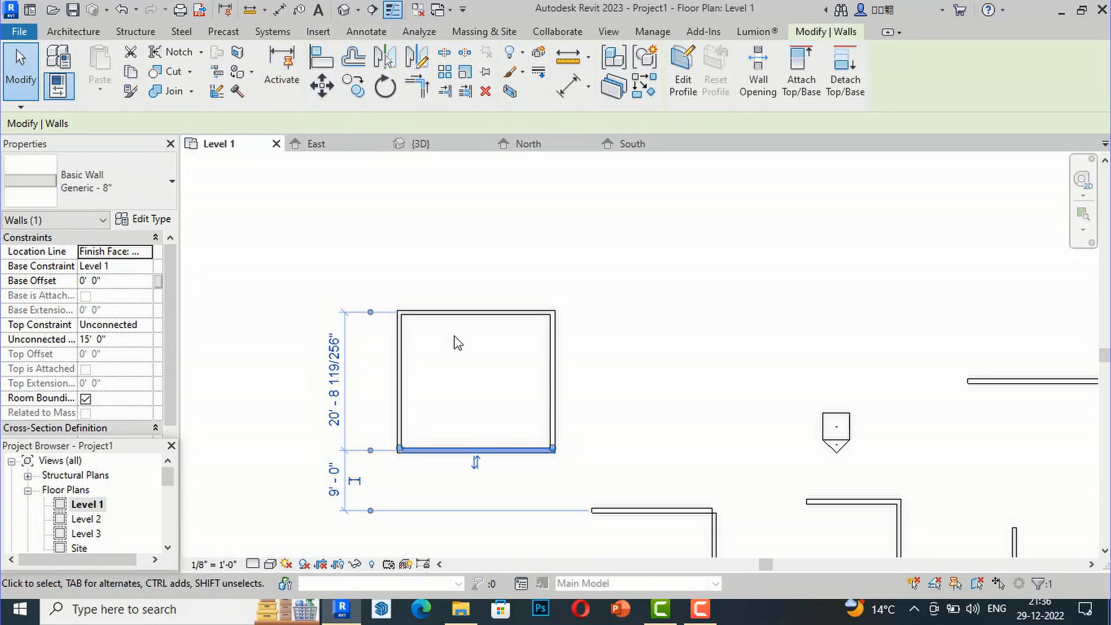
left_click(539, 245)
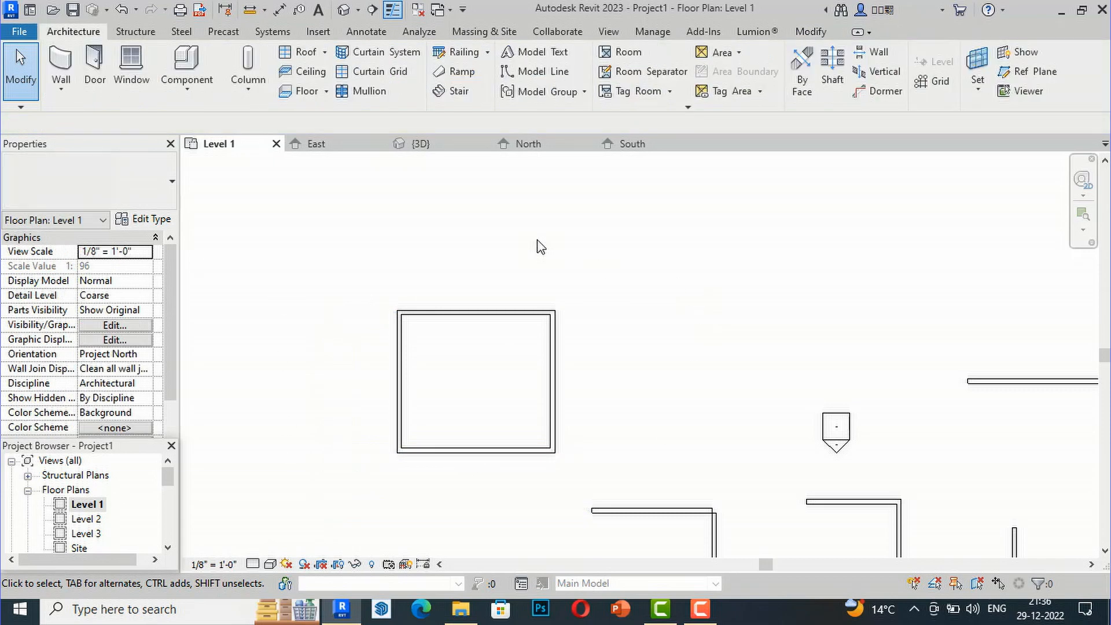
Place a six-sided inscribed polygon of walls east of the rectangle, with a radius of about 15' and one corner pointing straight up
left_click(61, 61)
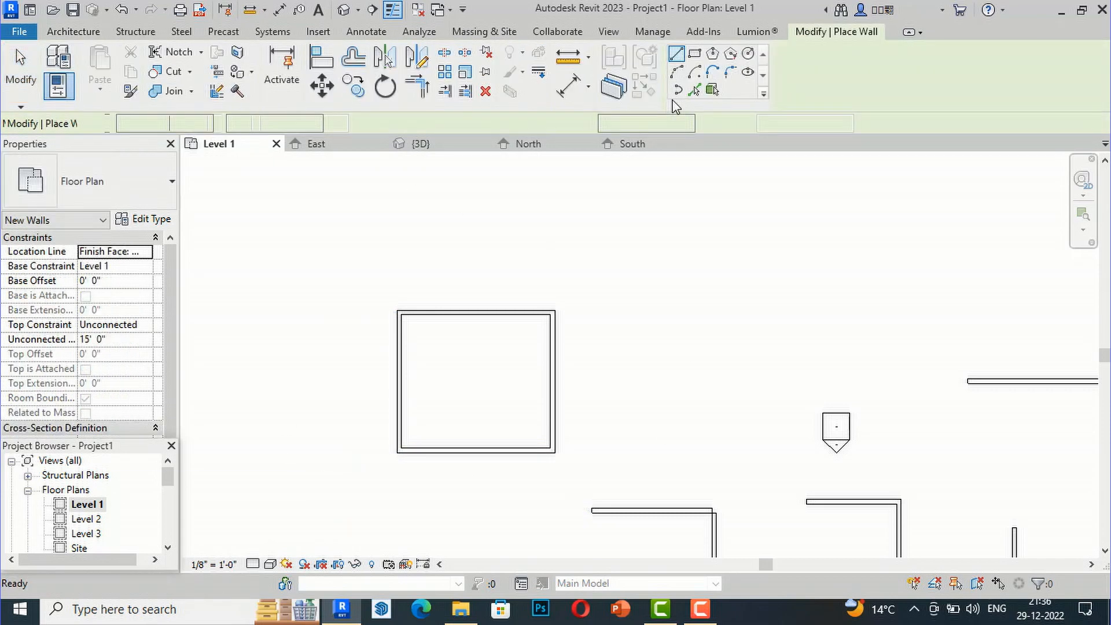
left_click(714, 54)
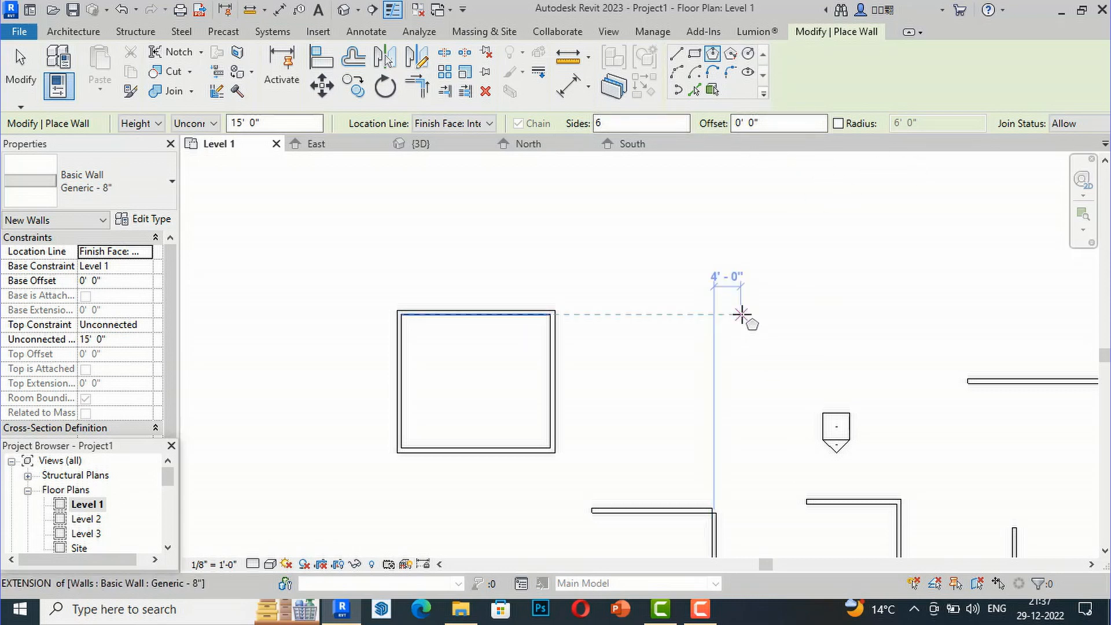
left_click(740, 315)
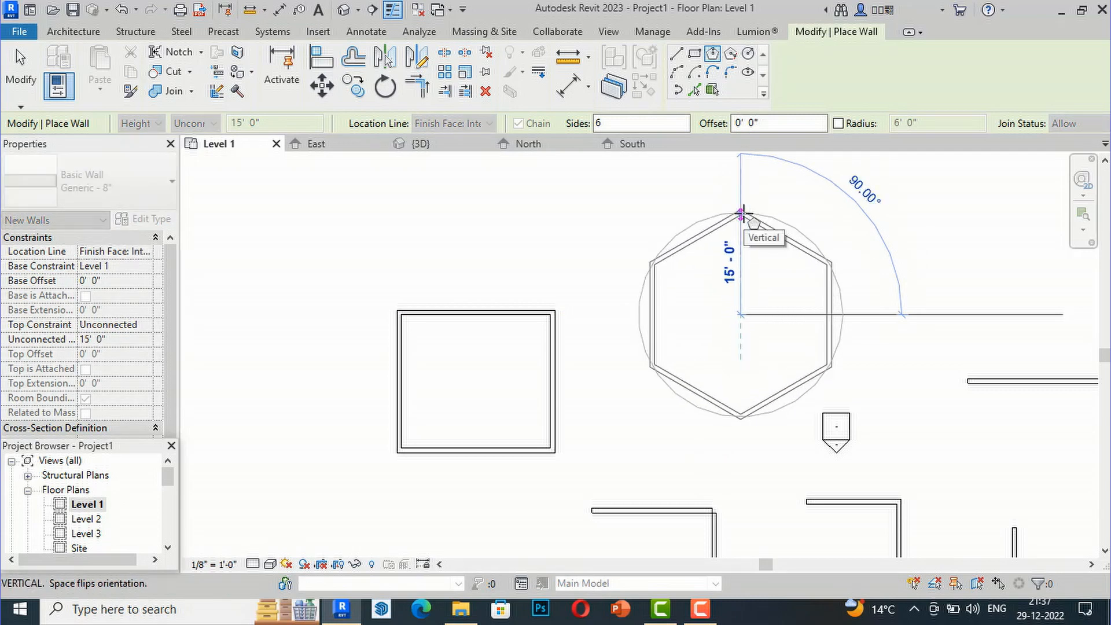
left_click(741, 214)
Place a five-sided inscribed polygon of walls northeast of the hexagon, with a radius of about 15' and a corner pointing straight up
double_click(623, 126)
type("5")
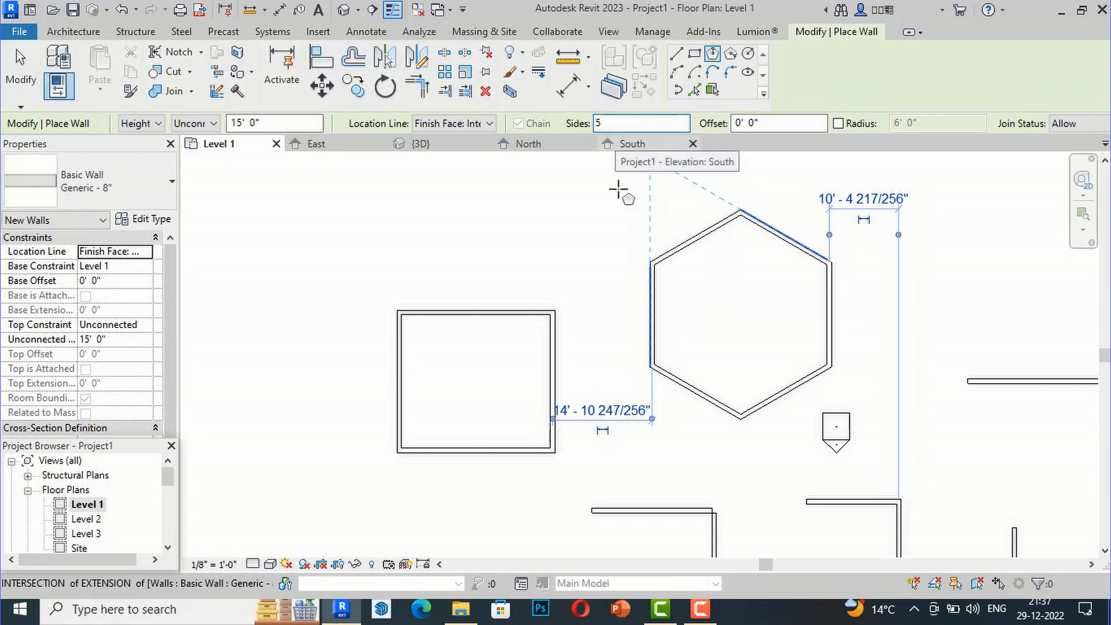
scroll(528, 396, "down", 3)
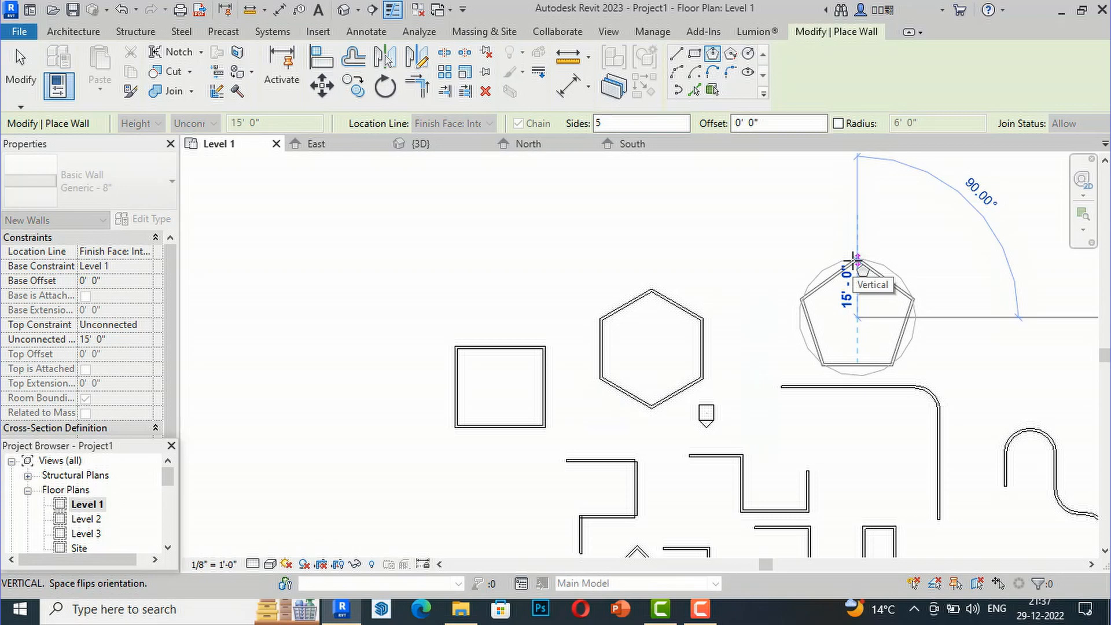
left_click(856, 259)
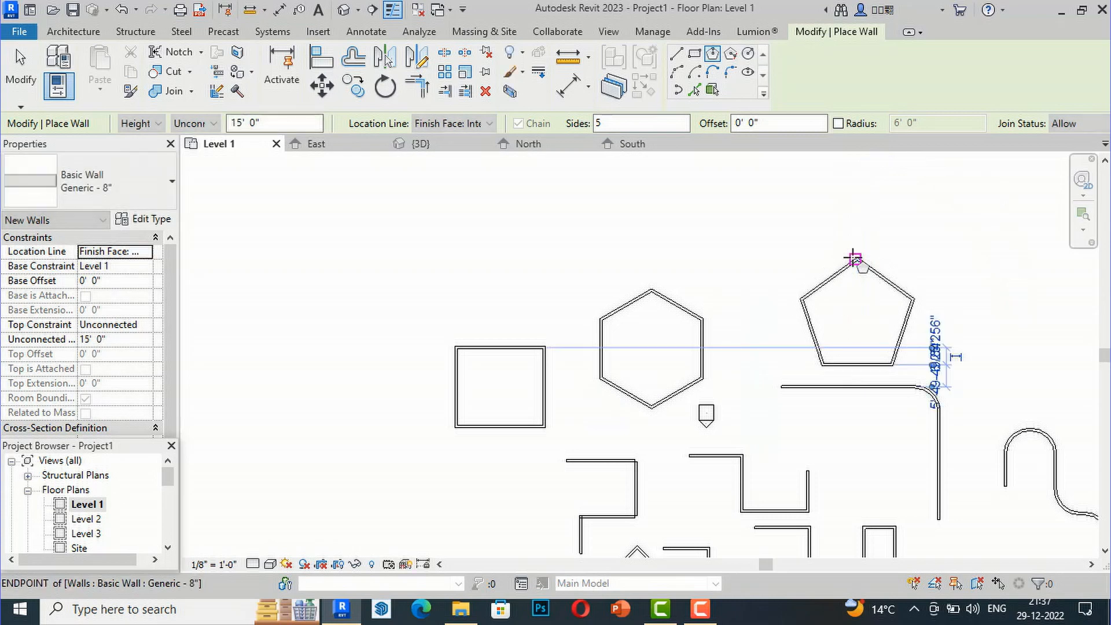
Place a five-sided circumscribed polygon of walls northwest of the rectangle, with a radius of about 16' and a tilted orientation
left_click(729, 55)
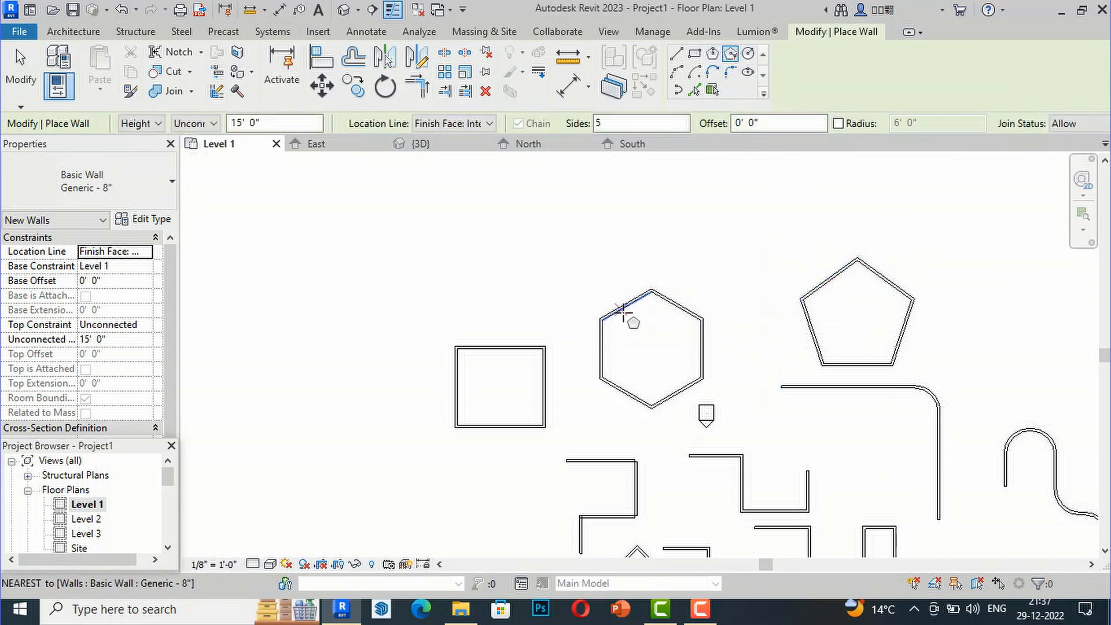
scroll(623, 312, "down", 2)
left_click(479, 269)
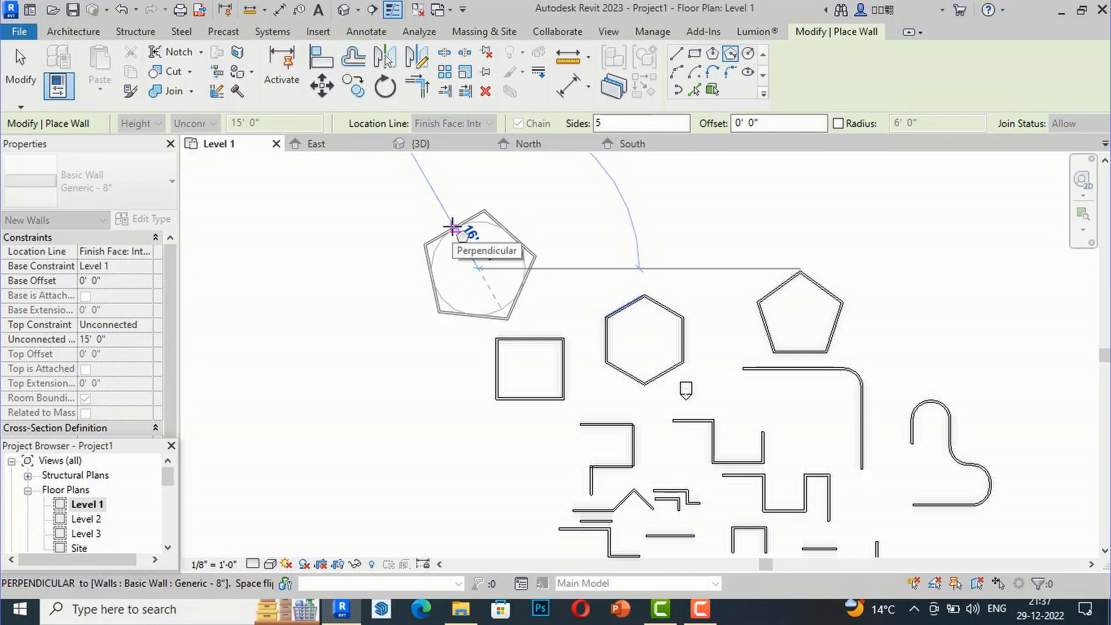
left_click(453, 227)
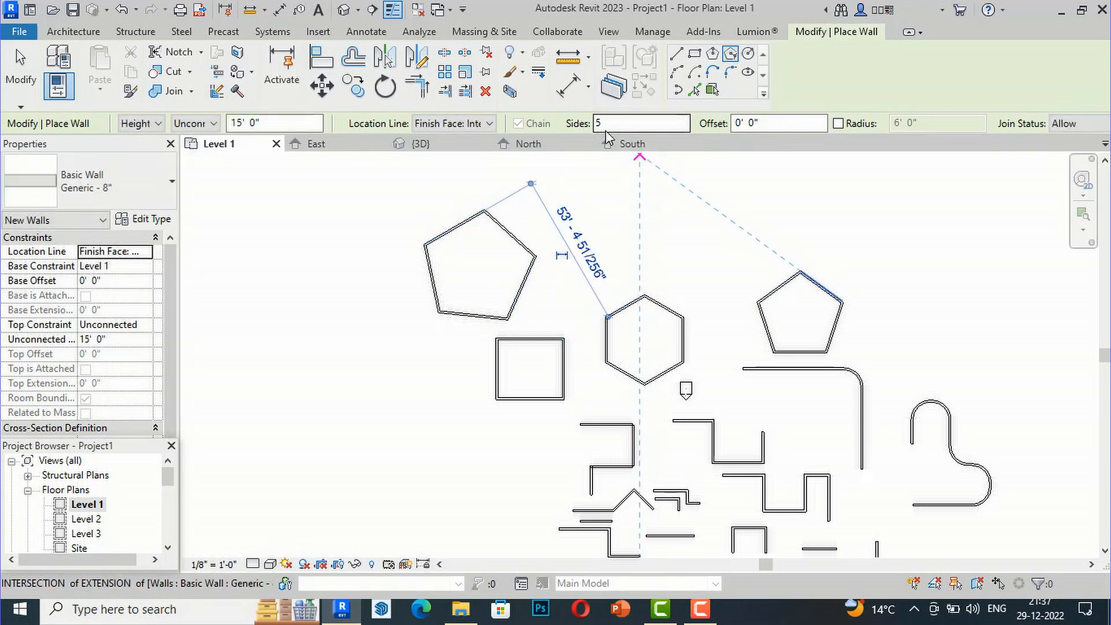
Place a circular wall northeast of the inscribed pentagon using the Circle draw shape
left_click(748, 54)
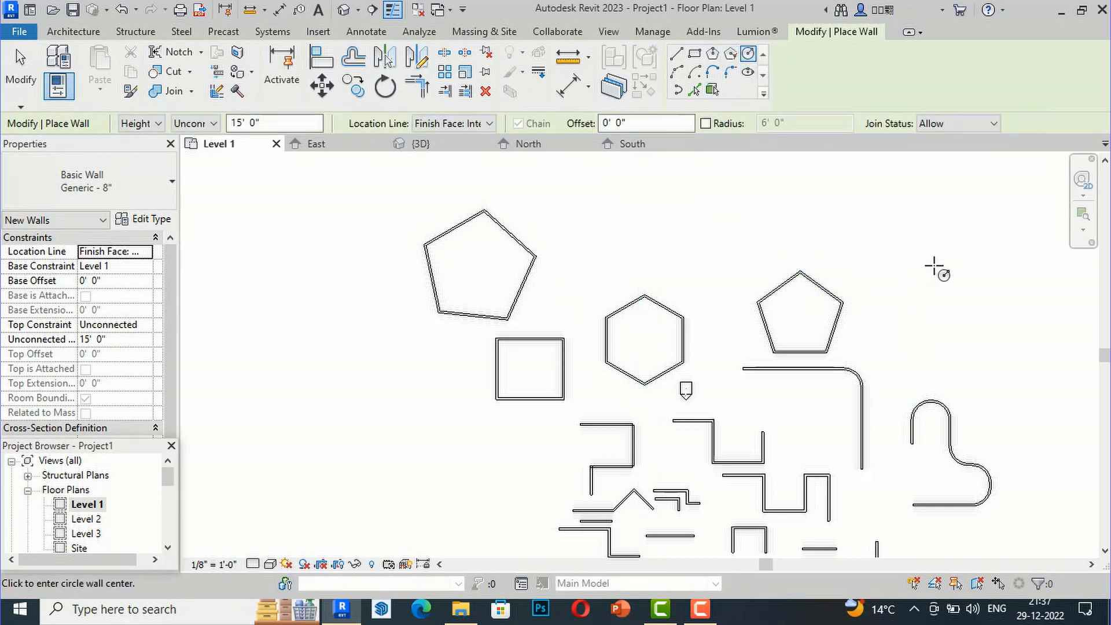
left_click(934, 266)
left_click(925, 223)
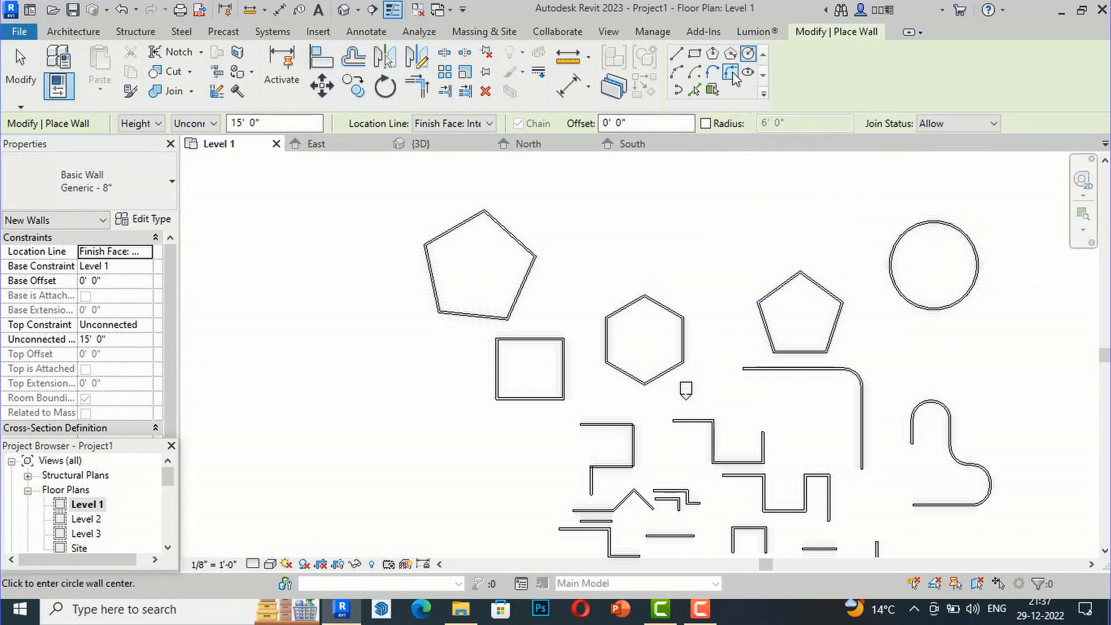
Draw a 180° Start-End-Radius arc wall spanning about 56' in the empty area west of the circumscribed pentagon
left_click(677, 74)
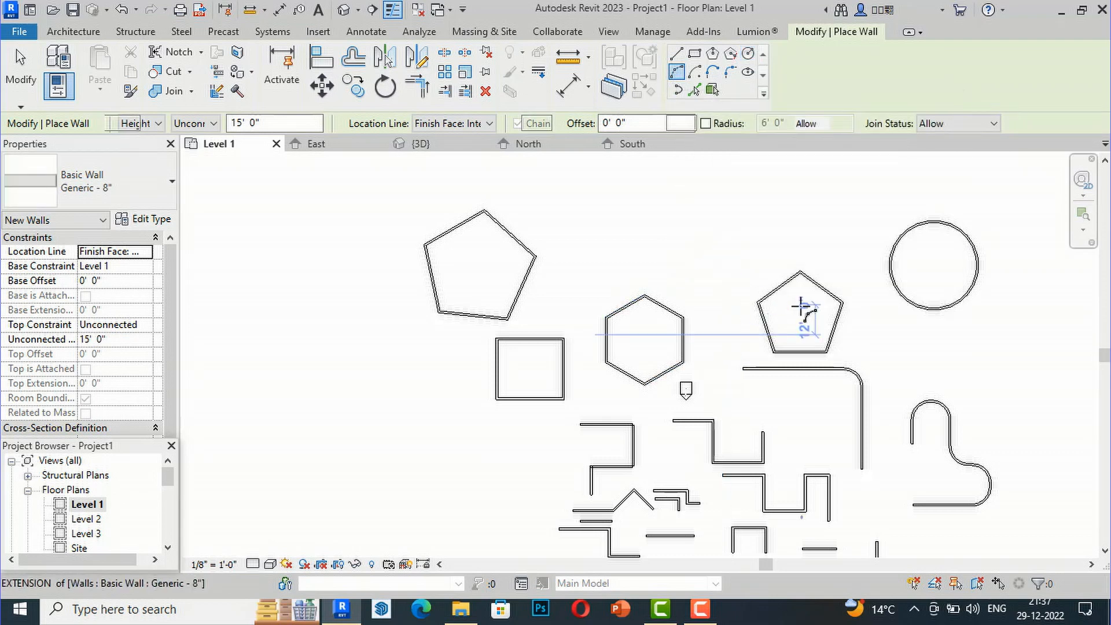
scroll(796, 305, "down", 2)
left_click(416, 300)
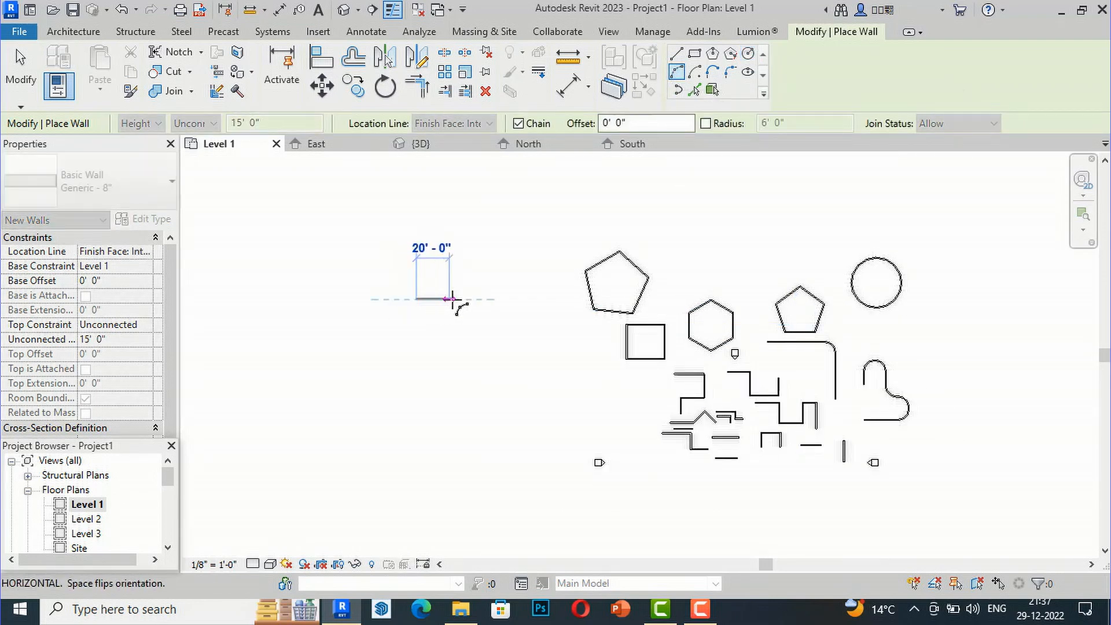
scroll(511, 299, "up", 2)
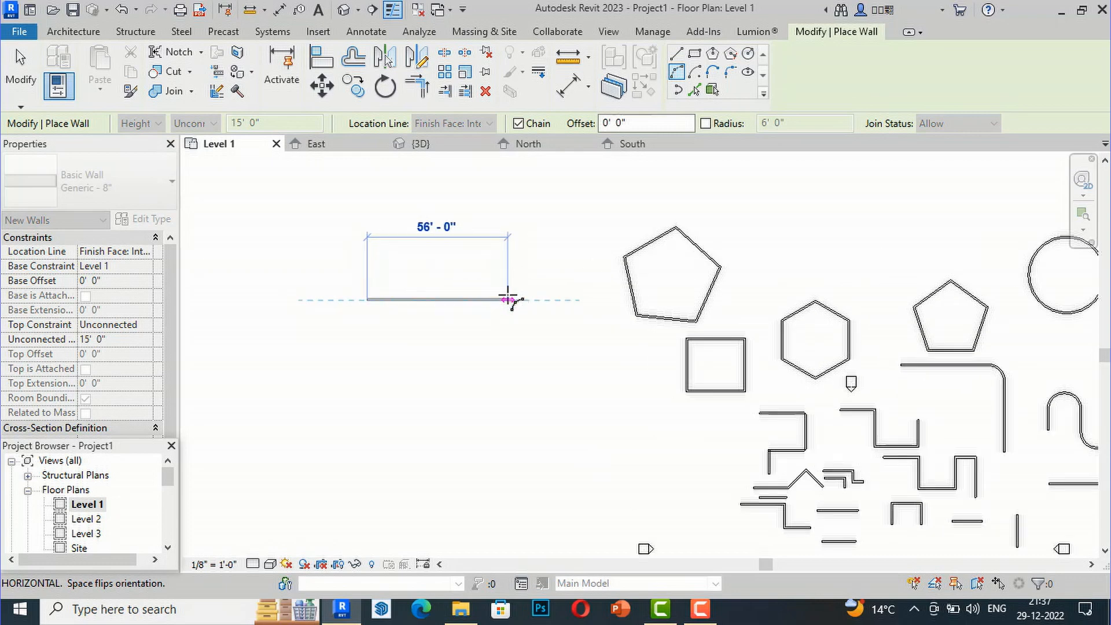
left_click(516, 297)
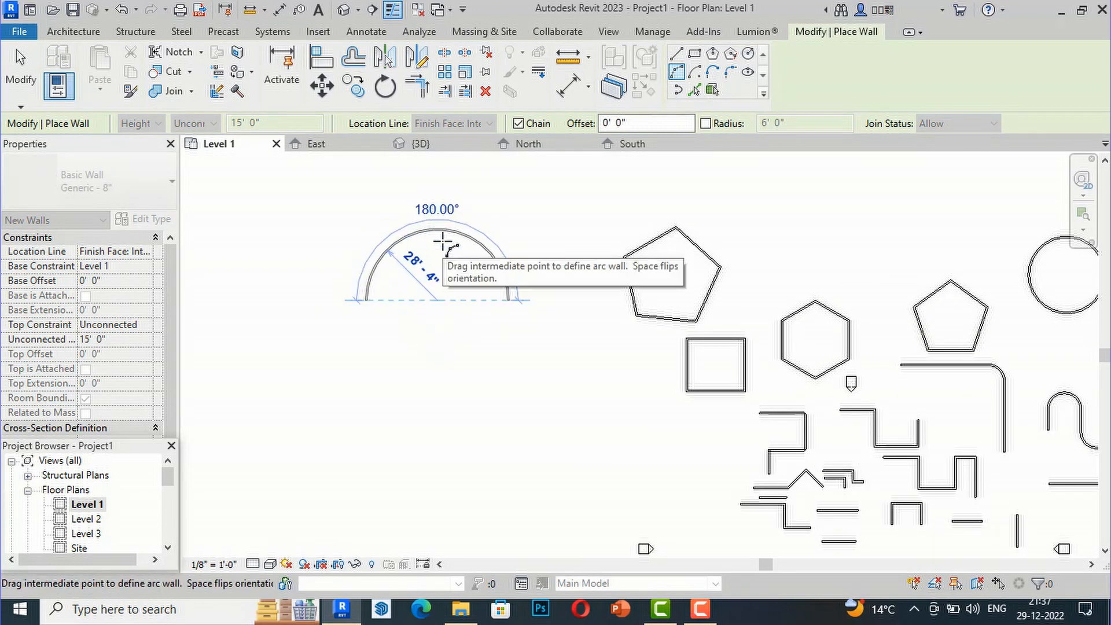
left_click(443, 239)
key("Escape")
key("Escape")
Set the semicircular arc wall's radius to 14'
left_click(485, 250)
left_click(419, 270)
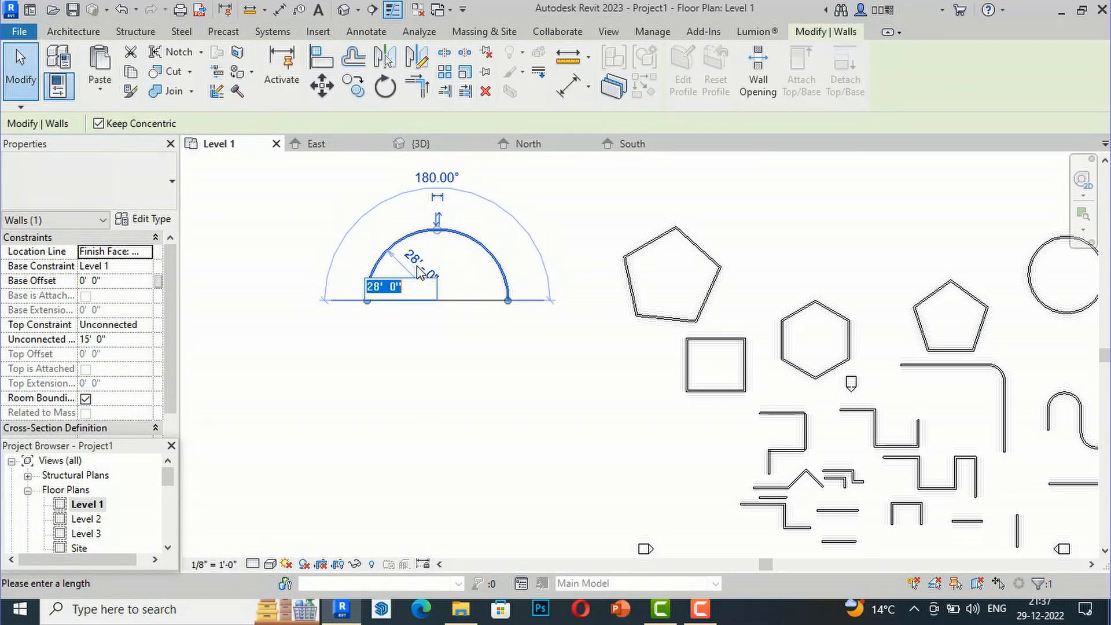
type("14")
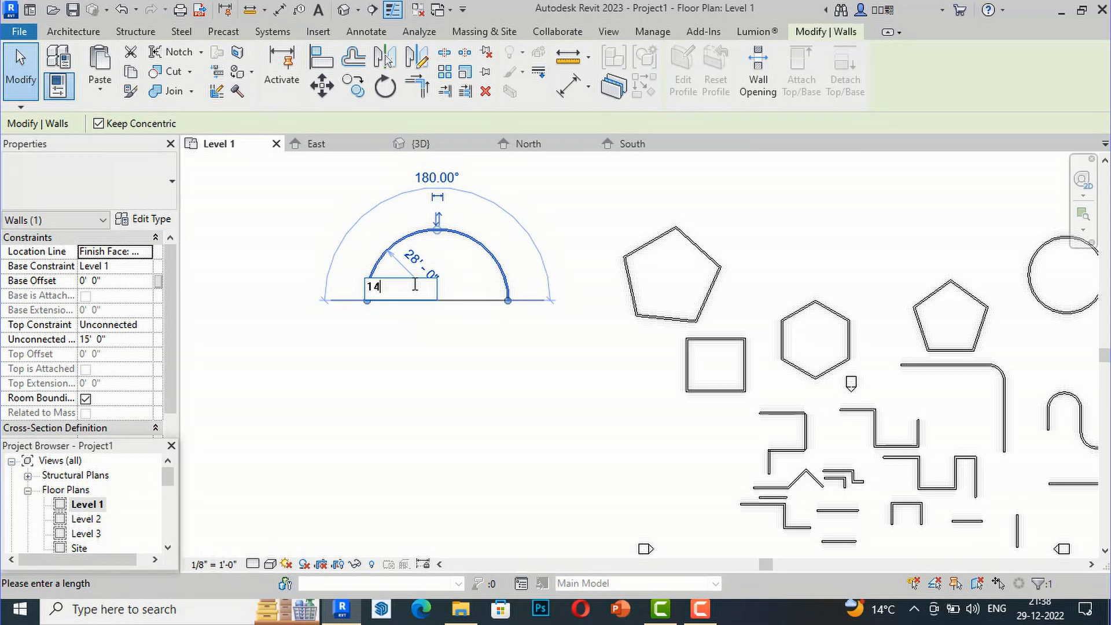
key("Return")
scroll(431, 284, "up", 3)
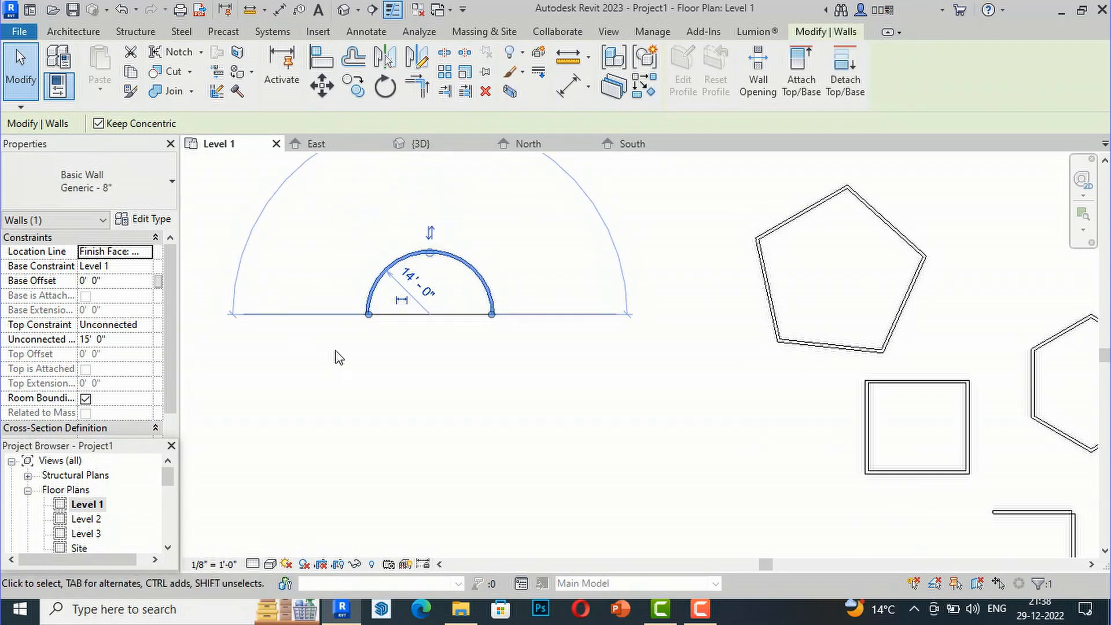
left_click(577, 282)
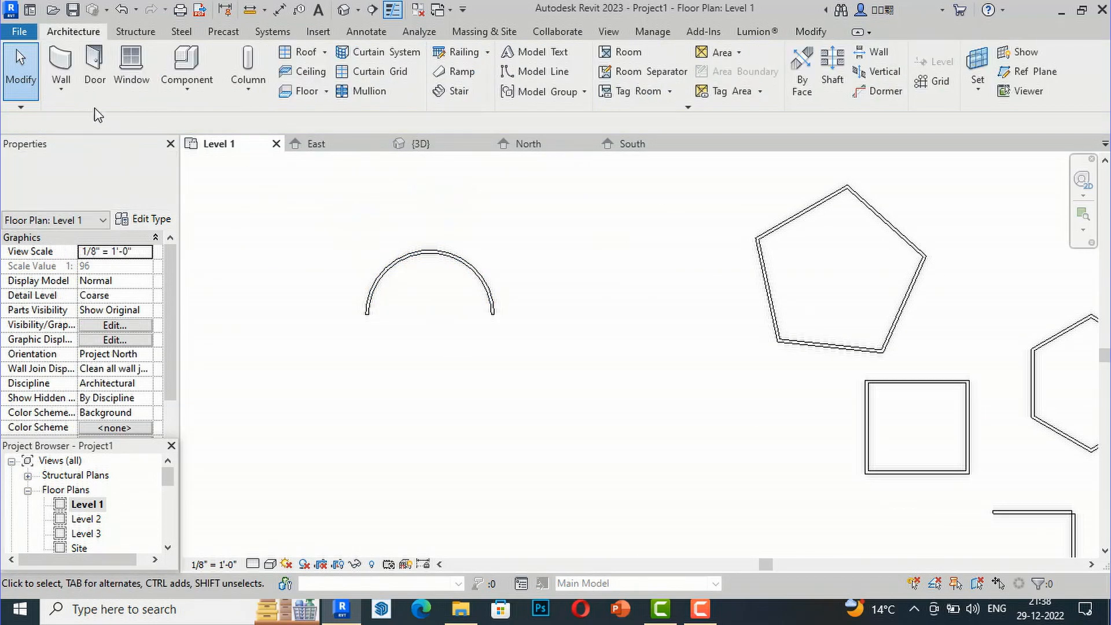
Draw a Center-ends Arc wall southeast of the 14' arc, with a radius of about 23' and a sweep of about 176°
left_click(60, 54)
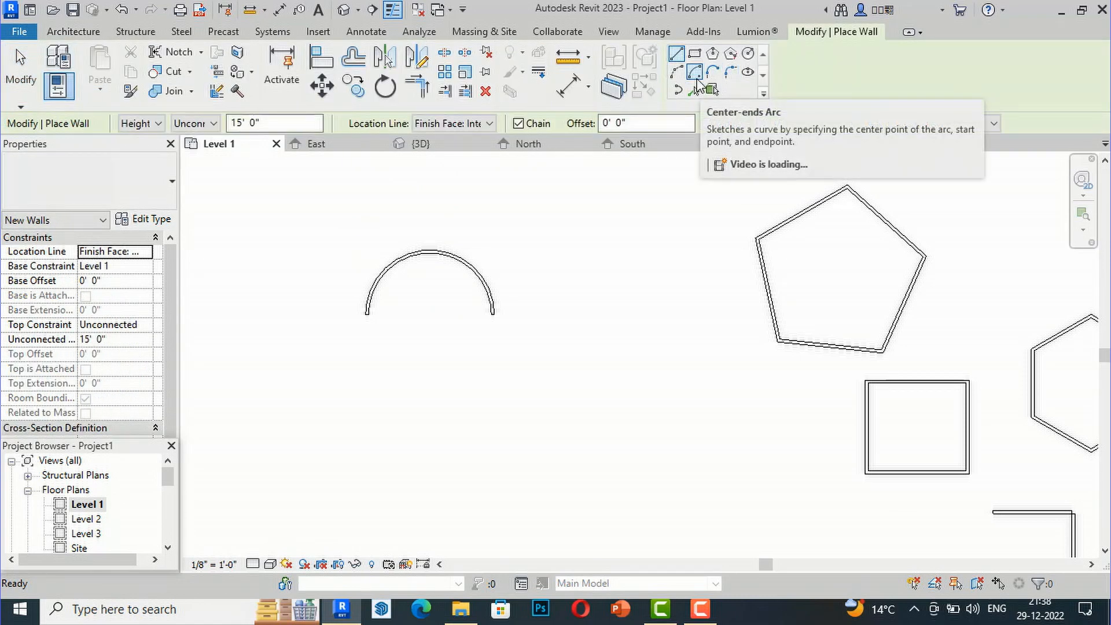
left_click(696, 78)
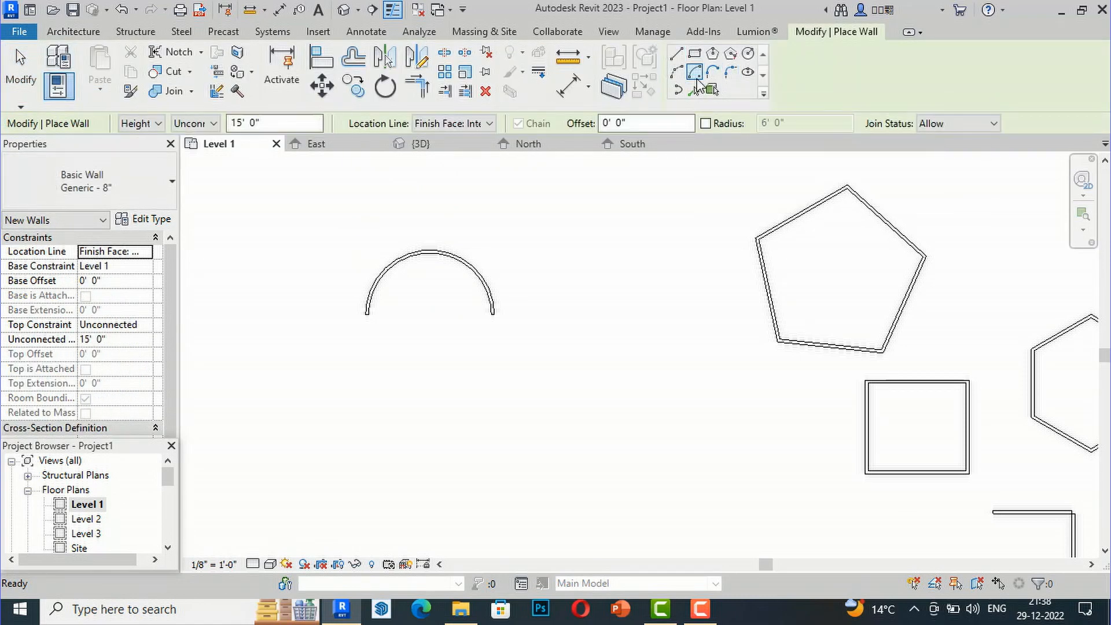
left_click(589, 401)
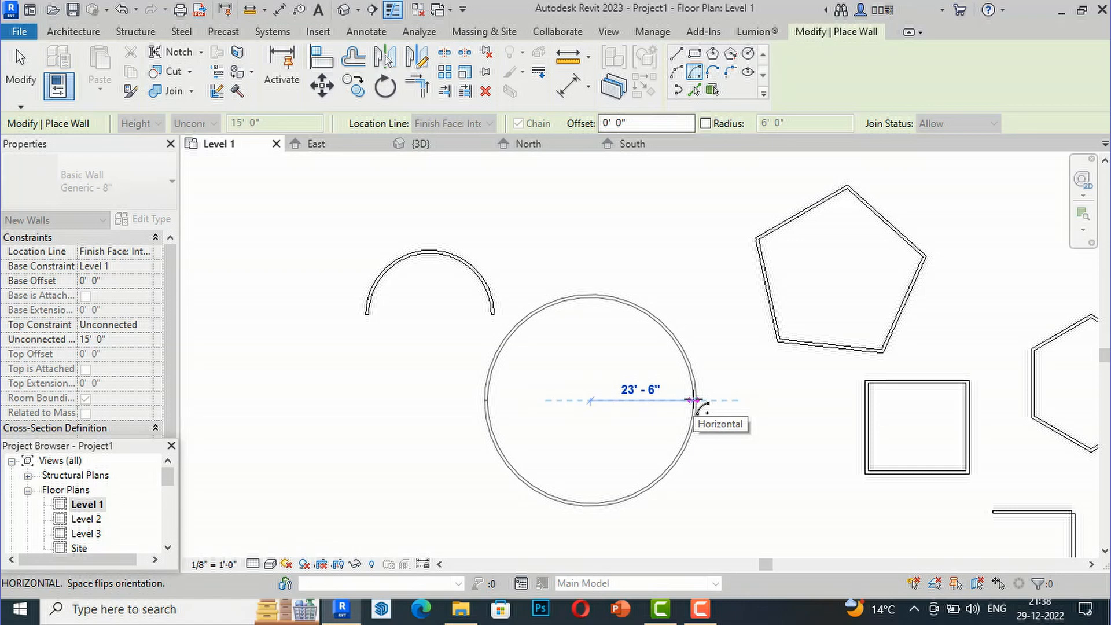
left_click(693, 399)
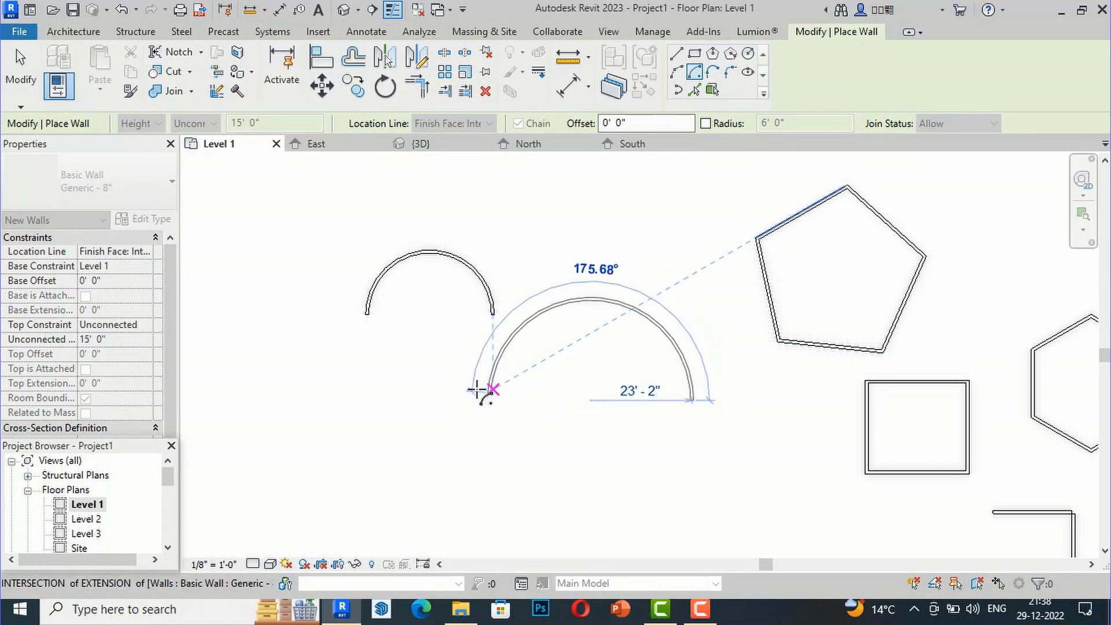
left_click(478, 389)
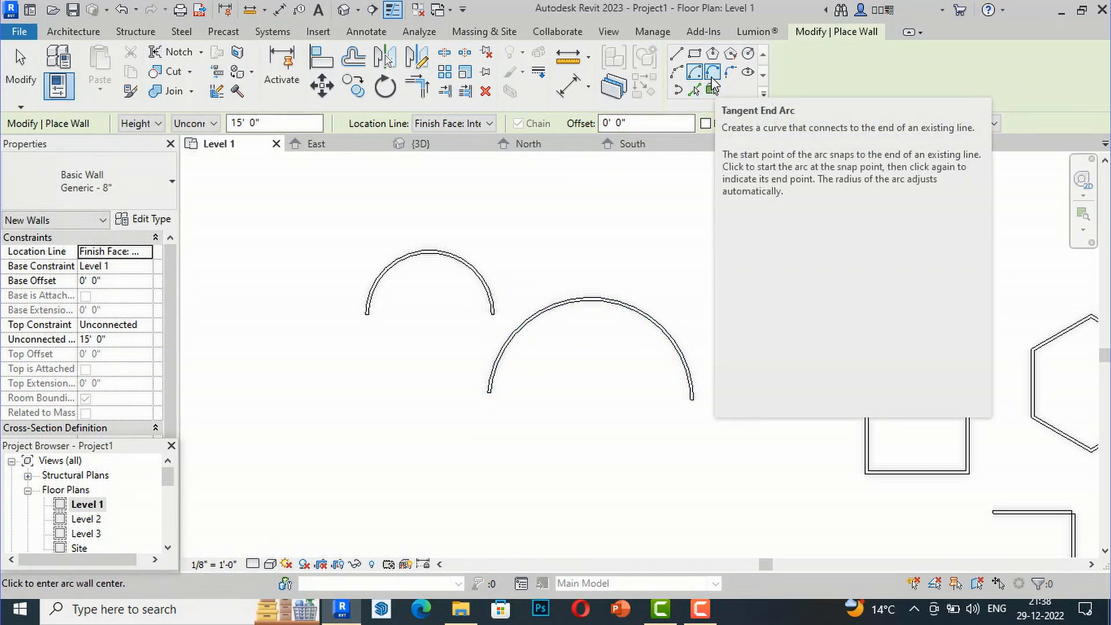
Draw a straight horizontal wall in the open area above the hexagon with the Line draw shape
scroll(485, 321, "down", 4)
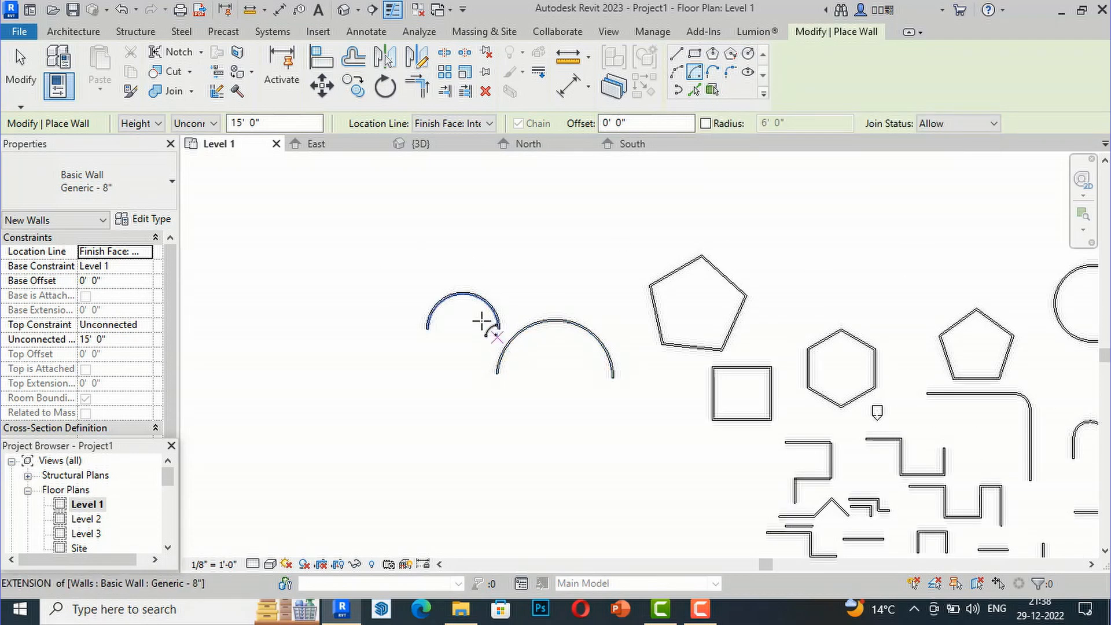
scroll(753, 390, "up", 2)
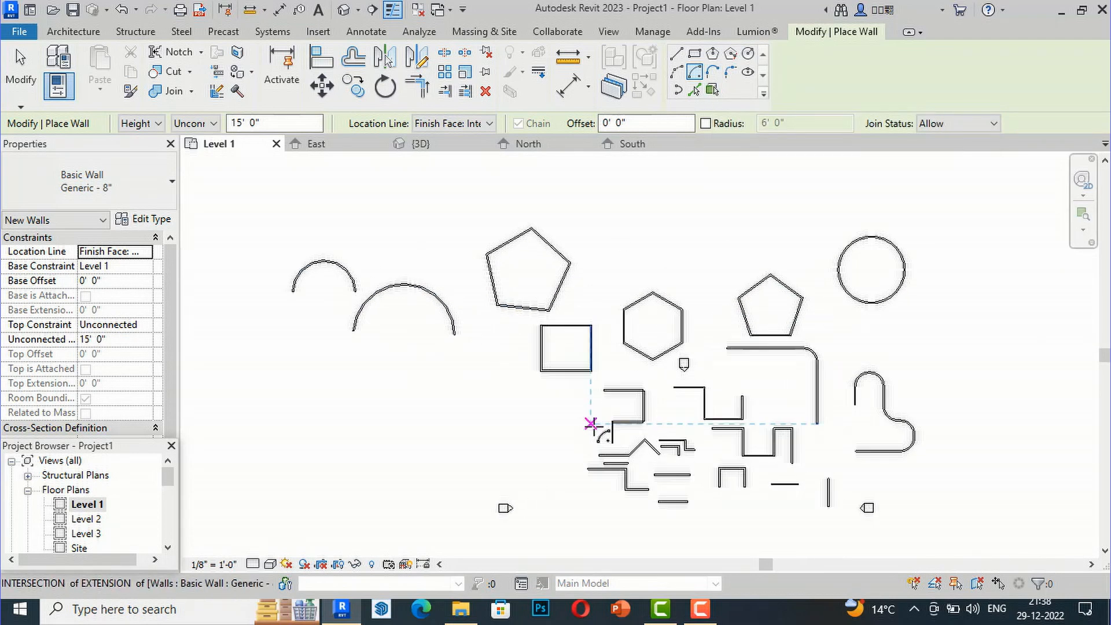
left_click(675, 53)
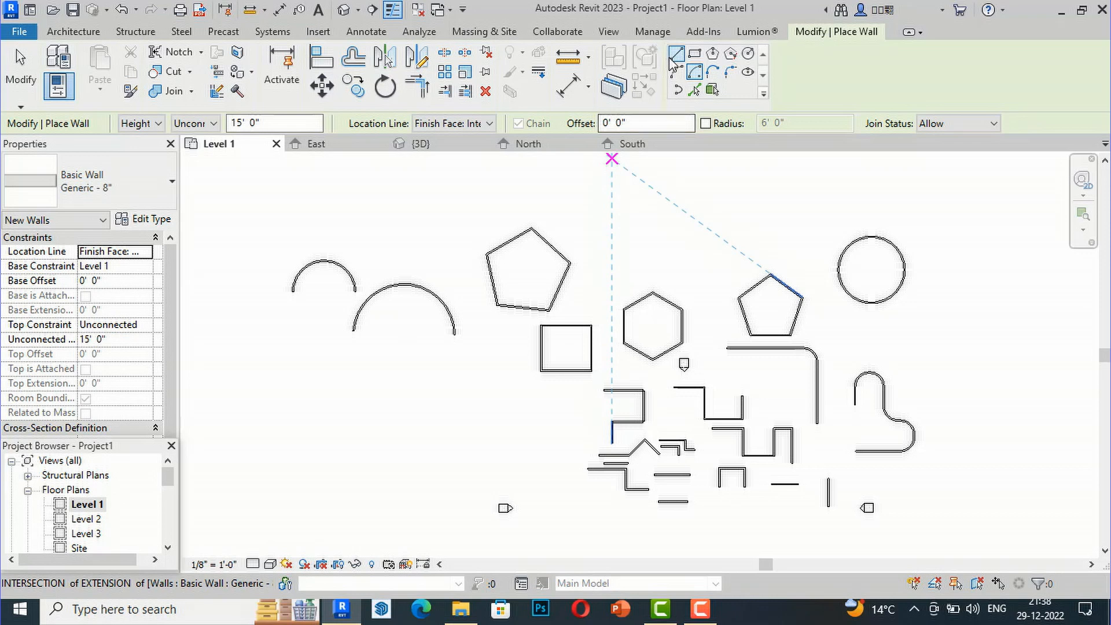
left_click(653, 196)
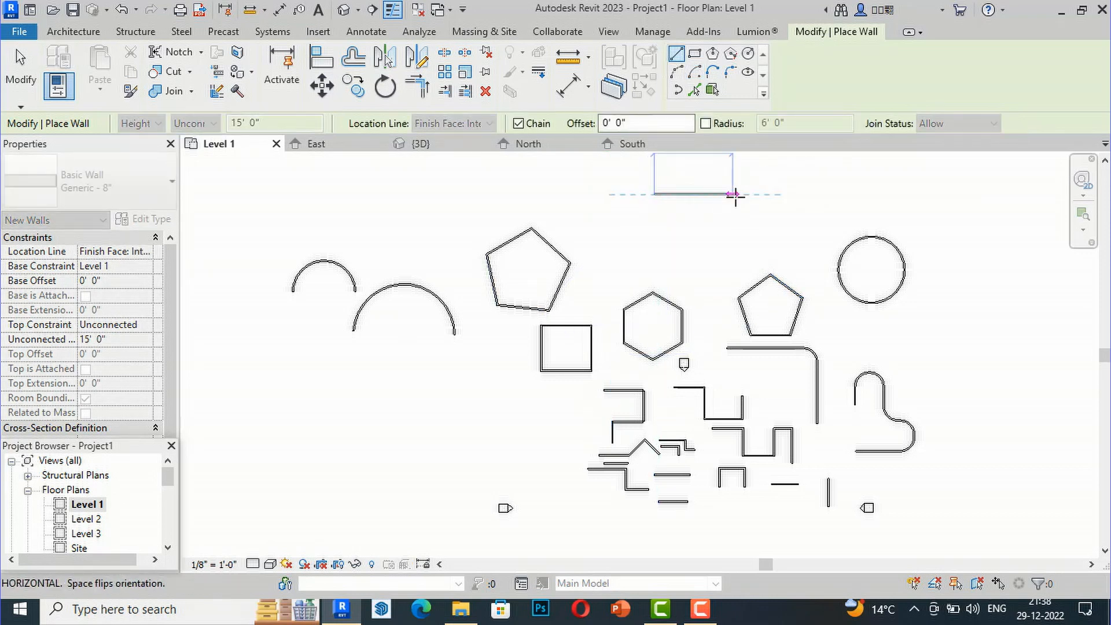
left_click(730, 194)
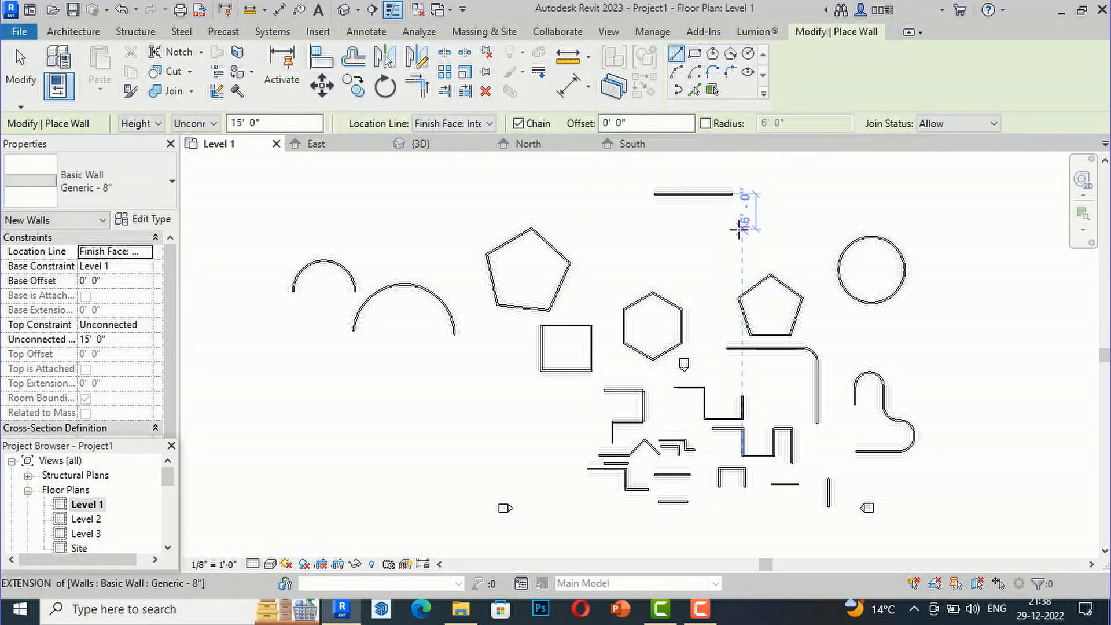
Draw a straight vertical wall just southeast of the horizontal wall's east end, above the small pentagon
left_click(742, 229)
left_click(740, 279)
key("Escape")
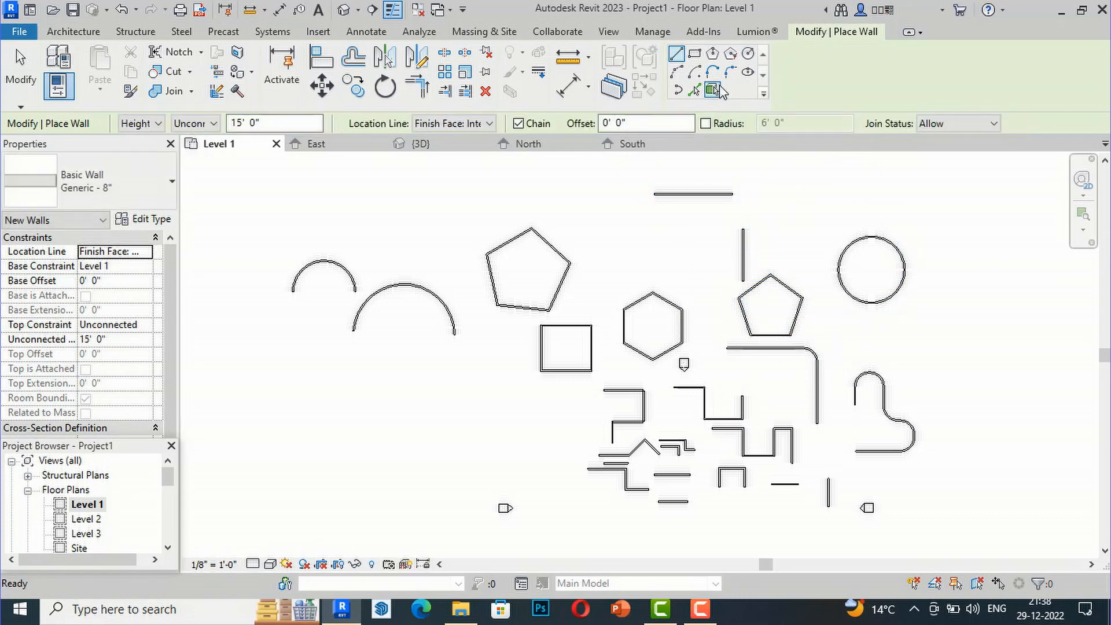
Connect the horizontal wall's east end to the vertical wall's upper end with a Tangent End Arc wall
left_click(715, 74)
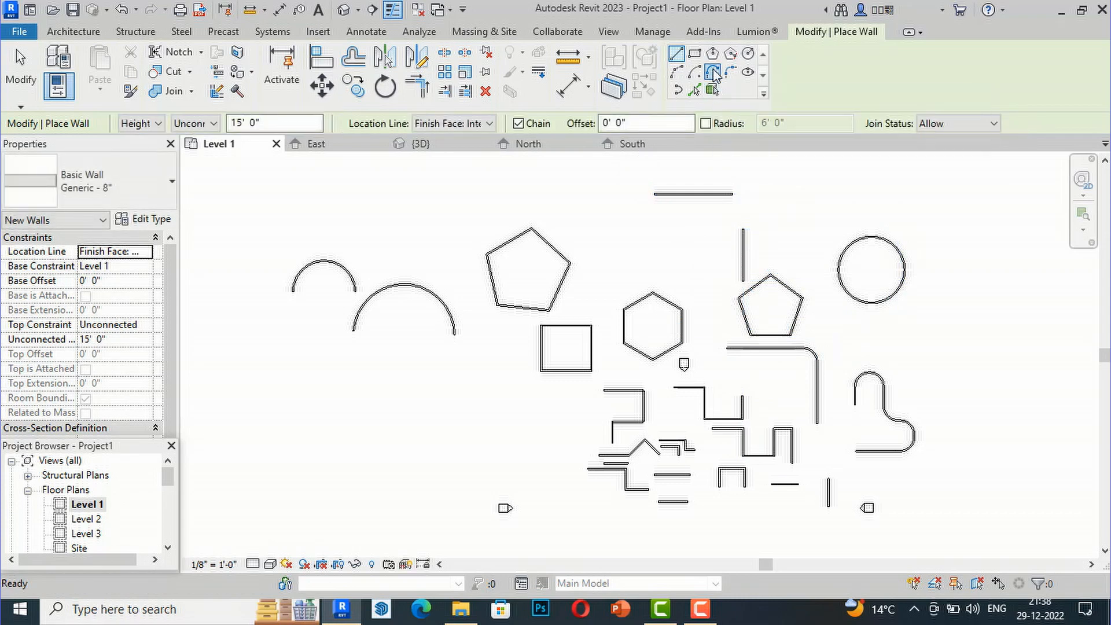
left_click(732, 195)
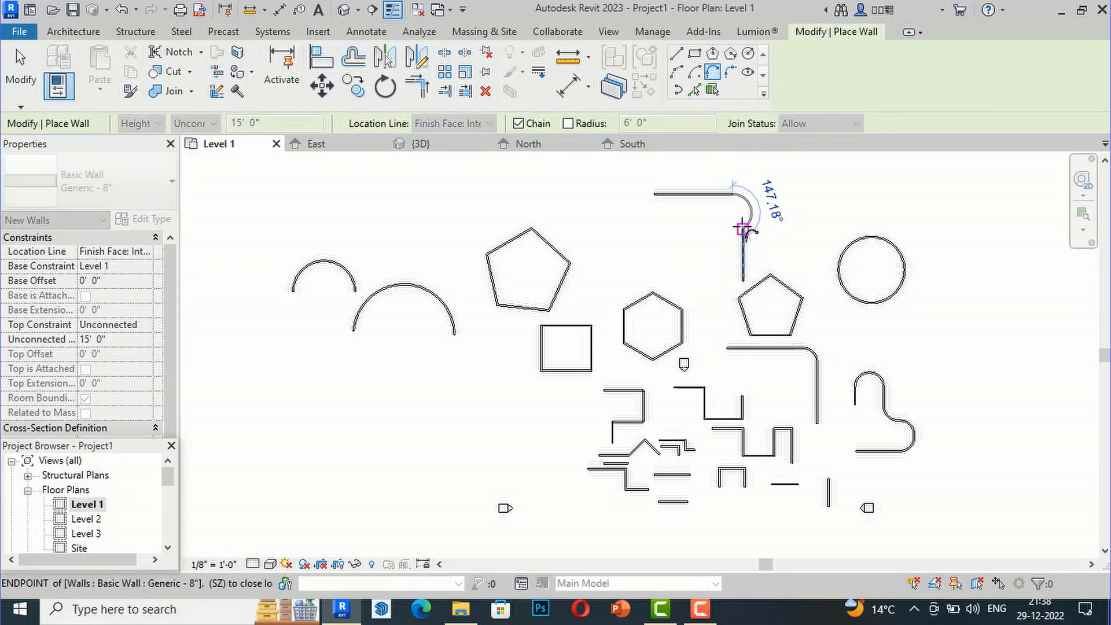
left_click(743, 230)
scroll(747, 211, "up", 3)
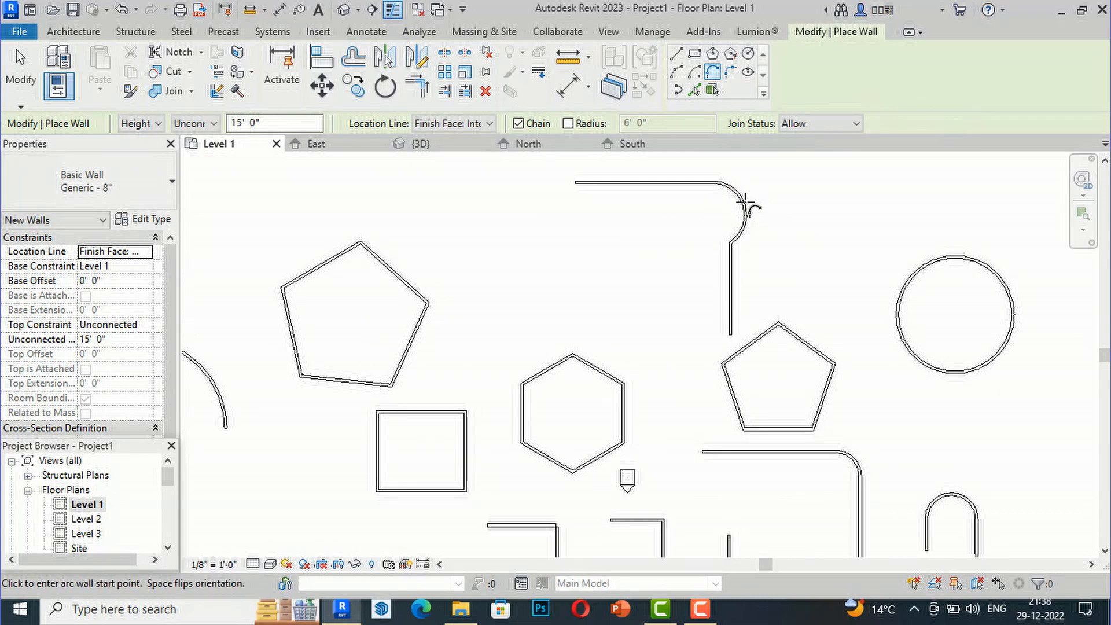
key("Escape")
key("Escape")
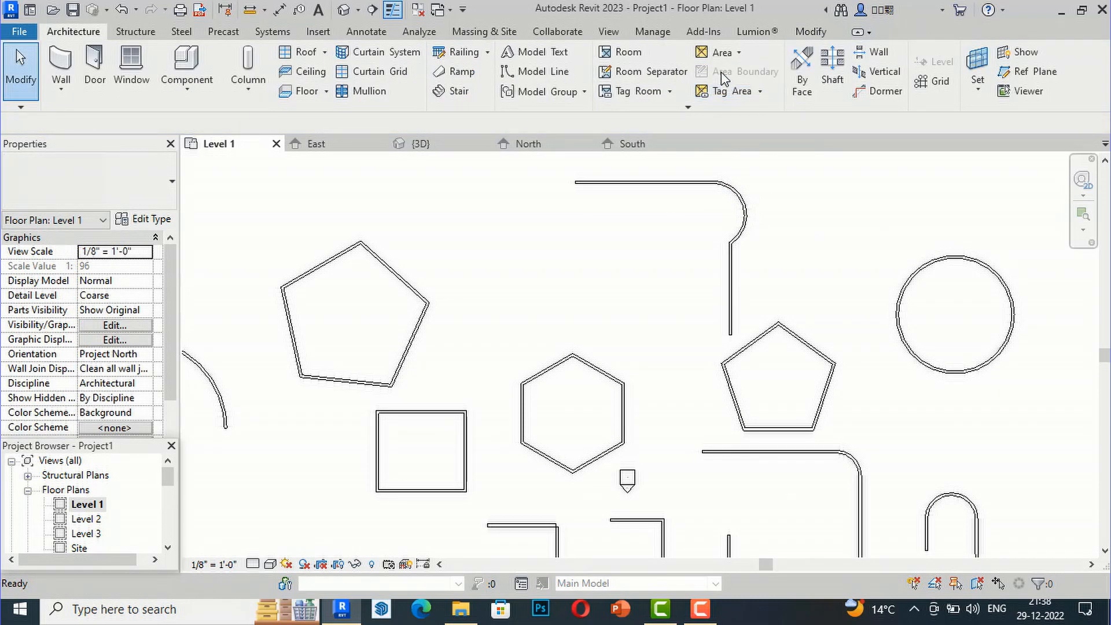
left_click(737, 202)
key("Escape")
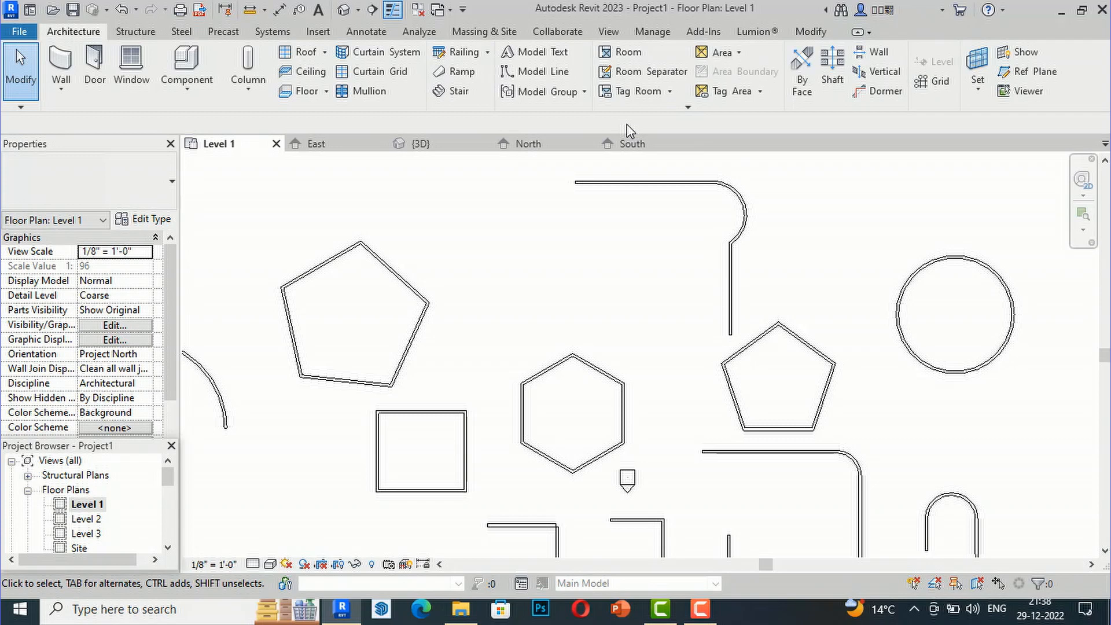
Round the square wall's northeast corner with a Fillet Arc wall using a fixed 4' radius
key("w")
key("a")
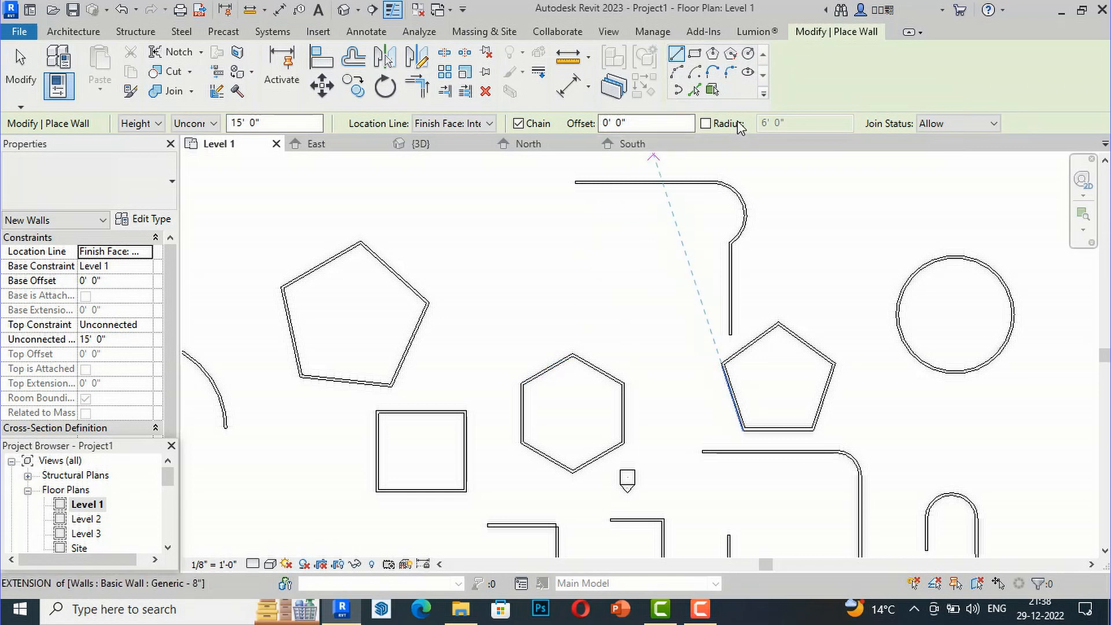
scroll(609, 239, "down", 1)
scroll(590, 292, "down", 1)
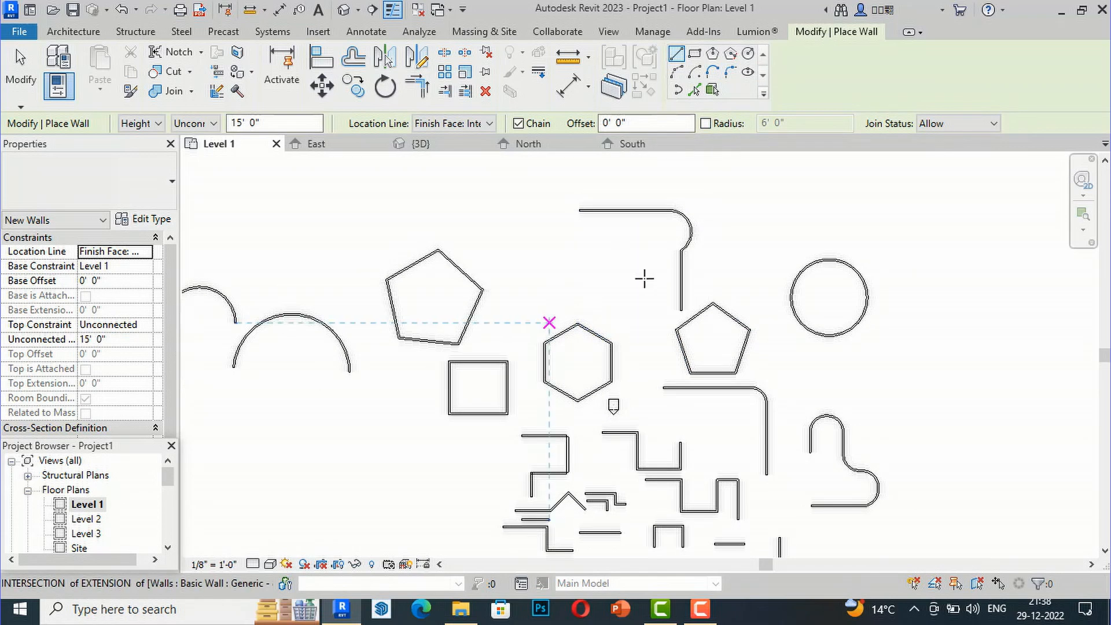
scroll(862, 203, "up", 1)
scroll(773, 214, "up", 1)
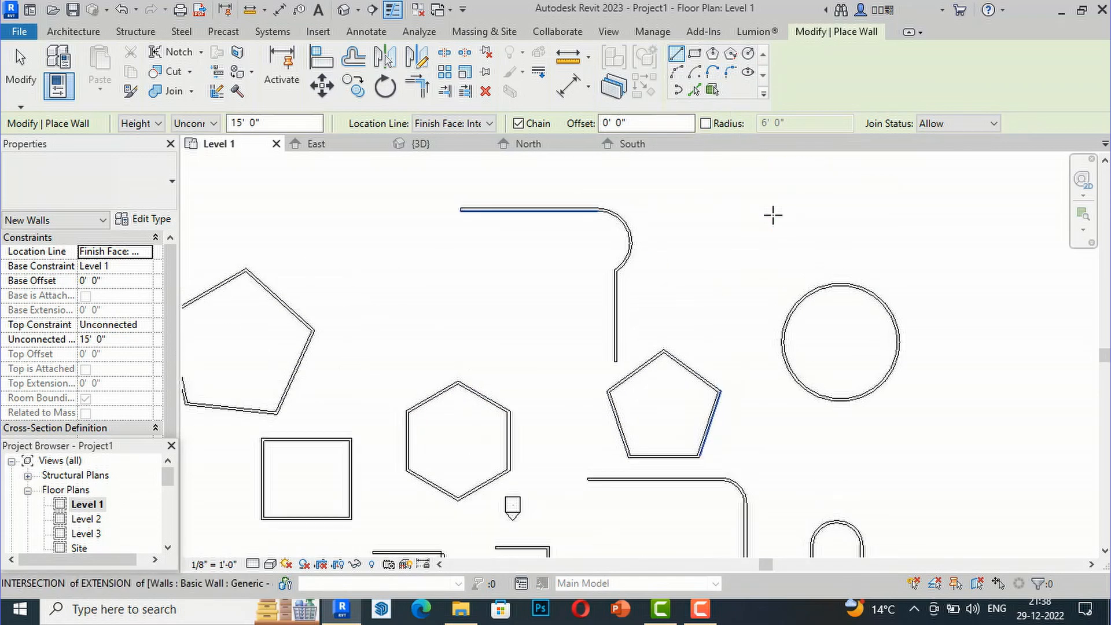
scroll(900, 241, "down", 2)
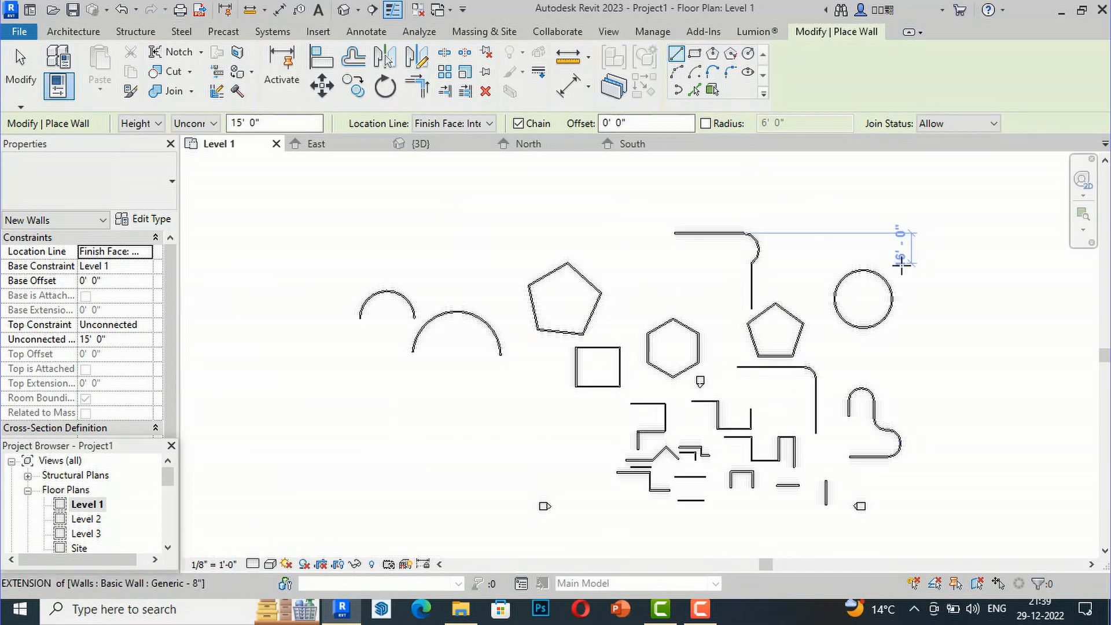
scroll(640, 357, "up", 1)
scroll(641, 357, "up", 2)
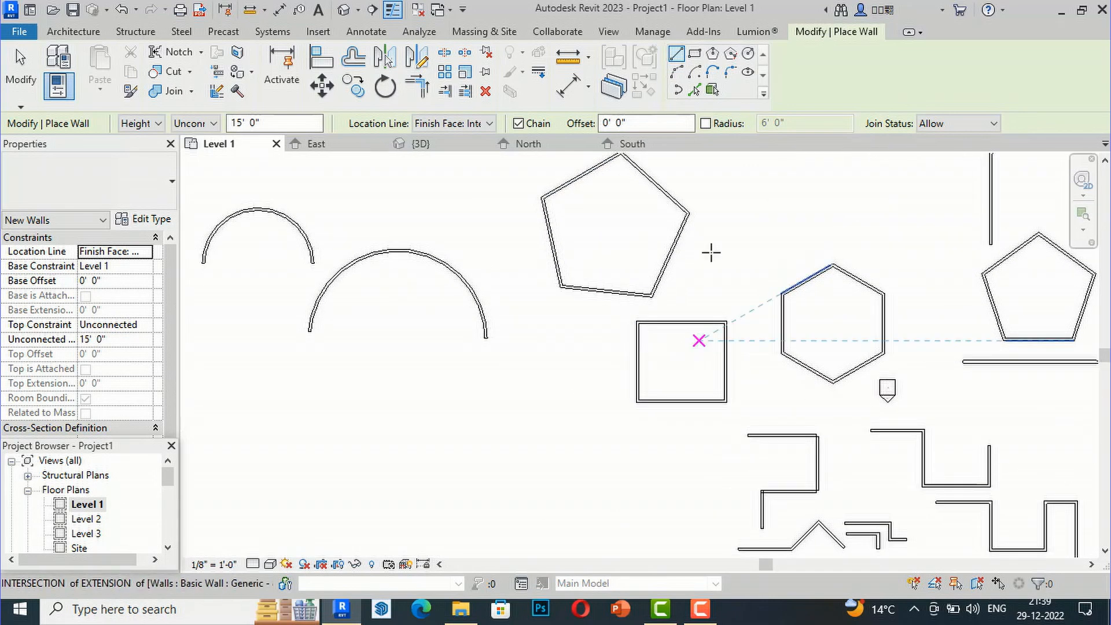
left_click(731, 75)
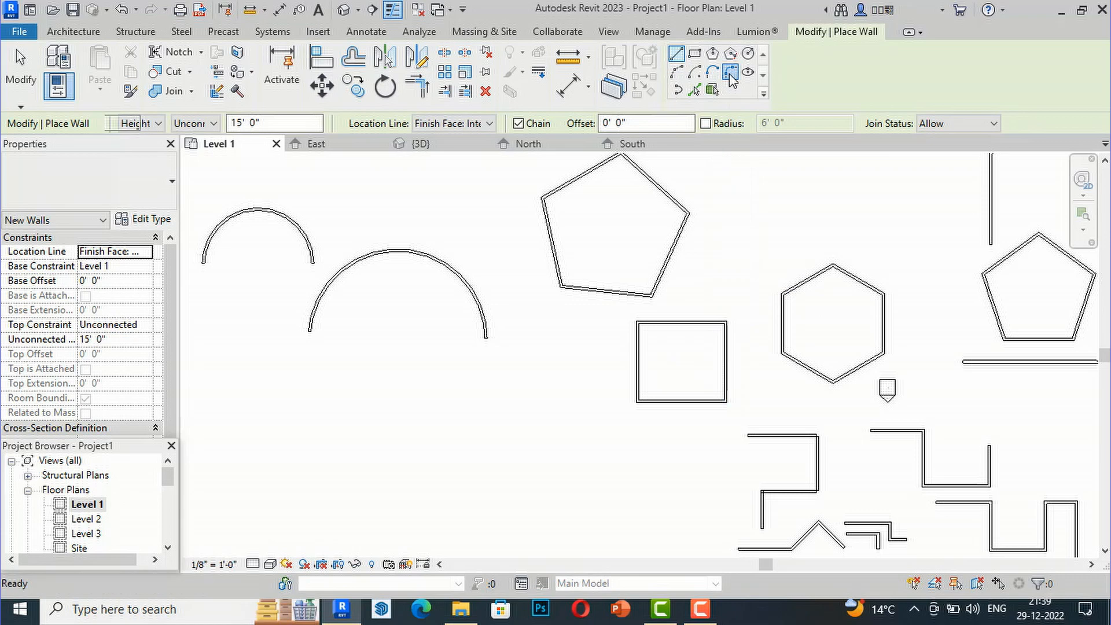
left_click(567, 123)
left_click(711, 125)
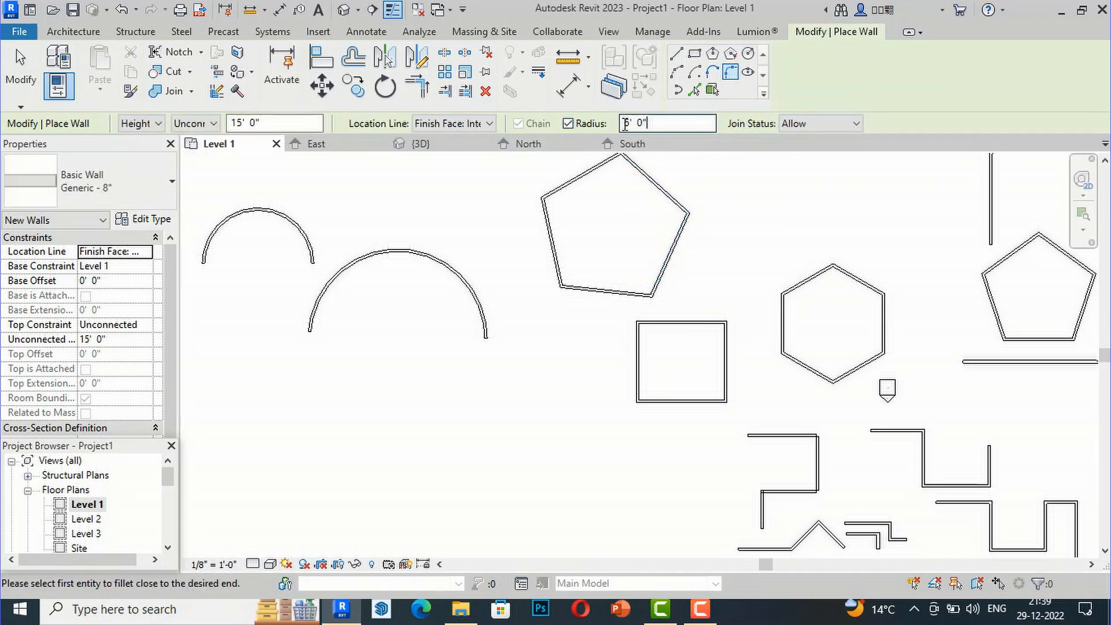
type("4")
key("Return")
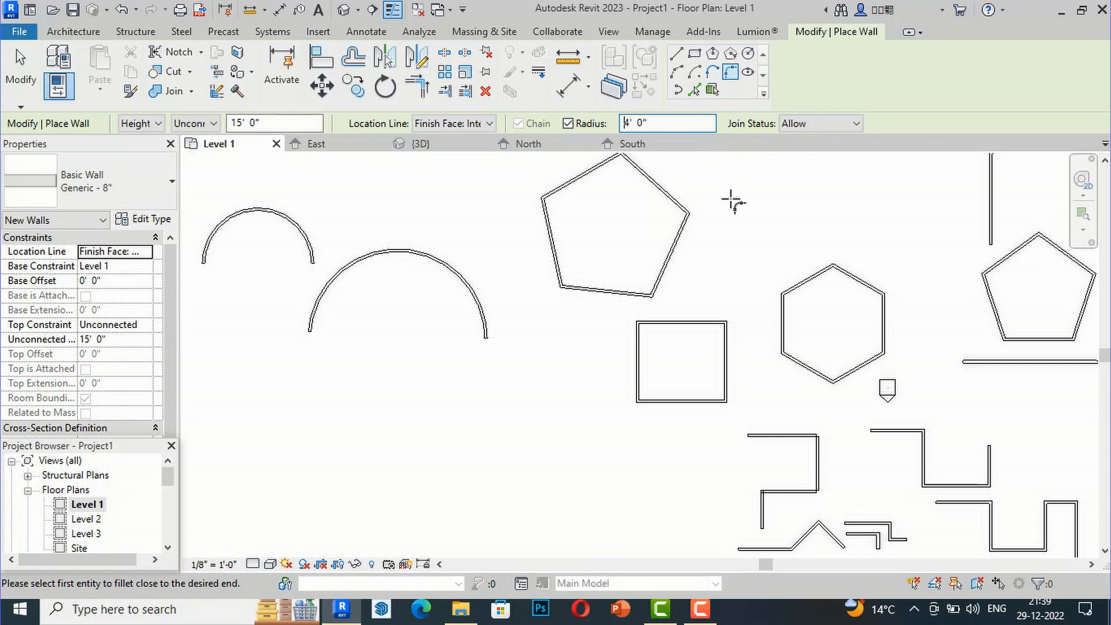
left_click(720, 327)
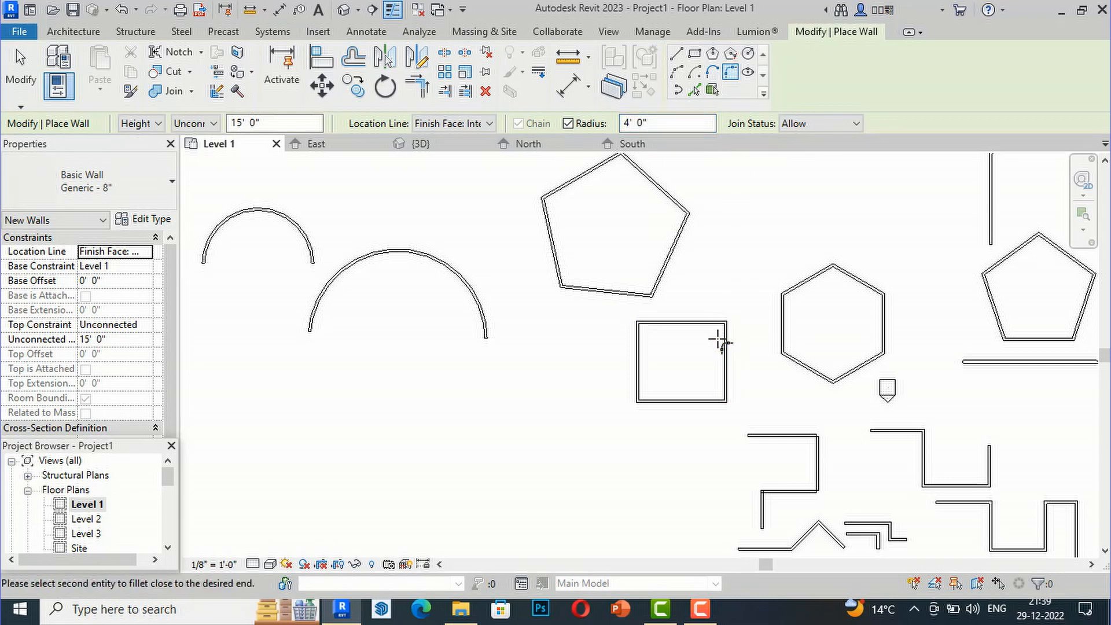
left_click(723, 344)
scroll(722, 338, "up", 3)
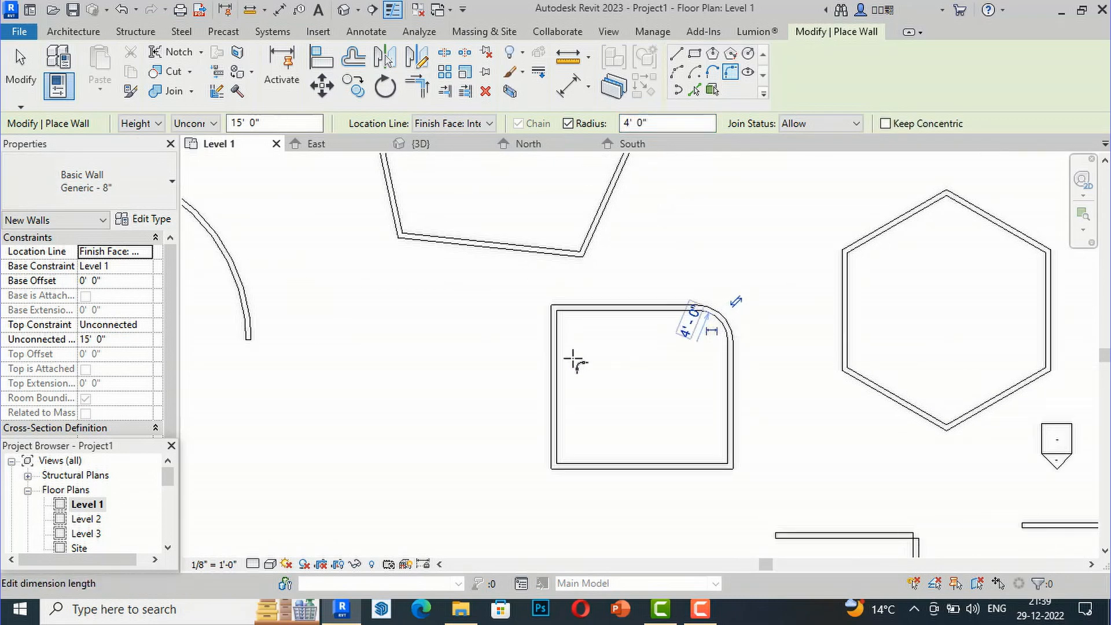
Round the square wall's northwest and southwest corners with the same 4' Fillet Arc
left_click(560, 323)
left_click(572, 309)
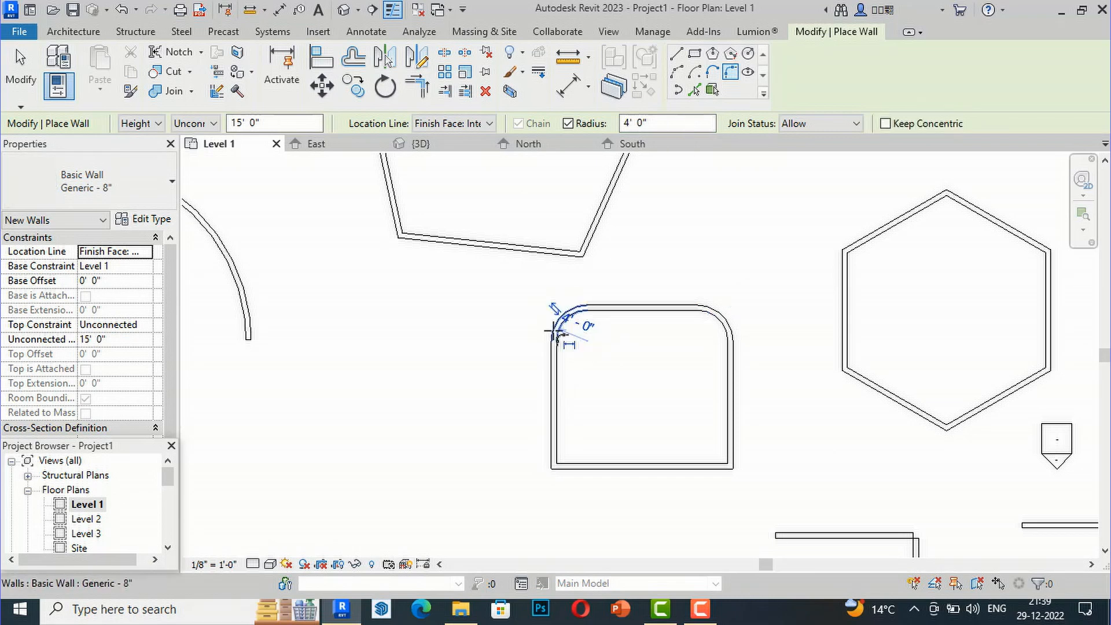
left_click(612, 463)
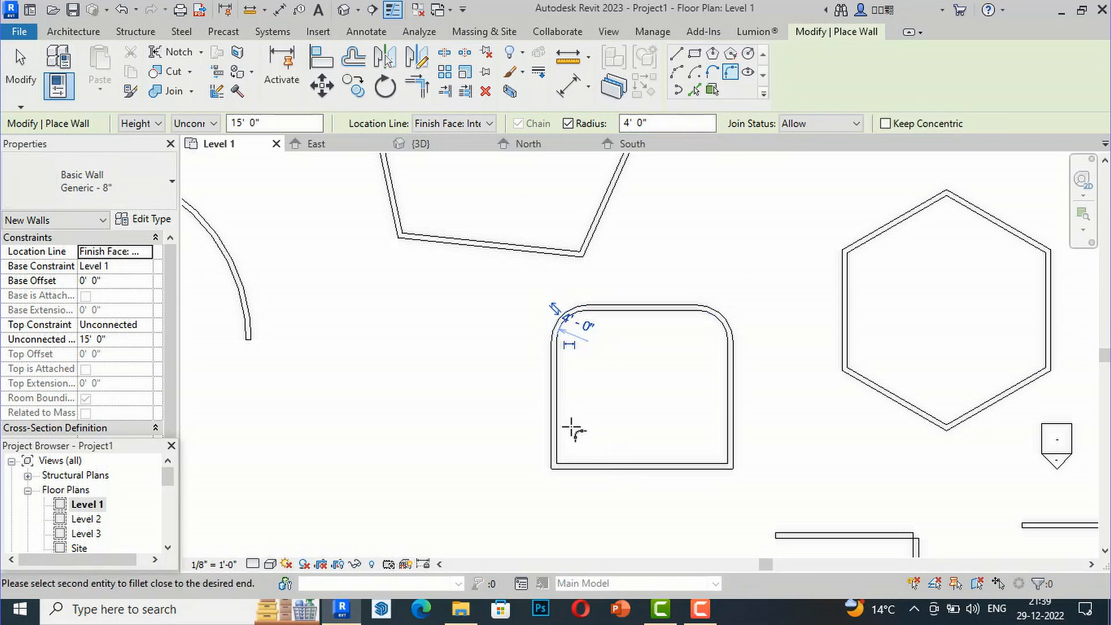
left_click(556, 425)
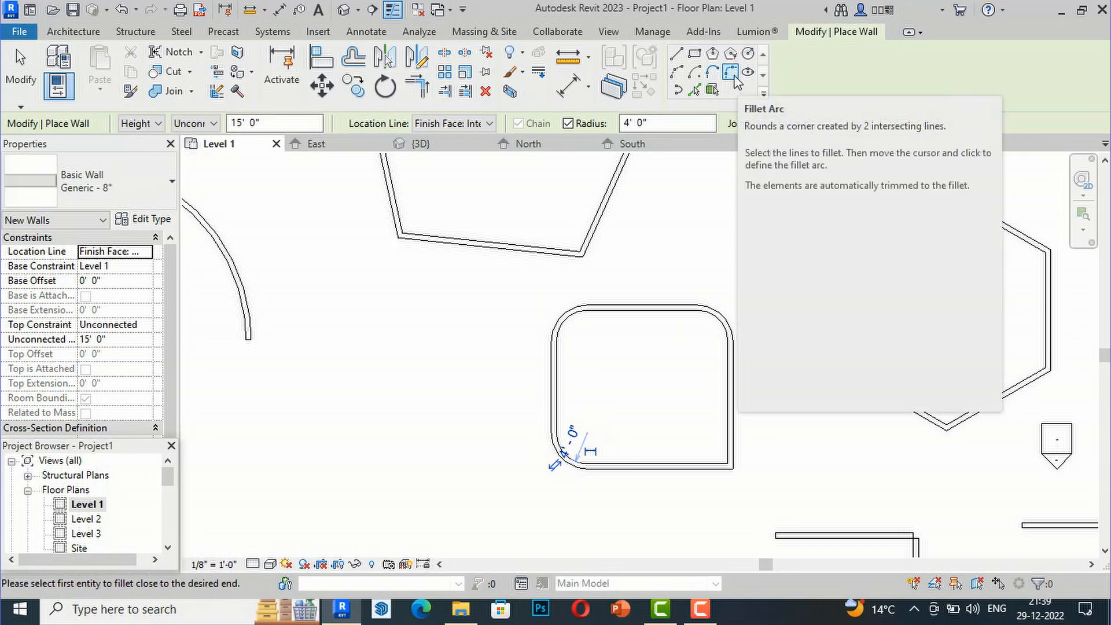
Draw an Ellipse wall above the hexagon with semi-axes of about 19' horizontally and 8' vertically
left_click(747, 71)
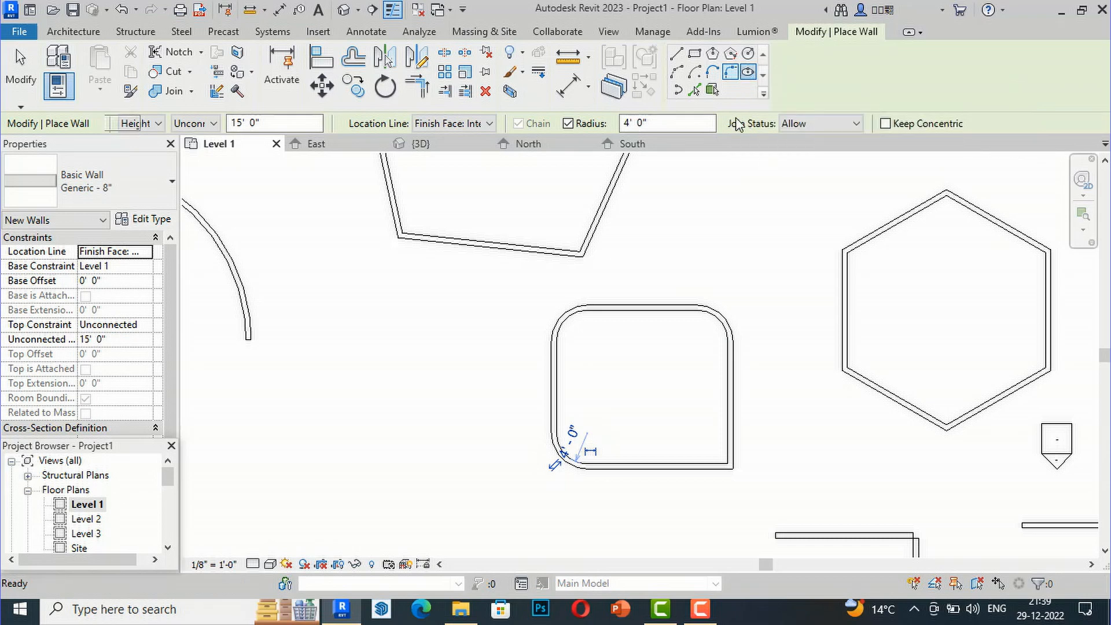
scroll(533, 401, "down", 5)
scroll(697, 264, "up", 4)
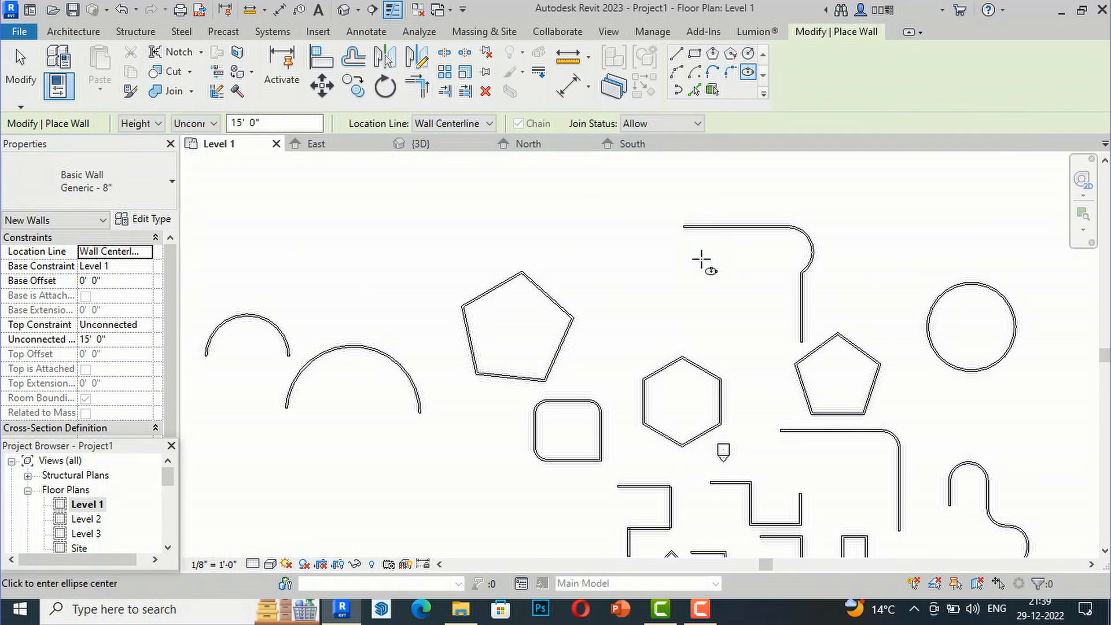
left_click(664, 325)
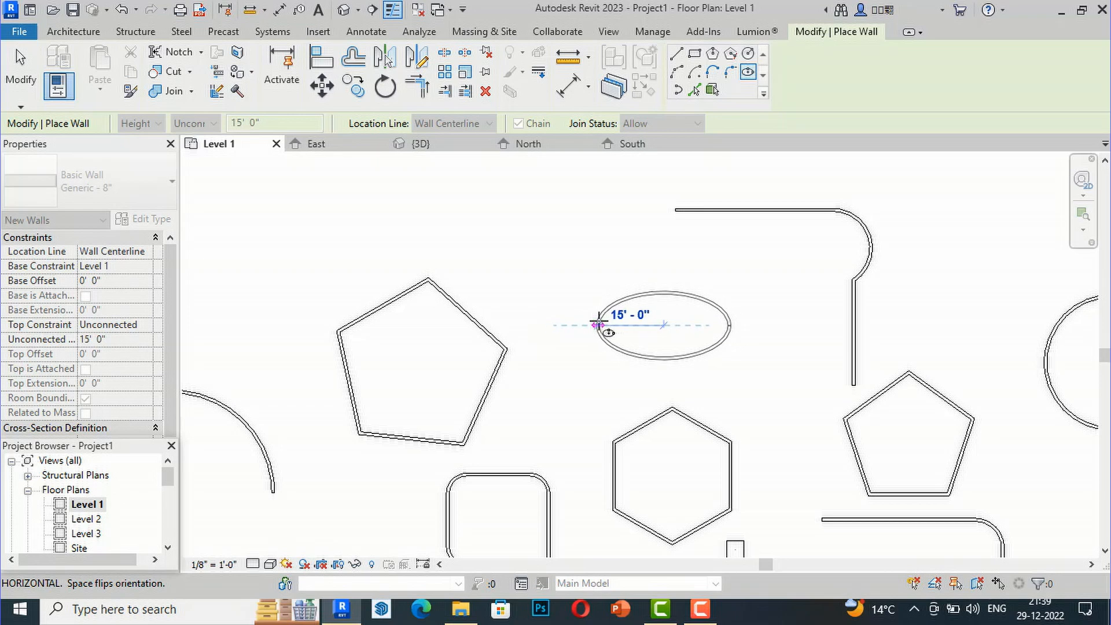
left_click(580, 325)
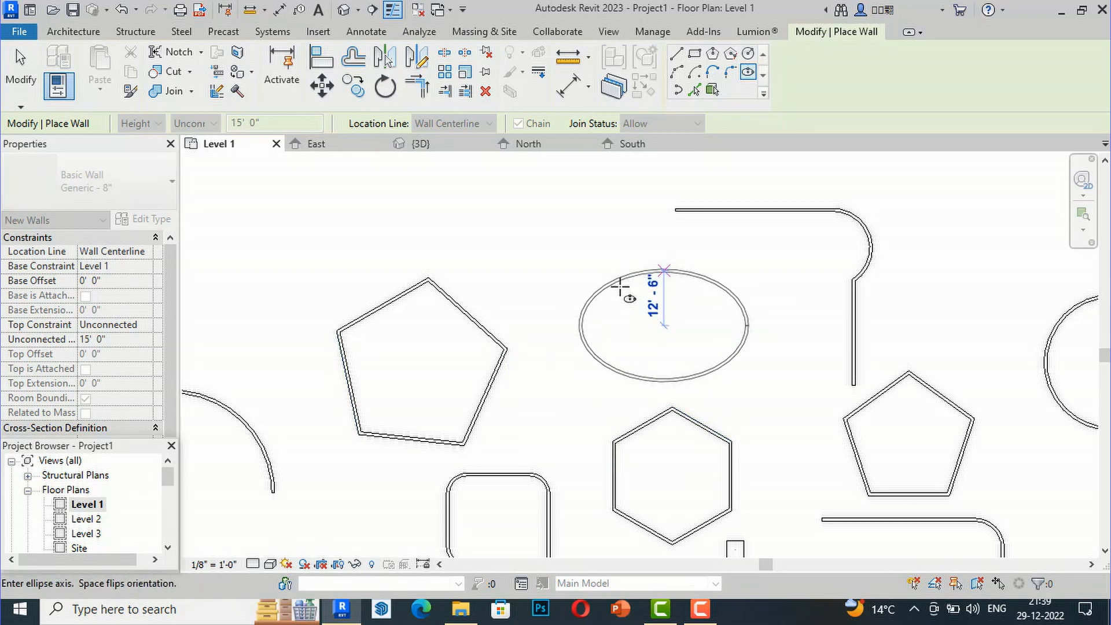
left_click(659, 290)
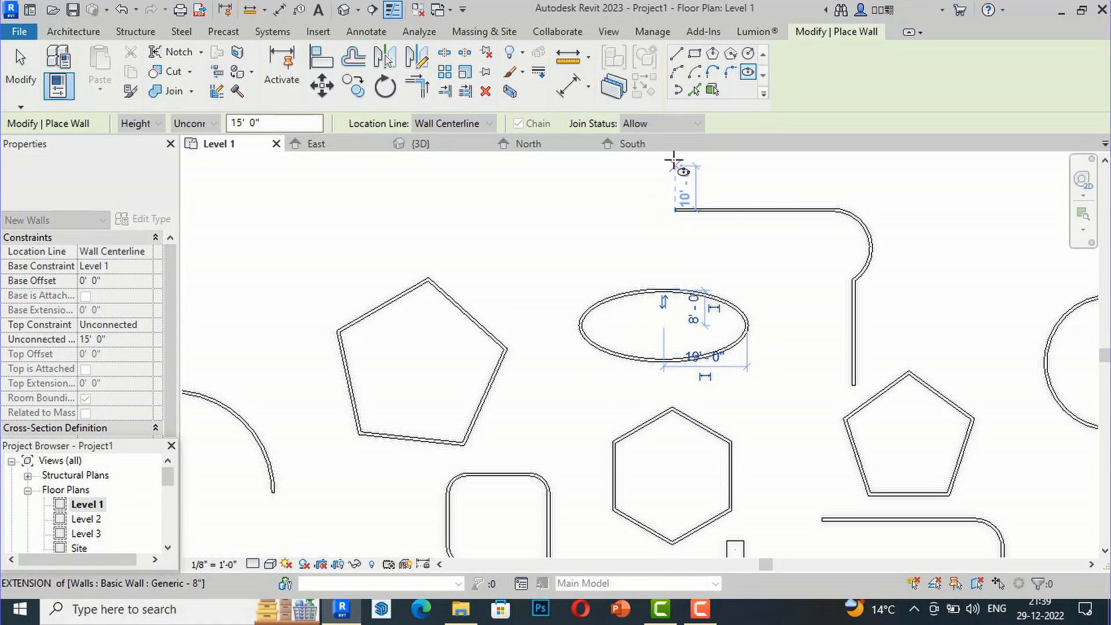
Draw a Partial Ellipse wall about 10' high, bulging upward, in the open area northeast of the large pentagon
left_click(676, 90)
scroll(671, 399, "down", 1)
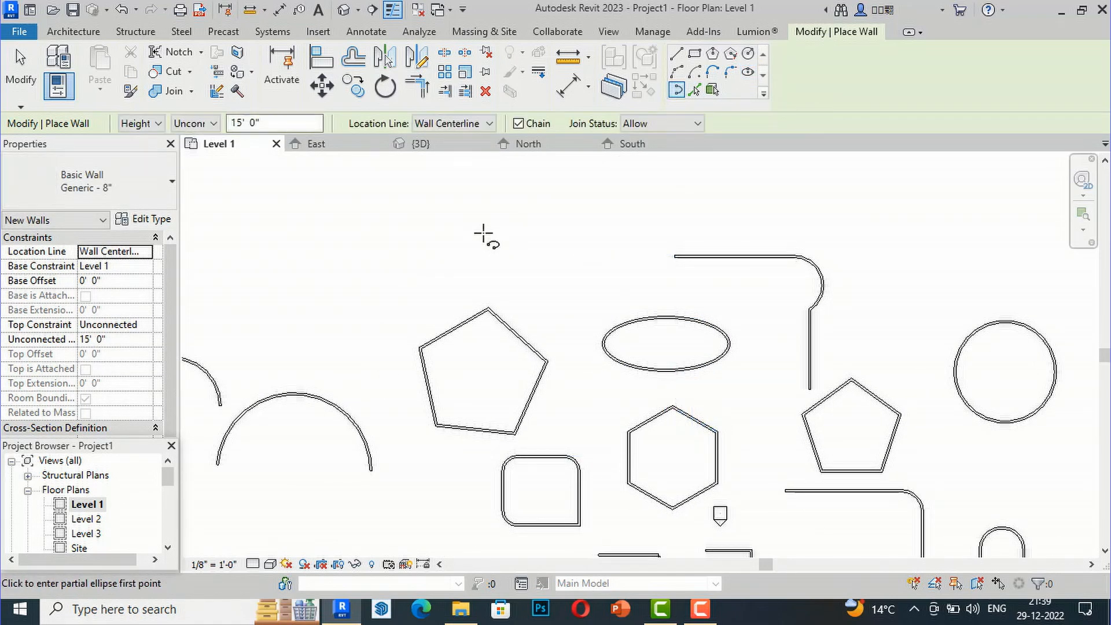
left_click(590, 235)
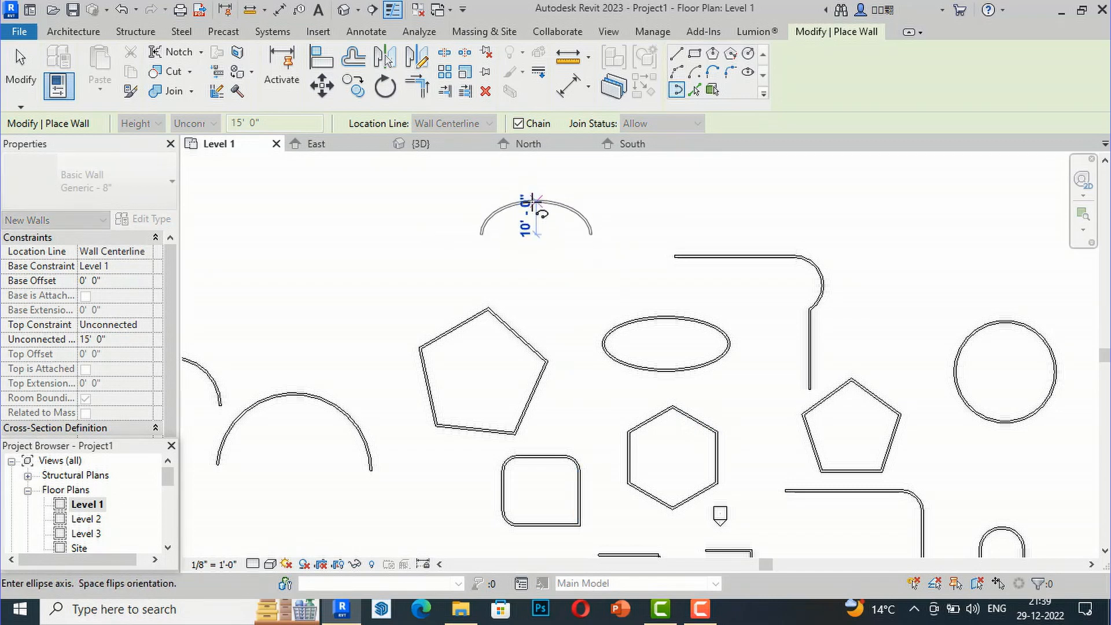
left_click(534, 198)
scroll(526, 222, "up", 2)
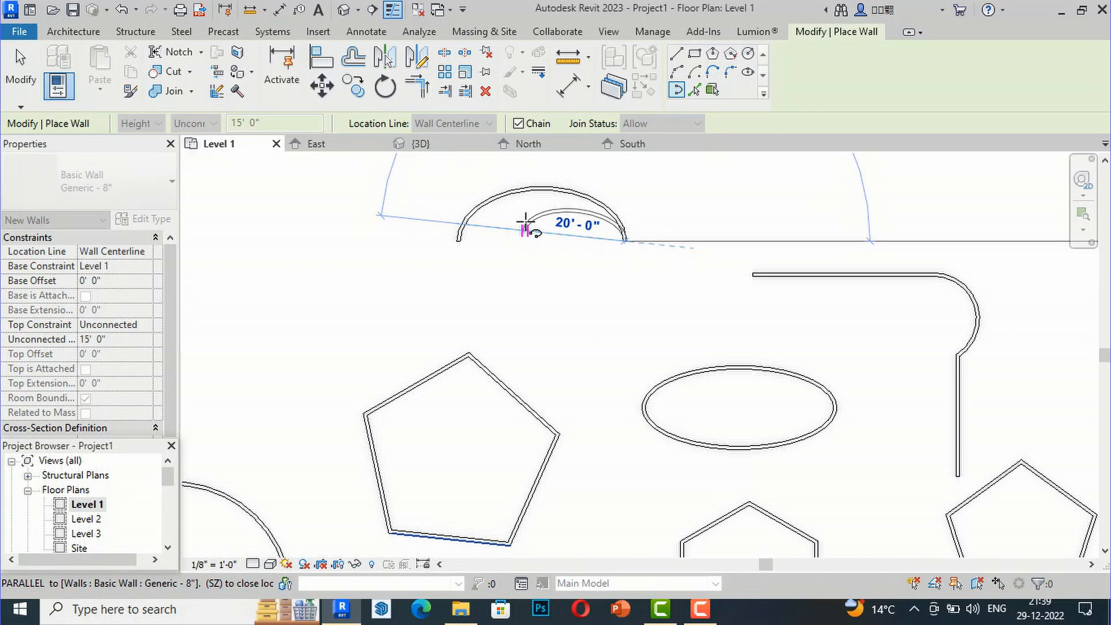
key("Escape")
scroll(525, 222, "down", 2)
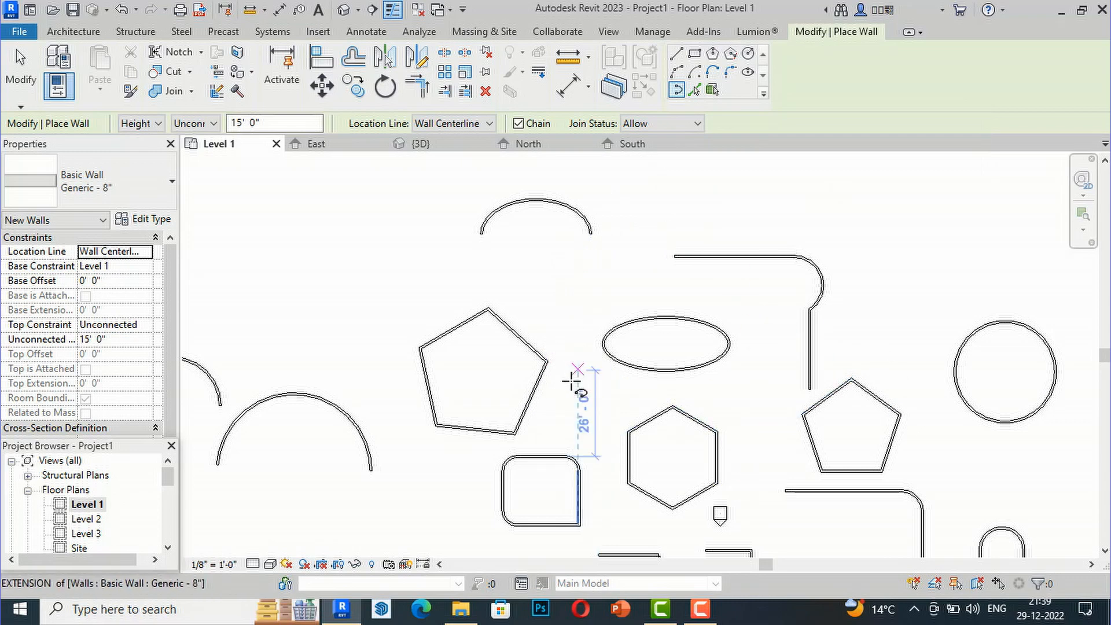
Draw an L-shaped pair of thin detail lines above the walls, a horizontal line followed by a vertical one about 48' long
scroll(573, 385, "down", 2)
scroll(625, 258, "up", 1)
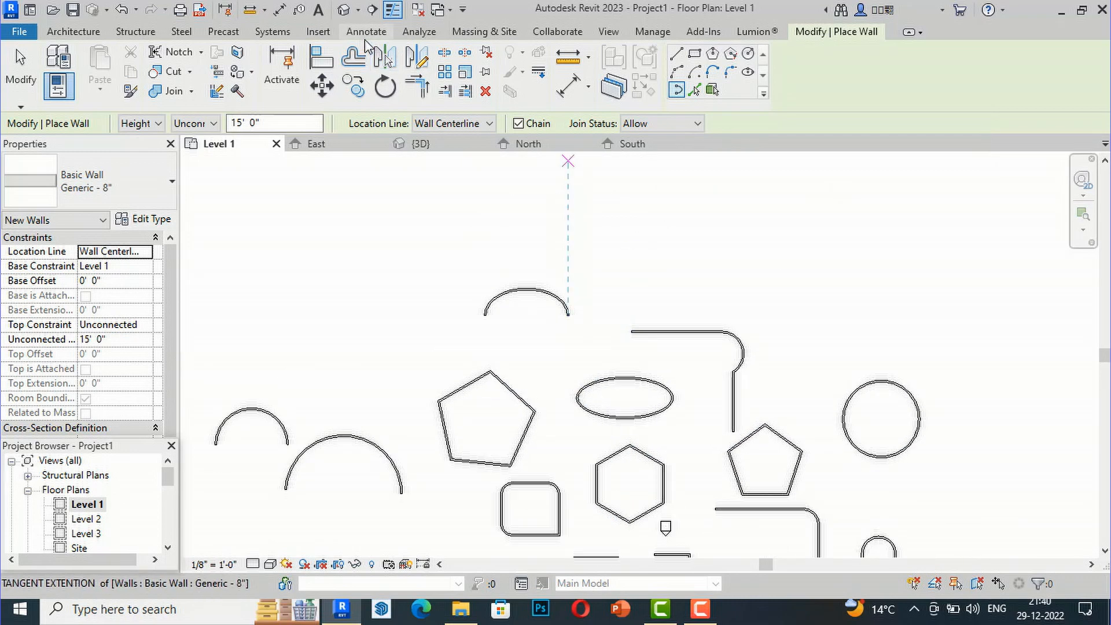
left_click(364, 36)
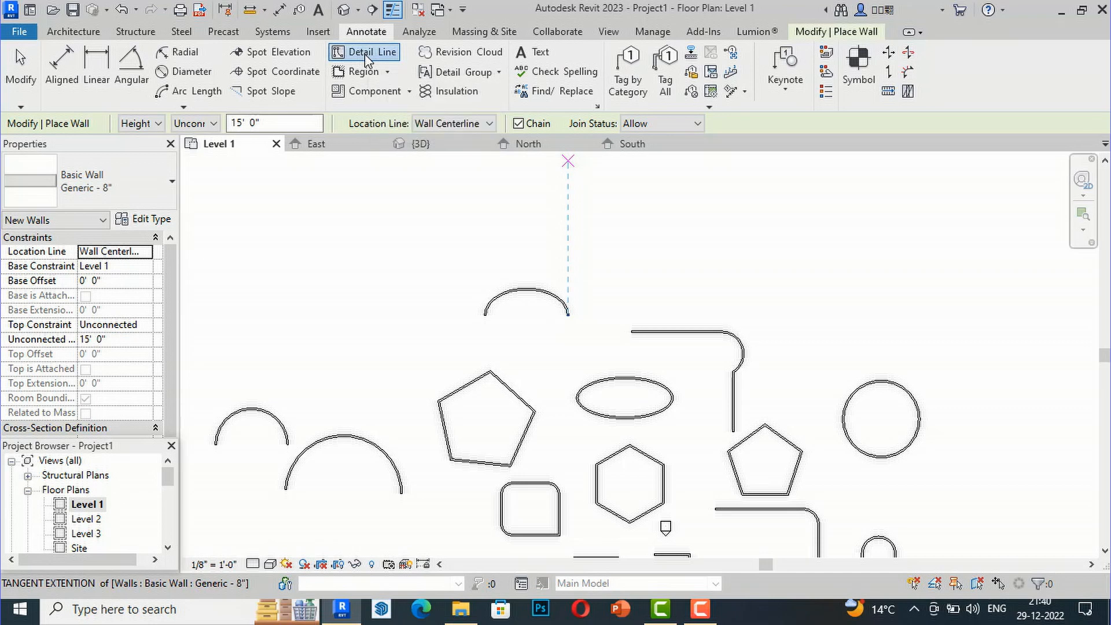
left_click(365, 55)
left_click(619, 224)
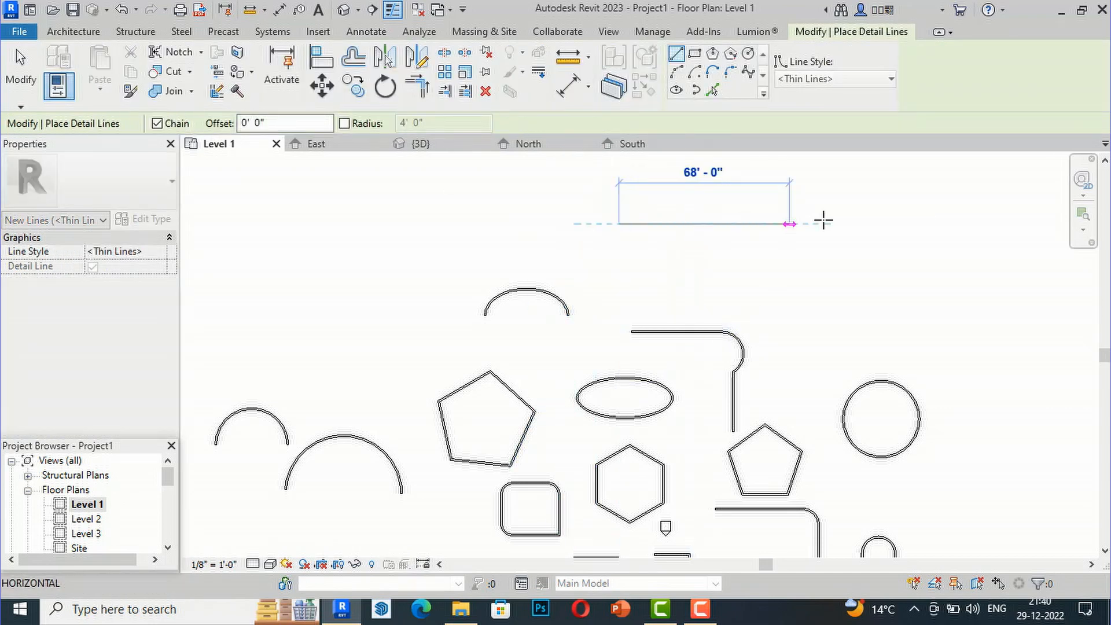
left_click(829, 223)
left_click(829, 341)
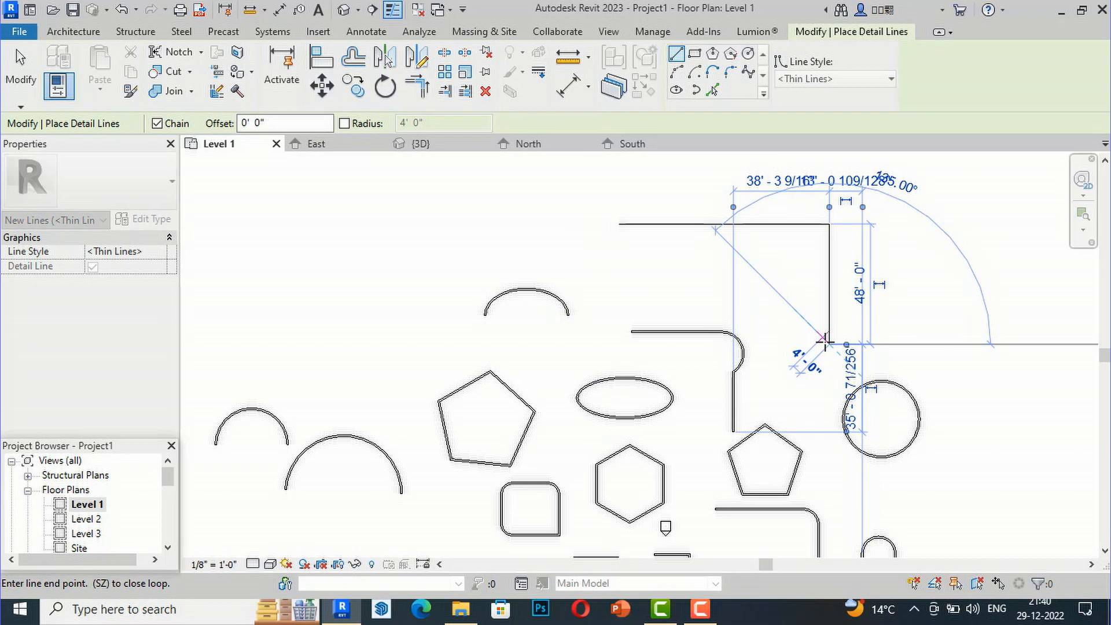
key("Escape")
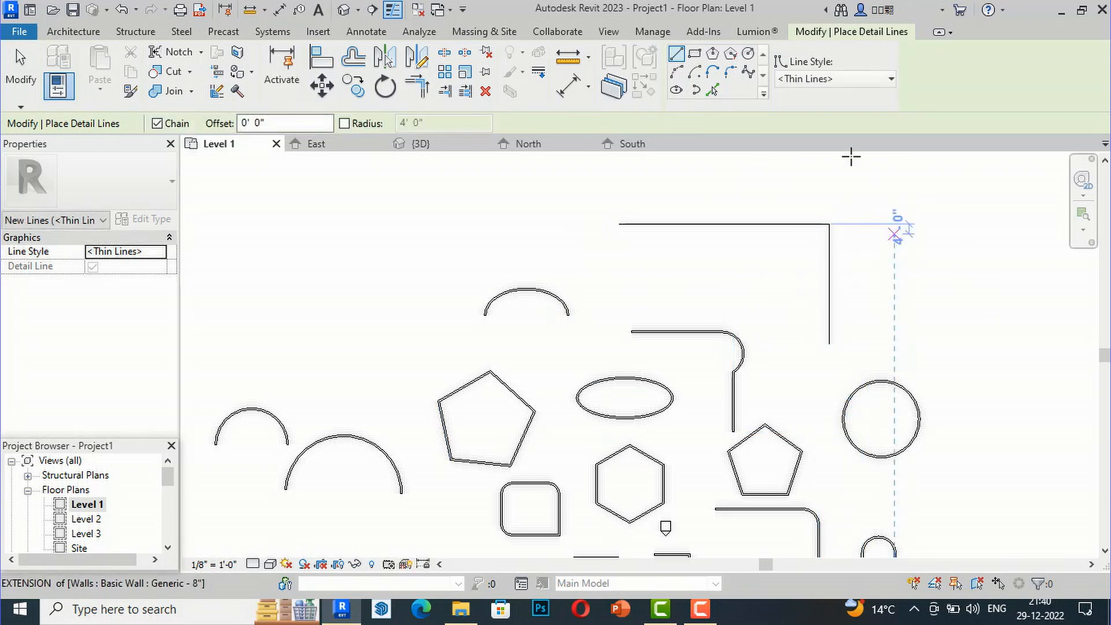
Try Pick Lines walls on both L-shaped detail lines with the Wall Centerline location line, and undo both walls
left_click(73, 31)
left_click(61, 60)
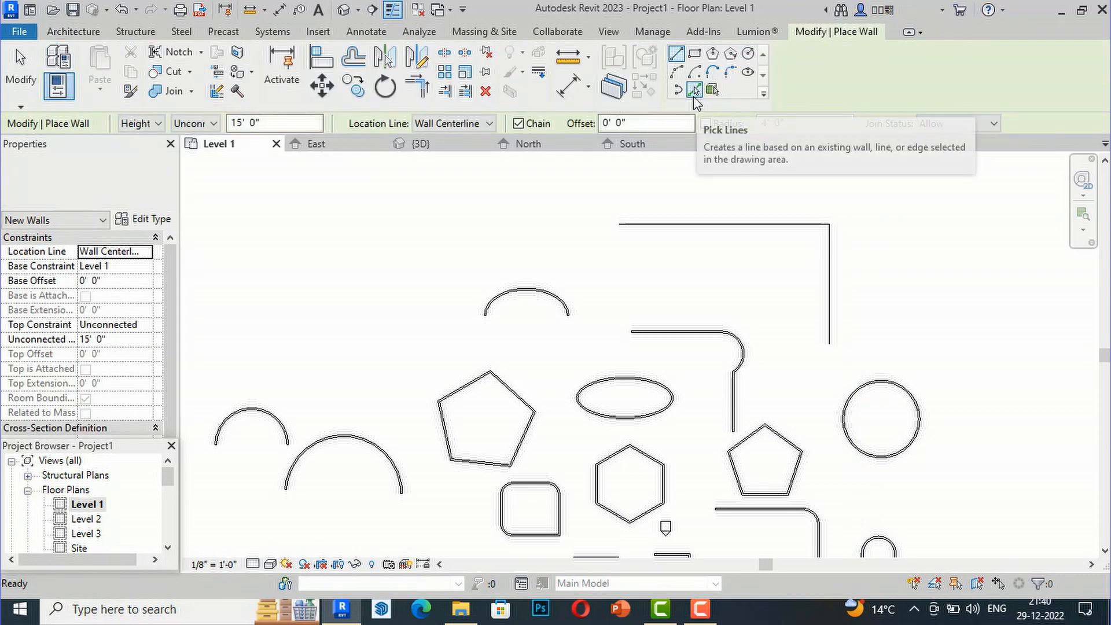
left_click(695, 99)
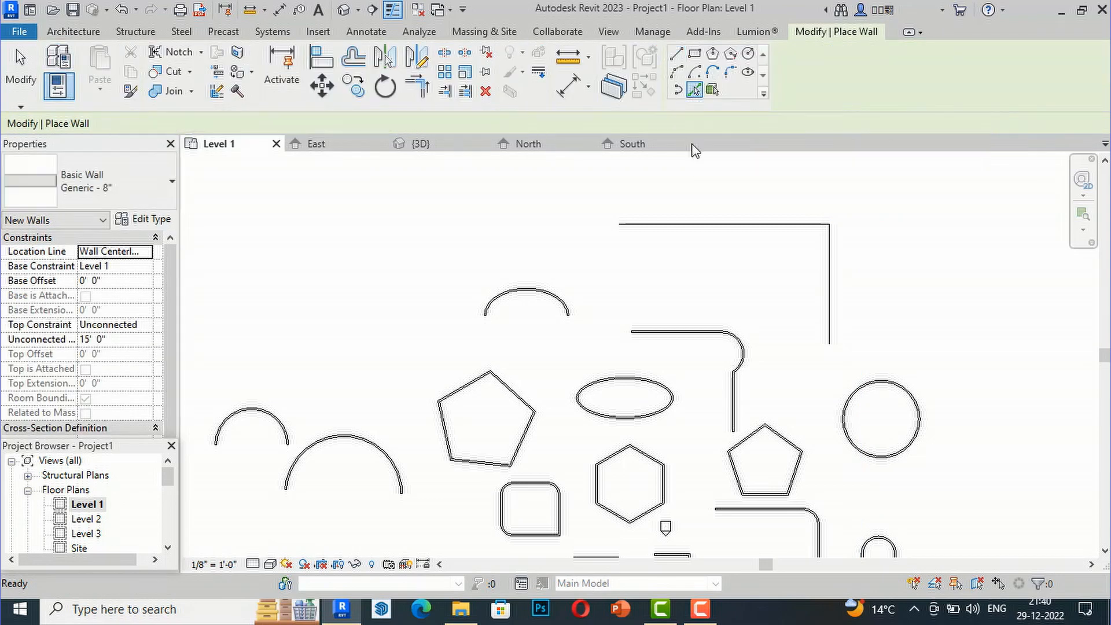
left_click(712, 225)
left_click(830, 235)
scroll(818, 231, "up", 5)
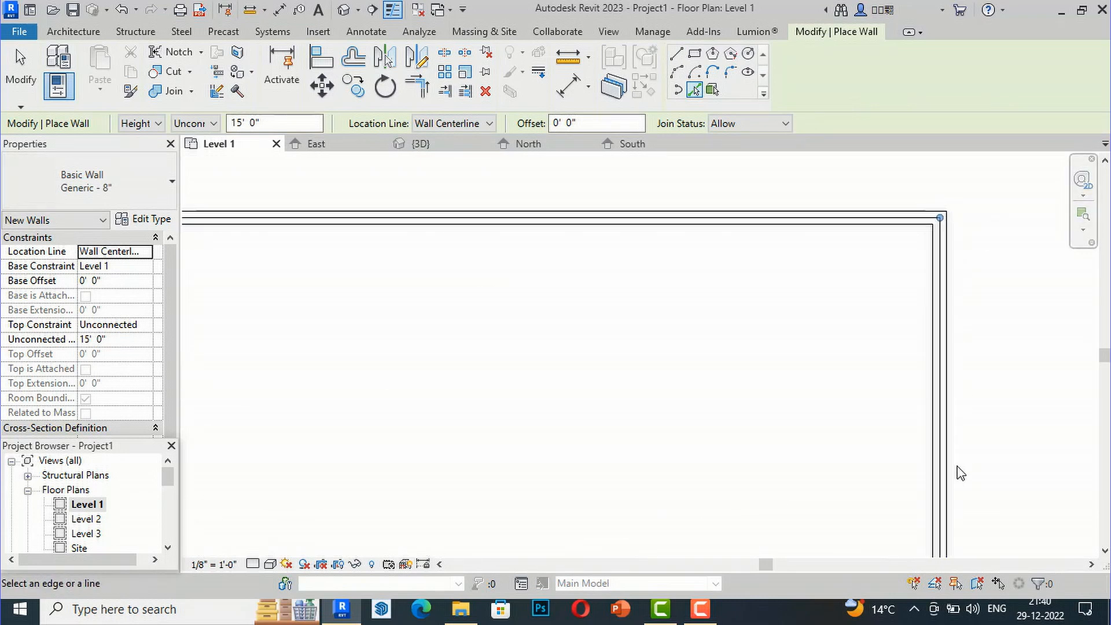
scroll(820, 243, "down", 2)
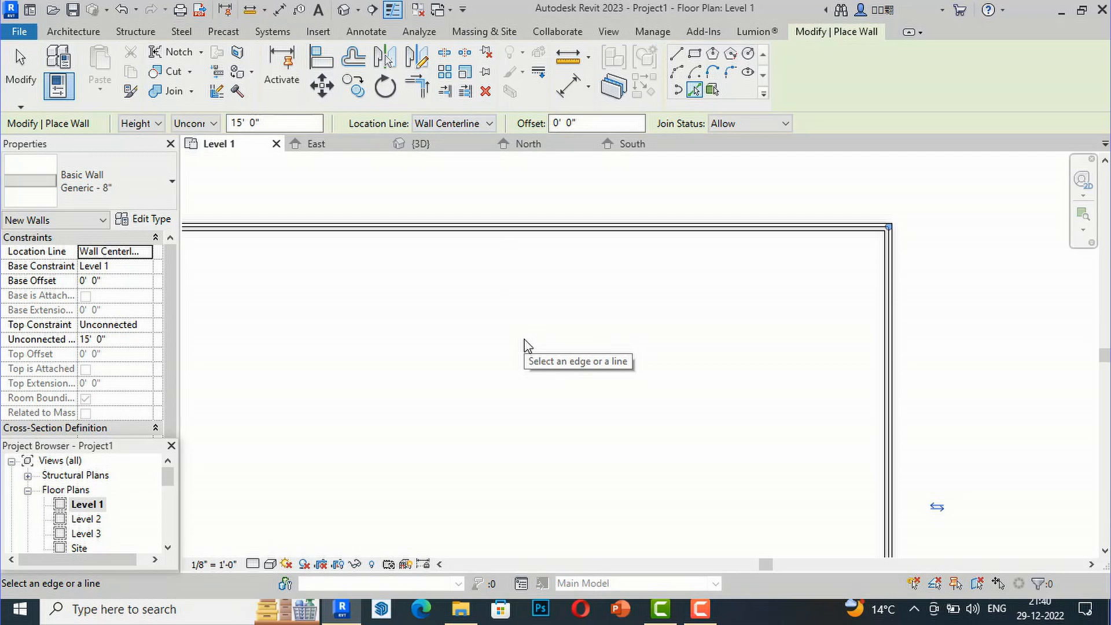
key("ctrl+z")
key("ctrl+z")
Create Generic - 8" walls from the horizontal and vertical detail lines with Pick Lines, using Finish Face: Exterior as location line
scroll(823, 256, "up", 2)
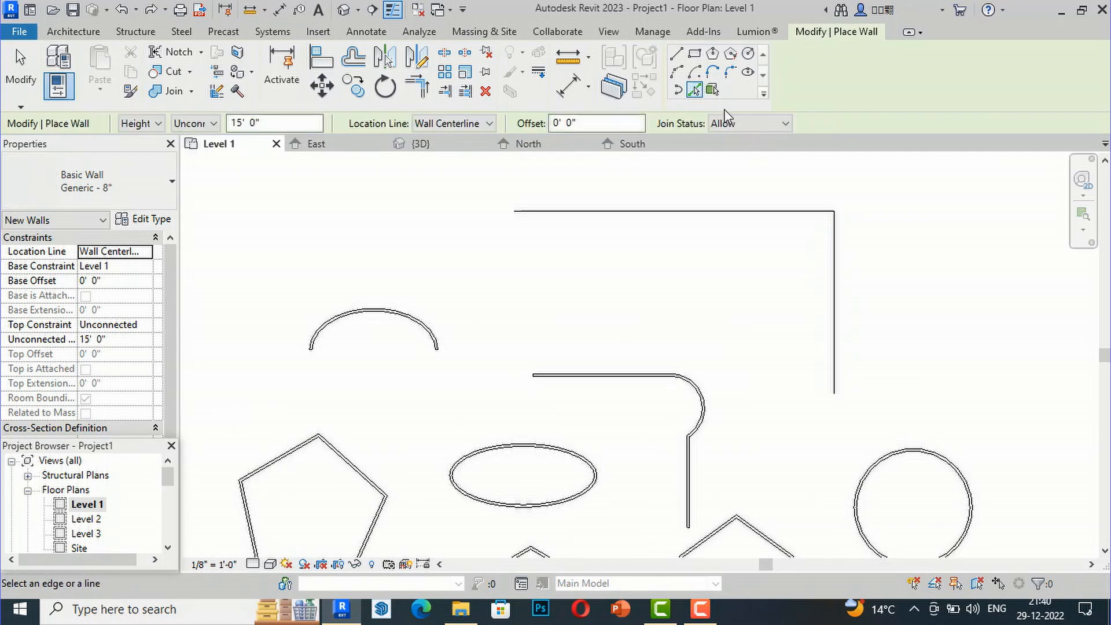
left_click(478, 125)
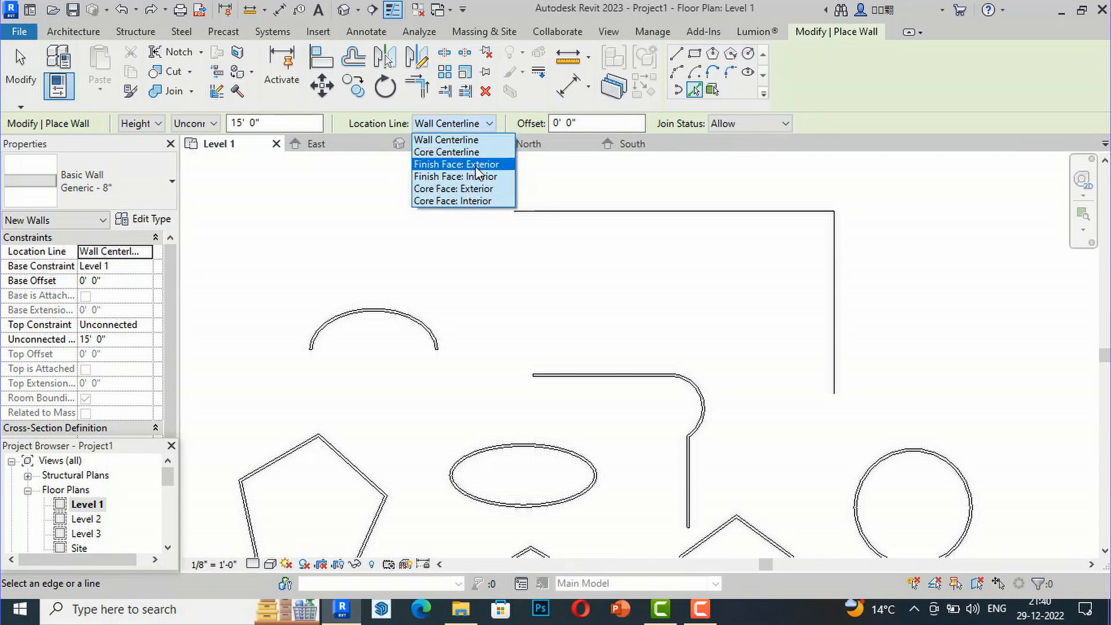
left_click(477, 166)
scroll(675, 221, "up", 3)
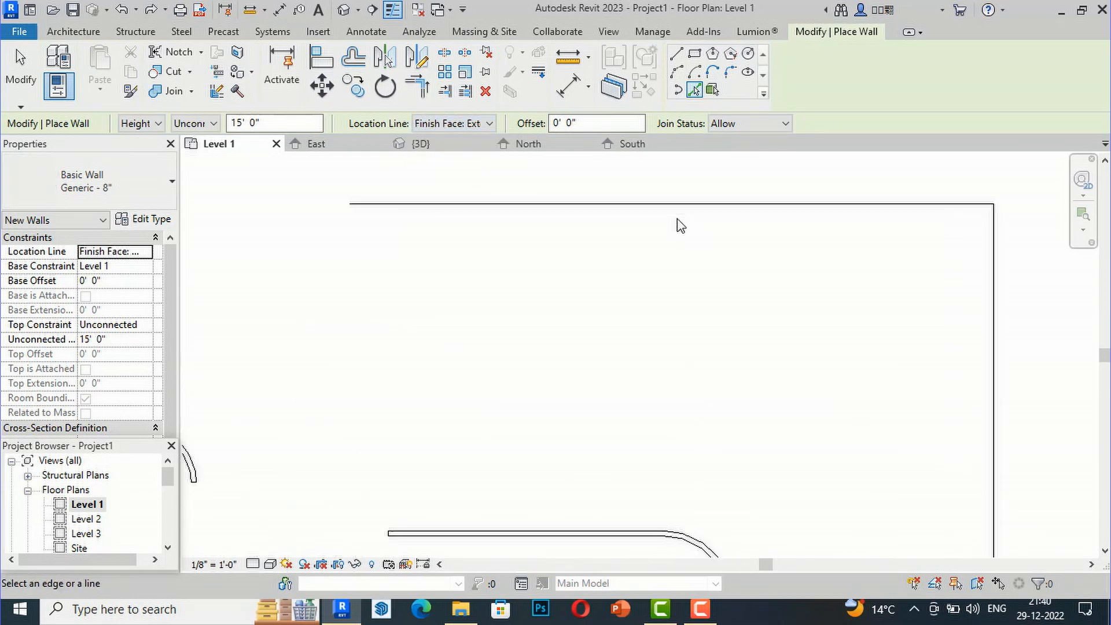
left_click(704, 206)
left_click(994, 267)
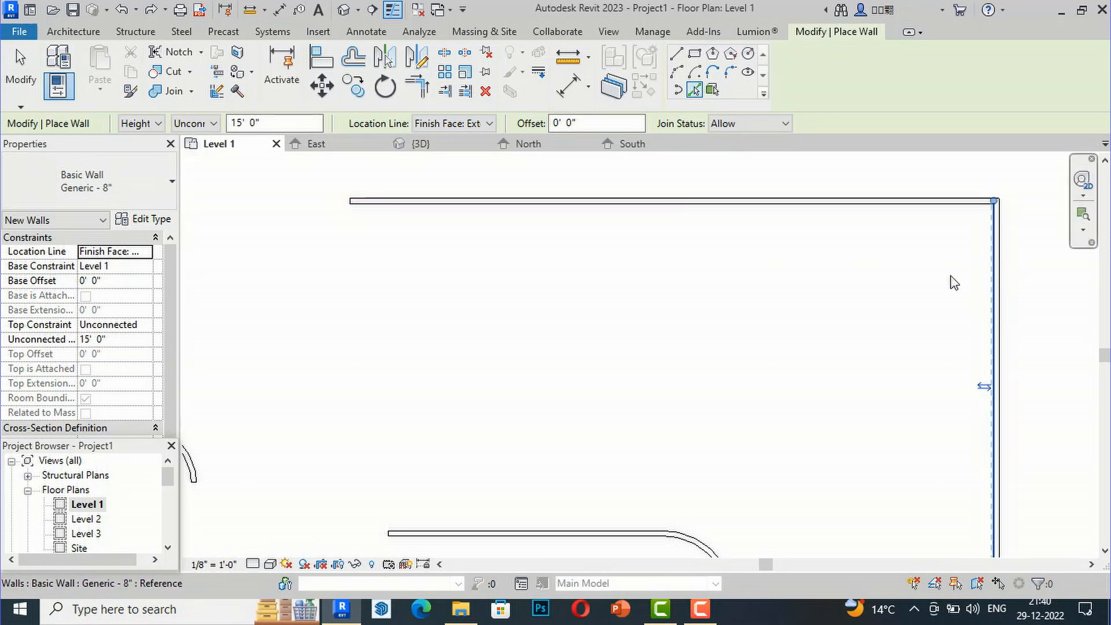
scroll(581, 308, "down", 3)
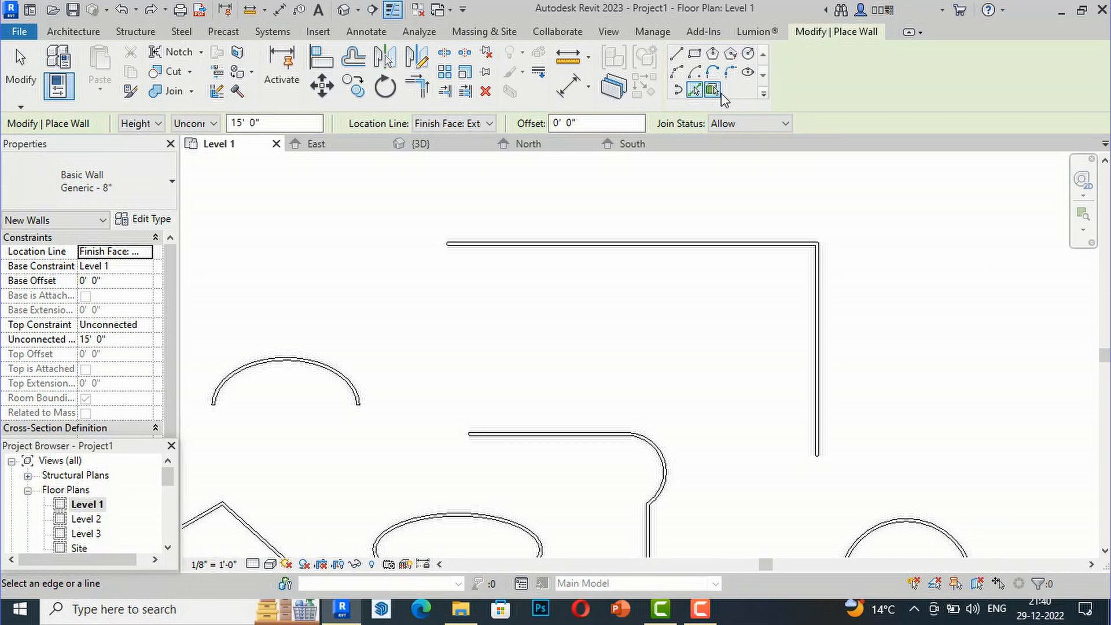
key("Escape")
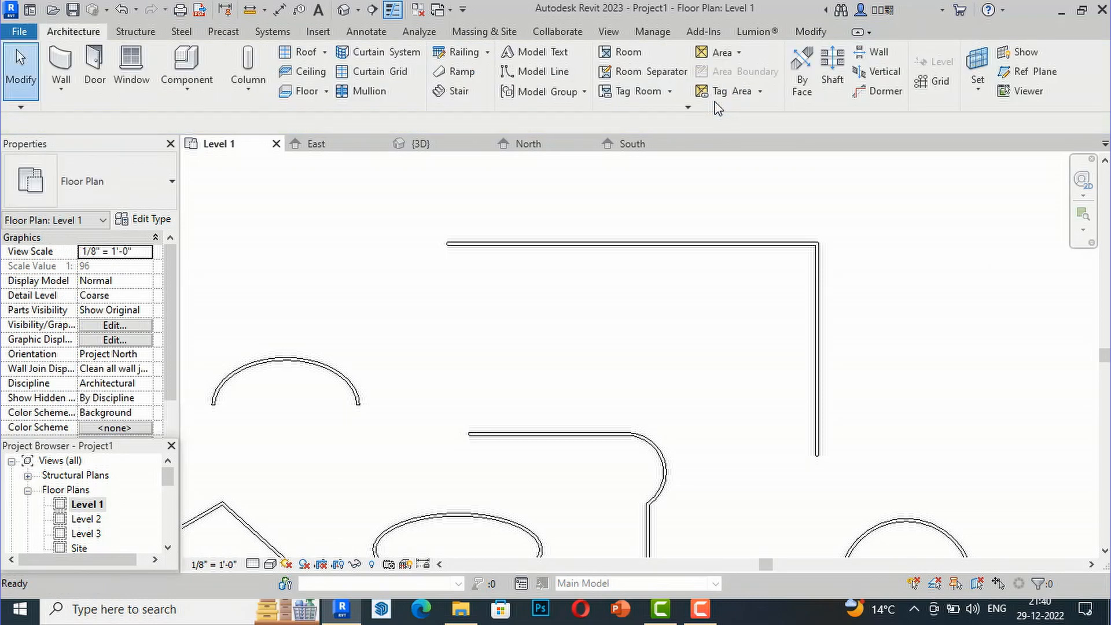
key("w")
key("a")
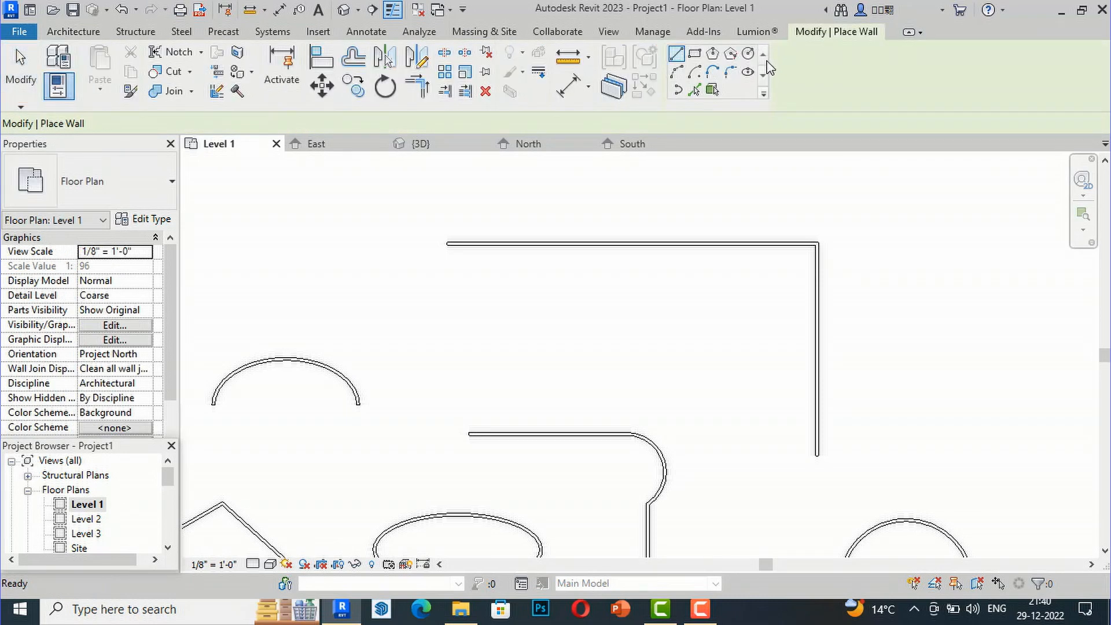
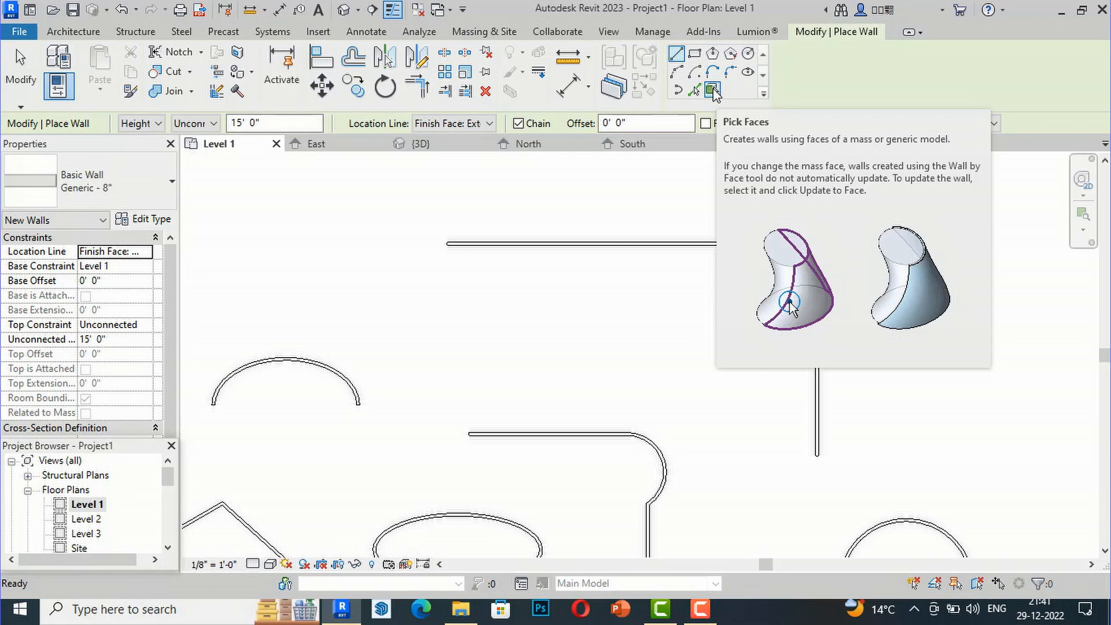
left_click(72, 32)
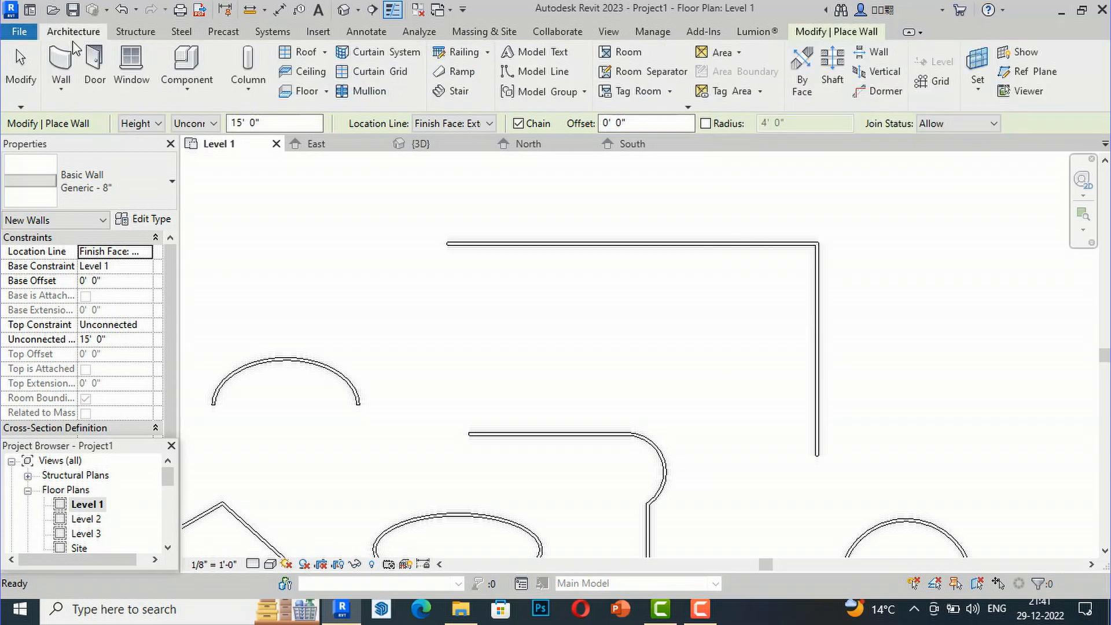
left_click(59, 92)
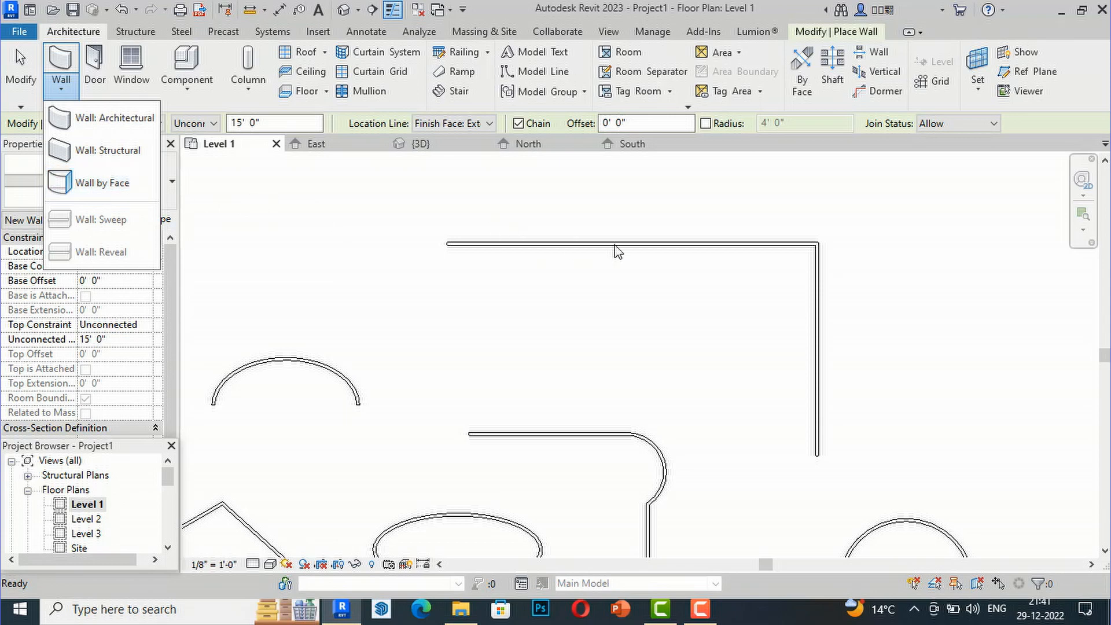
key("Escape")
key("Escape")
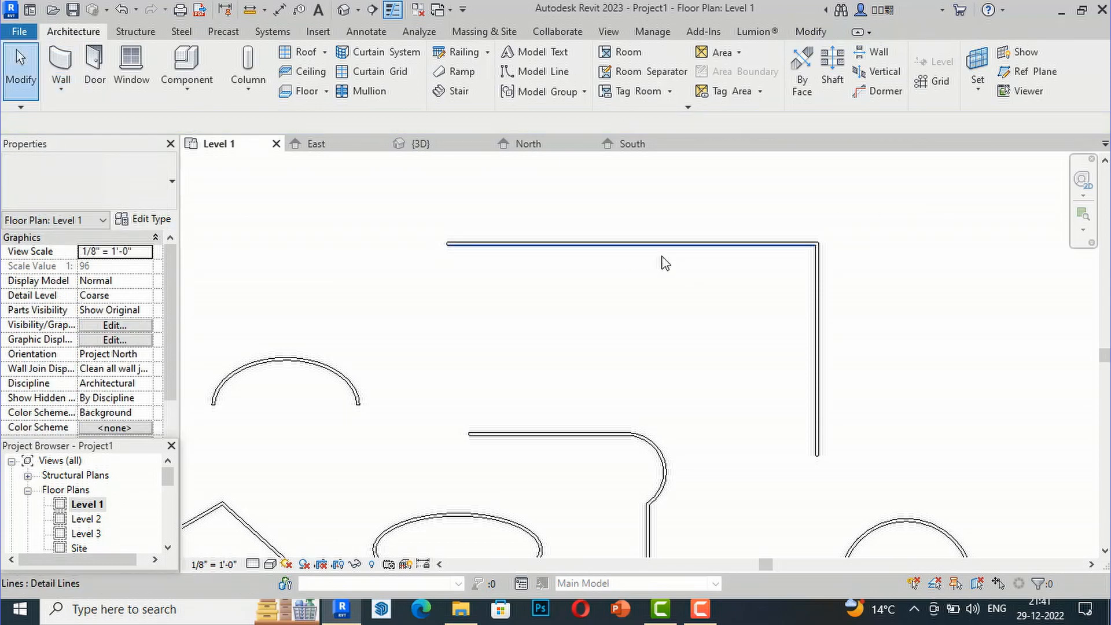
Set up a new architectural wall with the Generic - 12" type and a base offset of 1' 6"
left_click(62, 65)
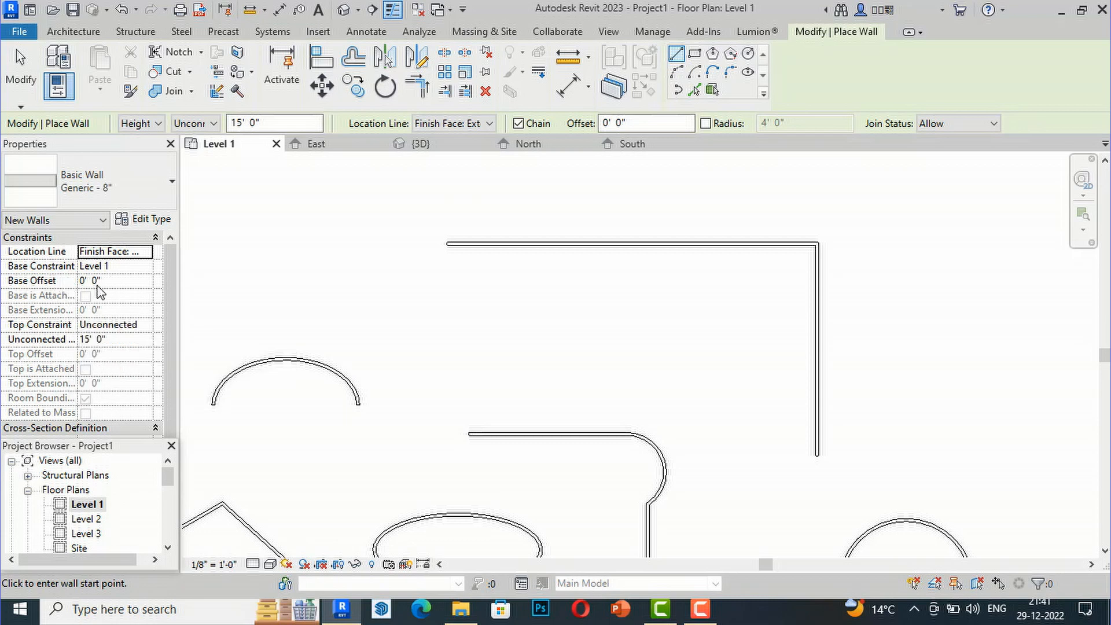
left_click(132, 194)
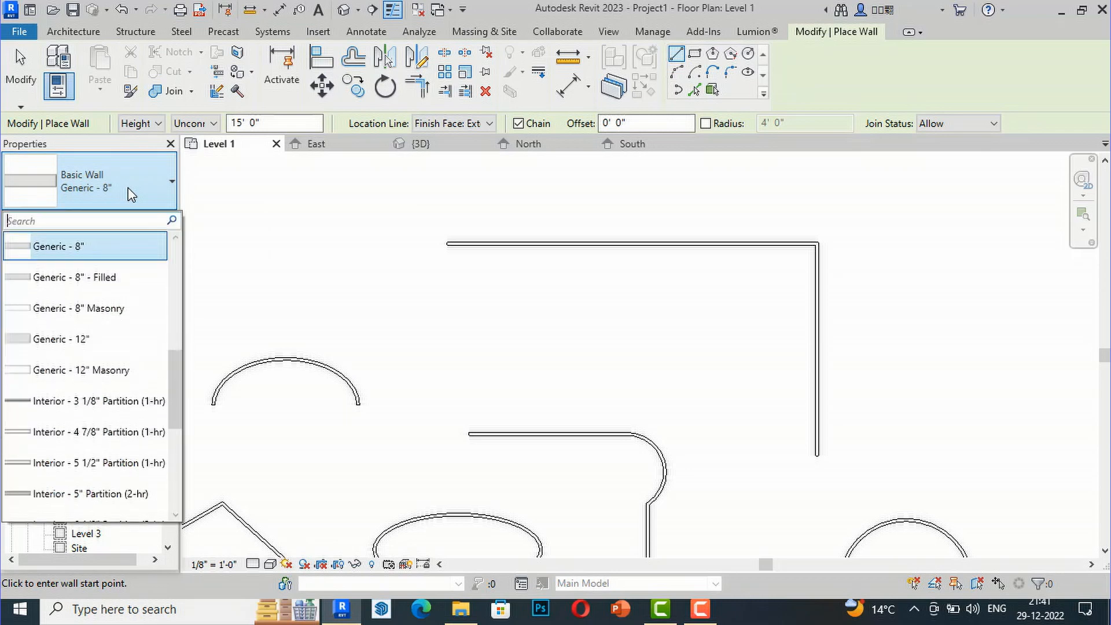
left_click(106, 344)
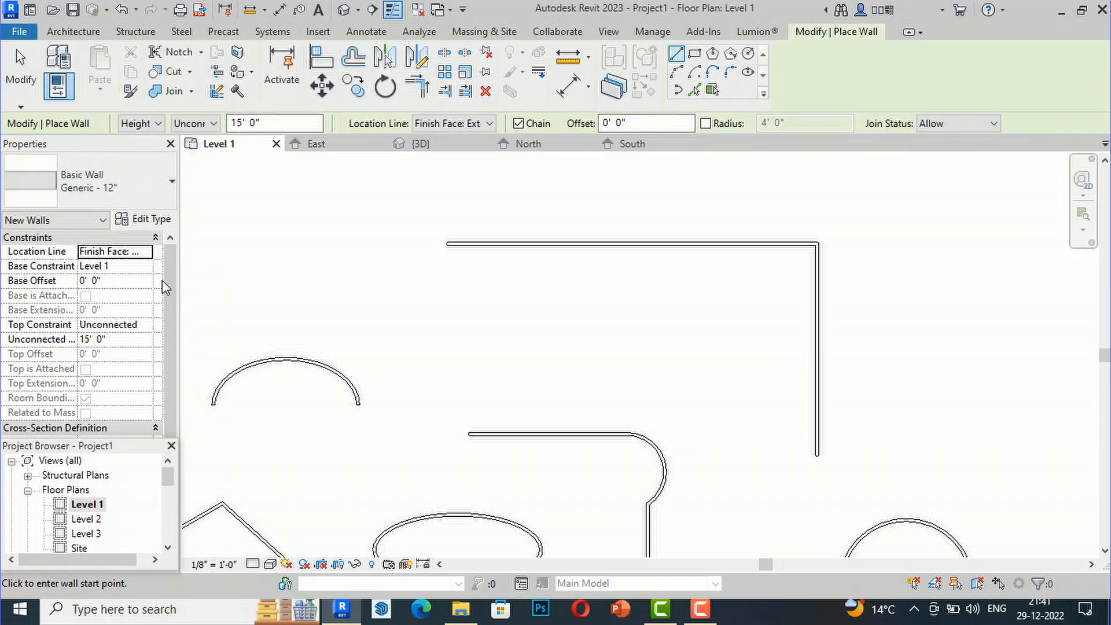
left_click(117, 283)
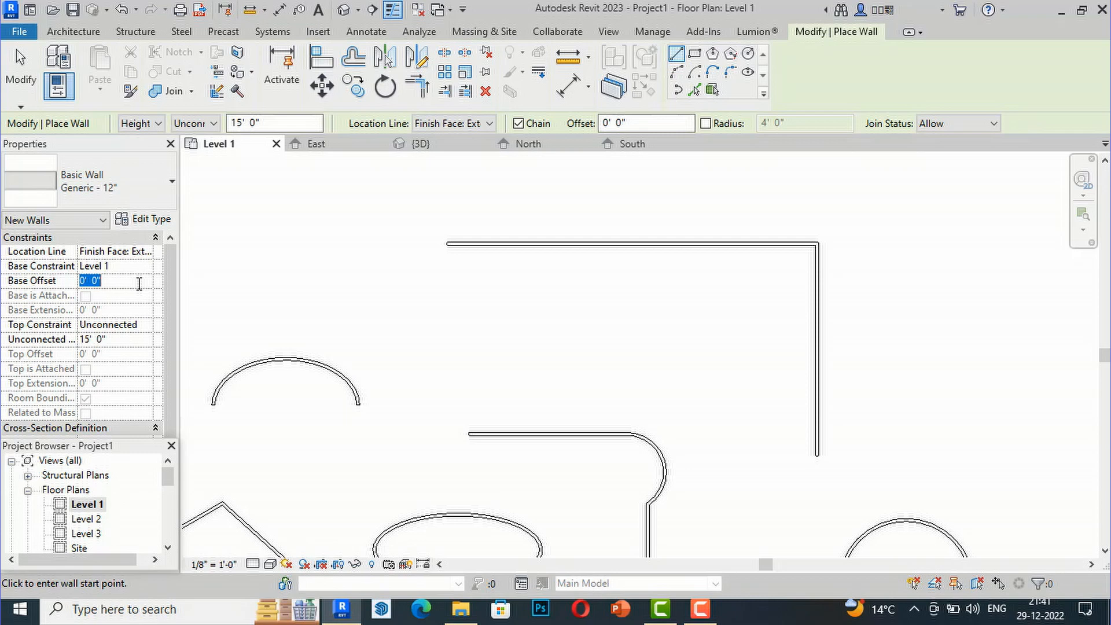
key("Return")
Draw a straight horizontal wall 68' long in the open area southeast of the circular wall
scroll(315, 315, "down", 5)
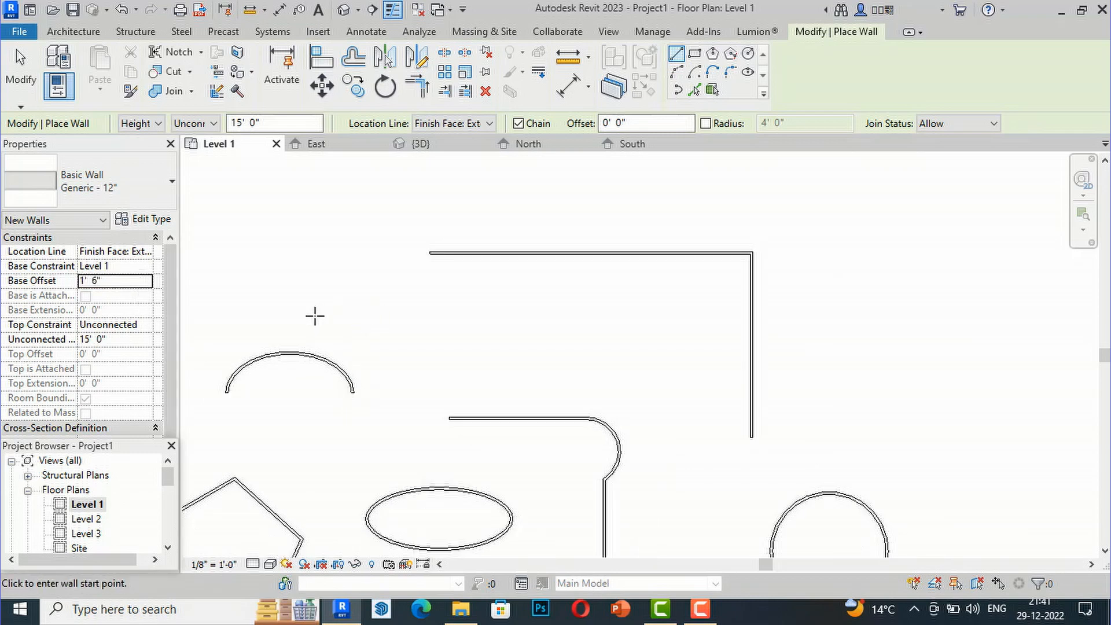
scroll(512, 434, "up", 2)
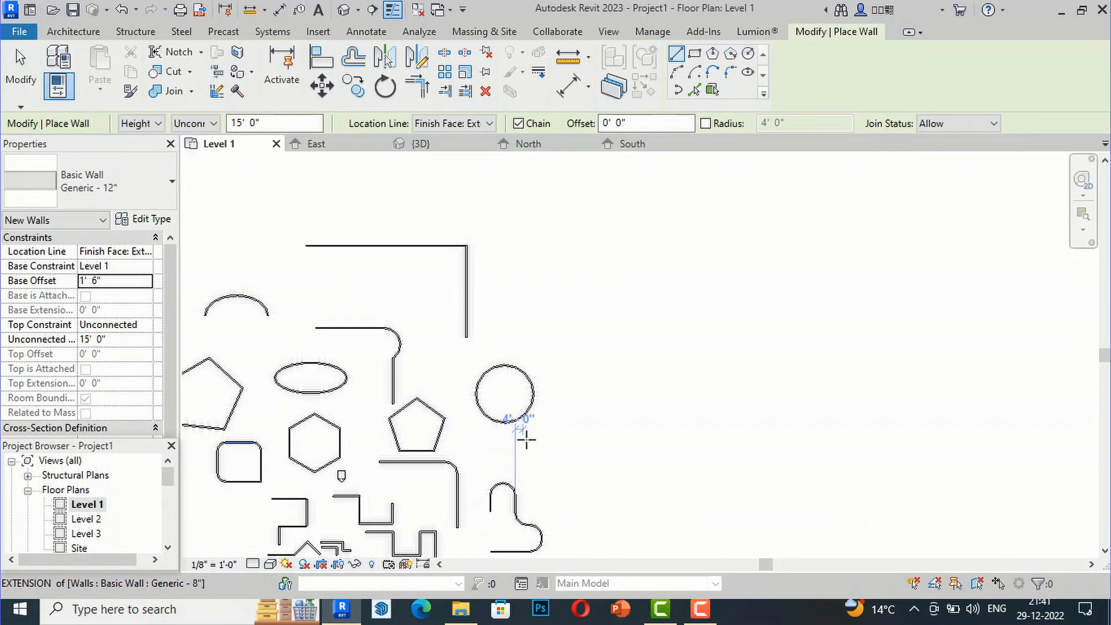
left_click(618, 451)
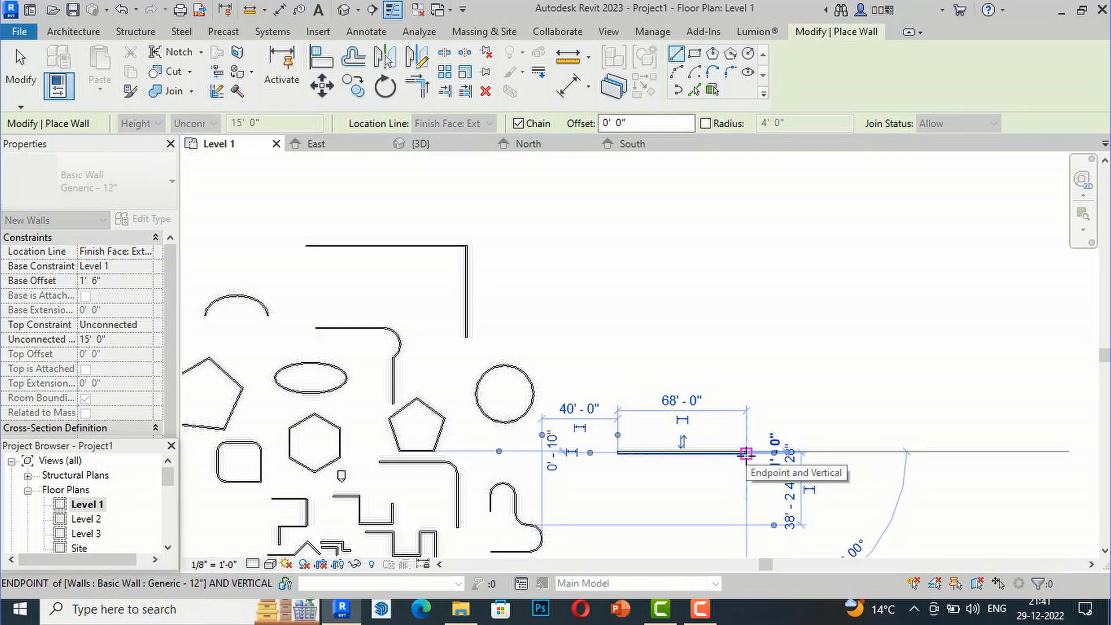
left_click(746, 453)
key("Escape")
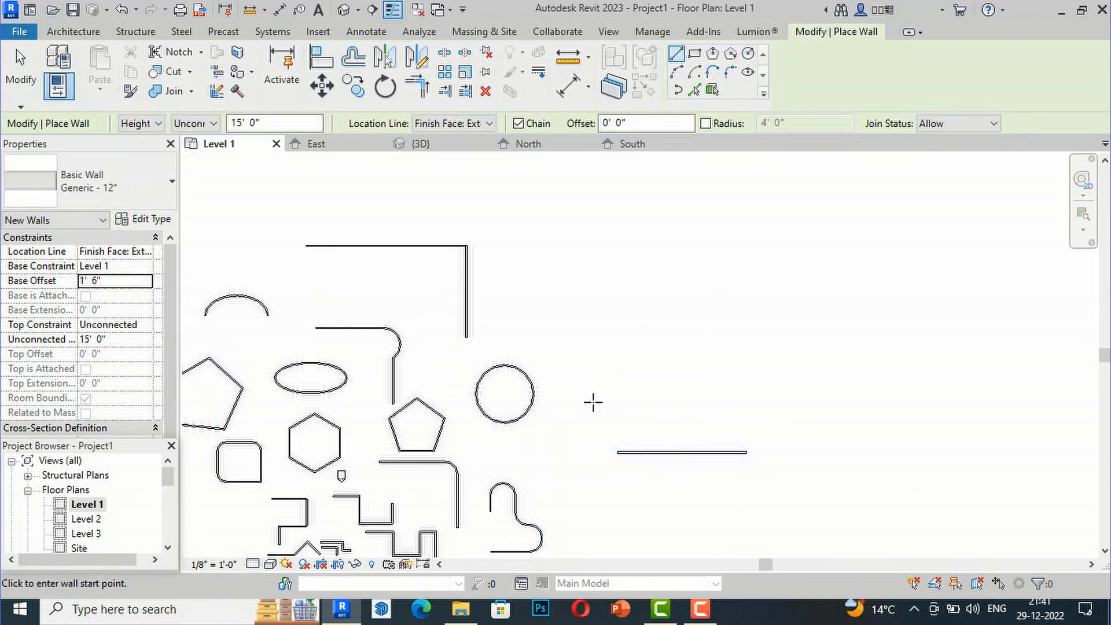
key("Escape")
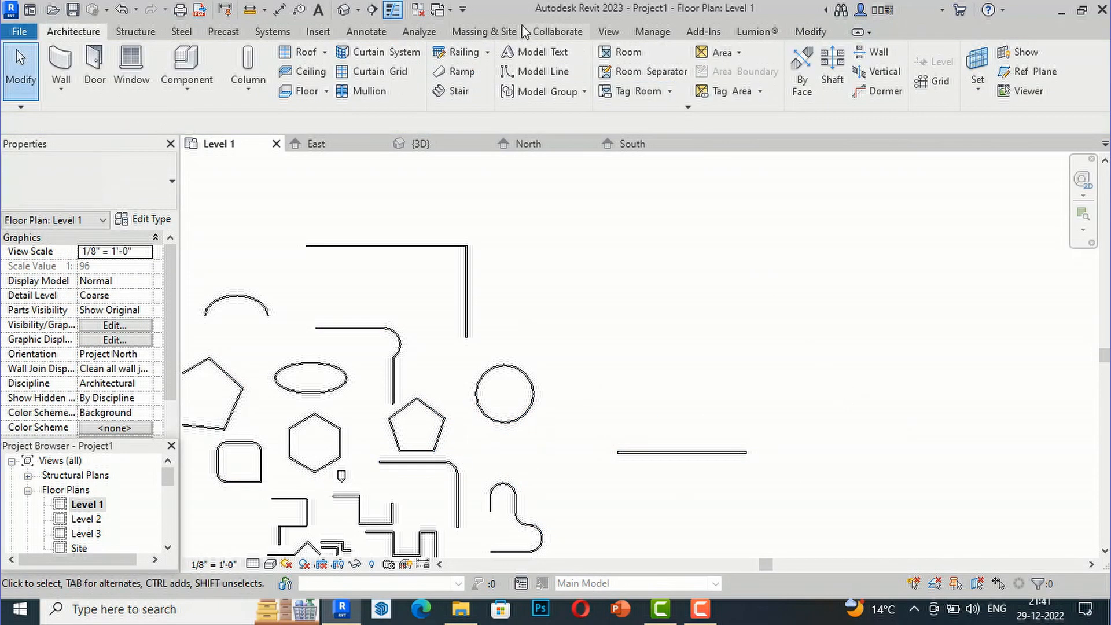
Switch to the 3D view and inspect the properties of the standalone Generic - 12" wall
left_click(344, 10)
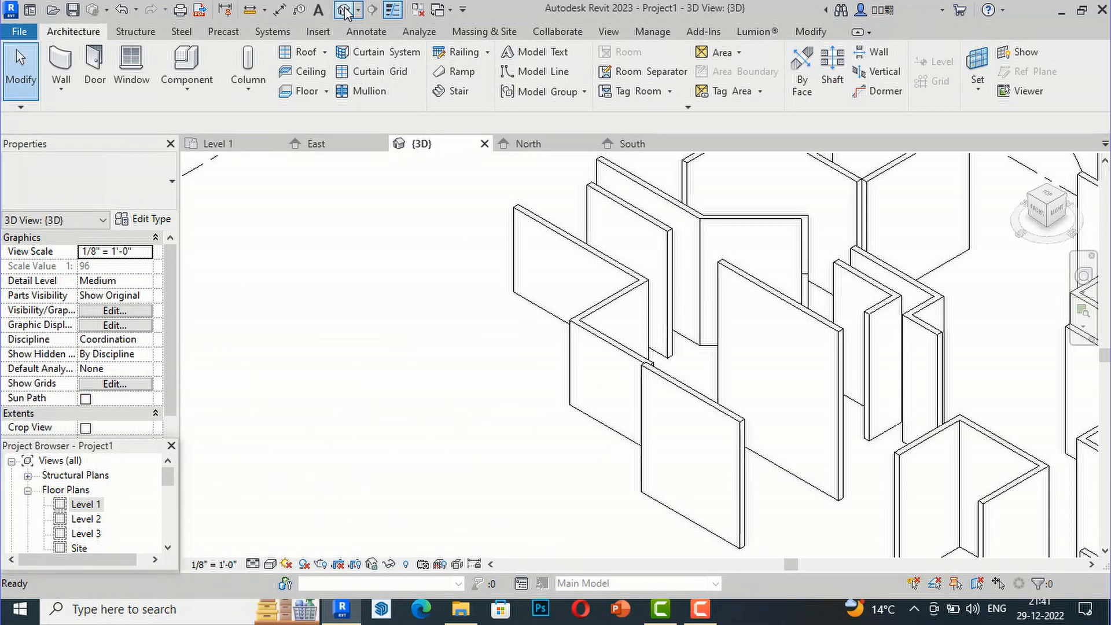
scroll(579, 347, "down", 6)
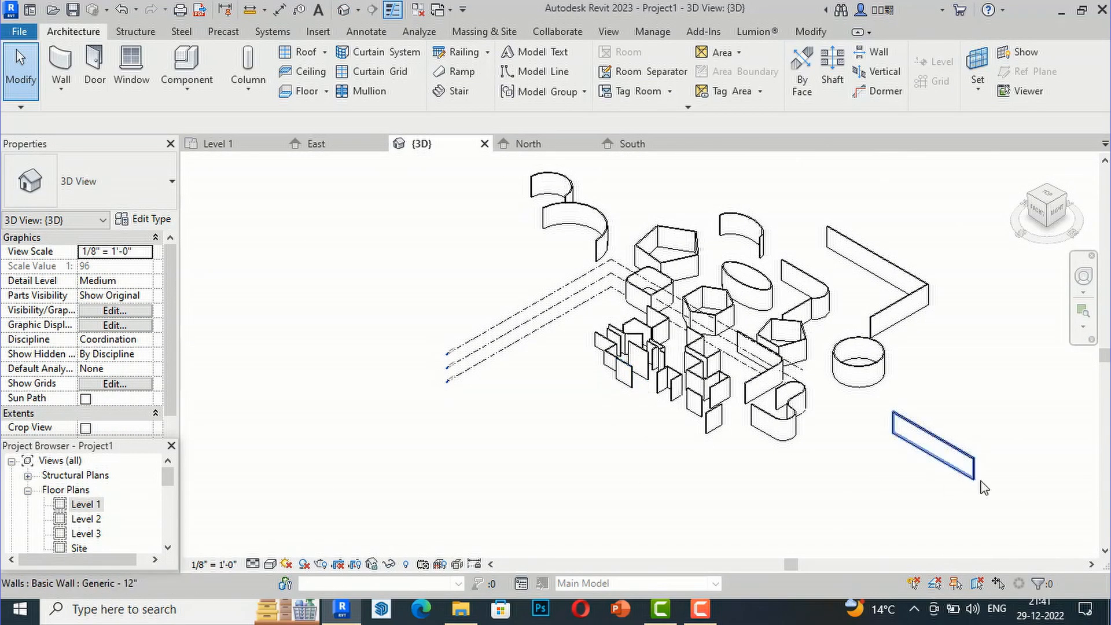
left_click(977, 480)
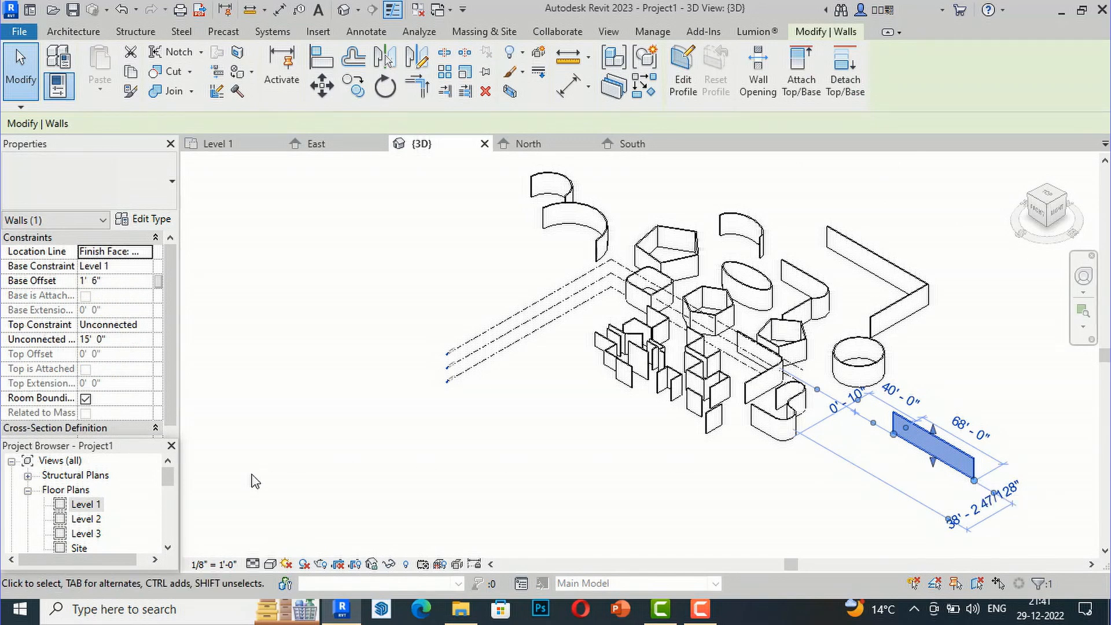
key("Escape")
Open the East and North elevations and examine how the walls sit relative to the levels
scroll(93, 509, "down", 4)
scroll(99, 520, "down", 2)
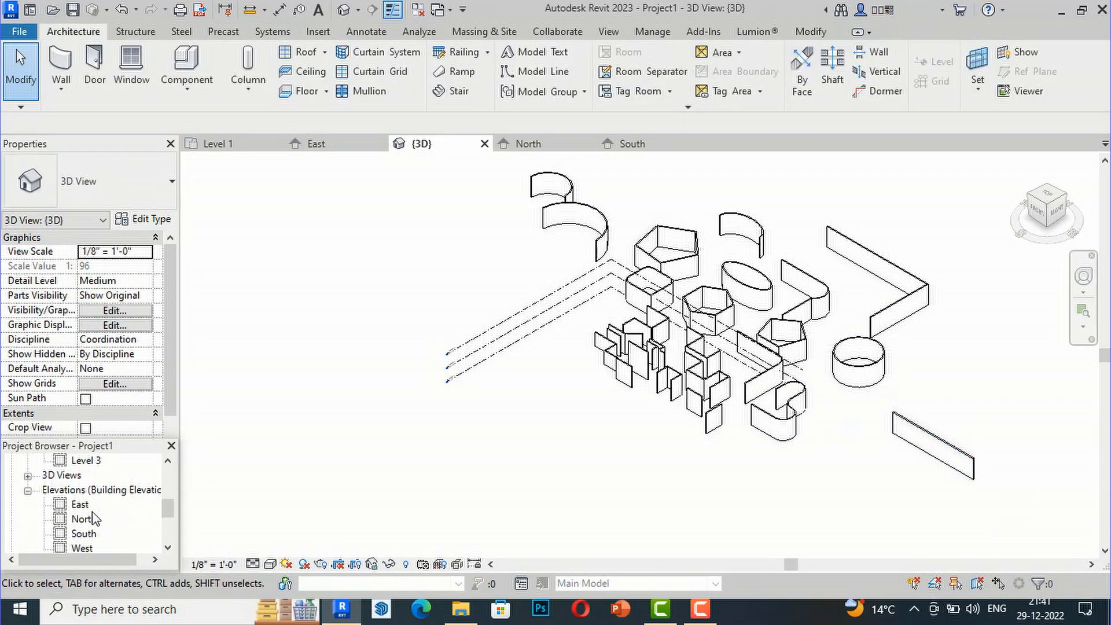
double_click(81, 505)
scroll(497, 273, "down", 5)
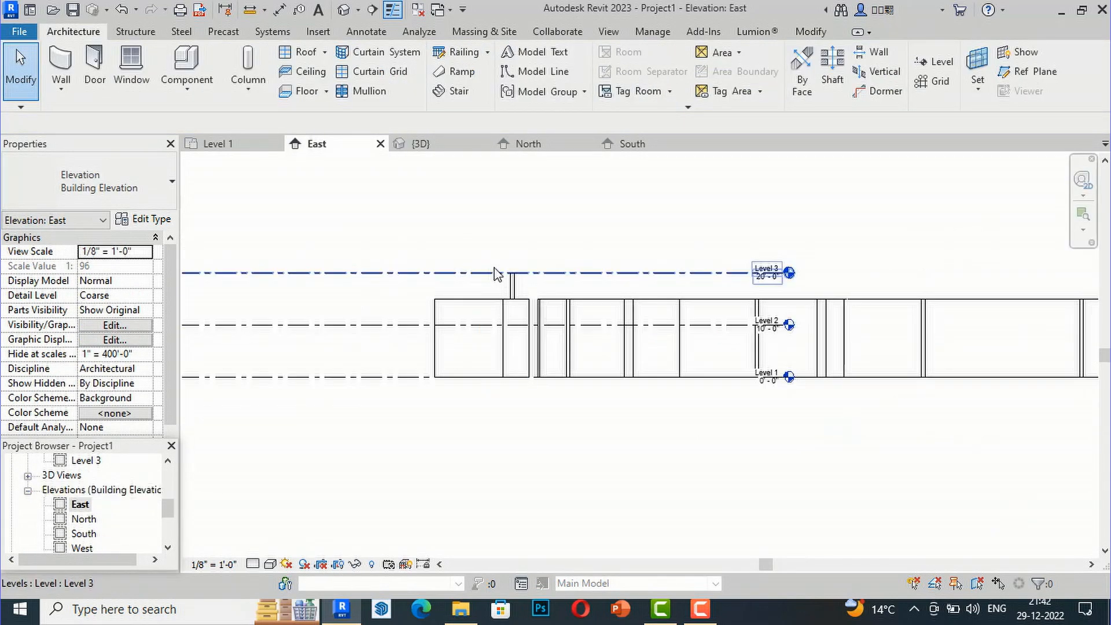
scroll(493, 270, "down", 2)
scroll(694, 312, "up", 1)
scroll(619, 322, "up", 3)
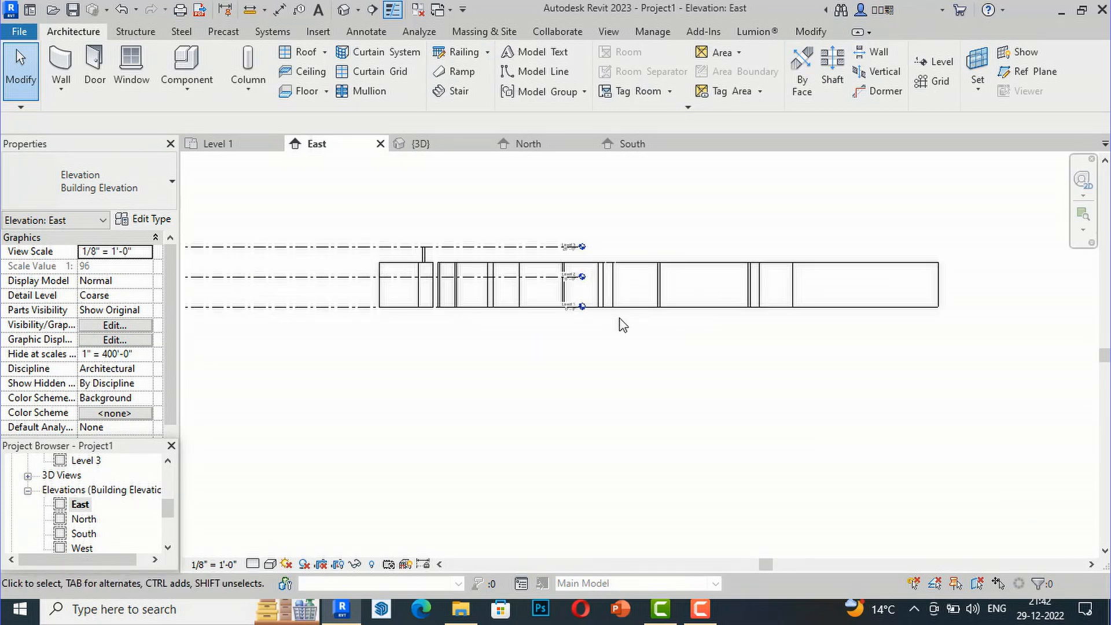
double_click(84, 519)
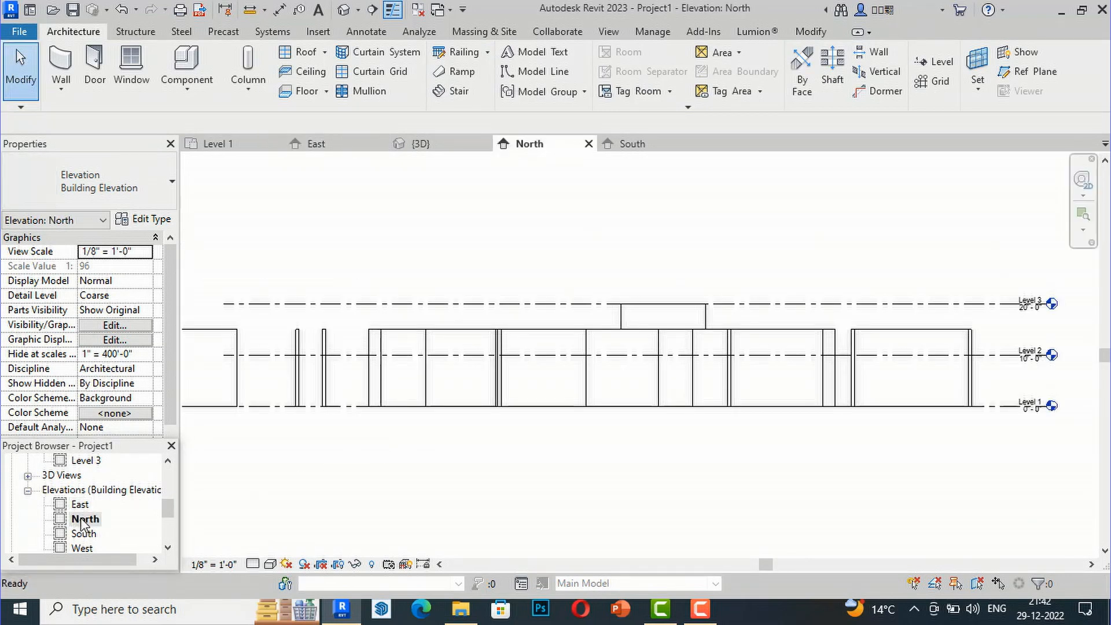
scroll(578, 371, "down", 2)
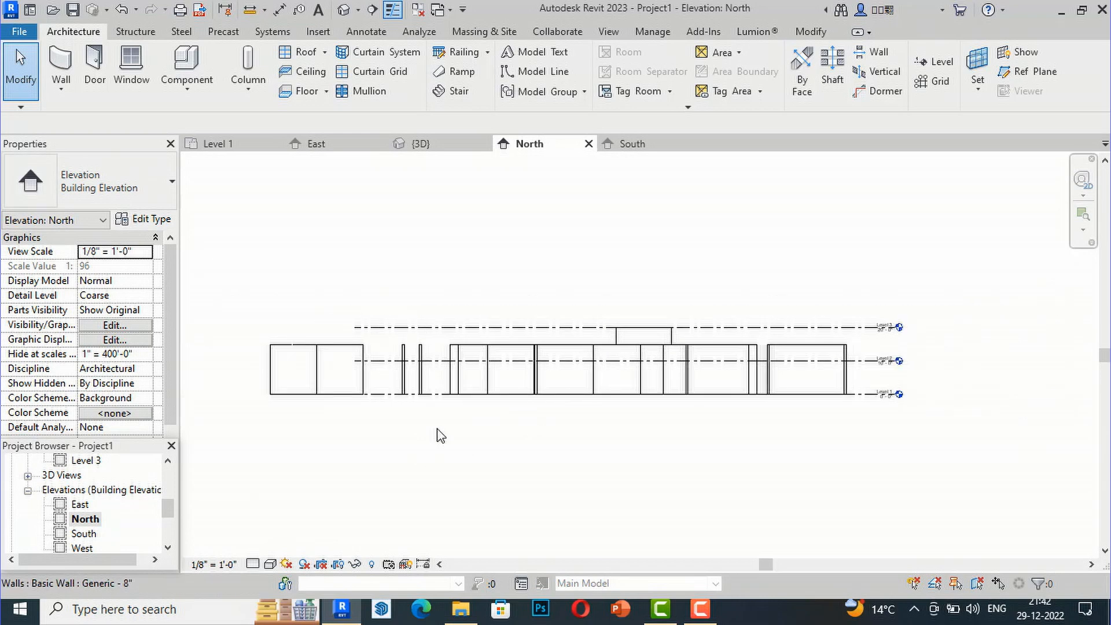
Open the South elevation and compare the base of the standalone Generic - 12" wall with Level 1
double_click(85, 533)
scroll(609, 351, "down", 1)
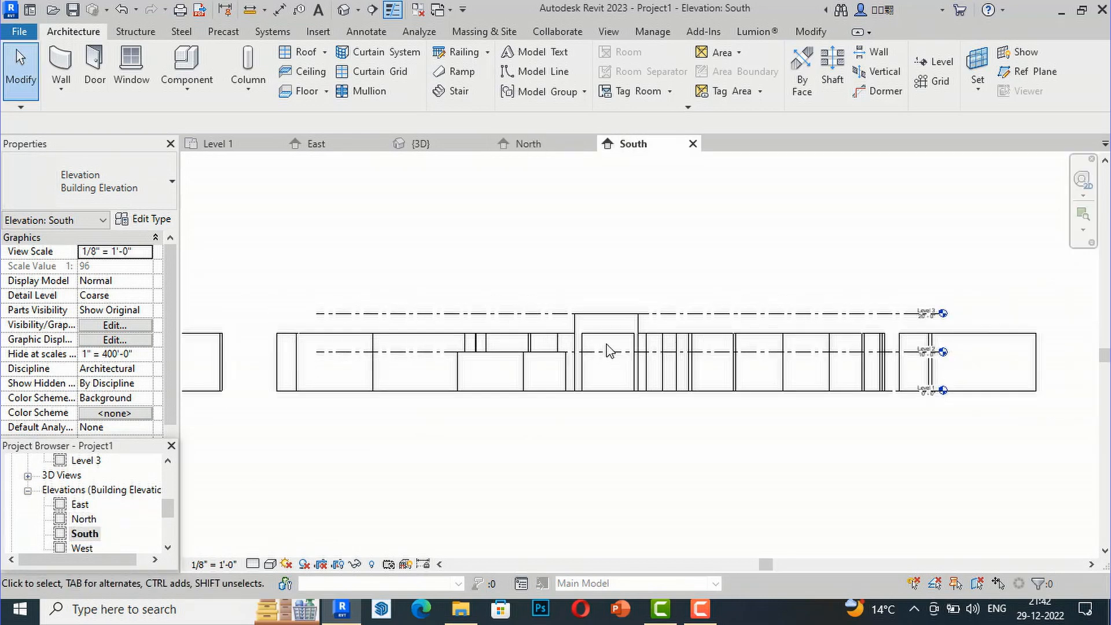
scroll(608, 351, "down", 3)
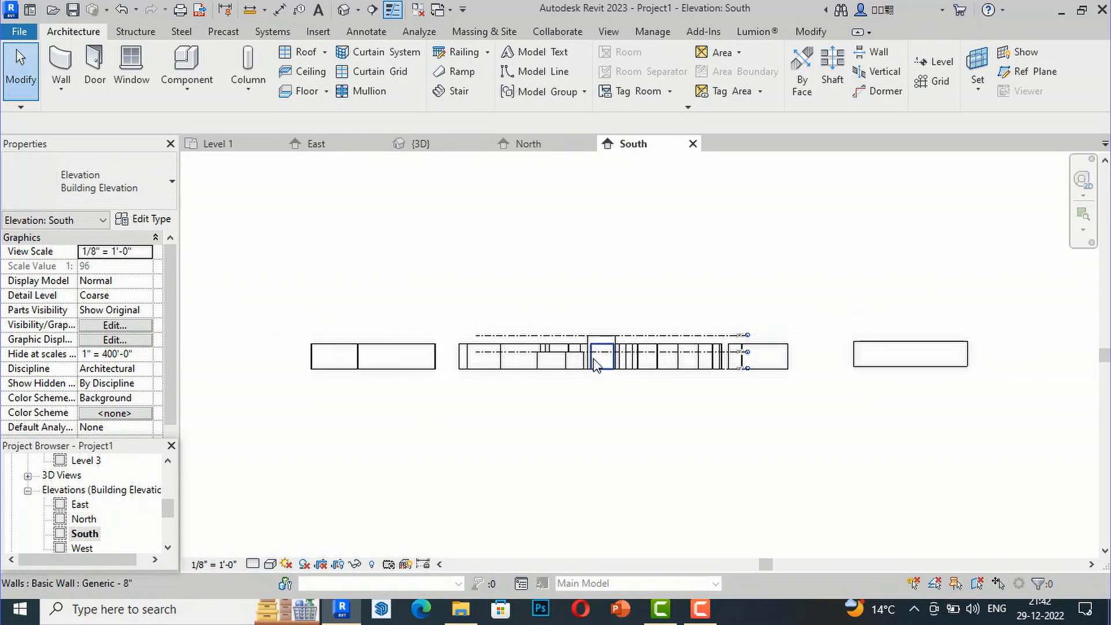
scroll(967, 372, "up", 2)
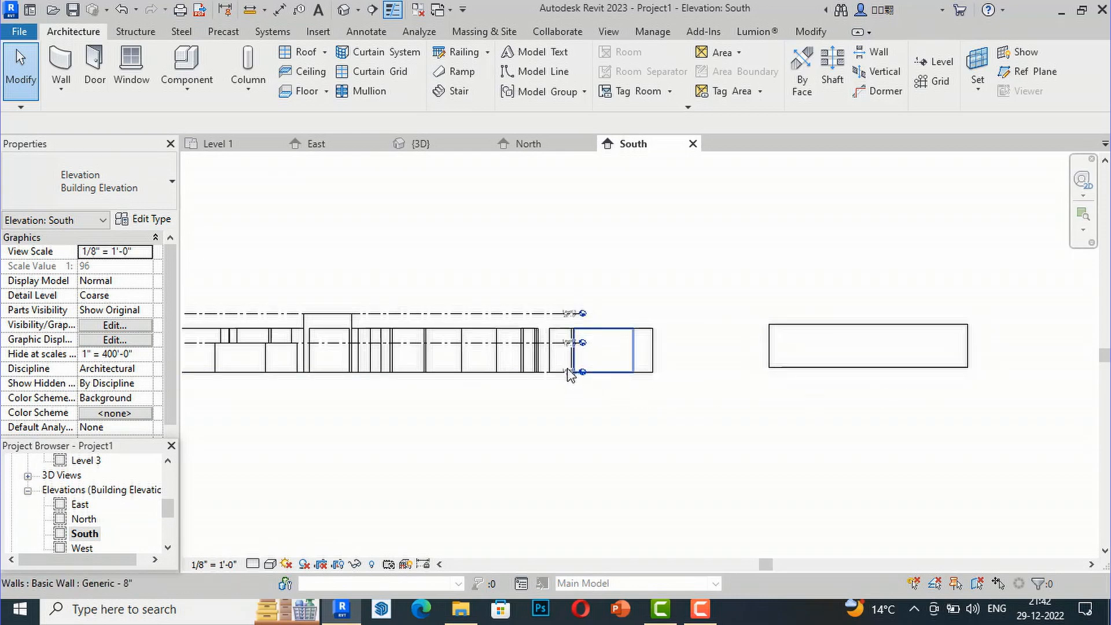
Inspect the base offset and top constraint of the standalone Generic - 12" wall in the South elevation
left_click(767, 352)
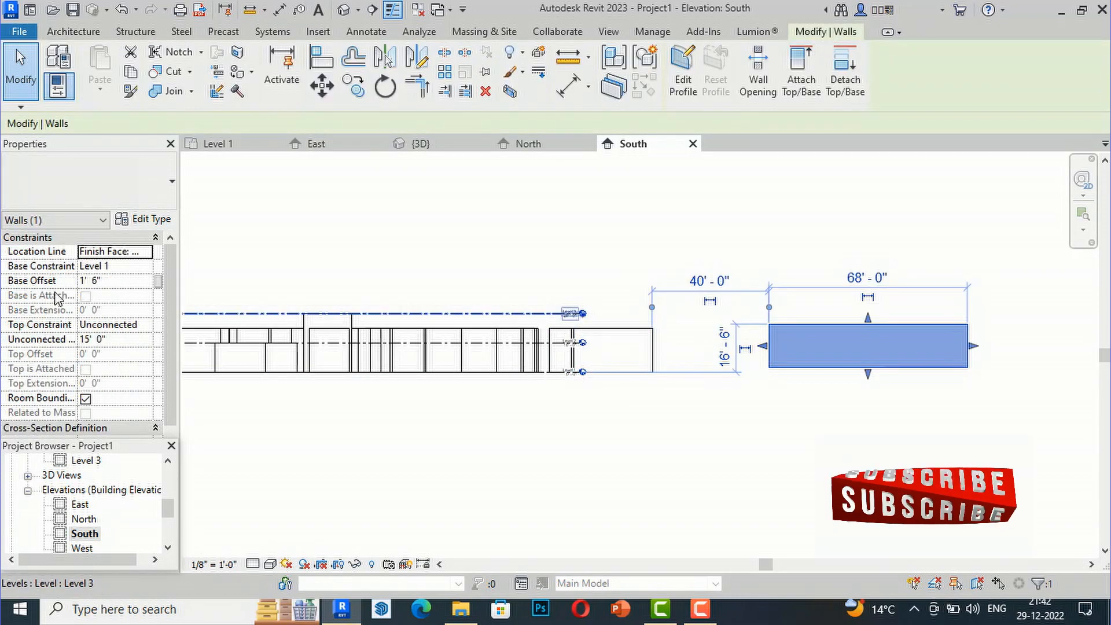
scroll(778, 372, "up", 2)
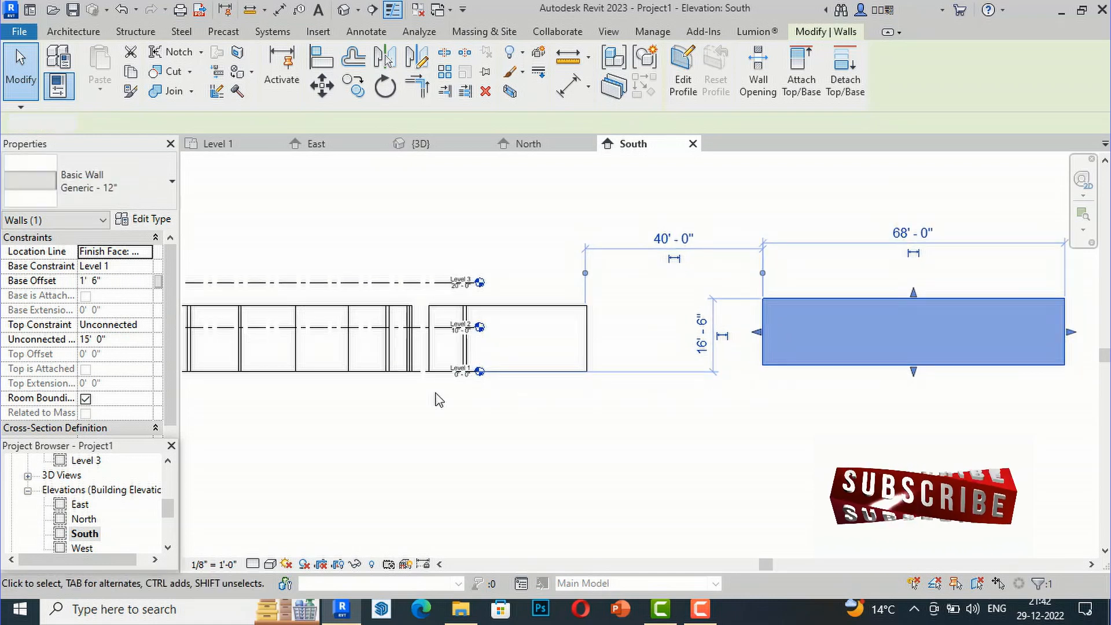
left_click(438, 399)
Add an elbow to the Level 1 line so its label and head sit slightly below the line
left_click(425, 372)
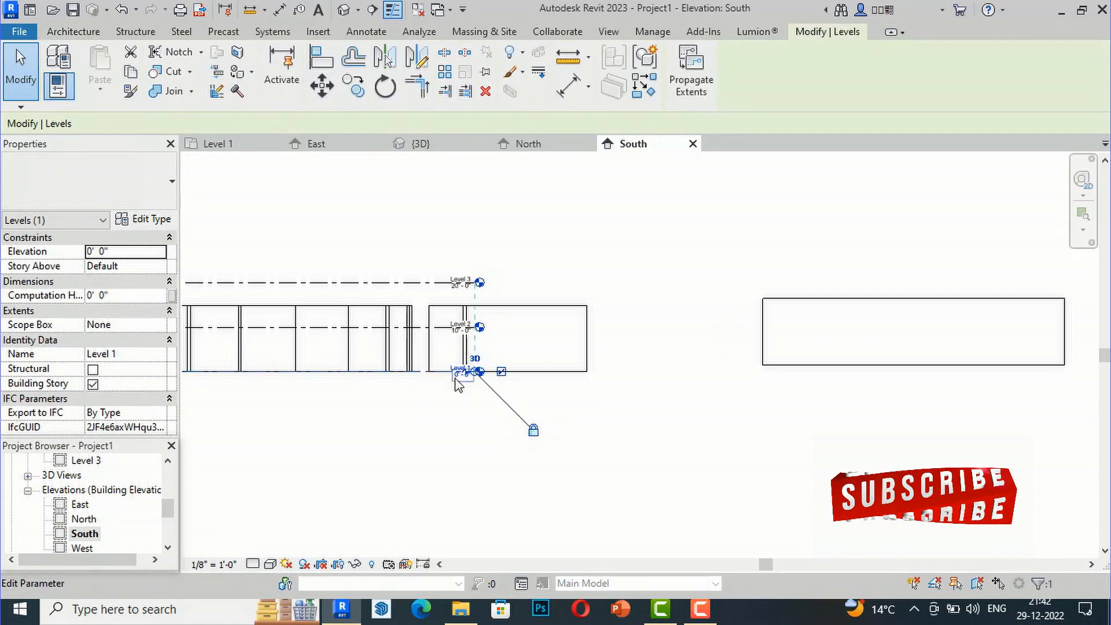
left_click_drag(466, 372, 466, 380)
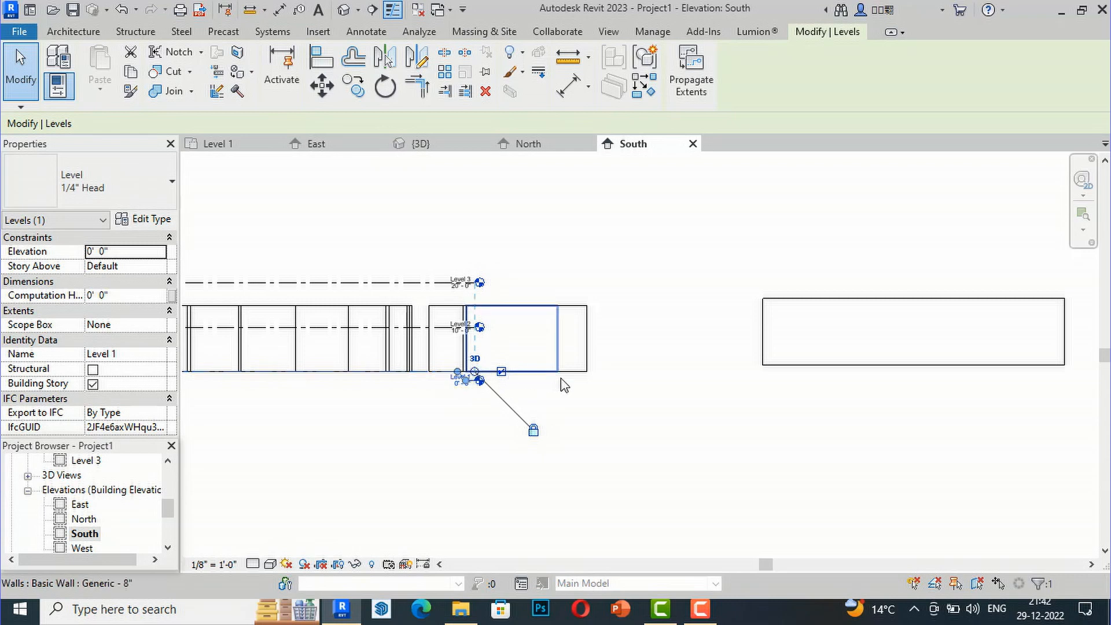
left_click(453, 376)
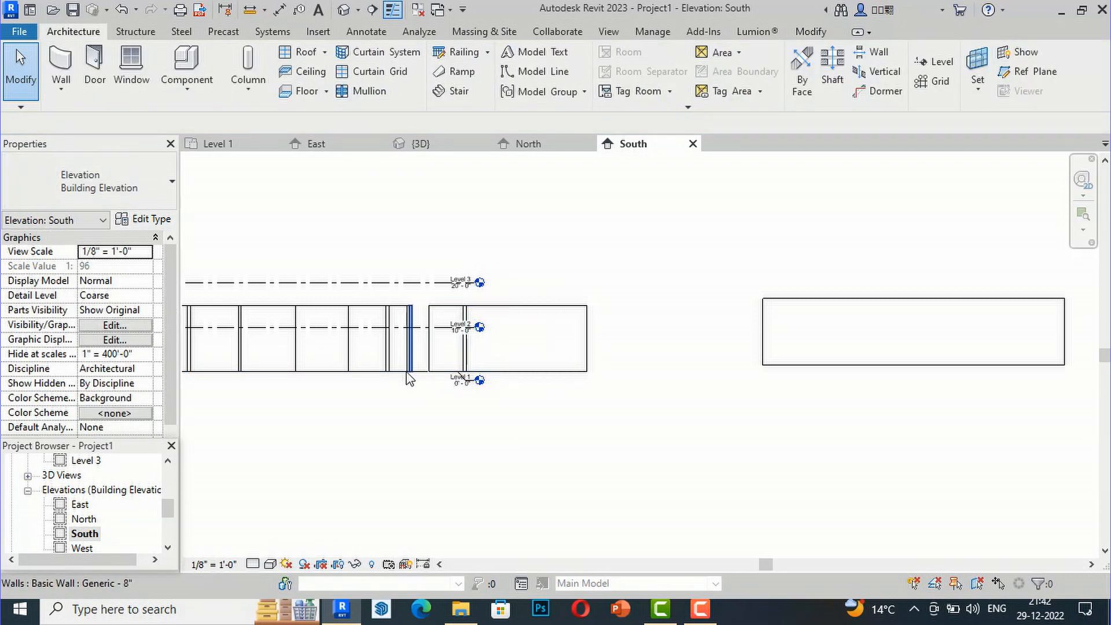
Extend the aligned level lines in the South elevation eastward past the far end of the standalone wall
scroll(568, 383, "down", 2)
scroll(550, 376, "up", 3)
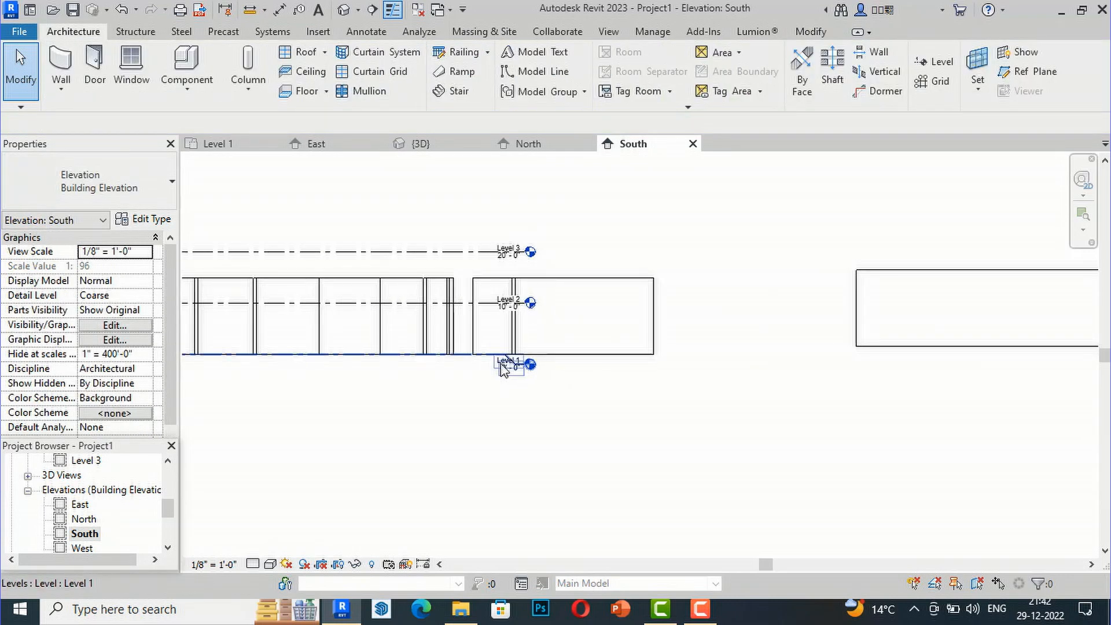
left_click(505, 370)
scroll(505, 359, "up", 5)
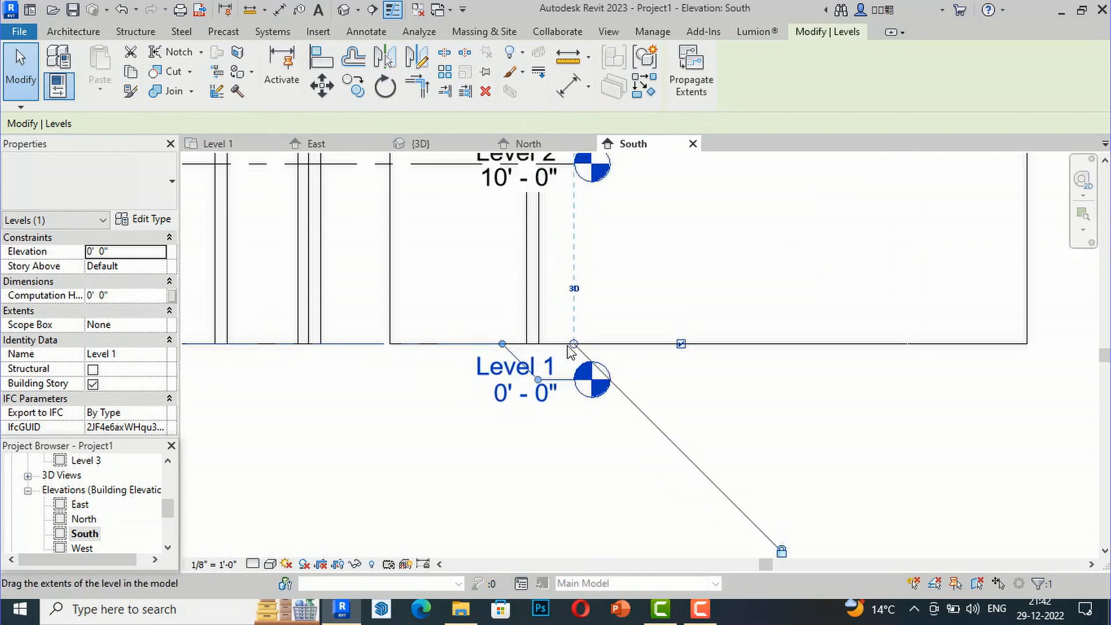
left_click_drag(573, 345, 1016, 358)
scroll(438, 380, "down", 5)
scroll(621, 352, "down", 2)
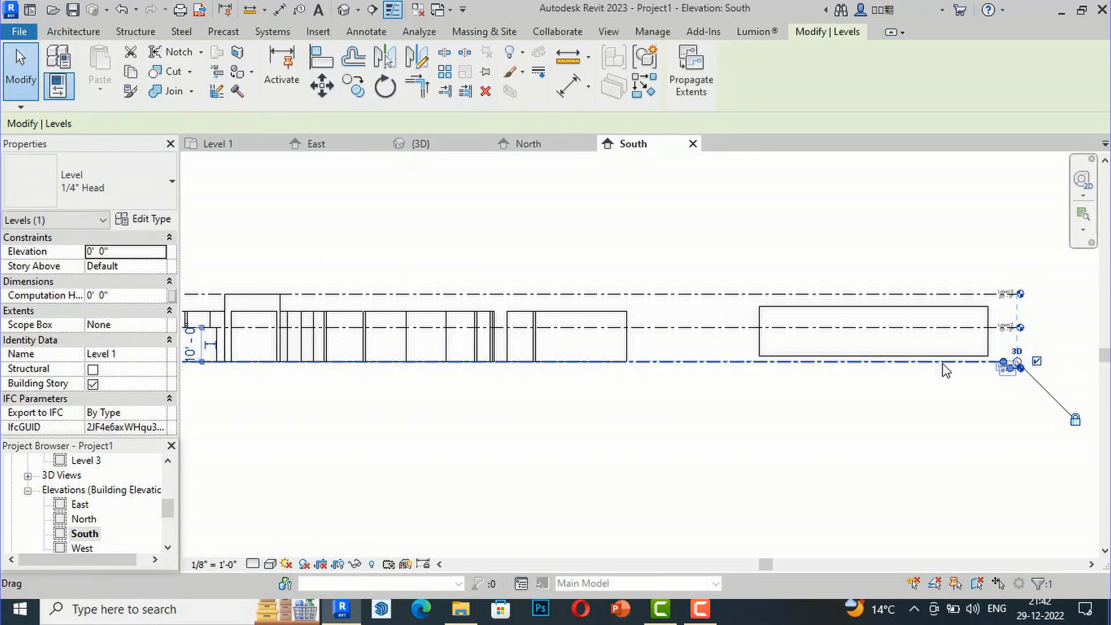
left_click(873, 376)
Measure the vertical distance between the standalone wall's base and the Level 1 line
scroll(873, 377, "up", 4)
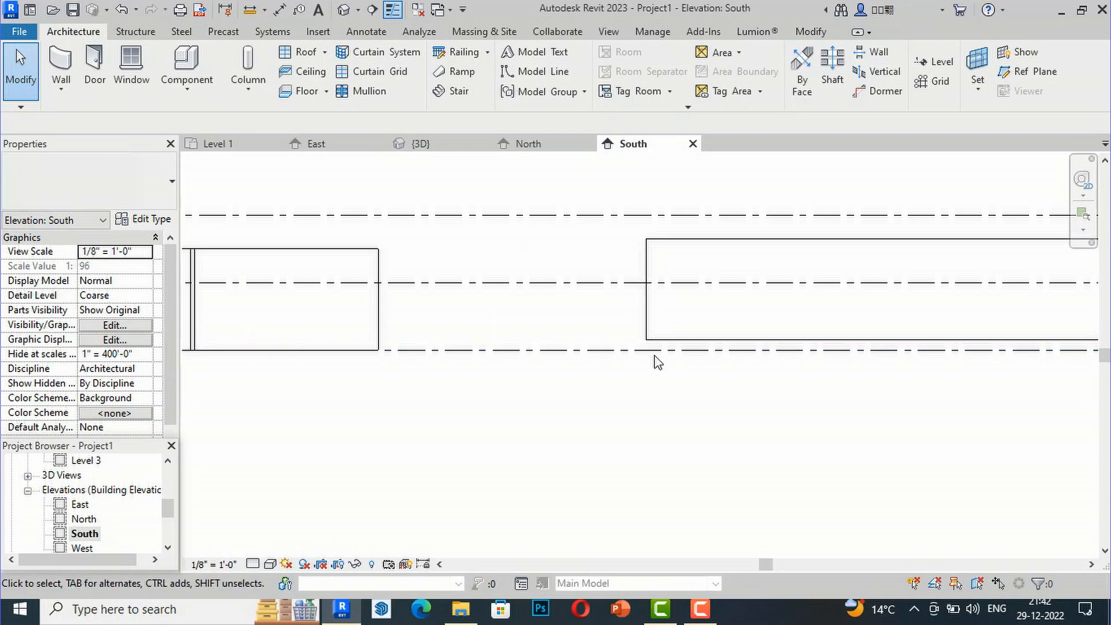
scroll(651, 347, "up", 2)
scroll(559, 401, "down", 3)
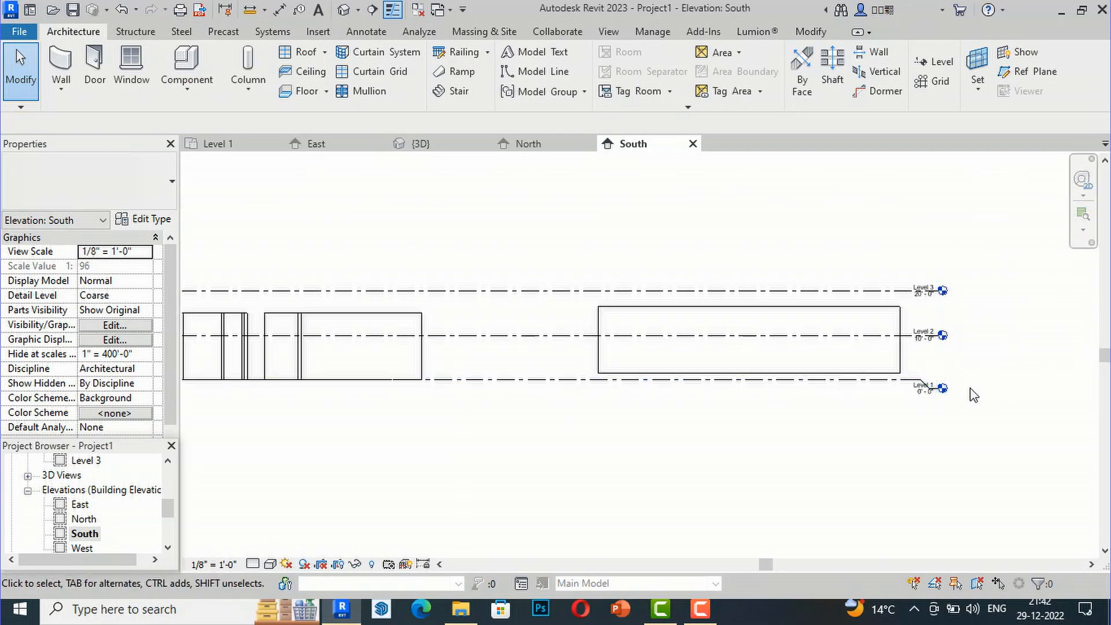
scroll(907, 401, "up", 3)
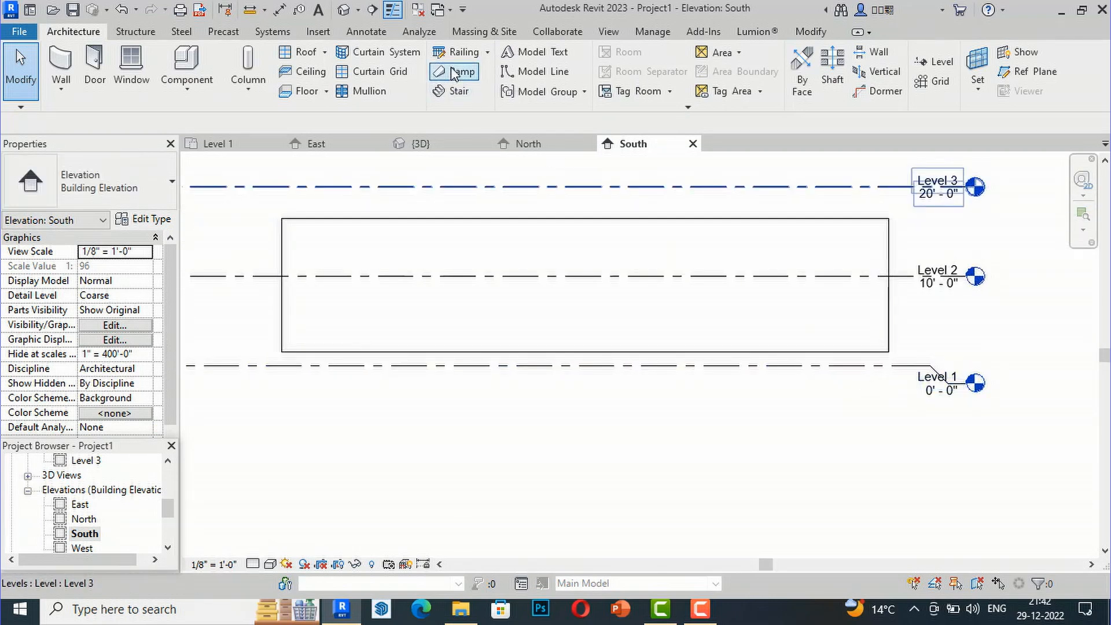
left_click(640, 338)
left_click(560, 61)
scroll(608, 327, "up", 2)
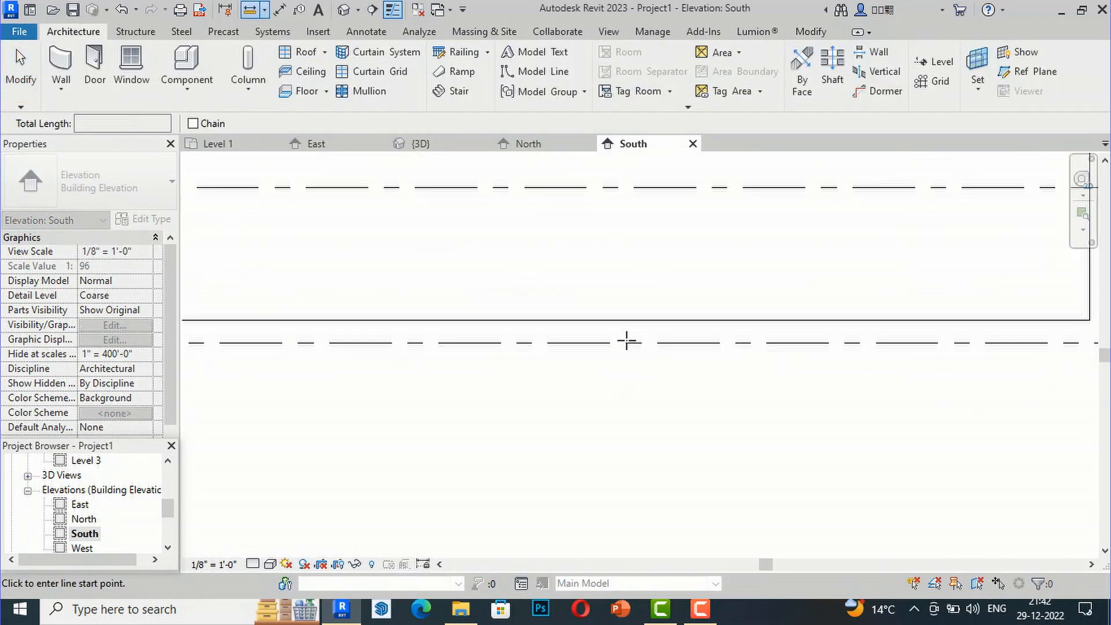
left_click(634, 319)
left_click(635, 343)
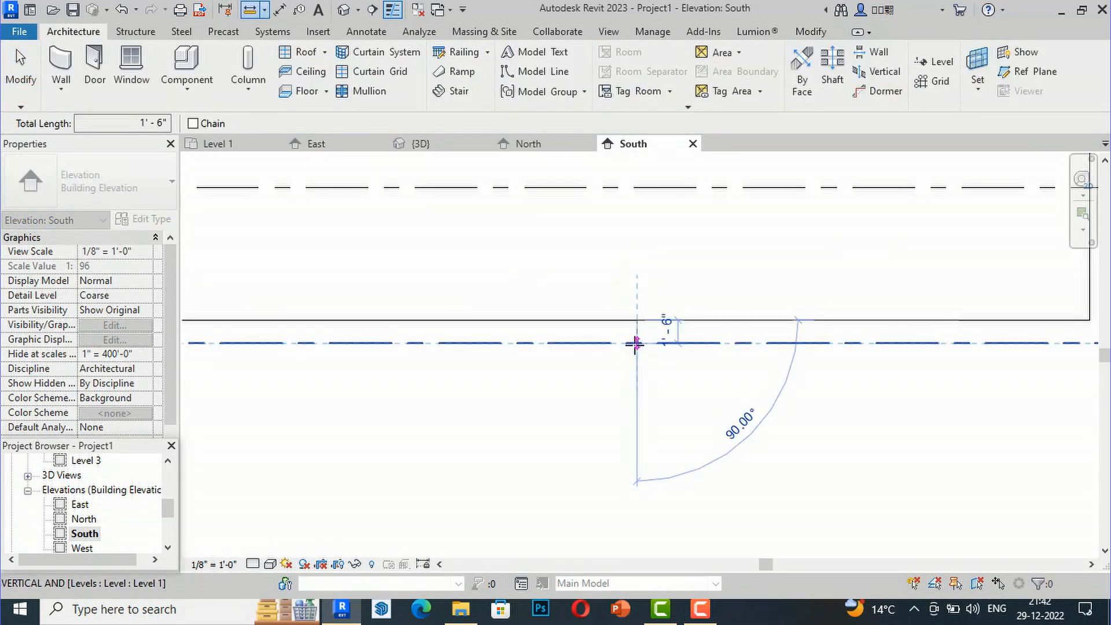
key("Escape")
key("Escape")
Open the Level 1 floor plan and set the base offset for new Generic - 12" walls to 0' 0"
scroll(555, 446, "down", 1)
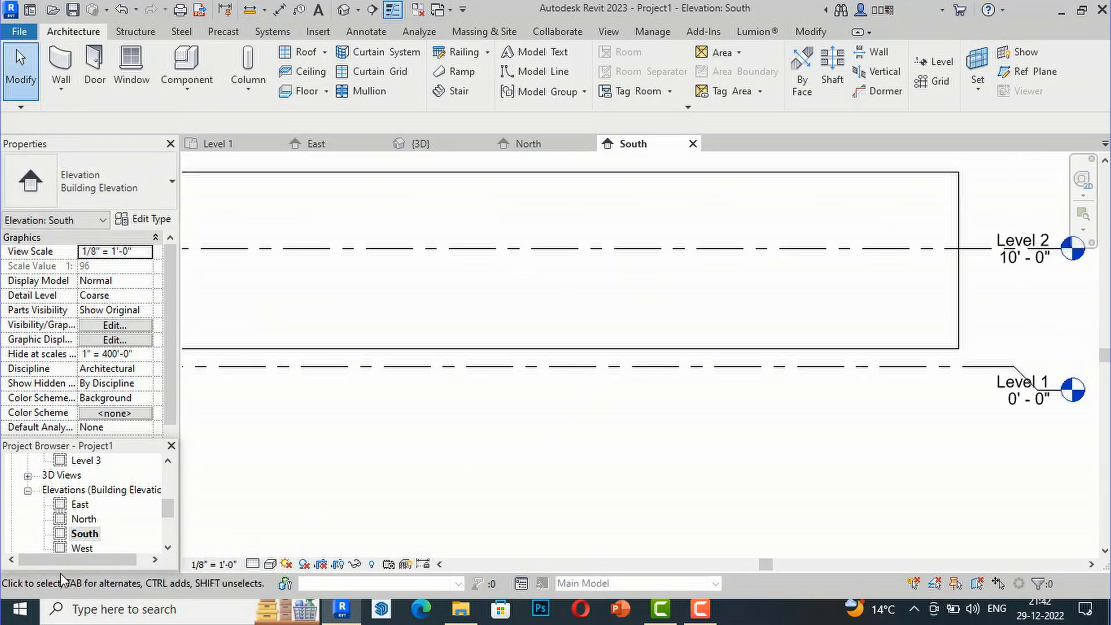
scroll(144, 476, "up", 2)
scroll(144, 476, "up", 2)
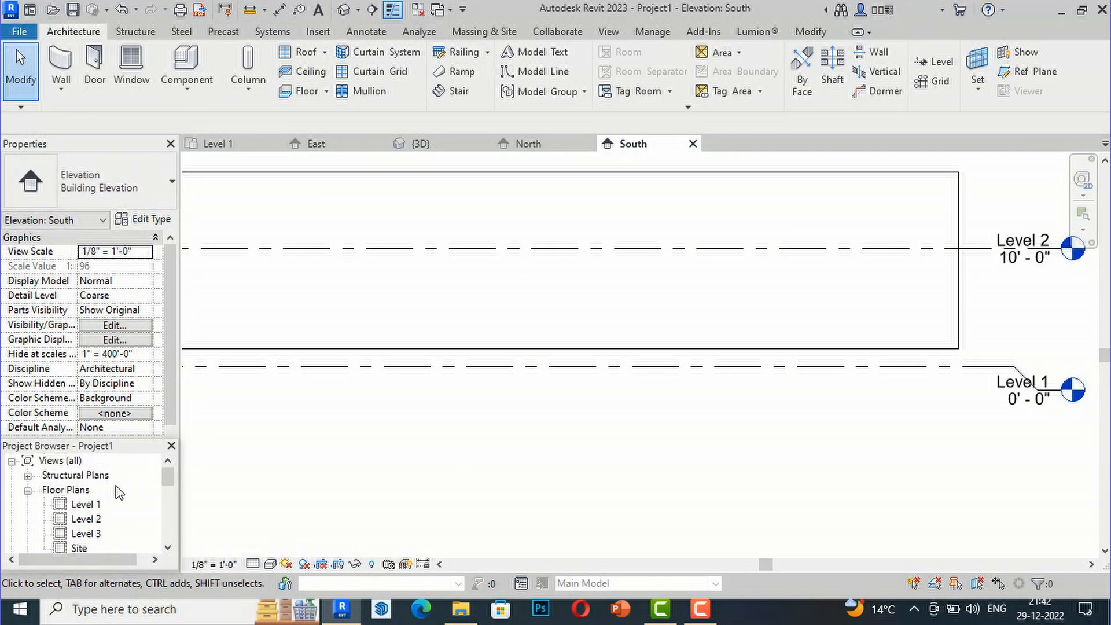
double_click(81, 505)
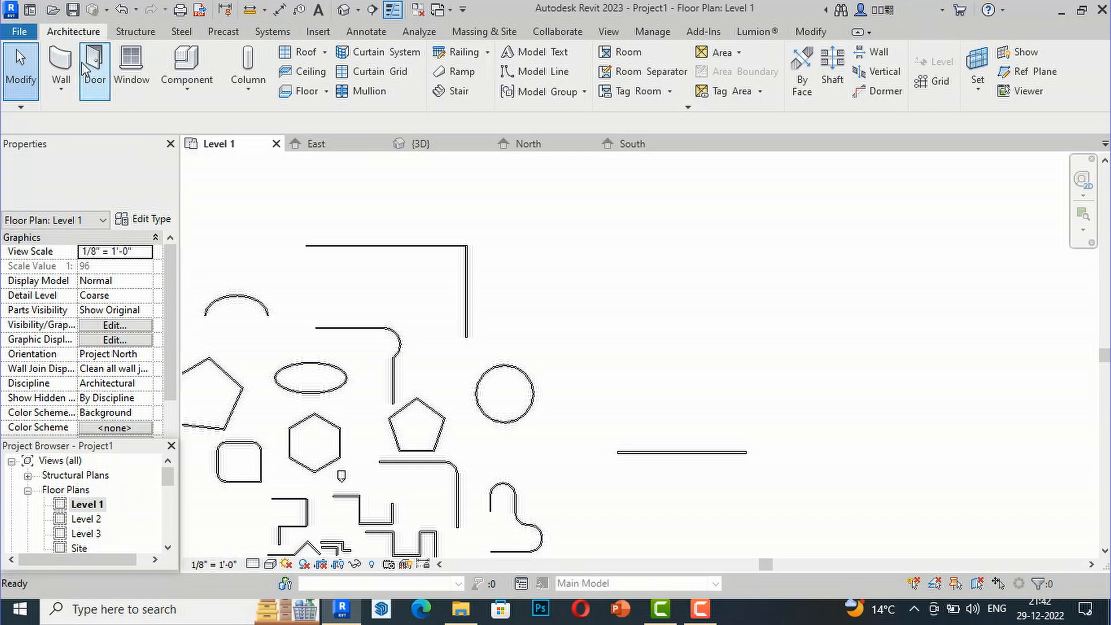
left_click(63, 65)
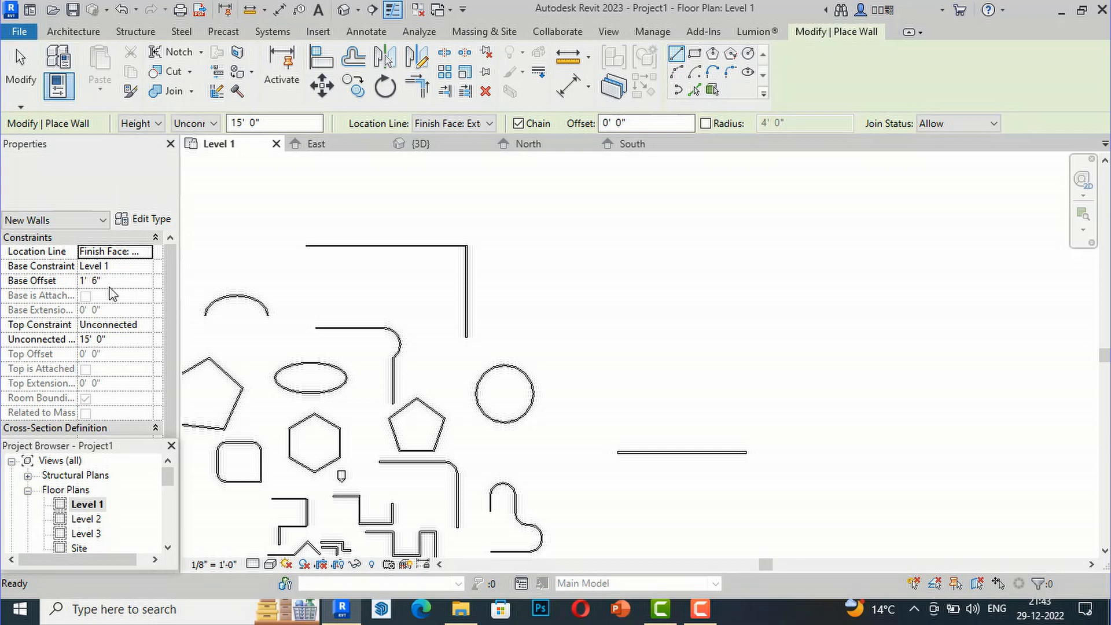
left_click(110, 285)
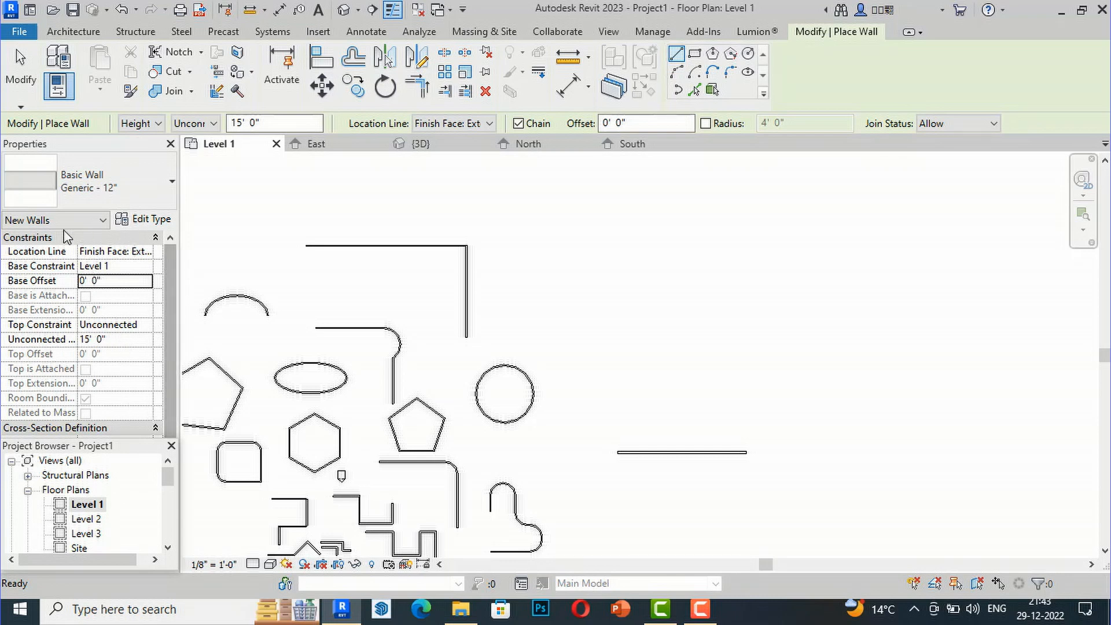
scroll(118, 491, "down", 2)
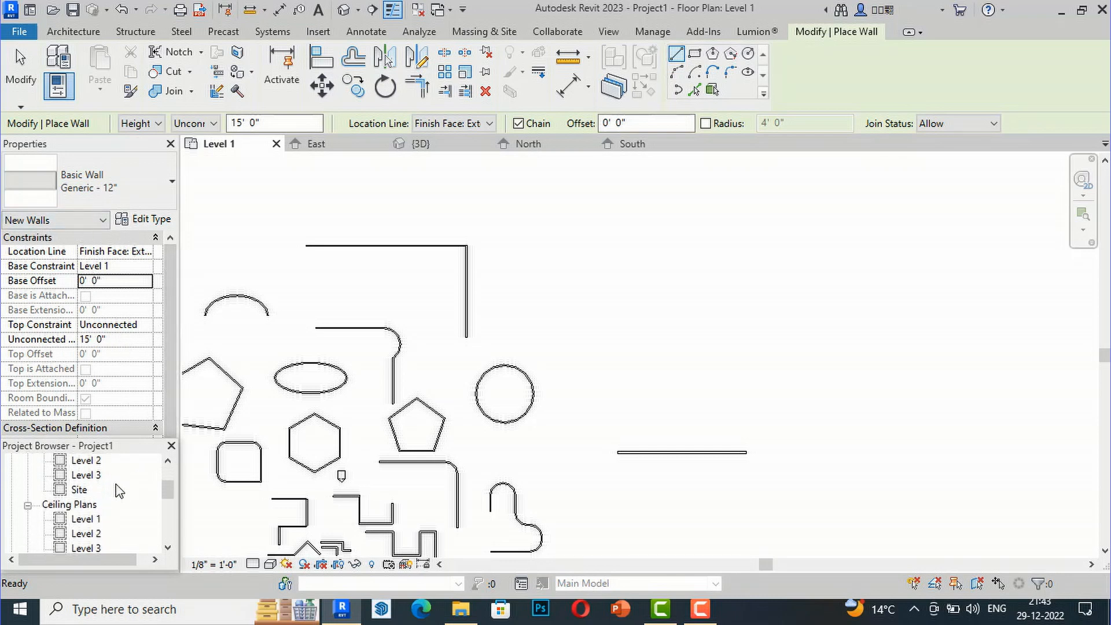
scroll(119, 490, "up", 1)
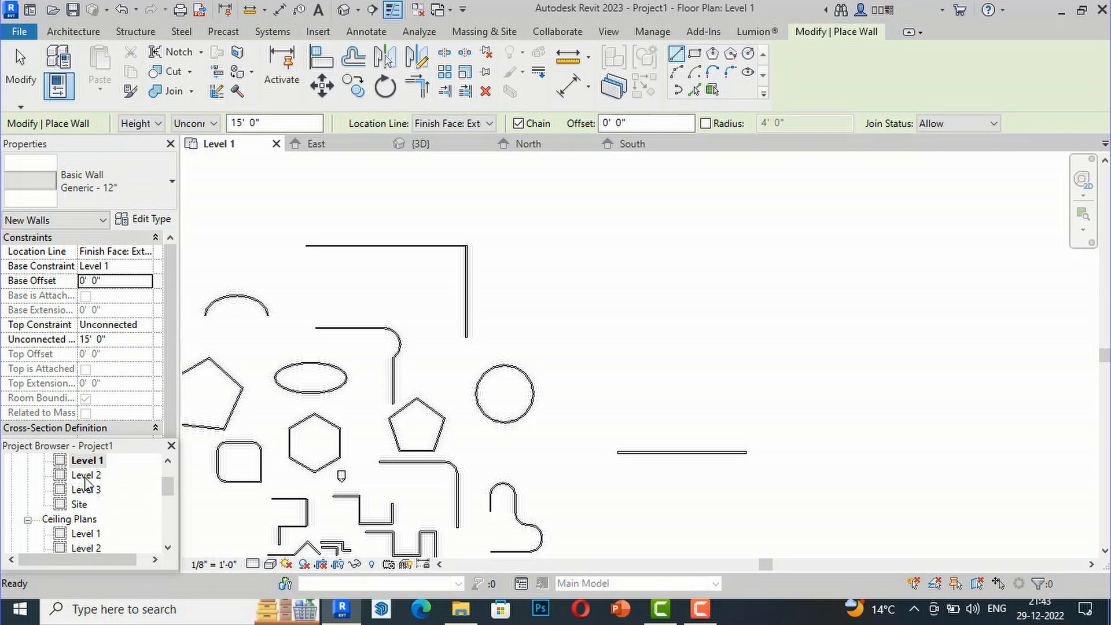
scroll(560, 398, "down", 1)
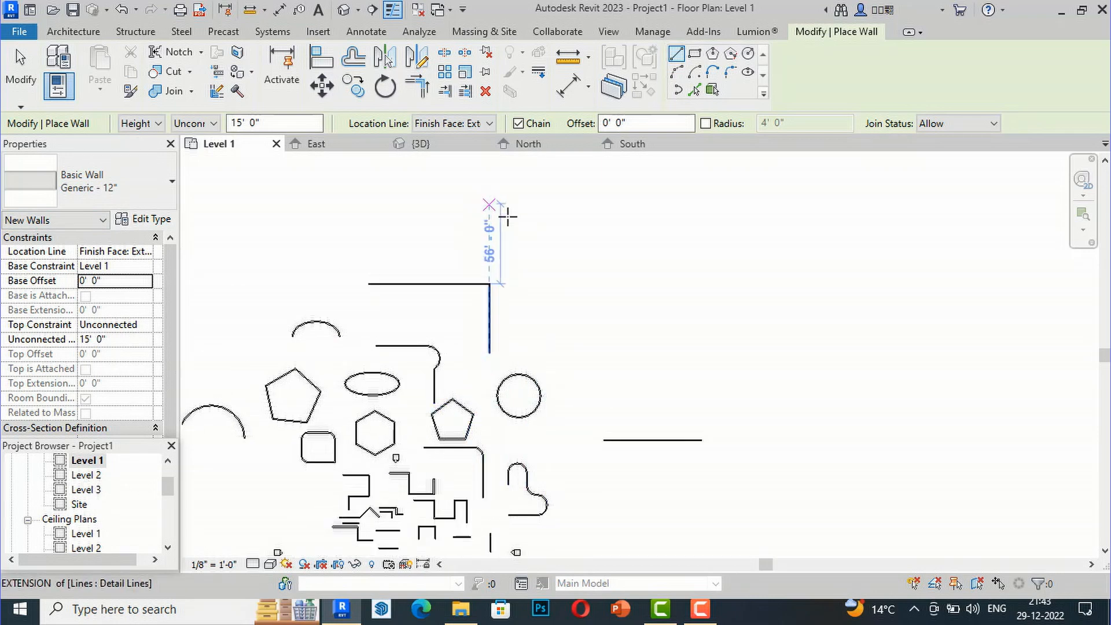
key("Escape")
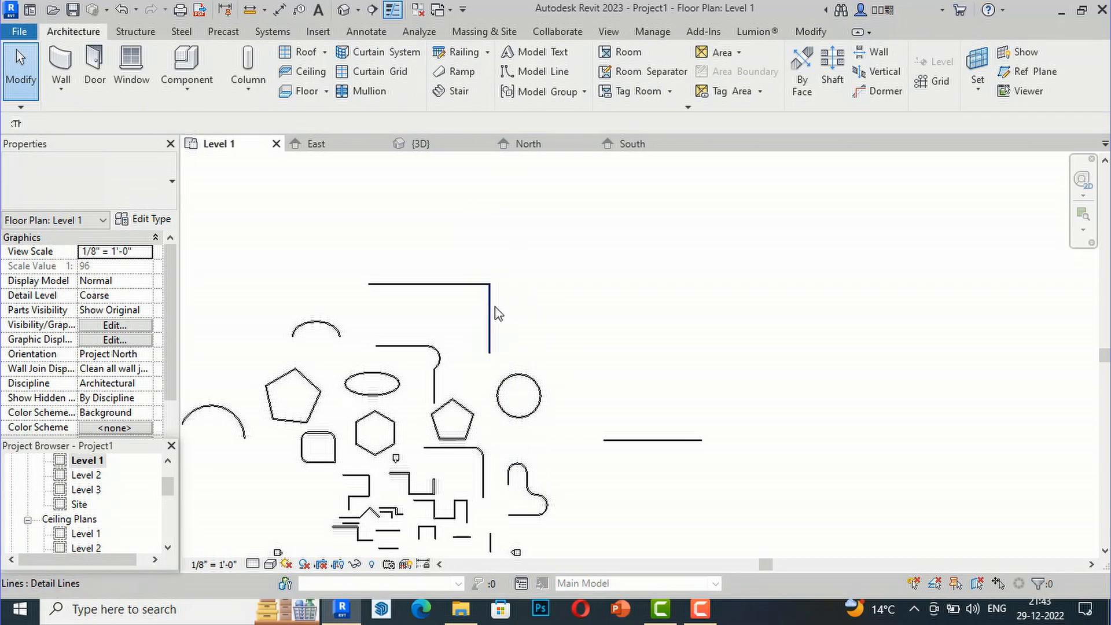
Inspect the vertical detail line of the L-shaped outline north of the circular wall and review the shapes in plan
left_click(492, 310)
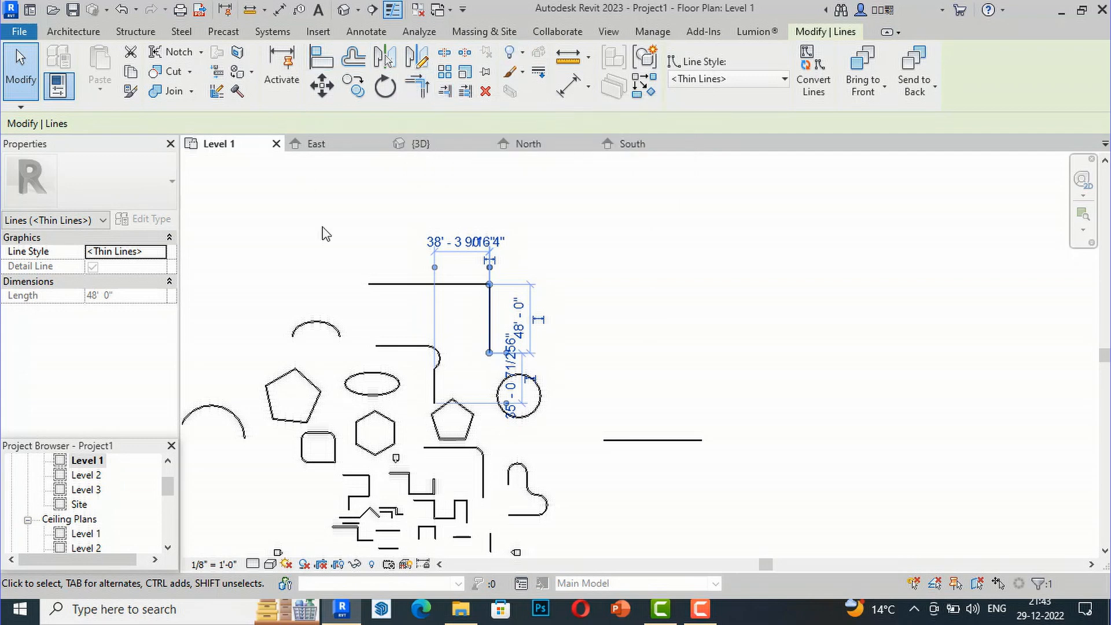
left_click(587, 327)
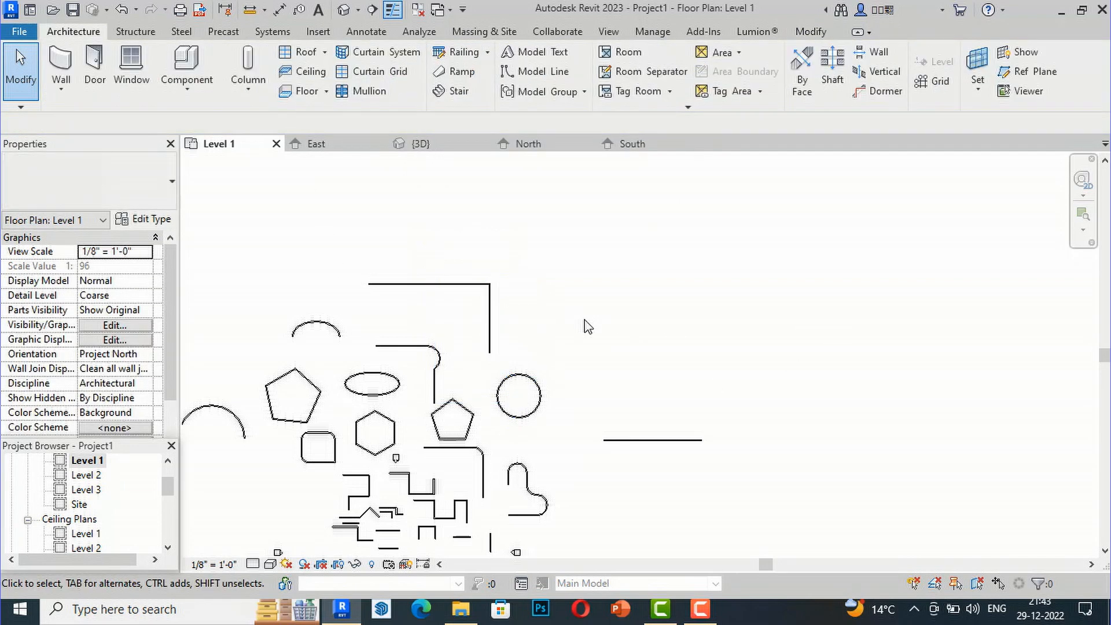
scroll(623, 408, "down", 2)
scroll(217, 319, "up", 2)
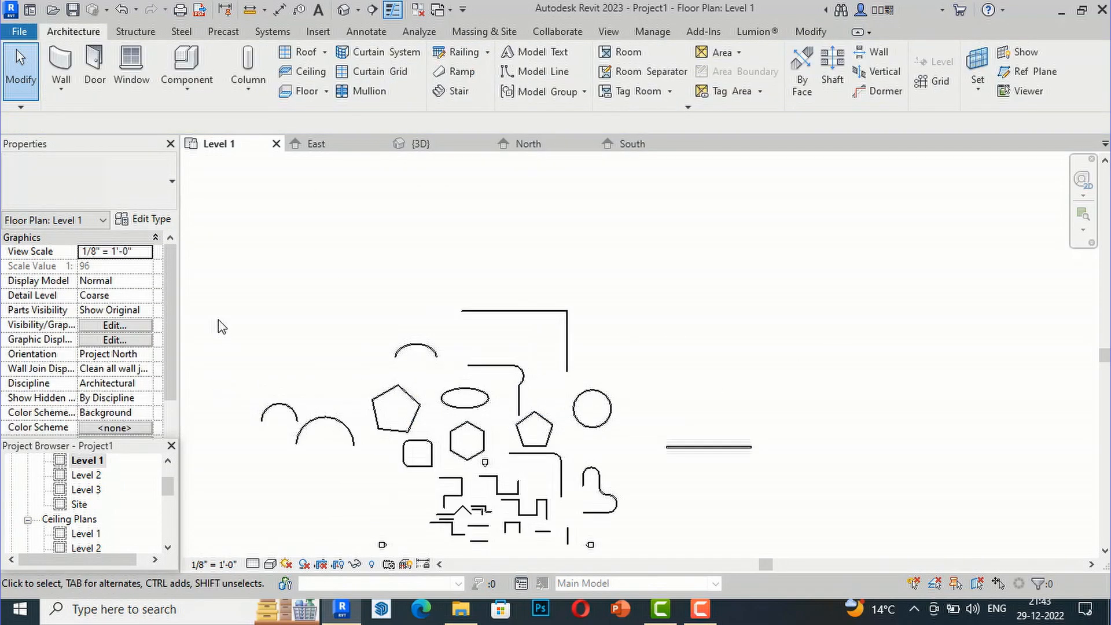
scroll(860, 233, "down", 1)
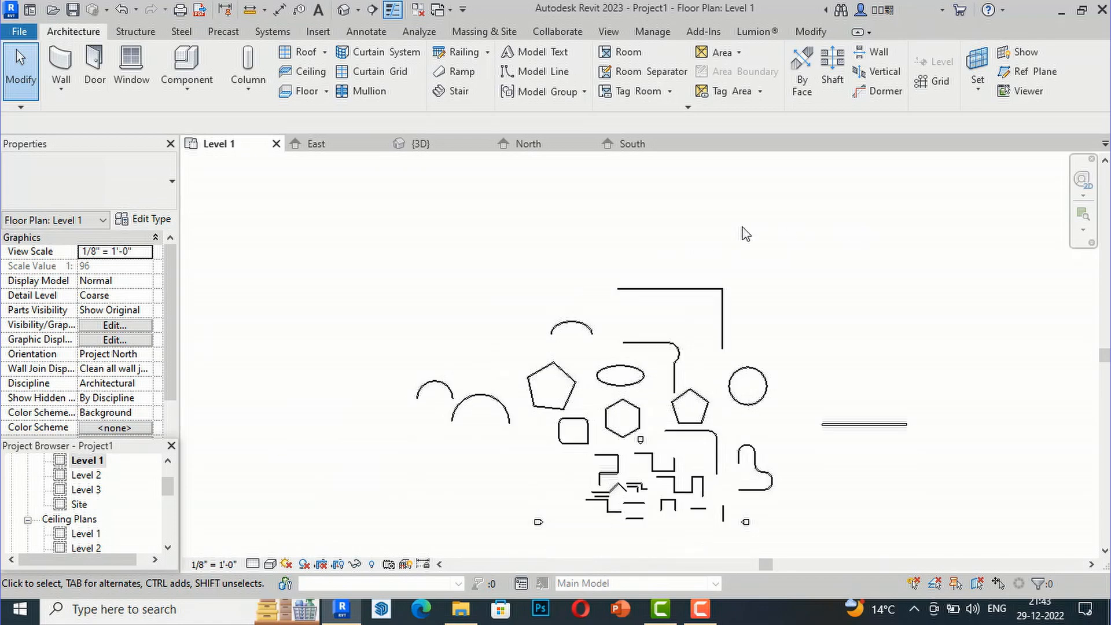
scroll(916, 503, "up", 1)
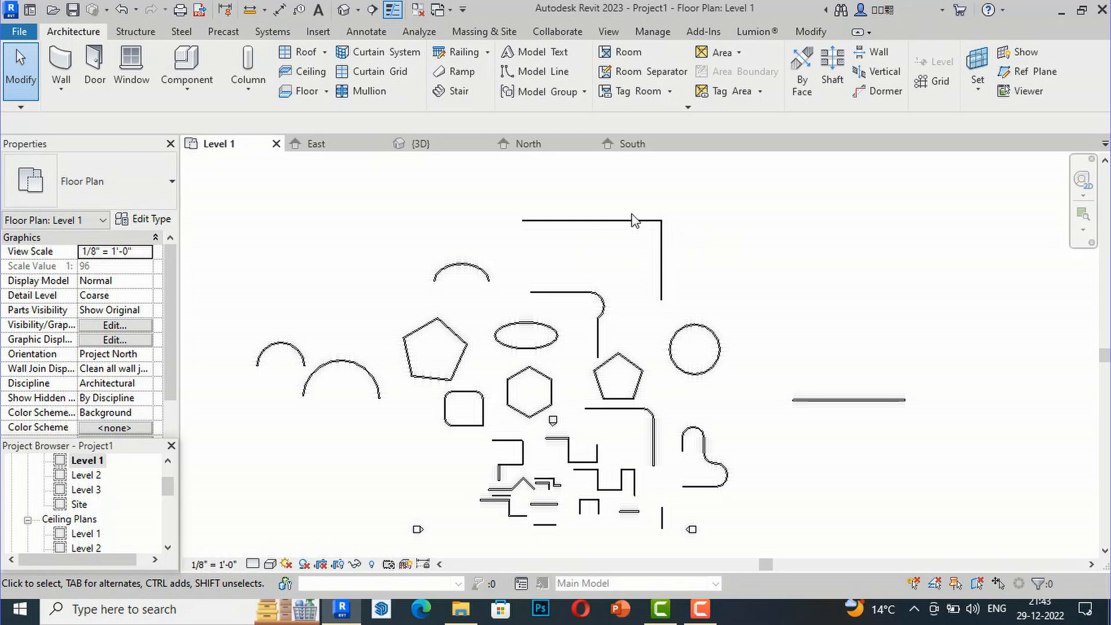
scroll(473, 197, "down", 1)
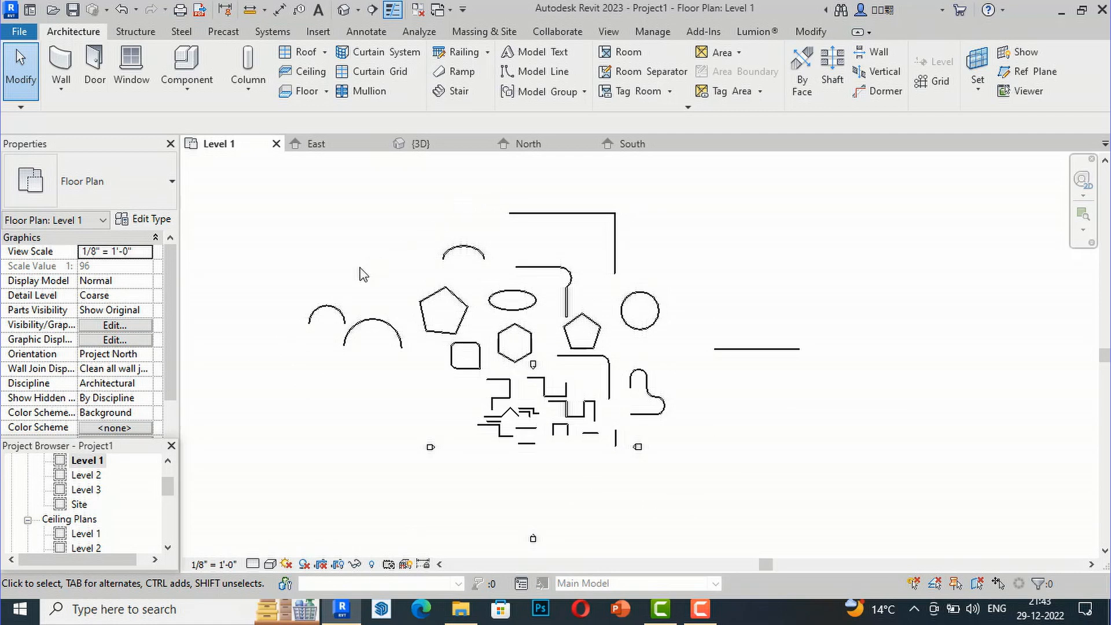